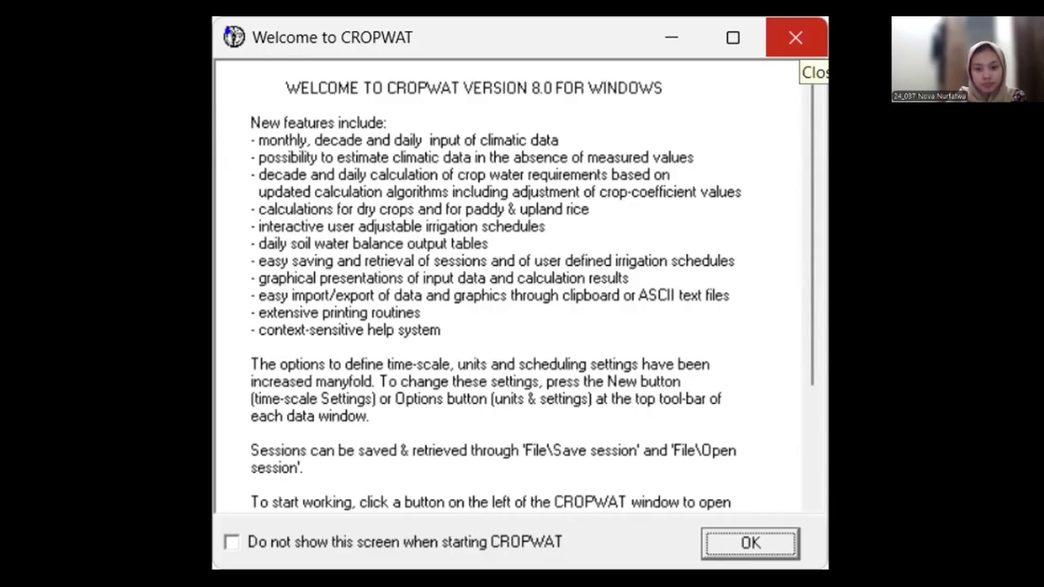
Dismiss the welcome screen and open the monthly Climate/ETo data window.
left_click(796, 37)
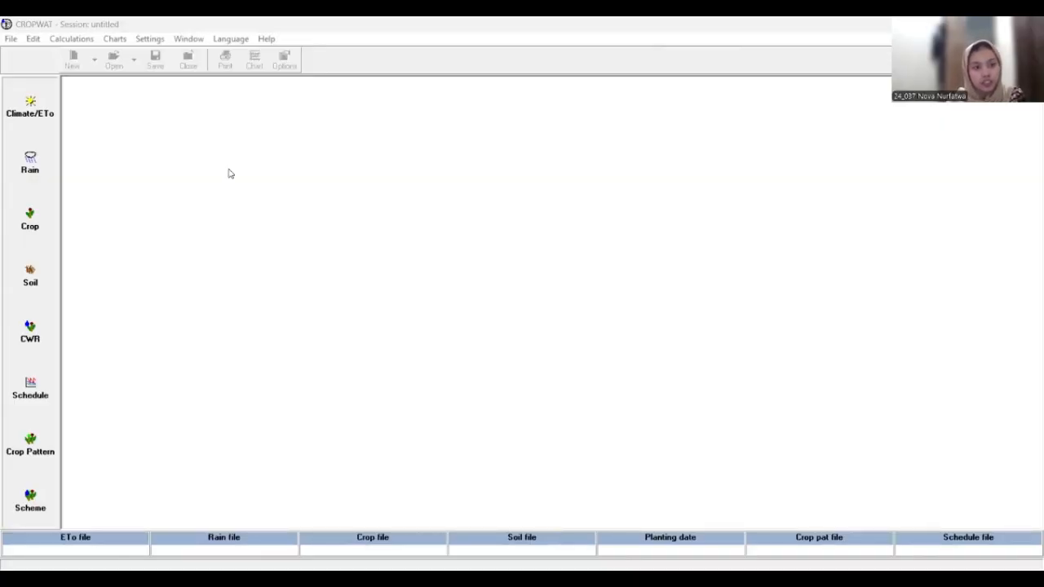
left_click(40, 122)
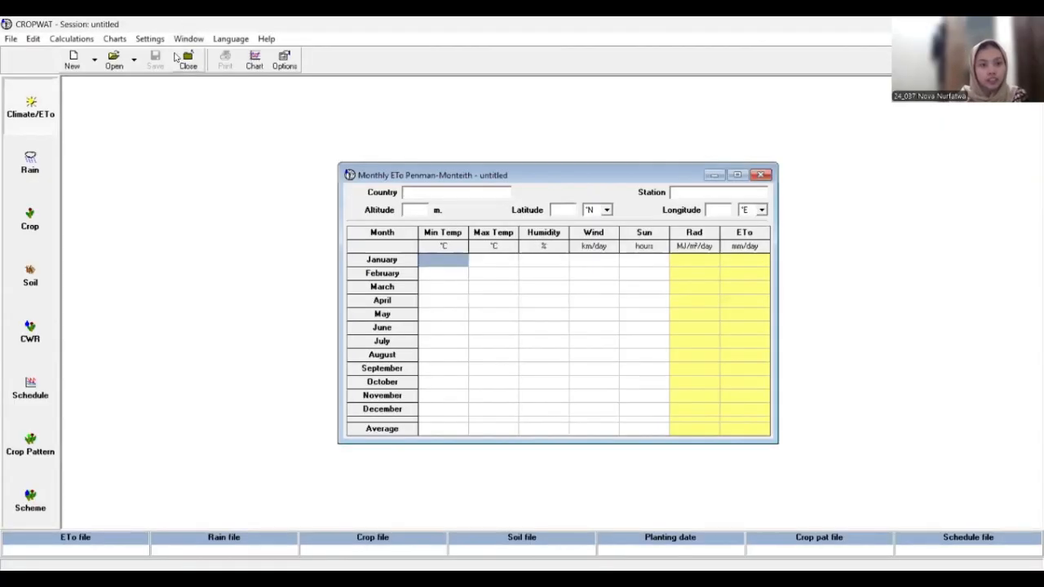
In the program options, keep ETo Penman calculated from climatic data and the sunshine unit as Hours sunshine.
left_click(151, 41)
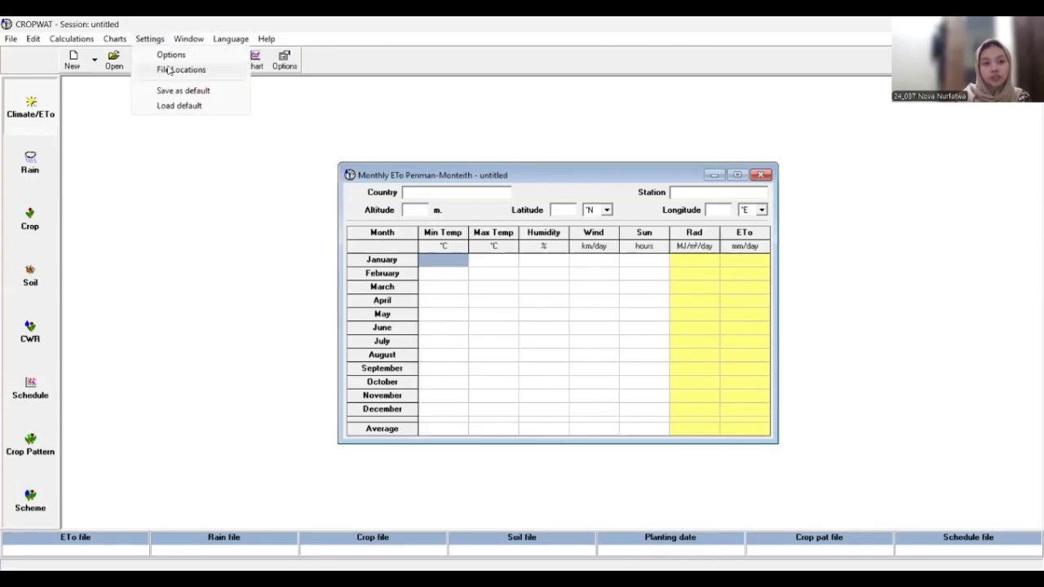
left_click(168, 55)
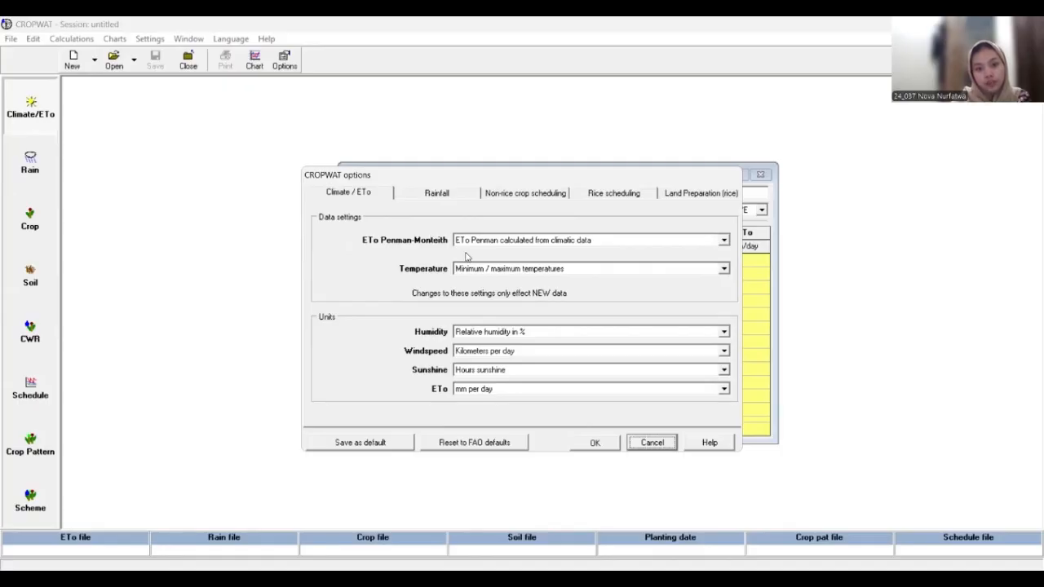
left_click(723, 241)
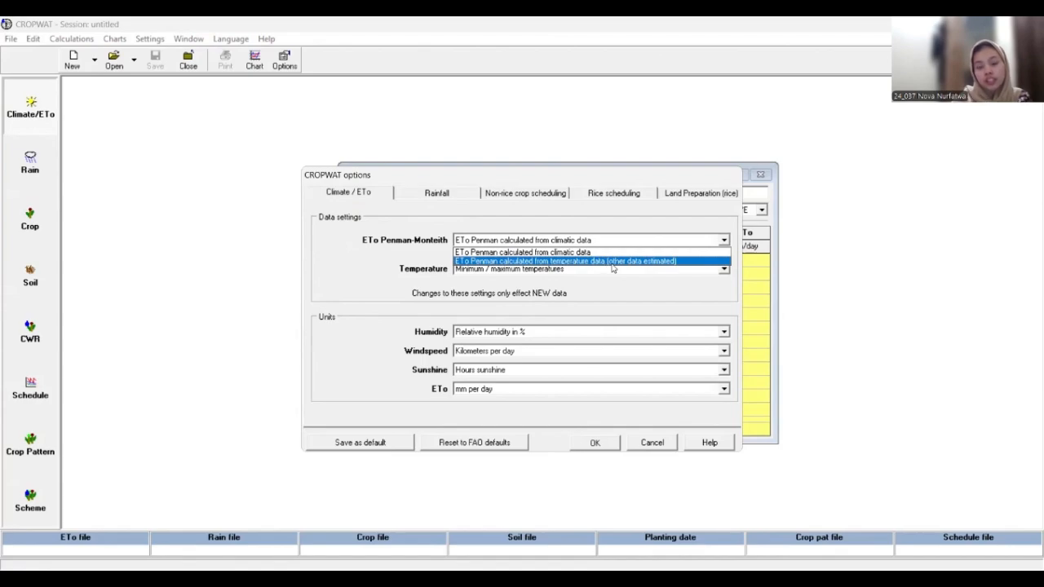
left_click(402, 254)
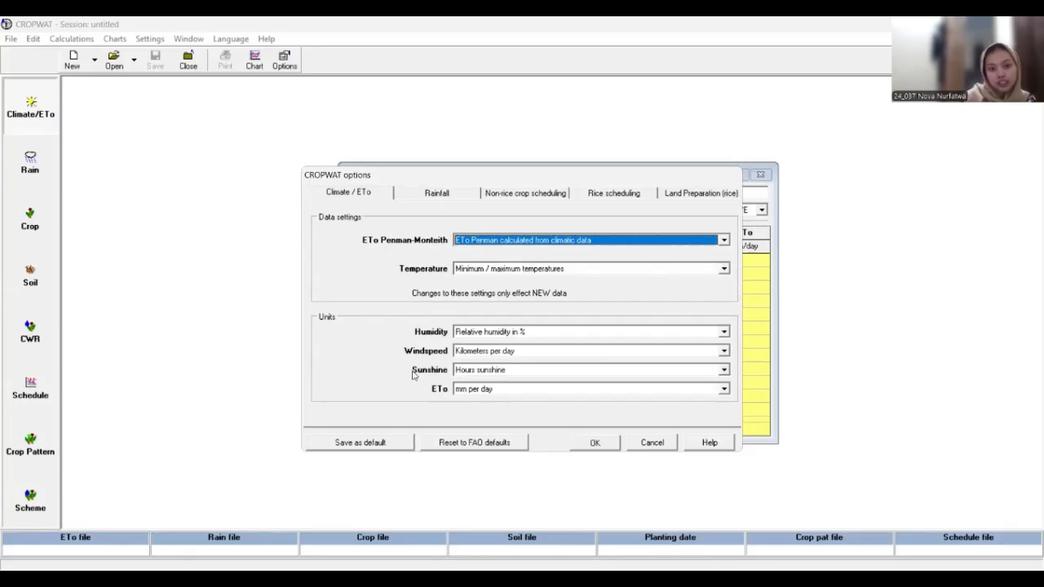
left_click(724, 371)
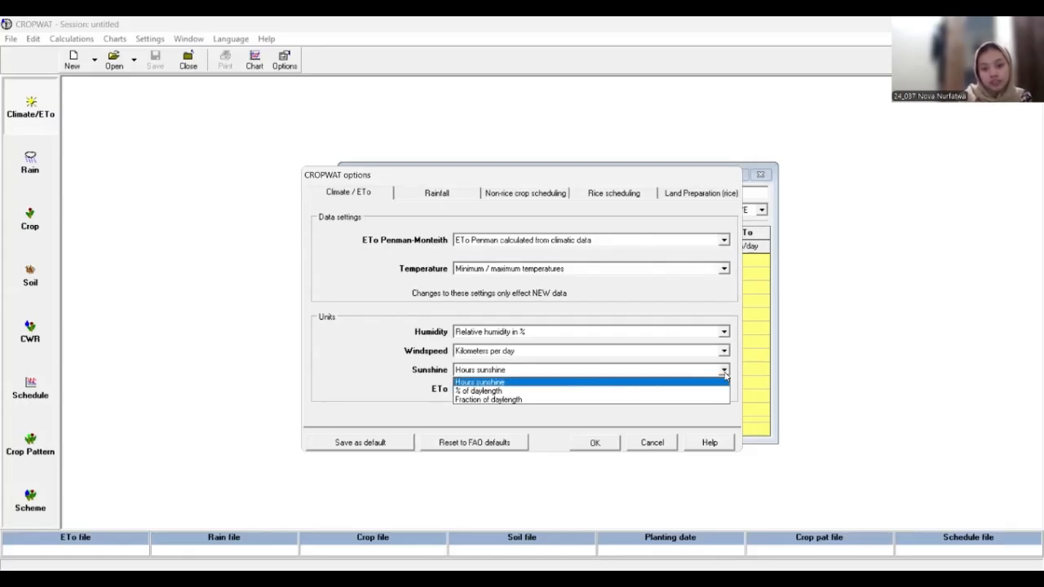
left_click(392, 383)
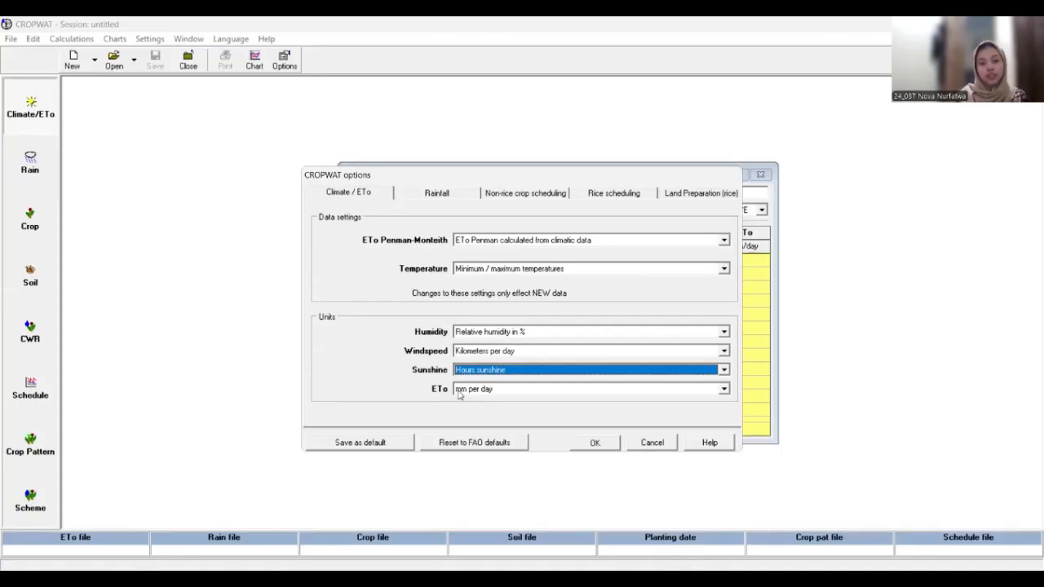
Set the effective rainfall method to Fixed Percentage at 80%, check the non-rice scheduling and land preparation settings, and accept the options.
left_click(436, 194)
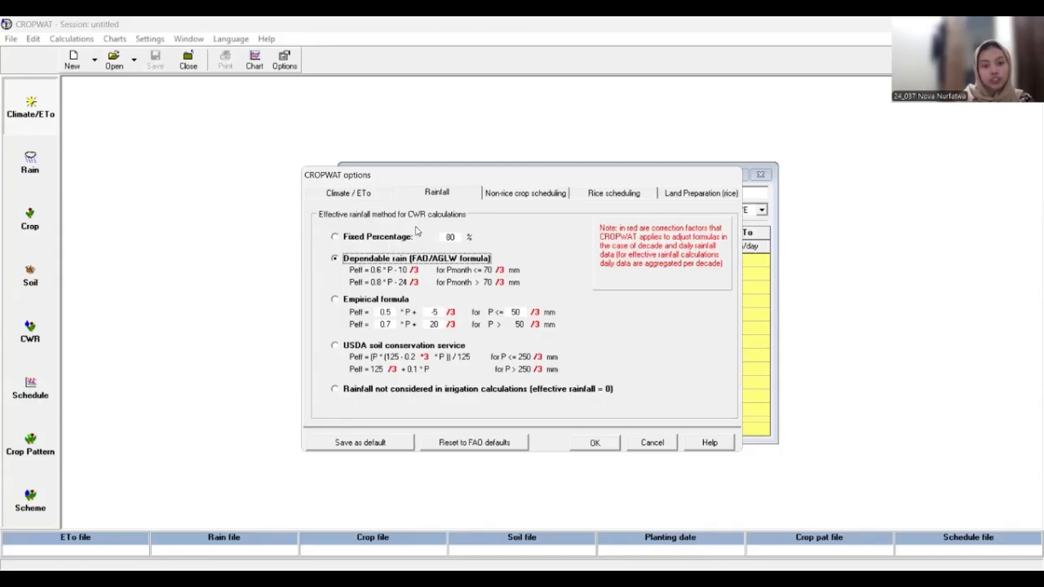
left_click(335, 238)
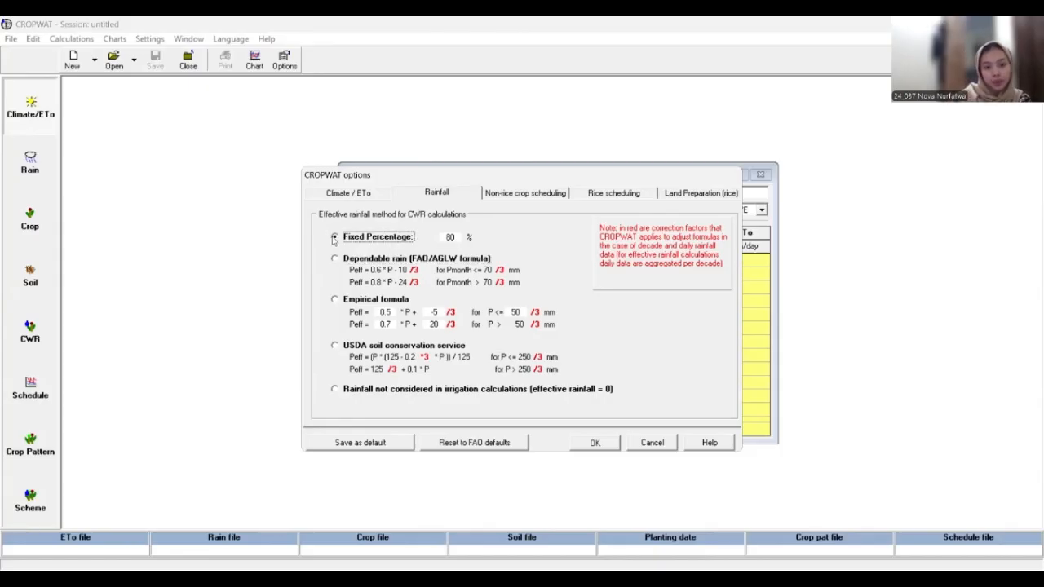
left_click(522, 197)
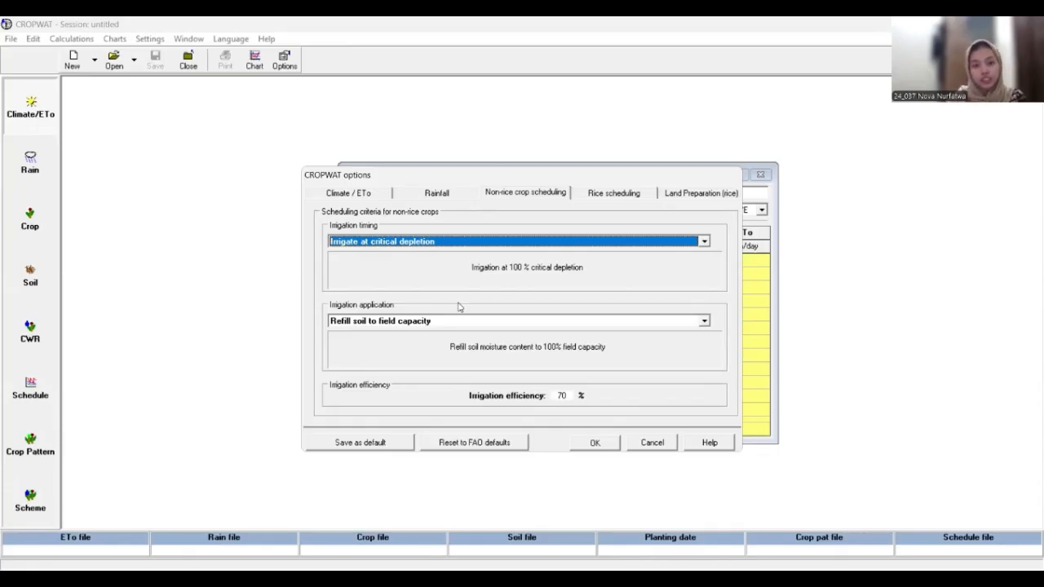
left_click(696, 196)
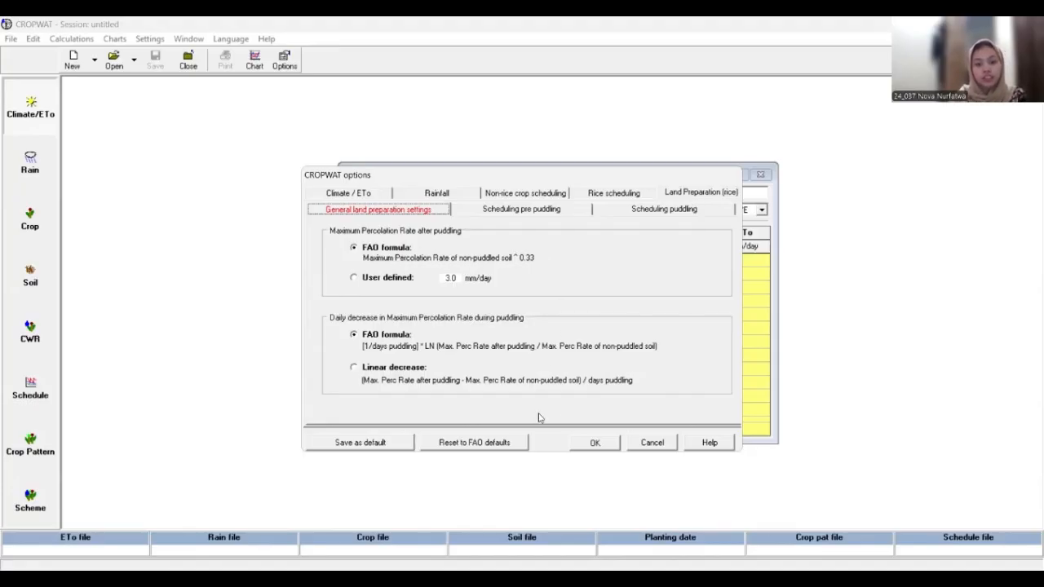
left_click(594, 447)
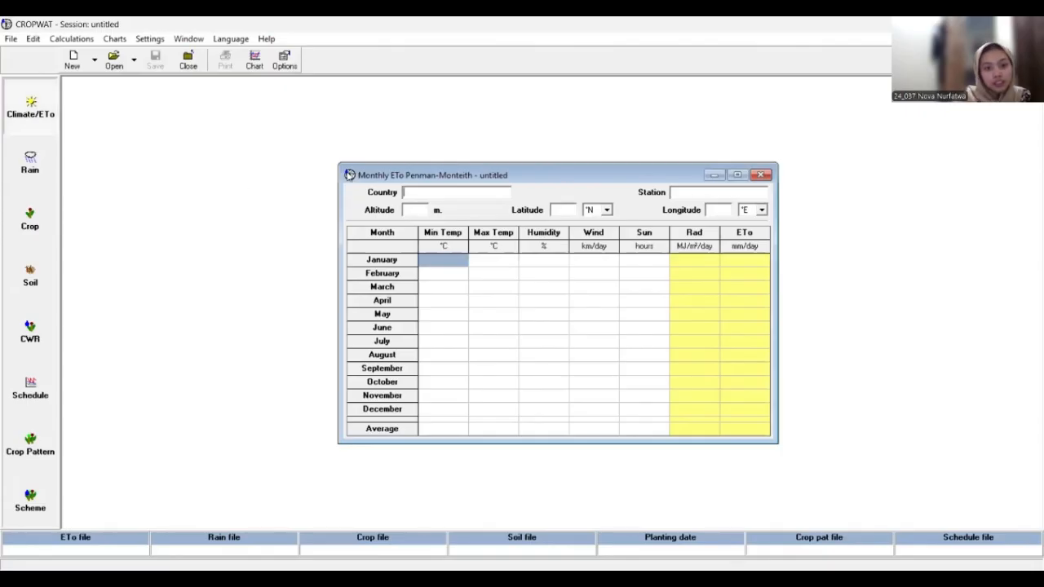
Load the climate file BANDUNG.pen from the Semester 4 folder into the ETo window.
left_click(114, 64)
scroll(445, 236, "down", 3)
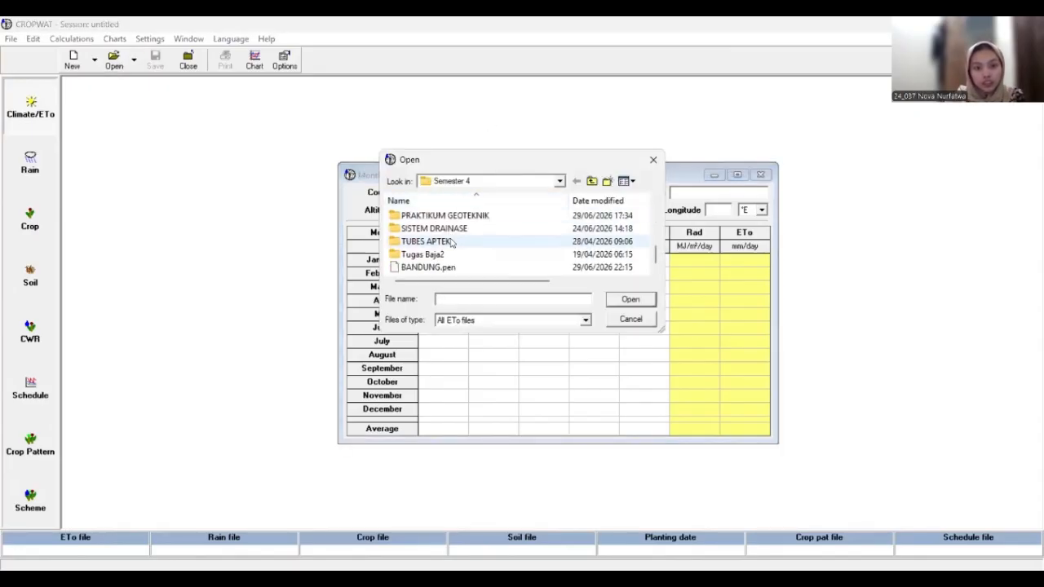
left_click(430, 267)
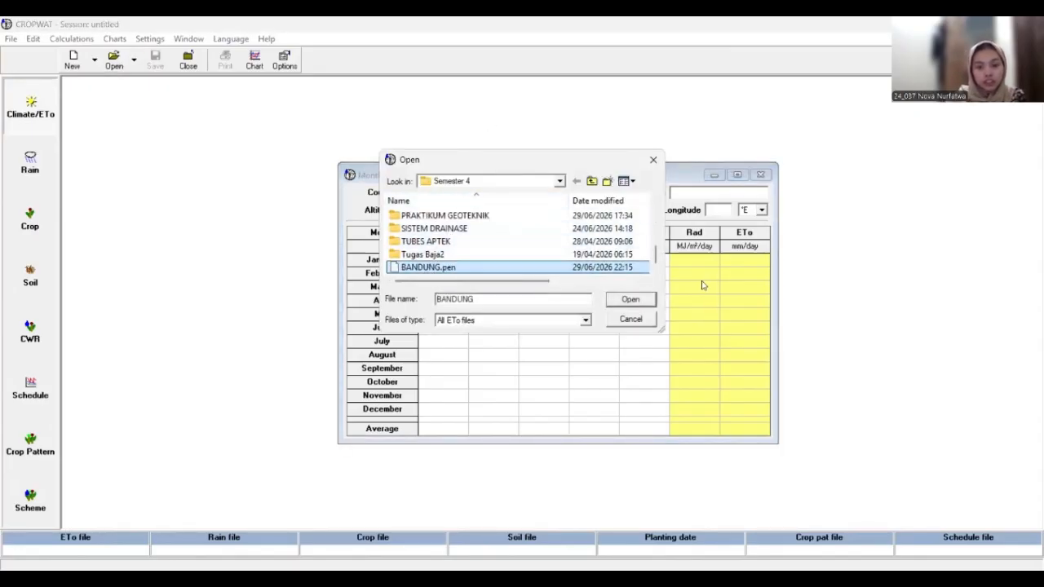
left_click(623, 304)
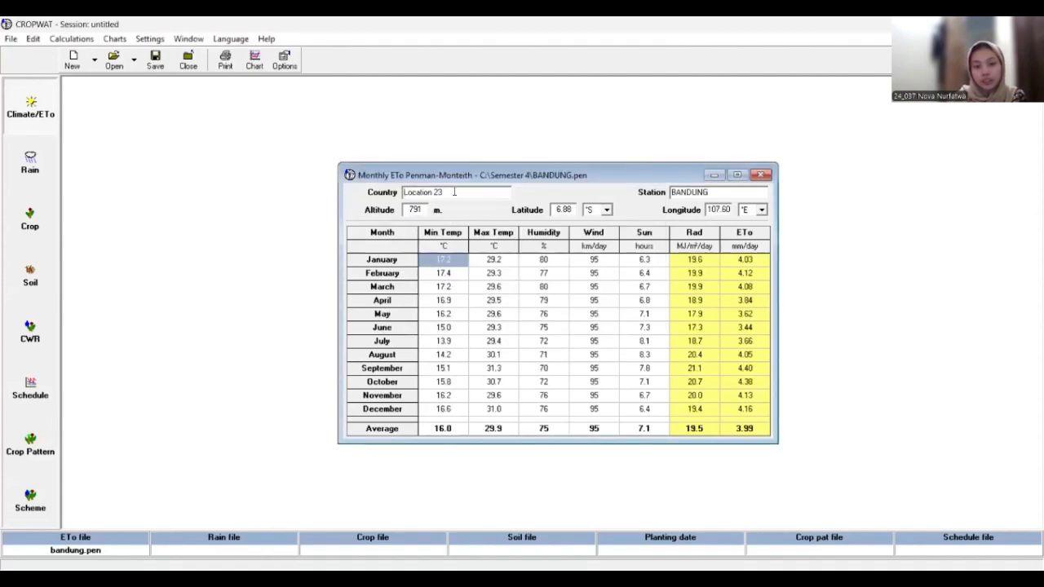
Replace the country name of the climate data with BNDG.
left_click_drag(421, 186, 368, 181)
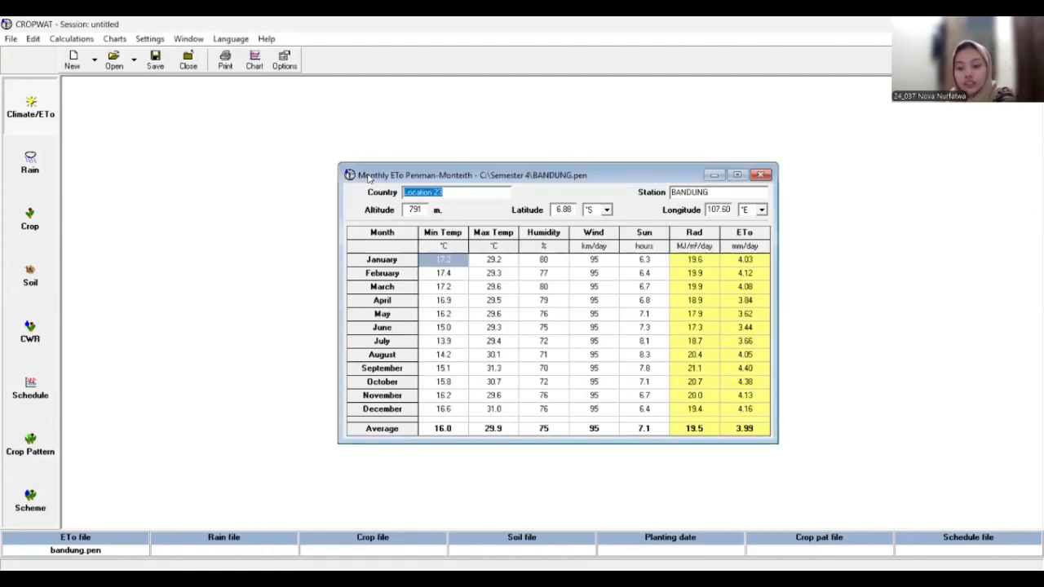
key("BackSpace")
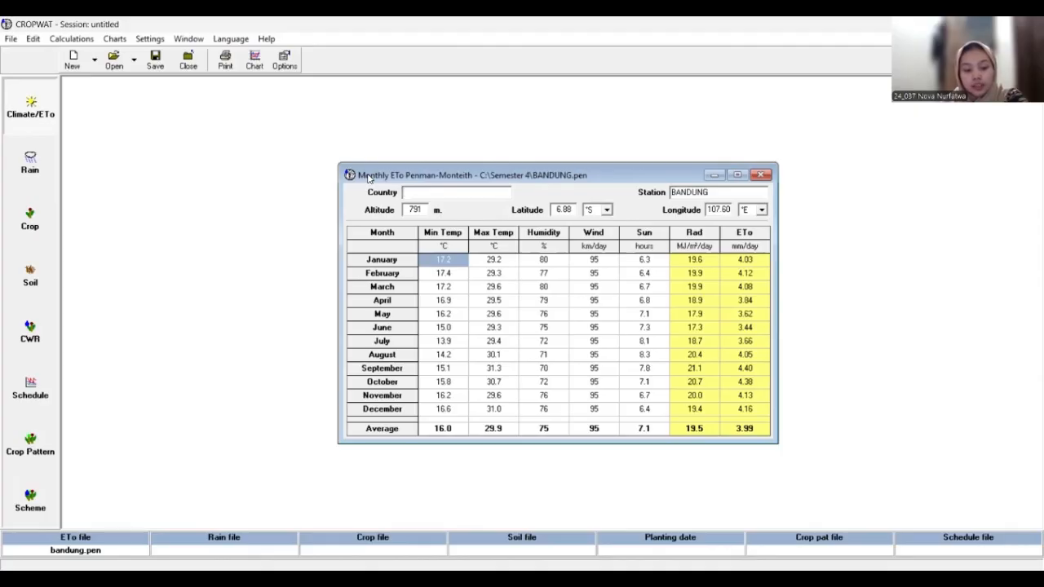
type("B")
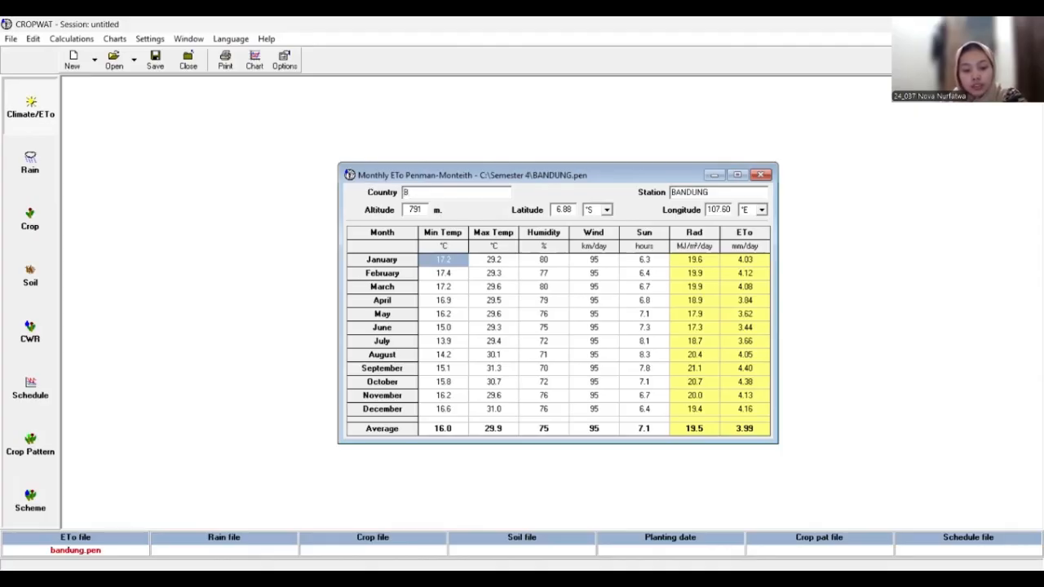
type("NDG")
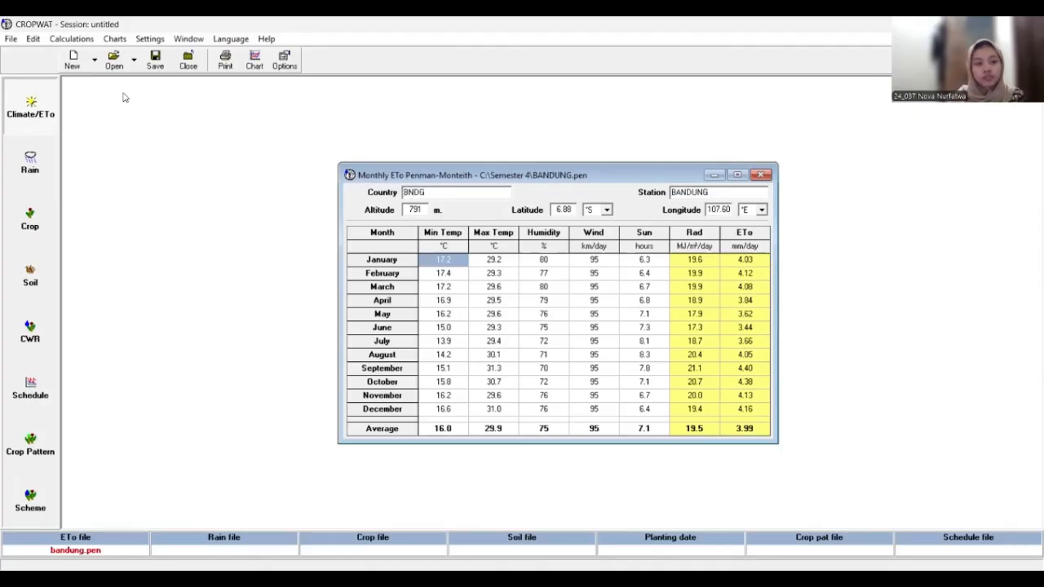
Save the session as BNDG in the Semester 4 folder on drive C.
left_click(12, 39)
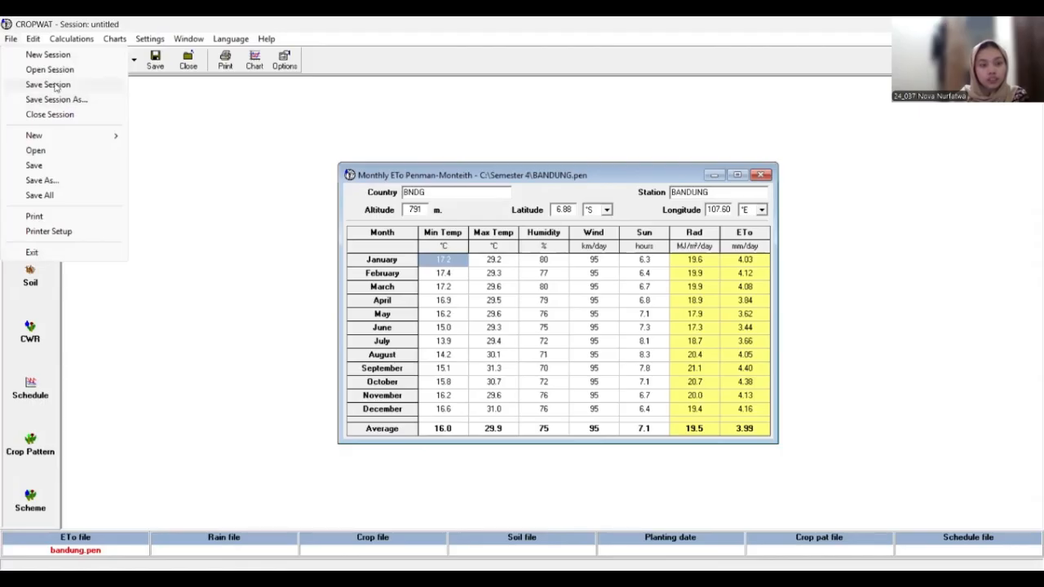
left_click(55, 87)
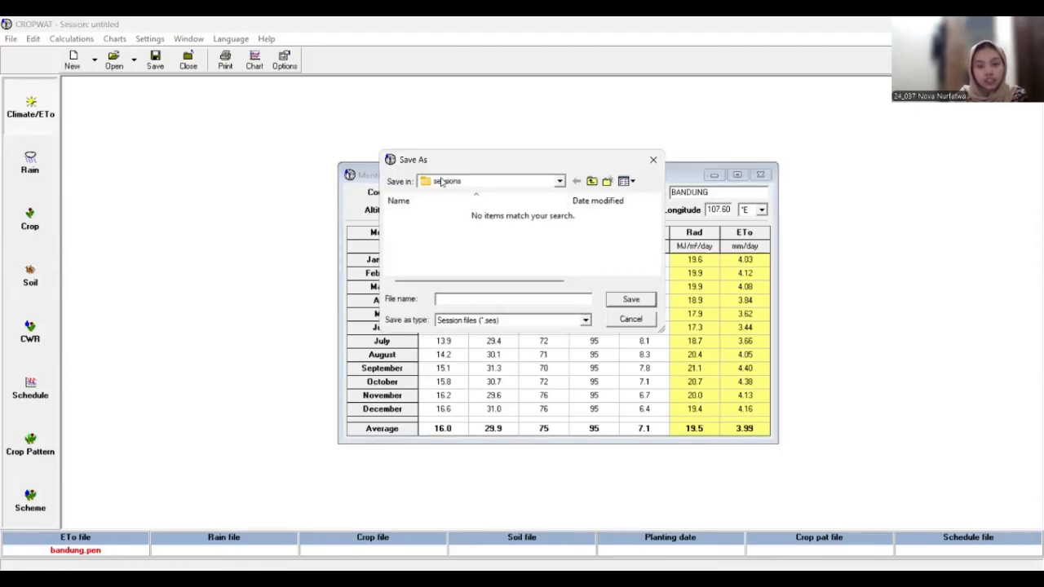
left_click(560, 185)
left_click(560, 182)
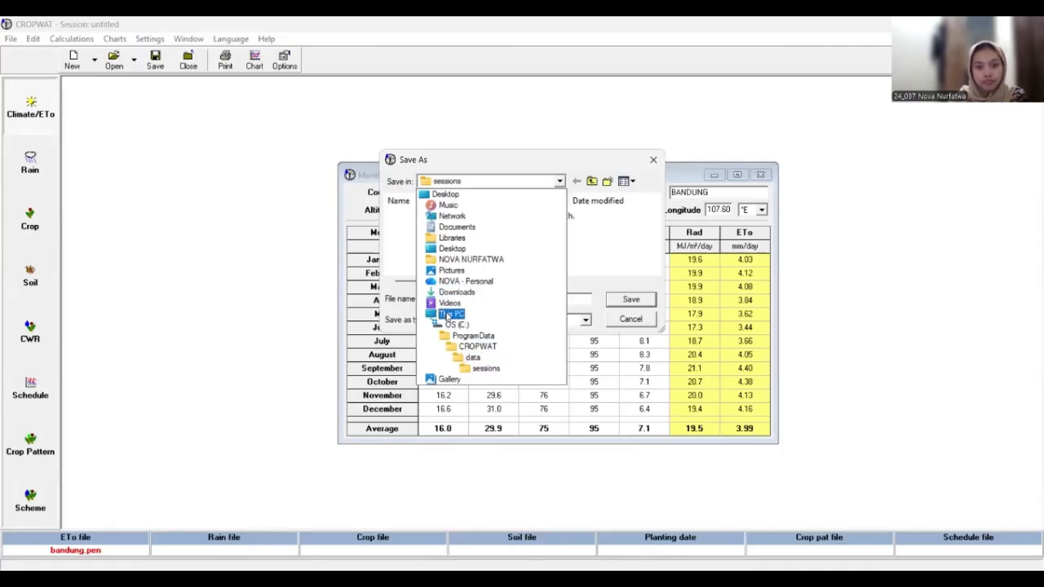
left_click(451, 314)
double_click(452, 234)
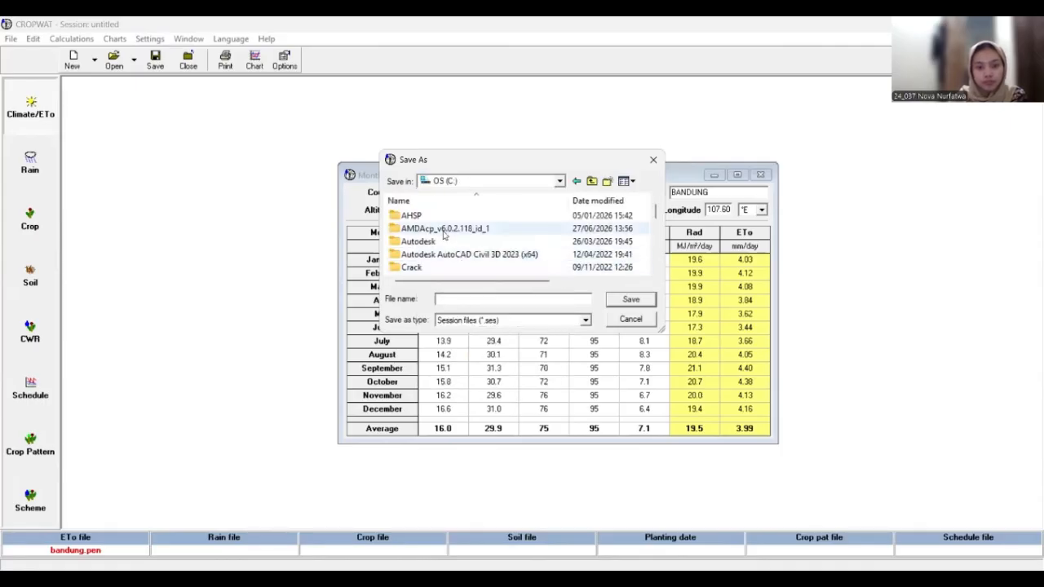
scroll(444, 243, "down", 5)
scroll(444, 243, "down", 2)
left_click(443, 242)
double_click(444, 242)
scroll(447, 244, "down", 5)
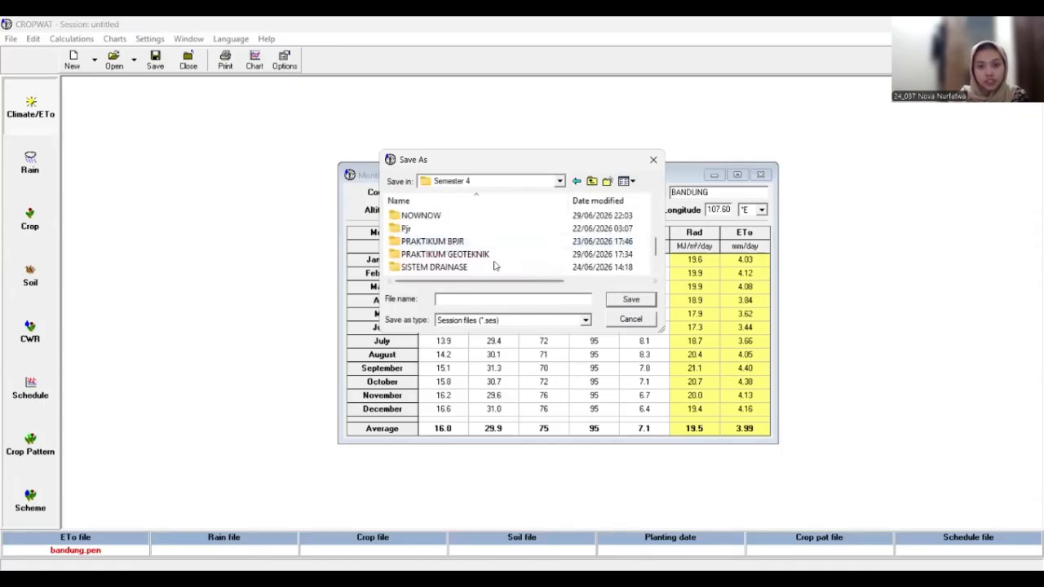
scroll(496, 263, "up", 6)
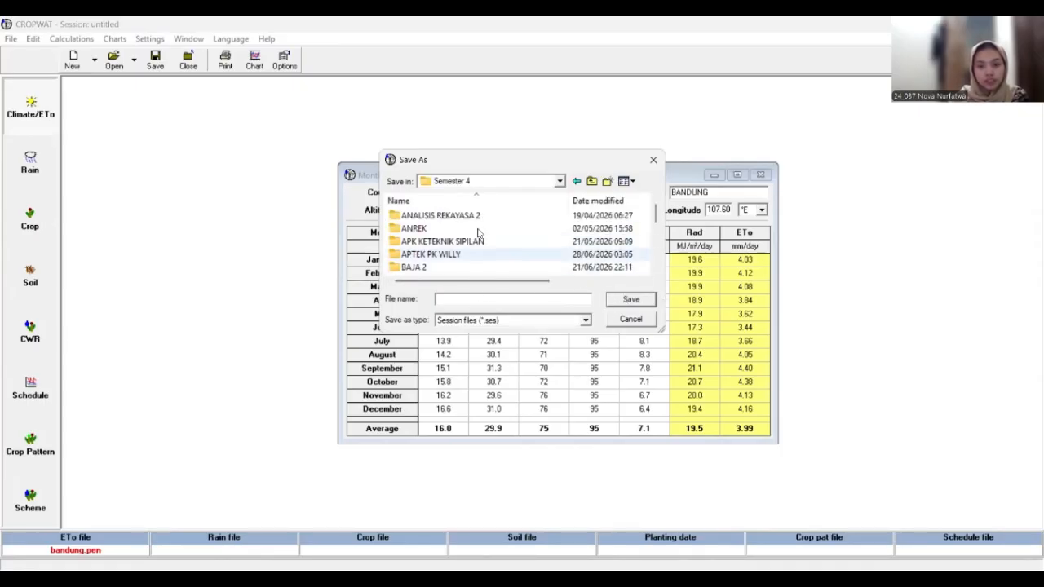
scroll(477, 236, "down", 6)
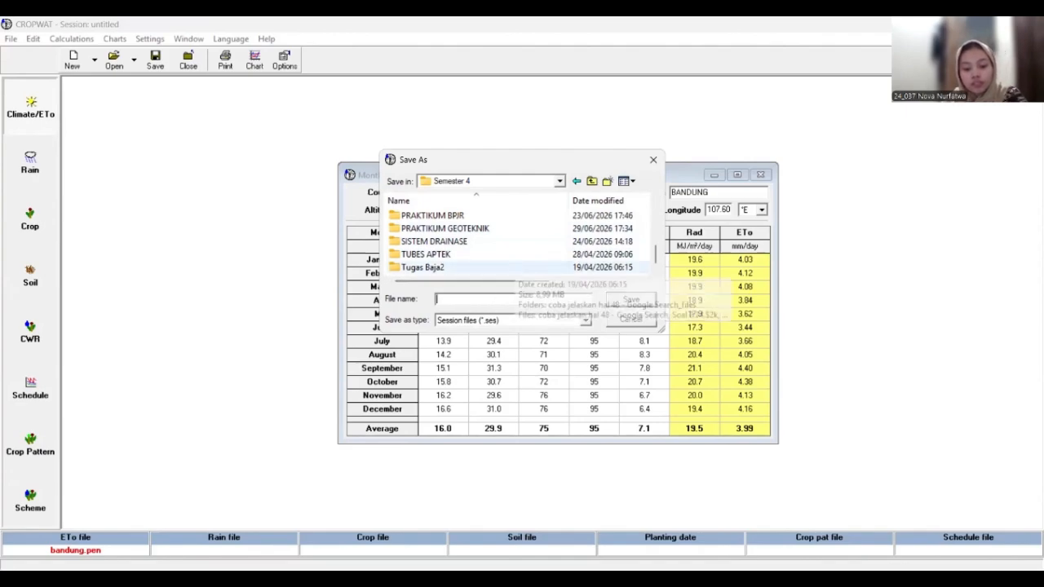
type("BNDG")
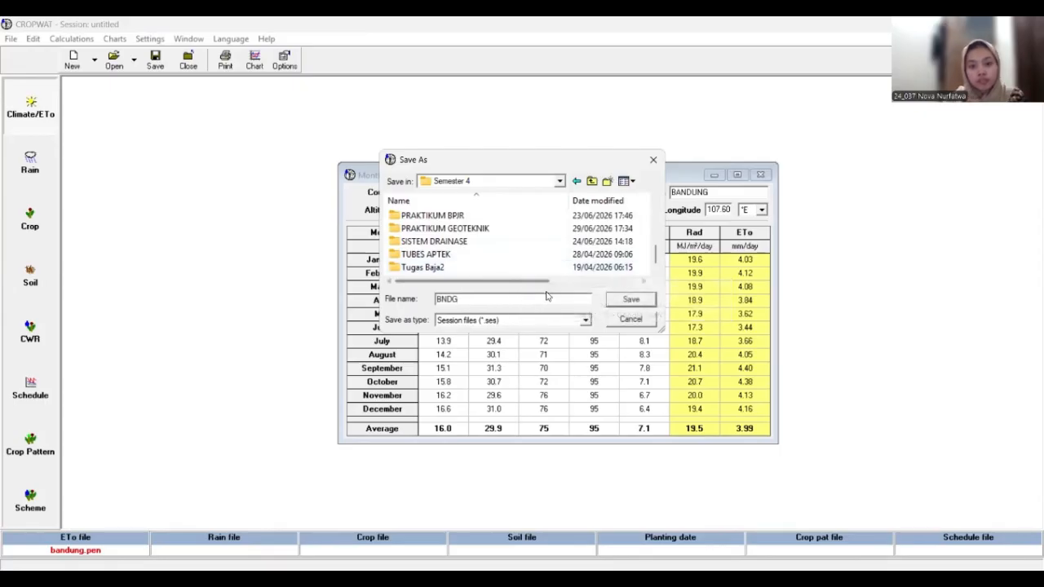
left_click(629, 301)
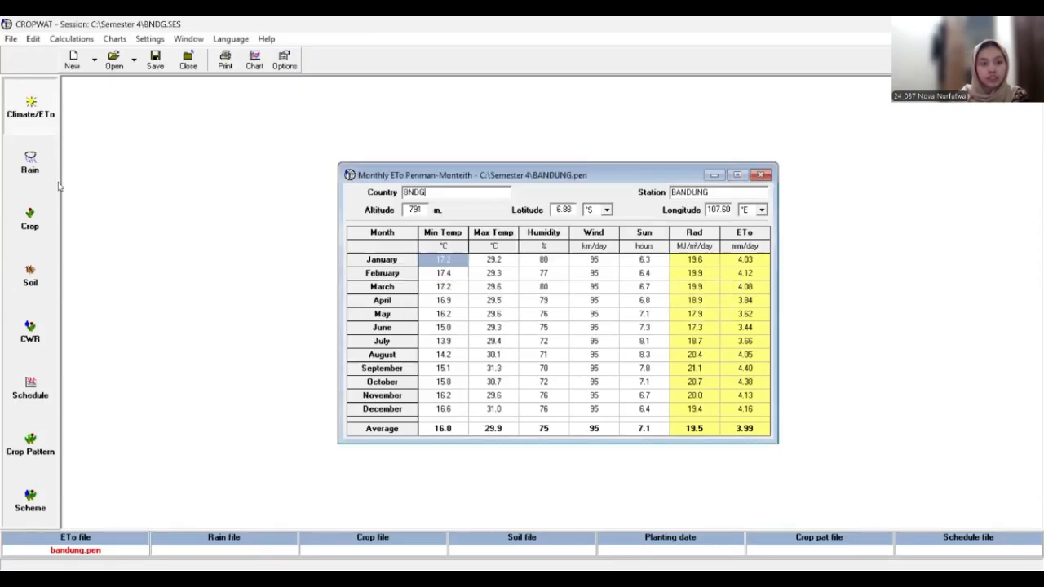
Load the rain file BANDUNG.cli from the Semester 4 folder on drive C into the monthly rain data and save the session.
left_click(29, 172)
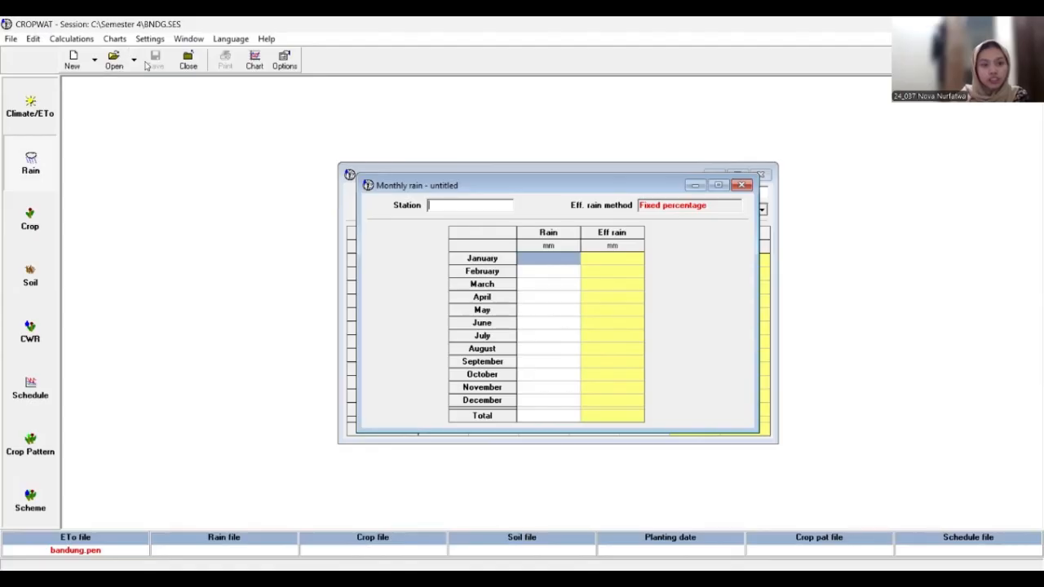
left_click(113, 62)
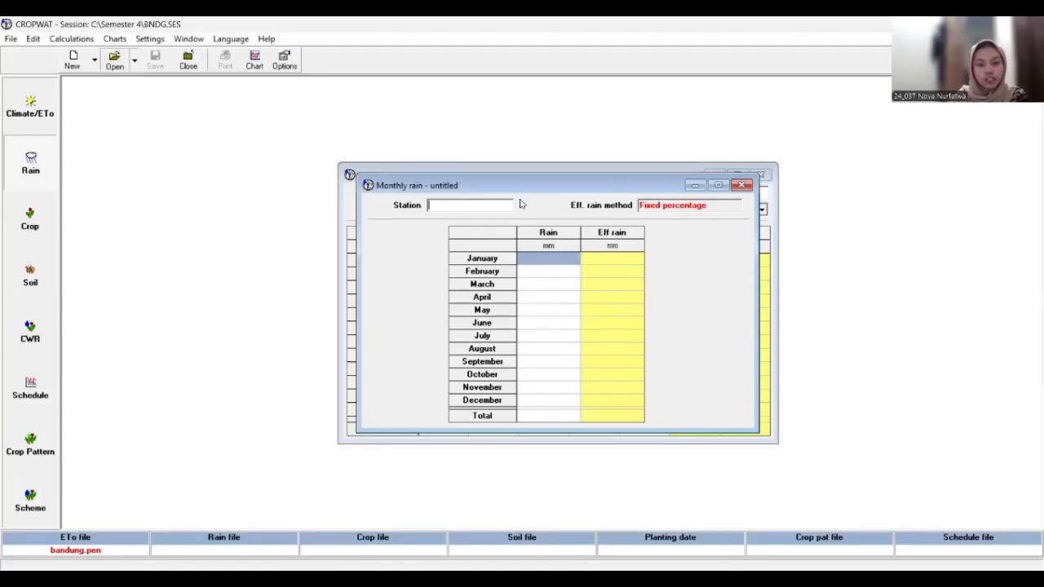
left_click(561, 182)
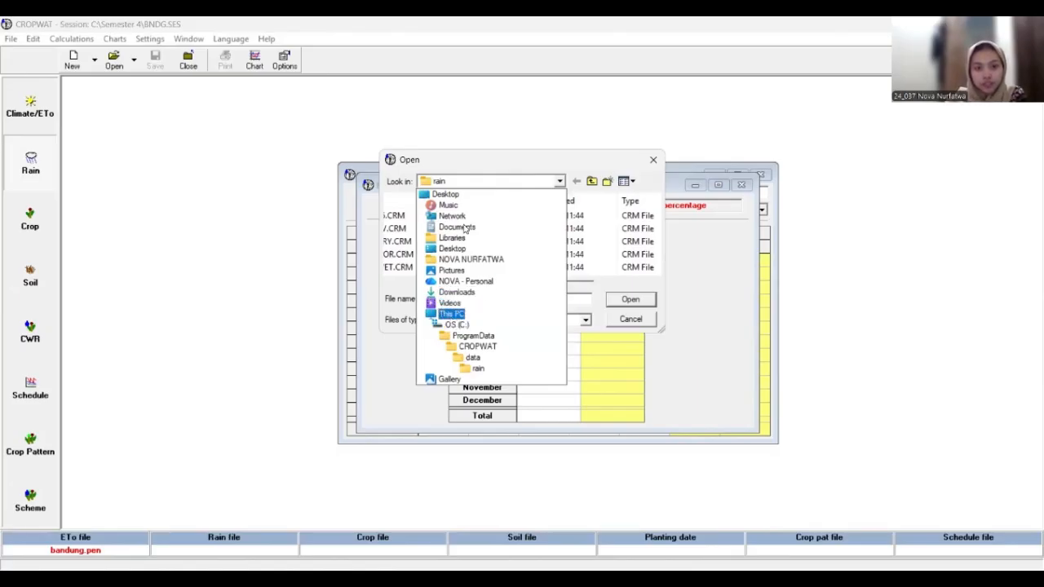
left_click(451, 316)
double_click(481, 234)
scroll(466, 248, "down", 5)
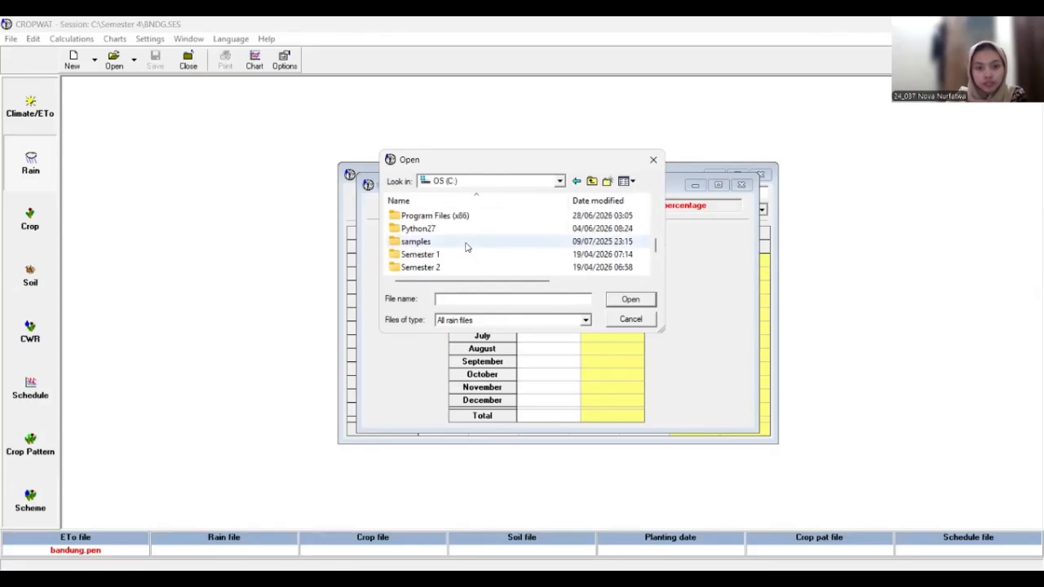
double_click(466, 242)
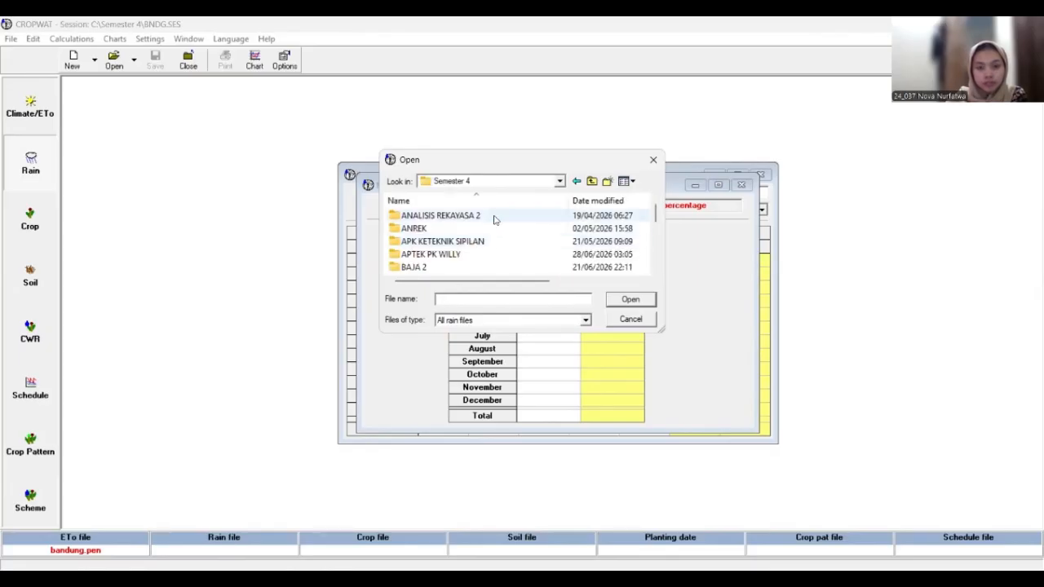
scroll(470, 255, "down", 5)
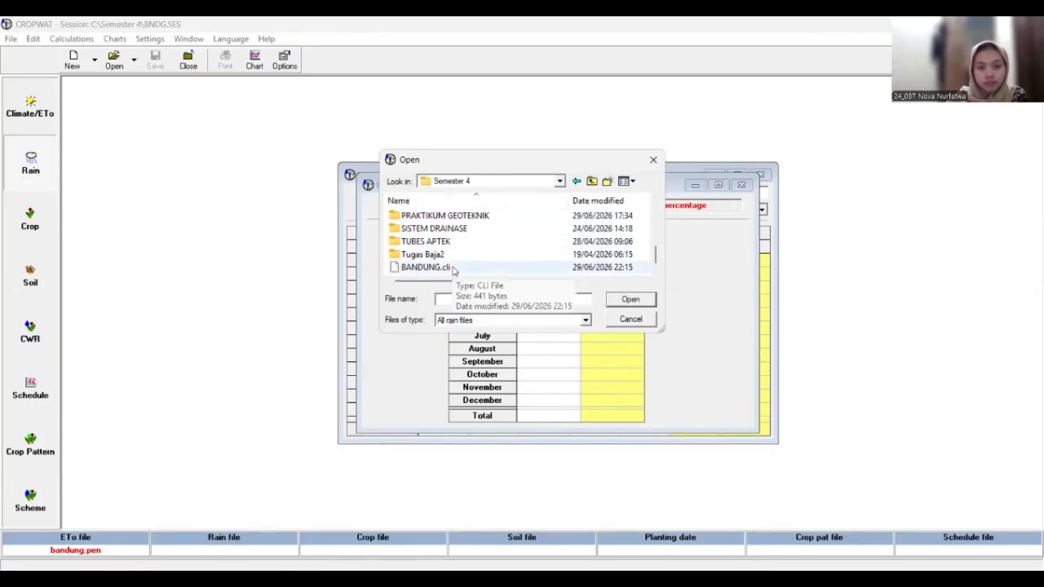
left_click(453, 268)
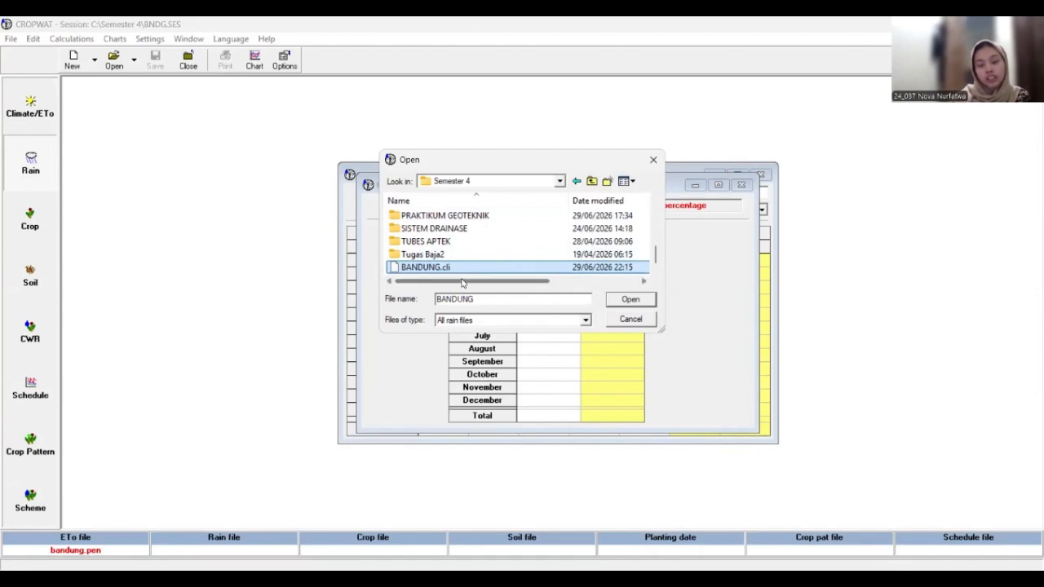
left_click(626, 304)
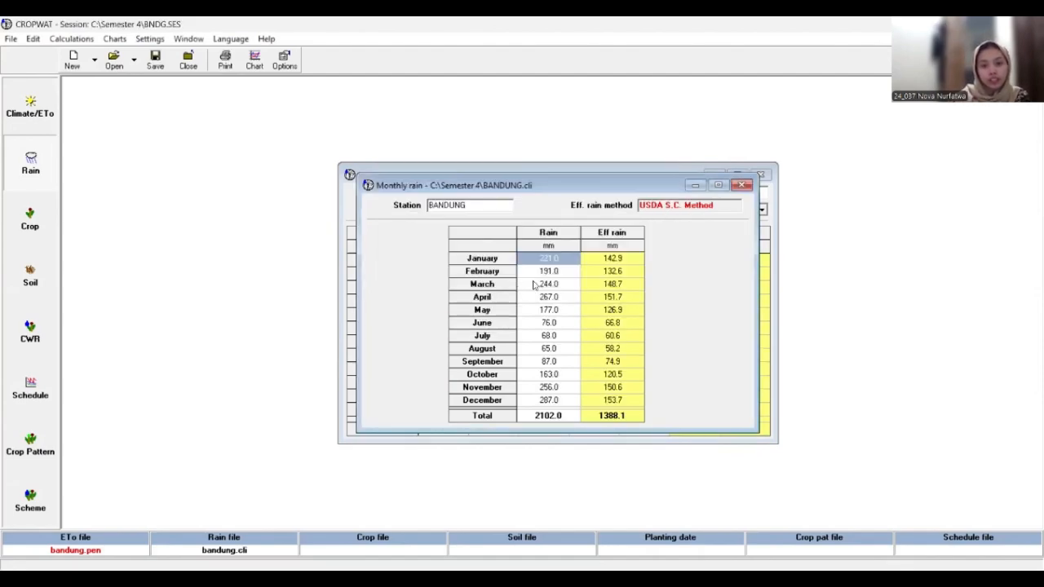
left_click(11, 38)
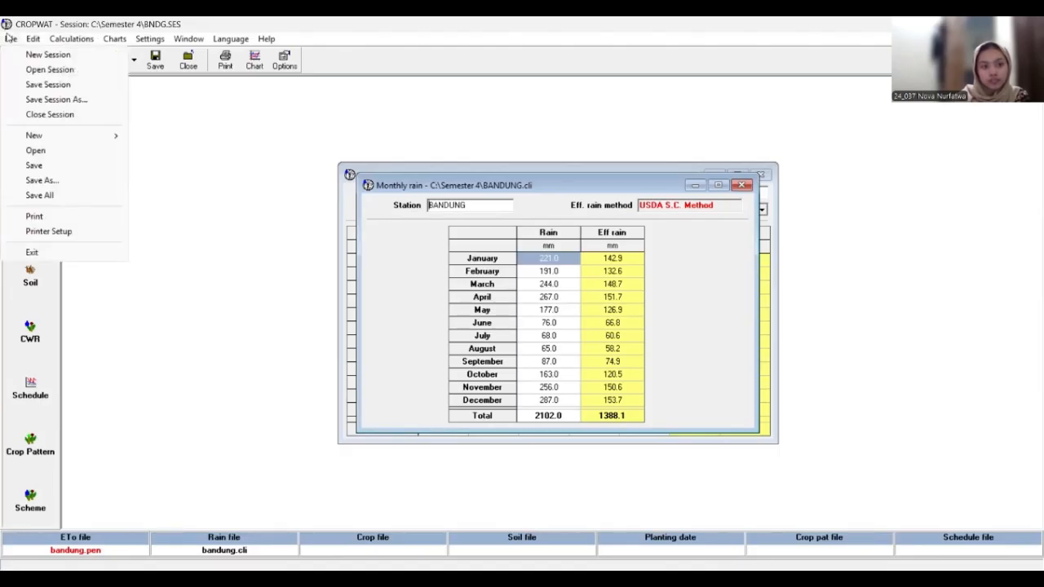
left_click(62, 88)
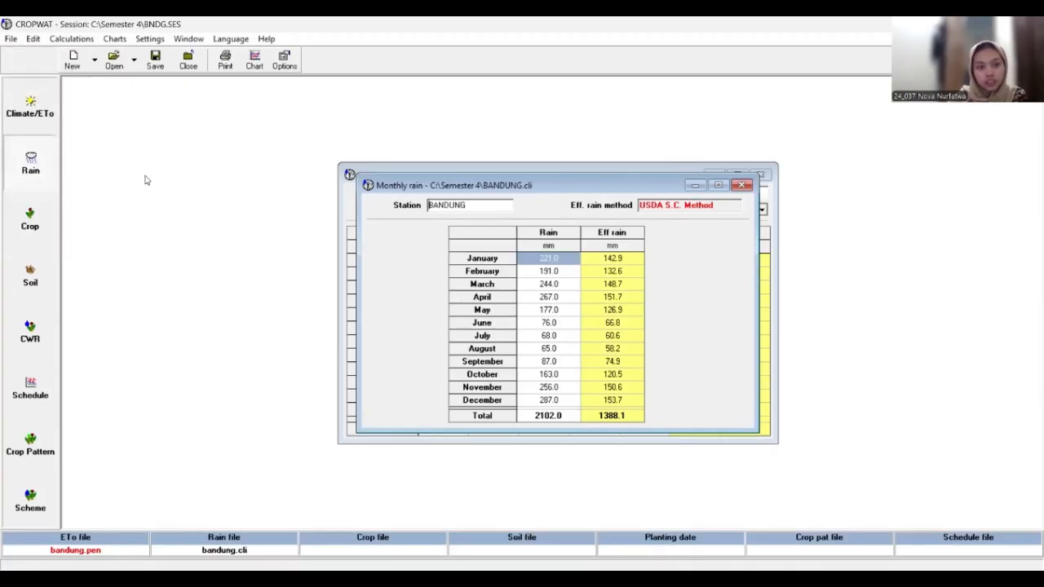
Load the rice crop file KURN-RICE.CRO from the crops folder as the crop data.
left_click(51, 227)
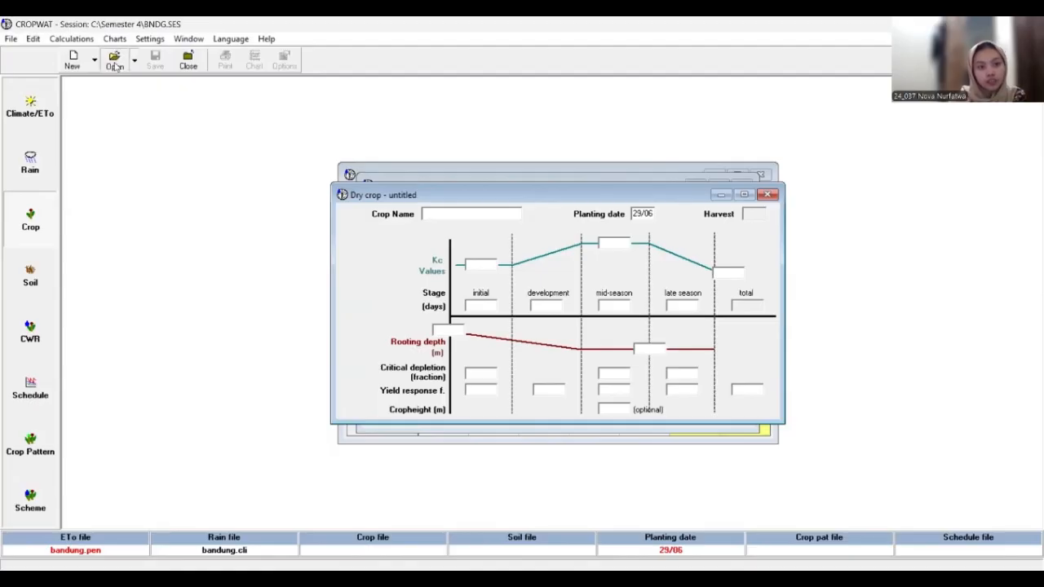
scroll(457, 239, "down", 1)
scroll(459, 241, "up", 1)
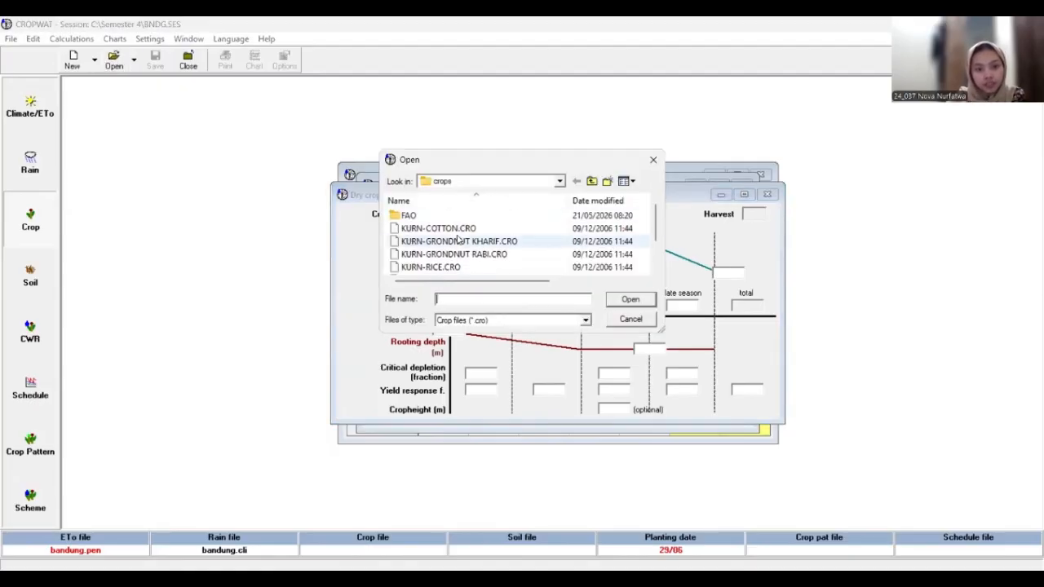
scroll(457, 227, "down", 1)
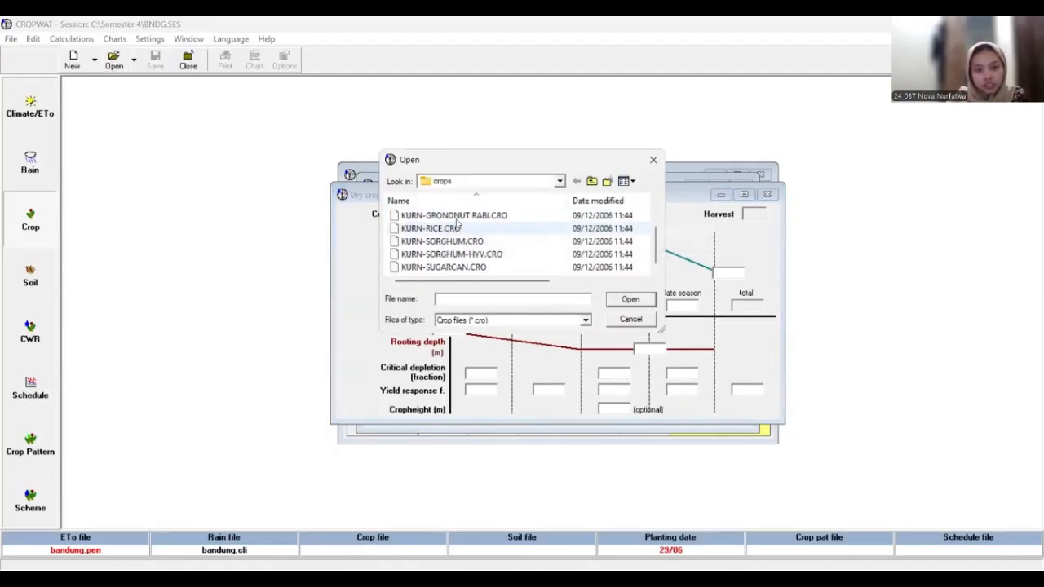
scroll(458, 228, "up", 1)
scroll(458, 229, "down", 1)
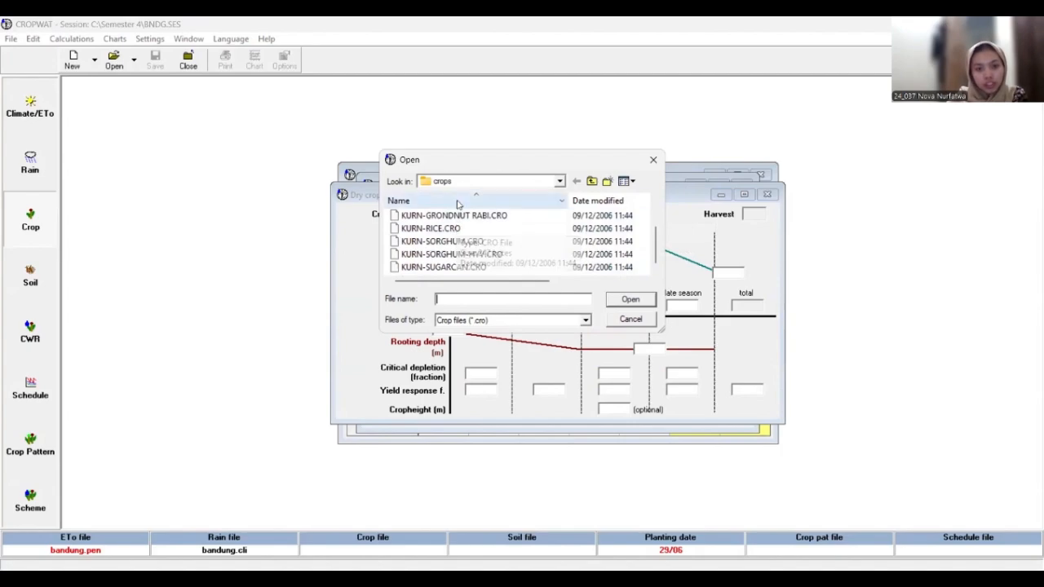
left_click(453, 231)
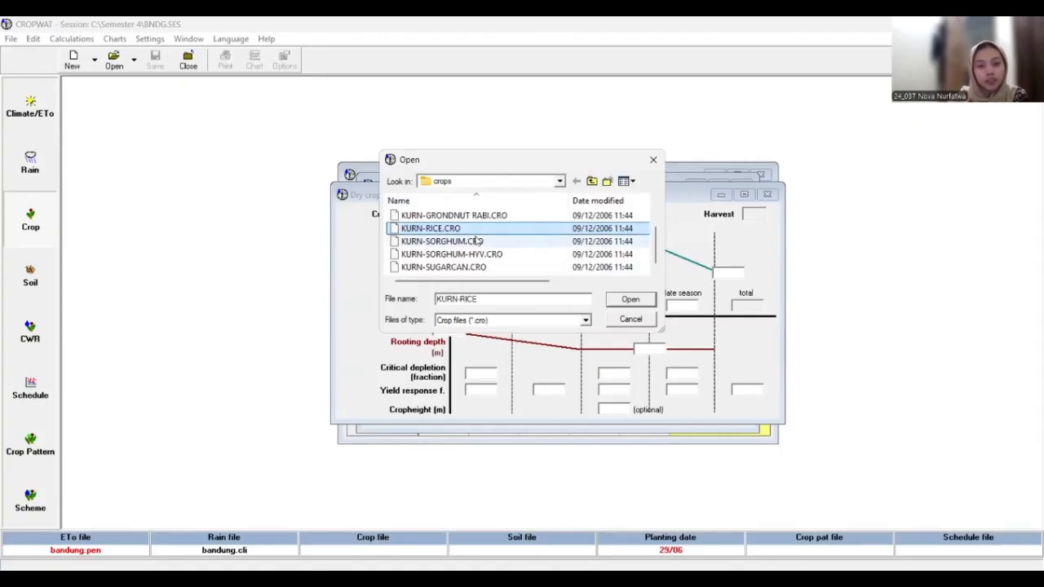
left_click(630, 301)
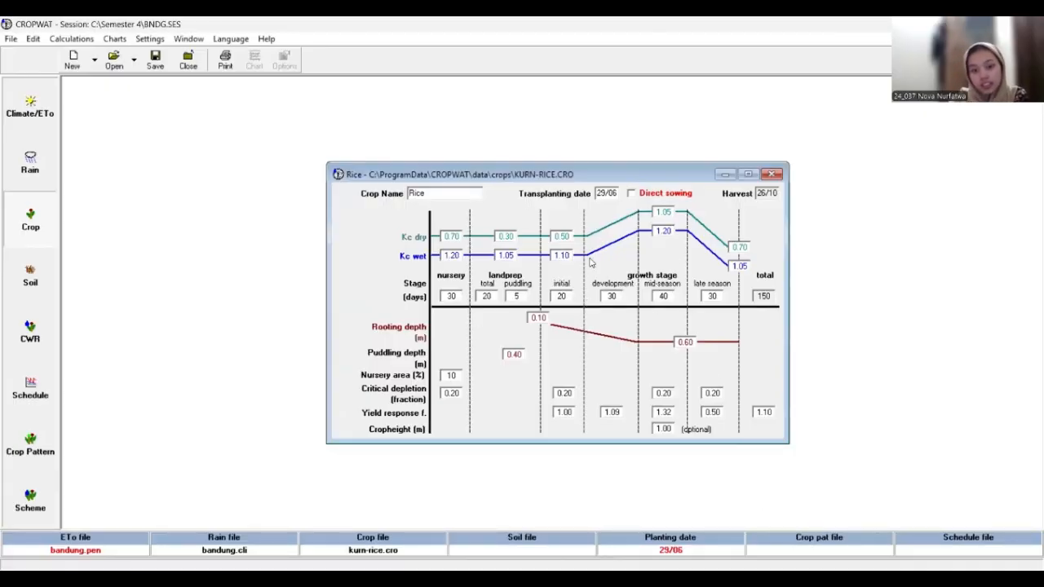
Load the soil file BLACK CLAY SOIL.SOI from the soils folder as the soil data.
left_click(36, 281)
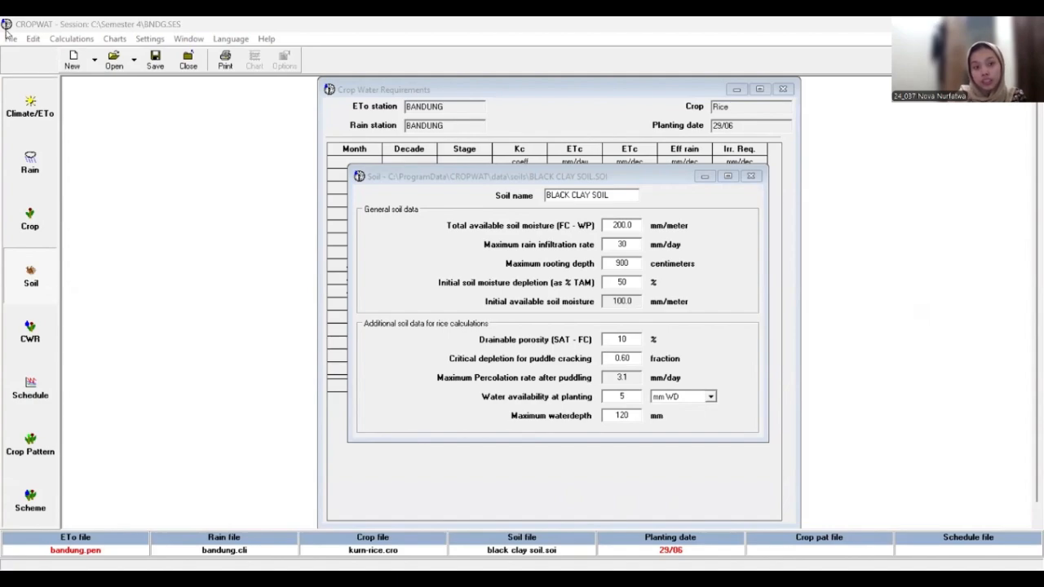
left_click(115, 68)
left_click(455, 233)
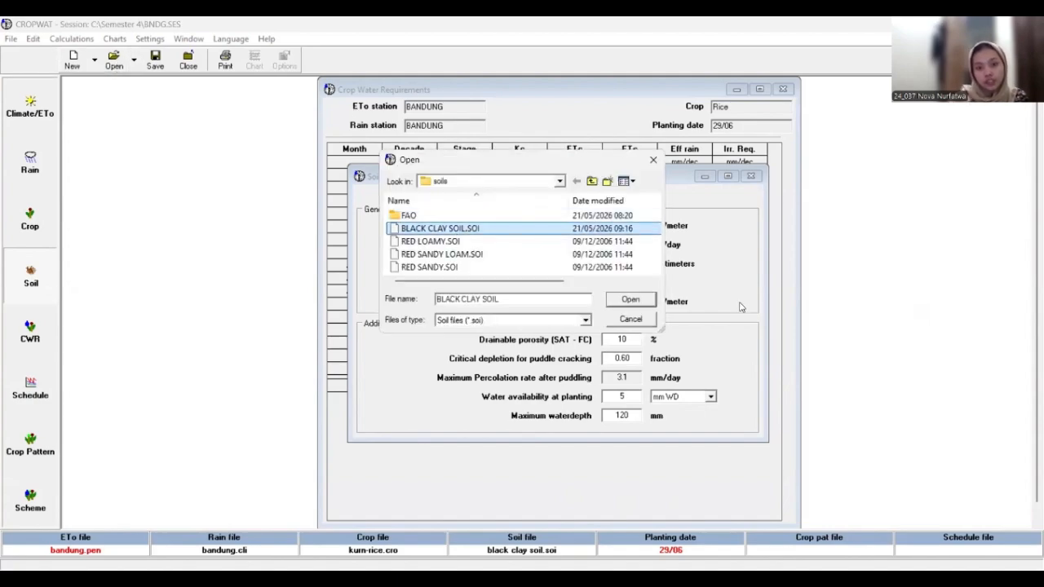
left_click(632, 301)
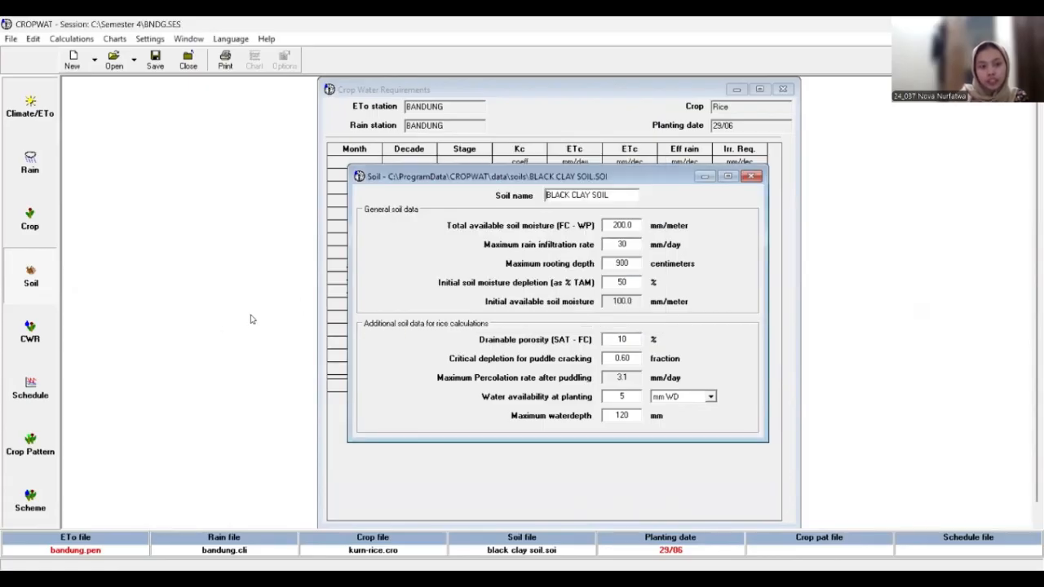
Examine the crop water requirements table and the rice irrigation schedule.
left_click(26, 339)
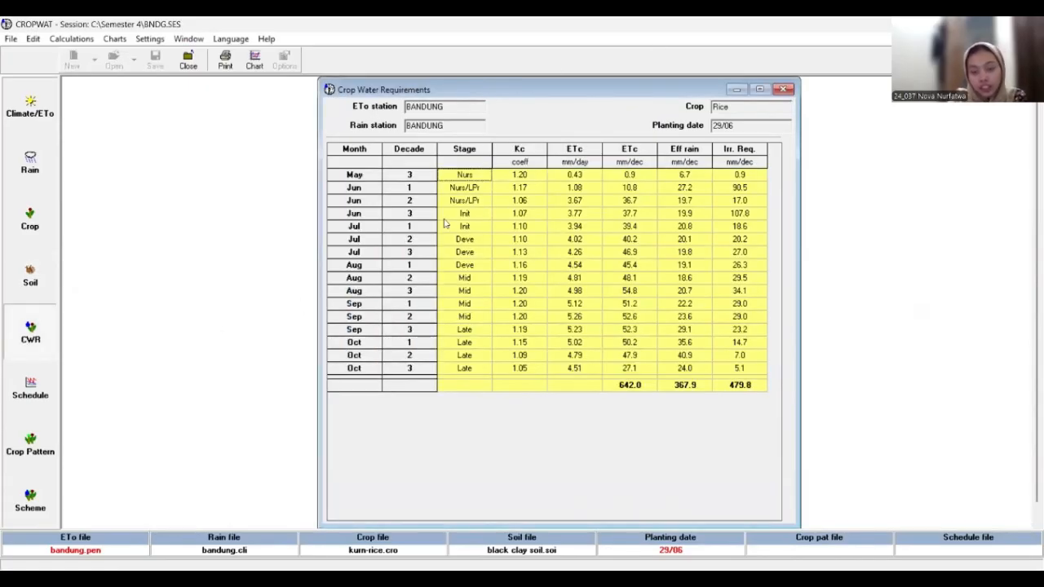
left_click(30, 390)
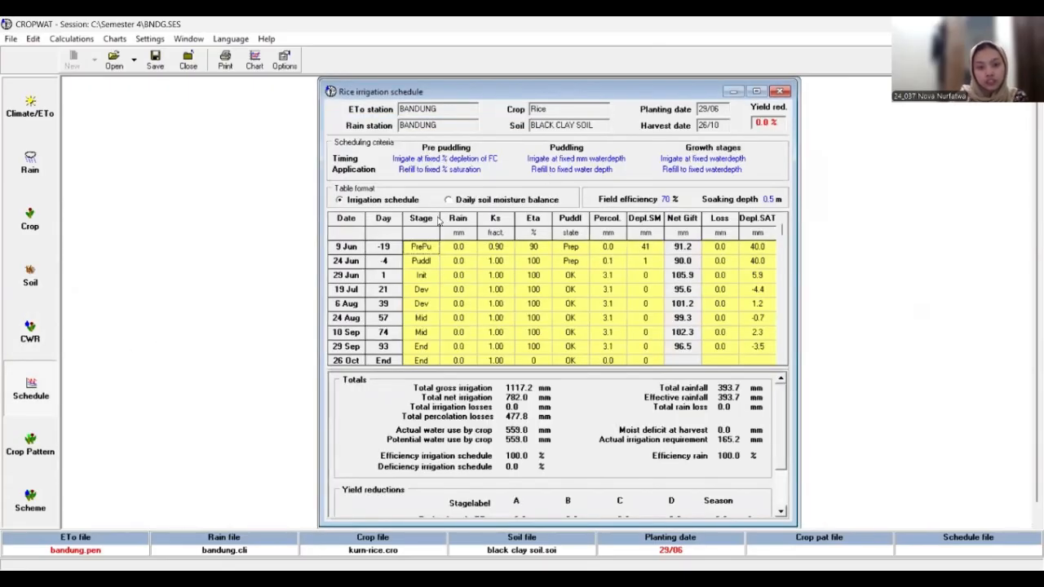
Start a cropping pattern and assign RICE.CRO from the FAO crops folder as its first crop.
left_click(31, 451)
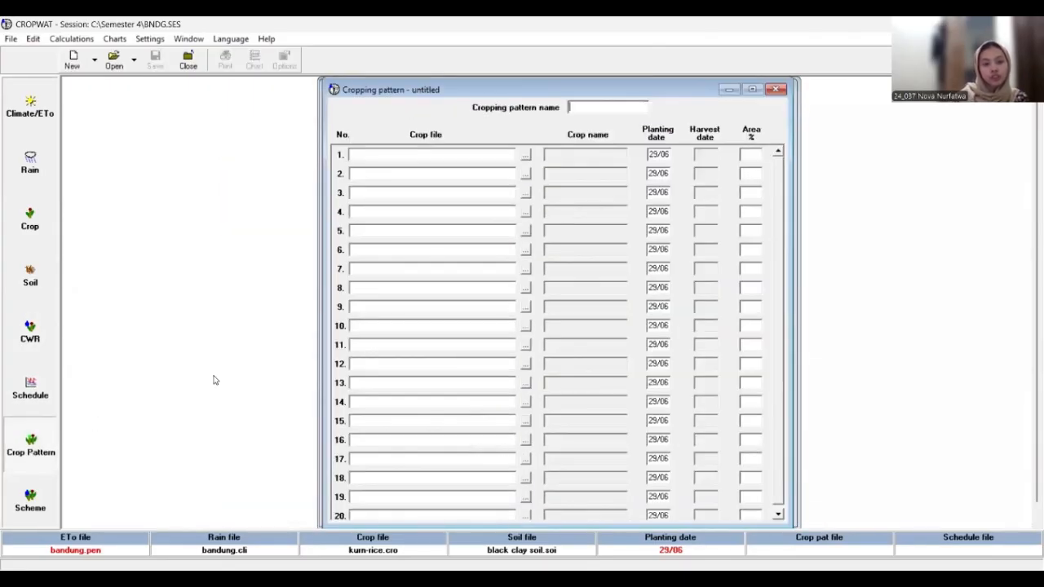
left_click(525, 155)
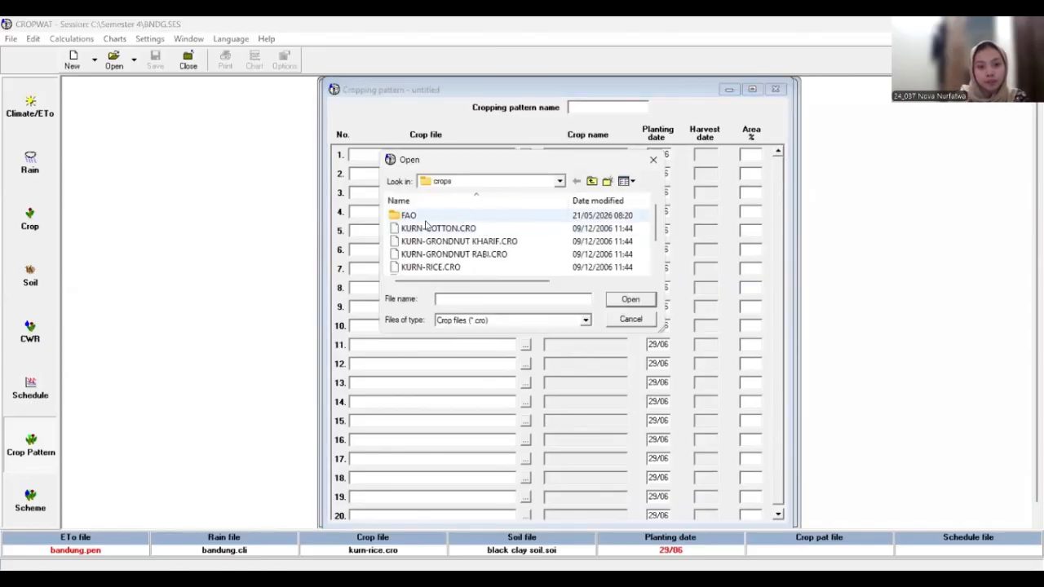
double_click(423, 219)
scroll(440, 228, "down", 10)
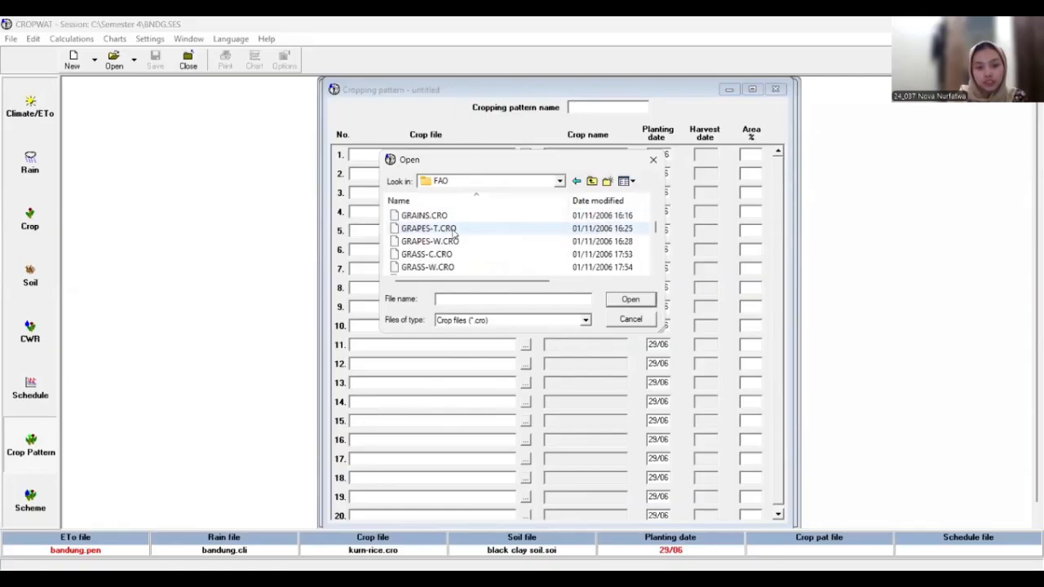
scroll(454, 231, "up", 2)
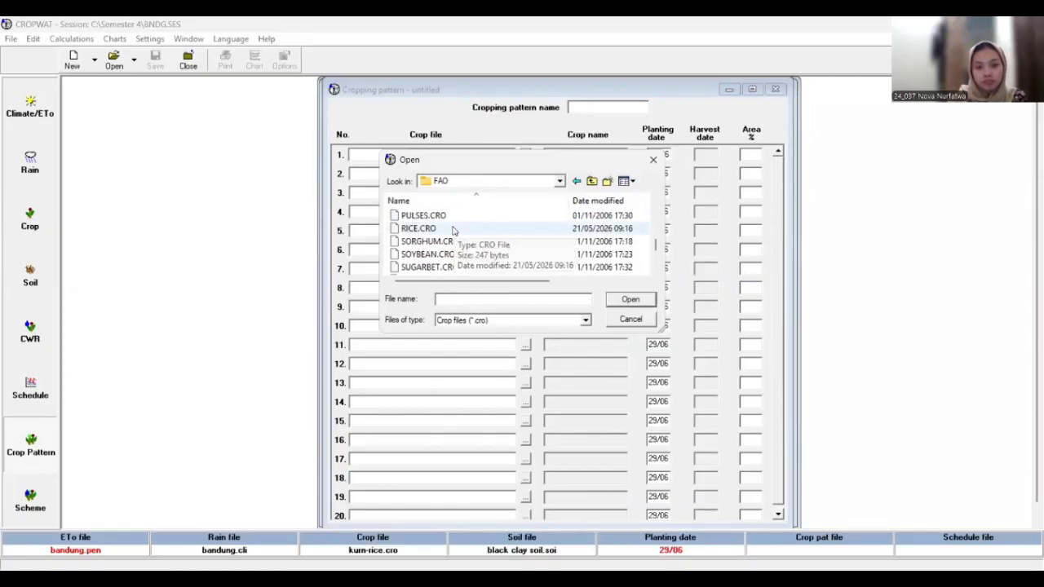
scroll(453, 229, "up", 1)
scroll(452, 228, "down", 1)
left_click(434, 229)
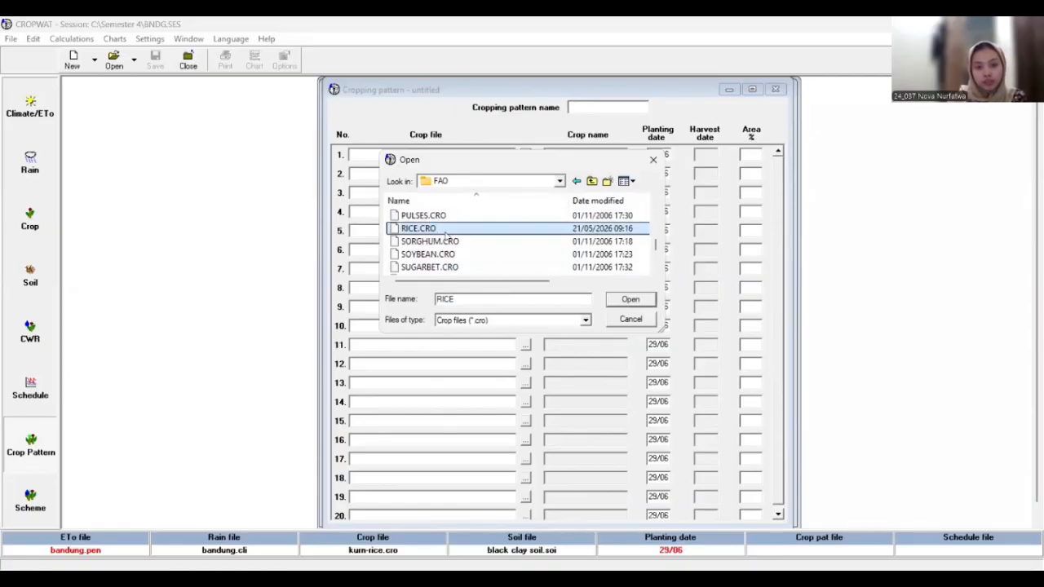
left_click(633, 300)
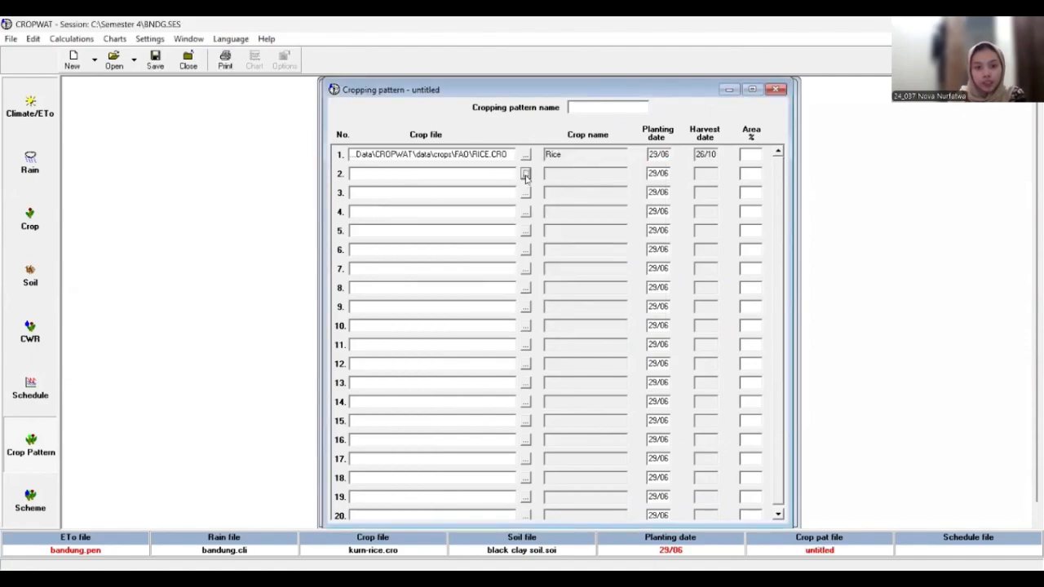
Assign the FAO crop file RICE.CRO as the second crop of the cropping pattern.
left_click(526, 175)
scroll(478, 236, "down", 2)
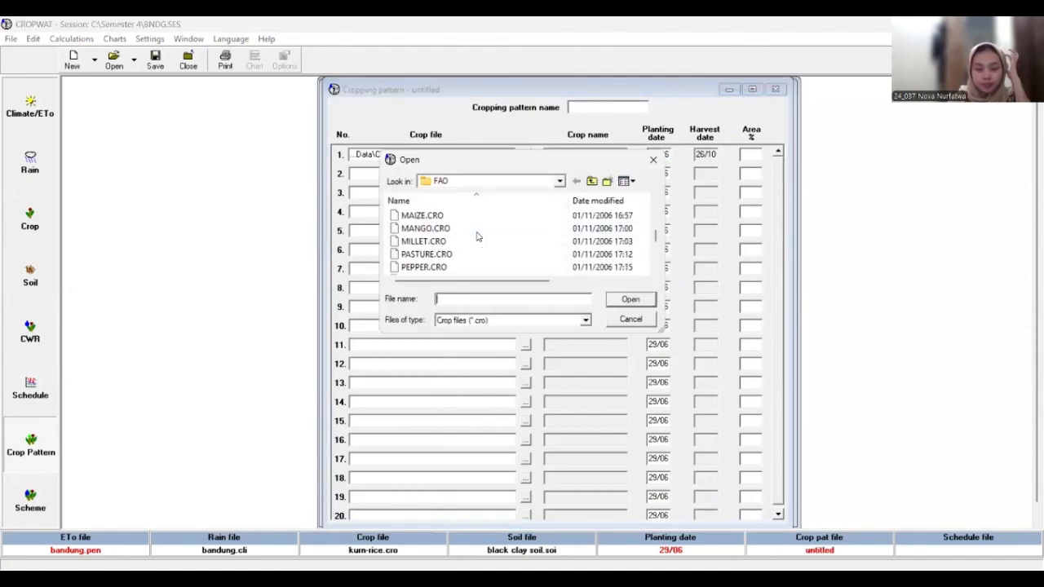
scroll(478, 237, "down", 4)
scroll(477, 232, "up", 1)
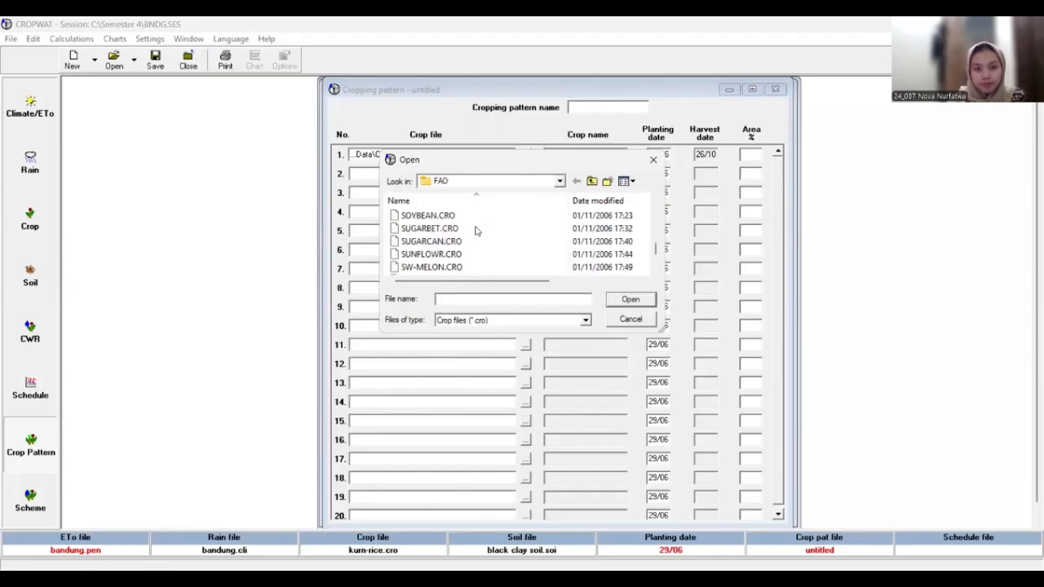
scroll(477, 231, "up", 1)
left_click(419, 229)
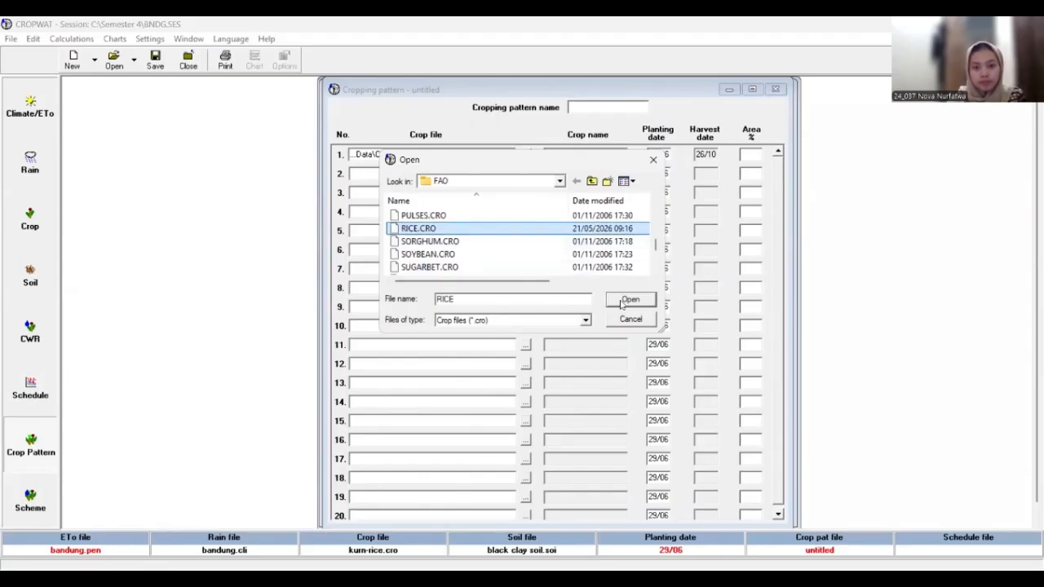
left_click(628, 300)
Assign the FAO crop file GRONDNUT.CRO as the third crop of the cropping pattern.
left_click(525, 193)
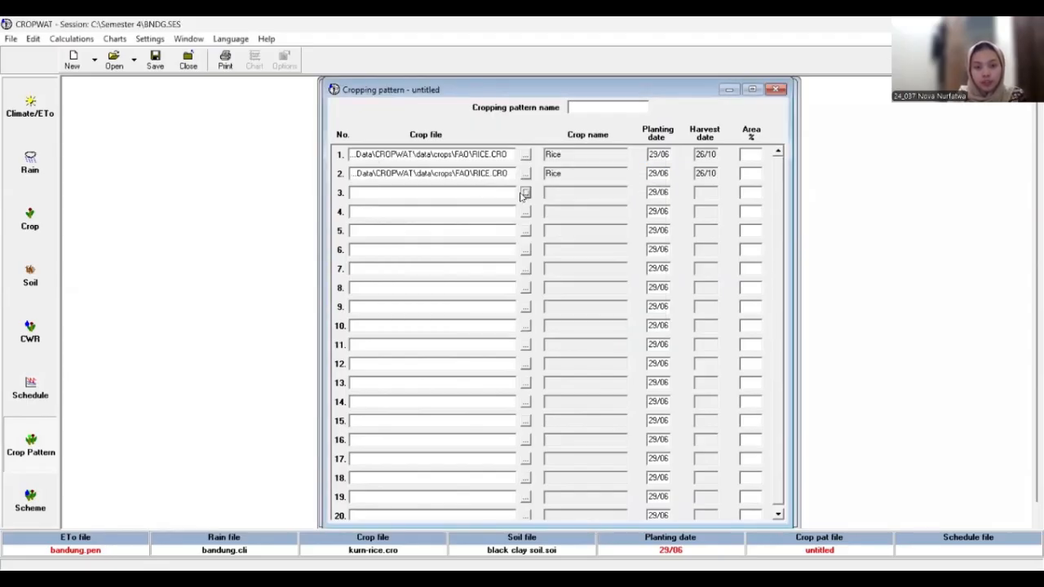
scroll(480, 236, "down", 8)
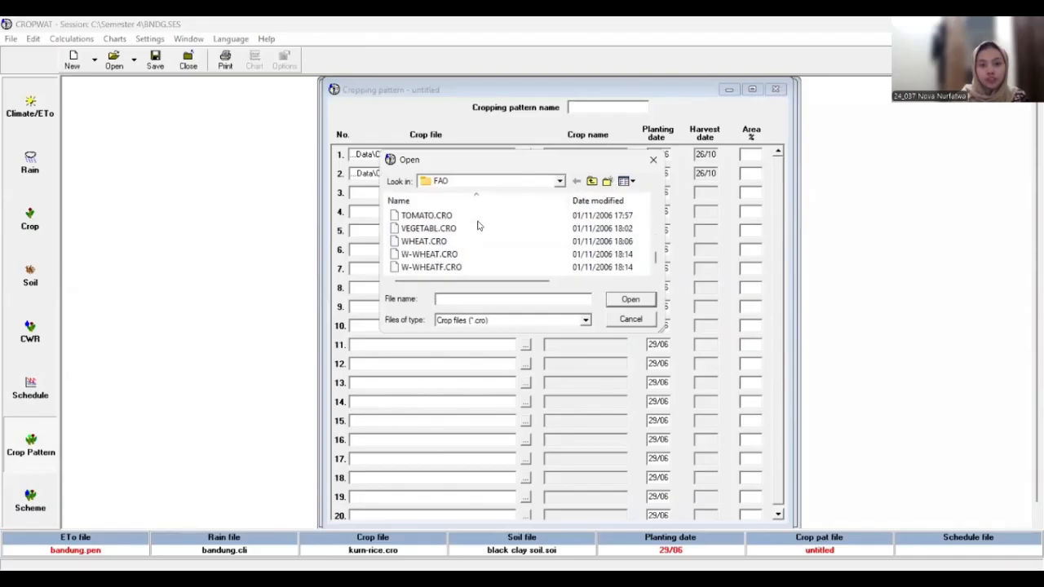
scroll(479, 226, "up", 4)
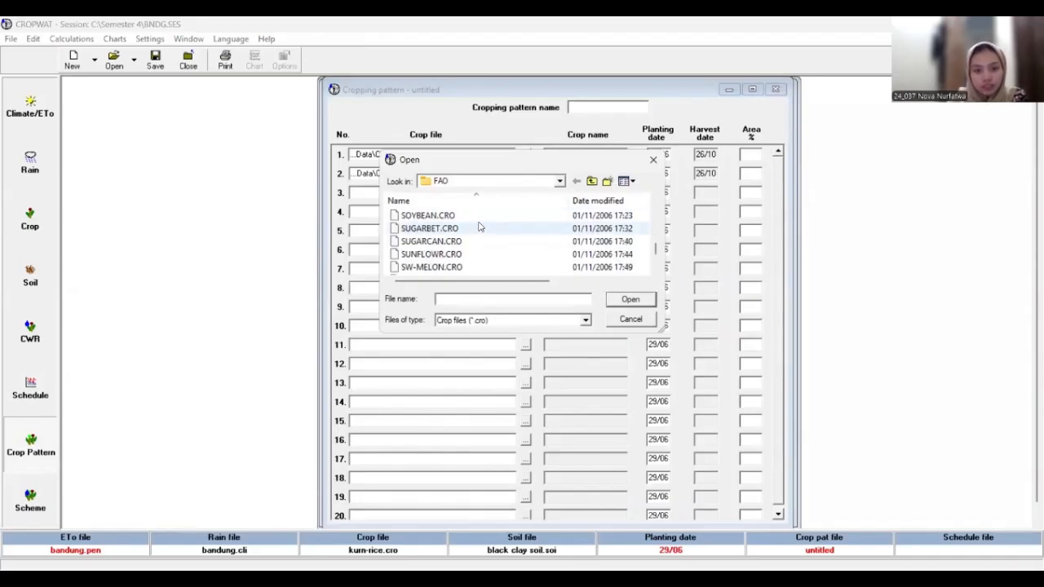
scroll(479, 226, "up", 2)
scroll(478, 226, "up", 1)
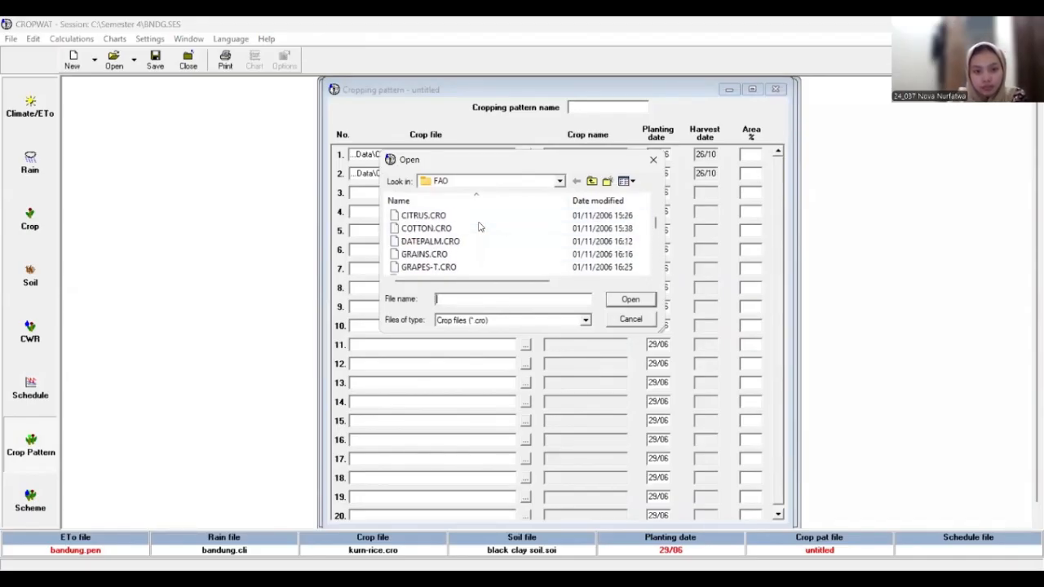
scroll(479, 226, "down", 1)
scroll(481, 227, "down", 1)
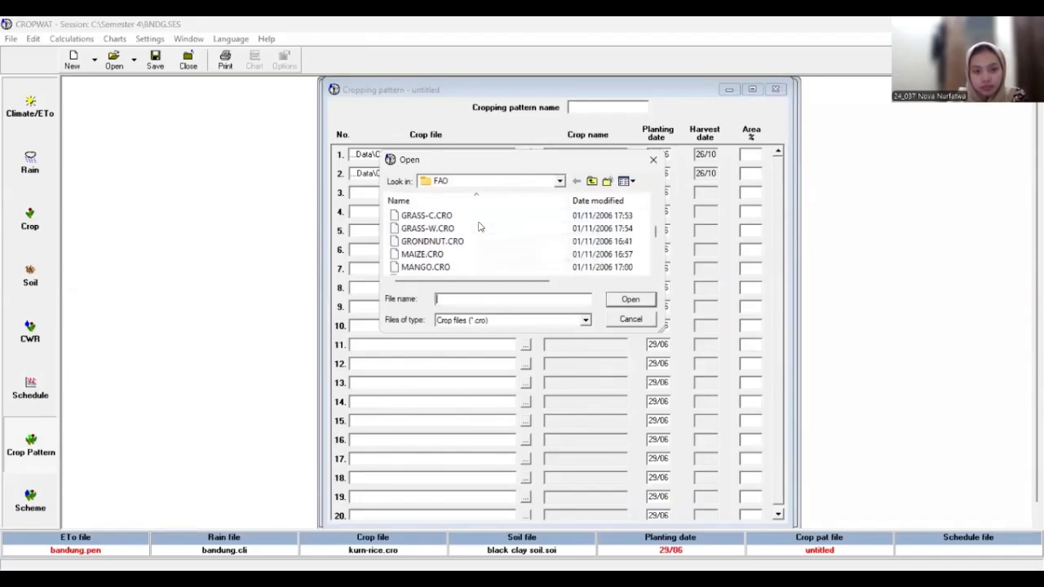
left_click(443, 242)
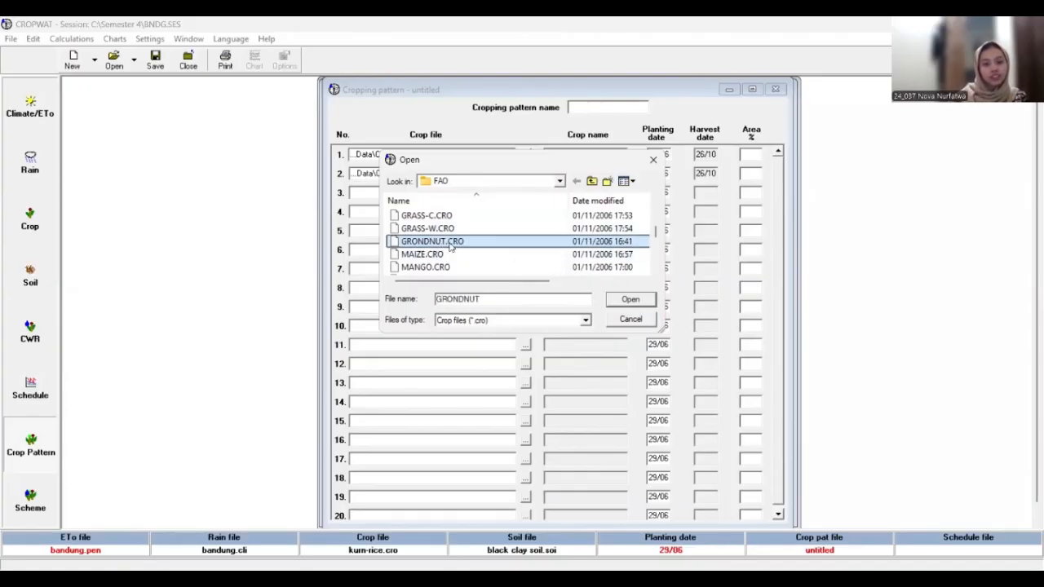
left_click(631, 300)
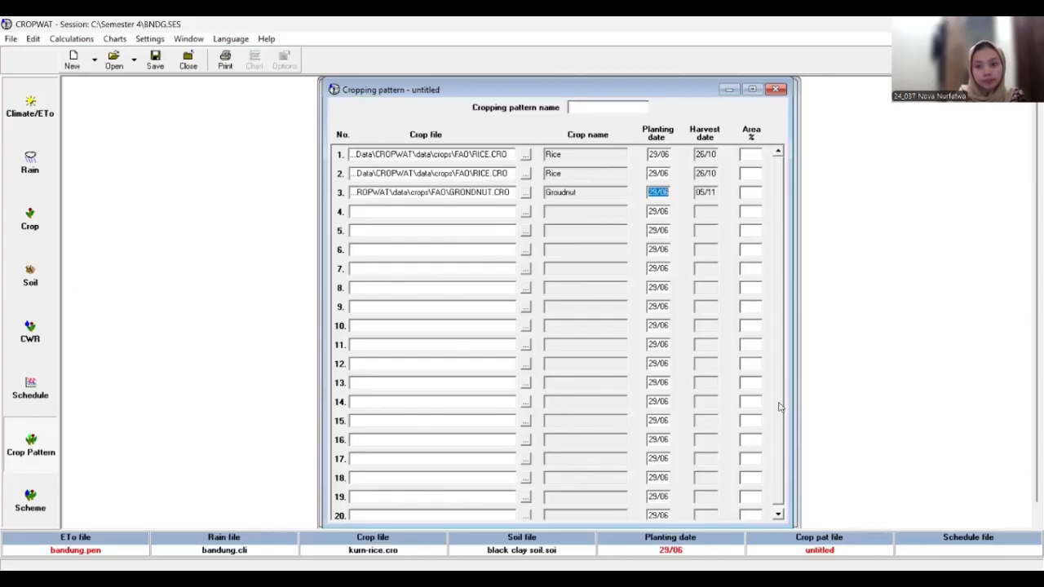
Set the area shares to 35% for each of the two rice crops and 30% for the groundnut crop.
key("alt+Tab")
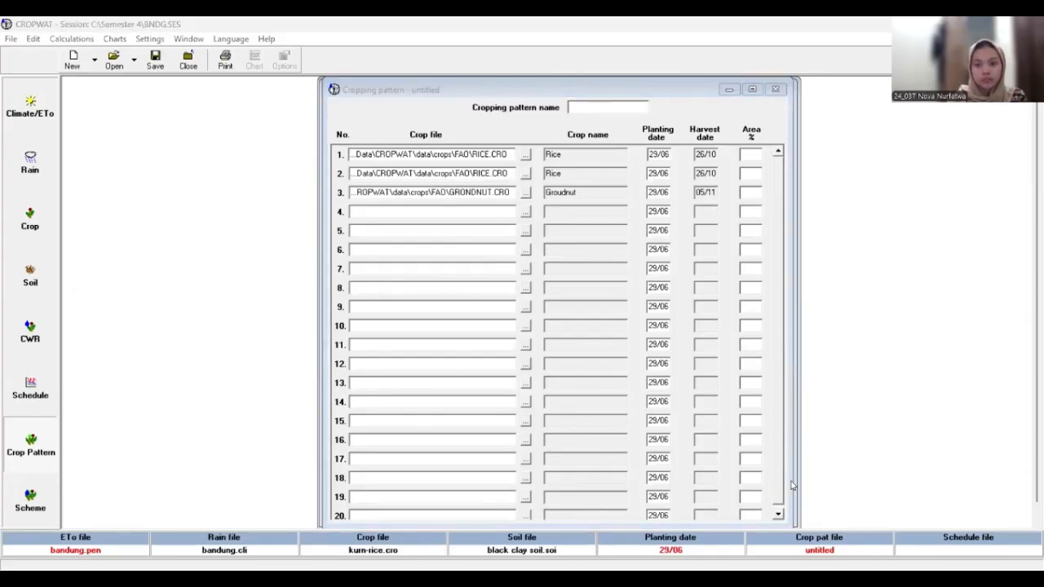
left_click(752, 154)
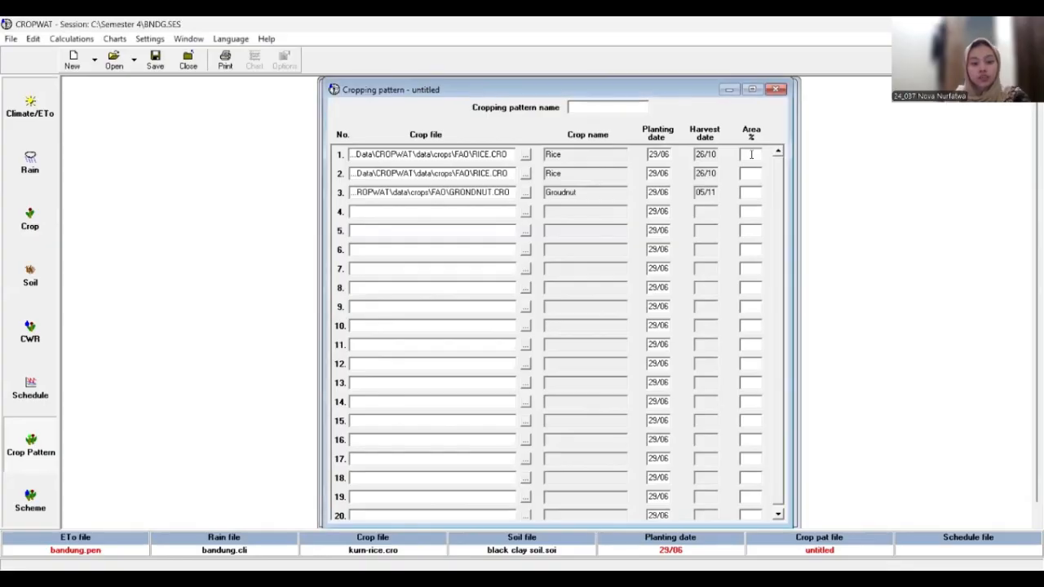
type("35")
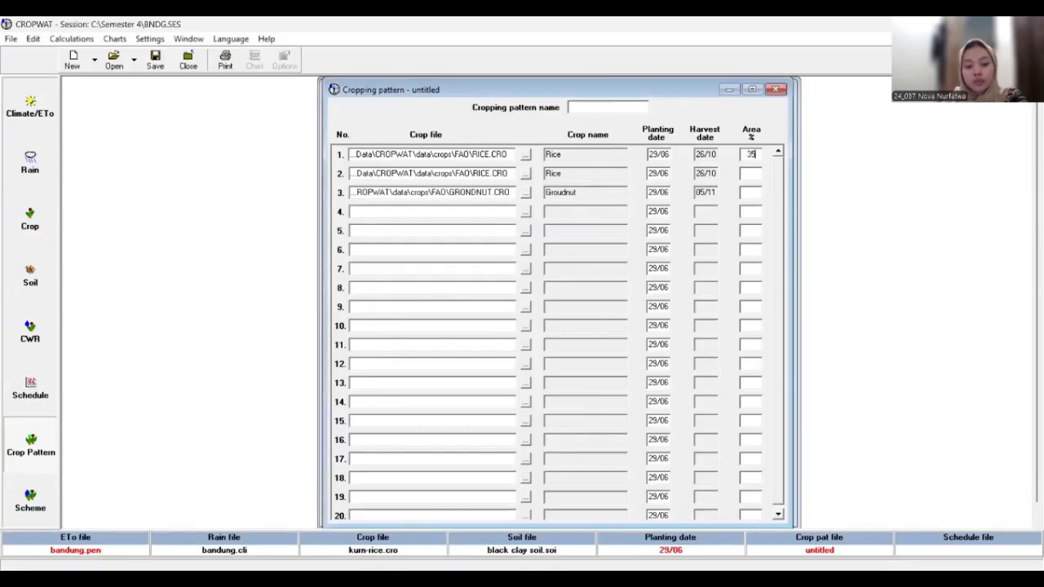
left_click(752, 173)
type("35")
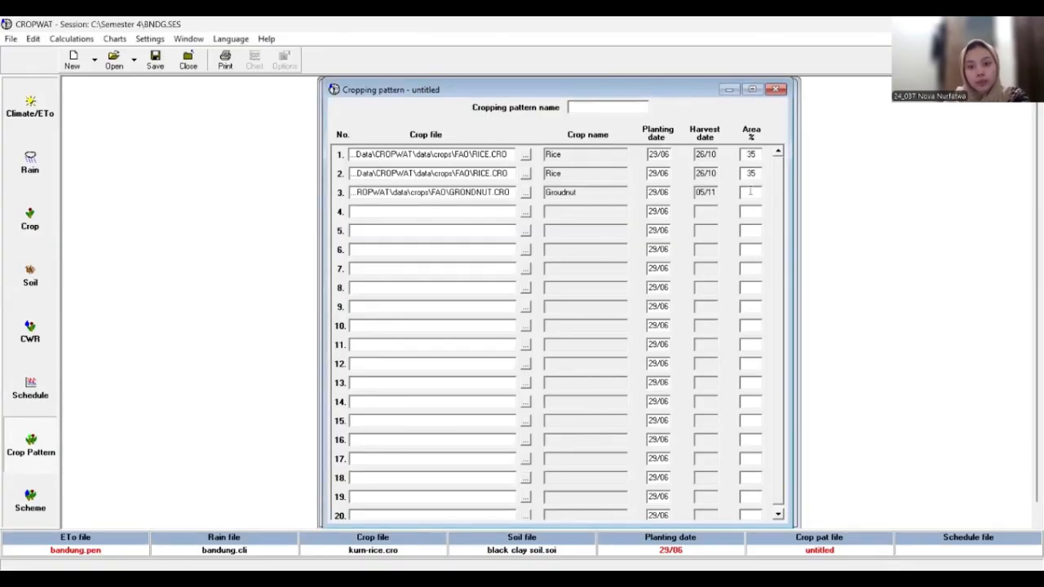
type("30")
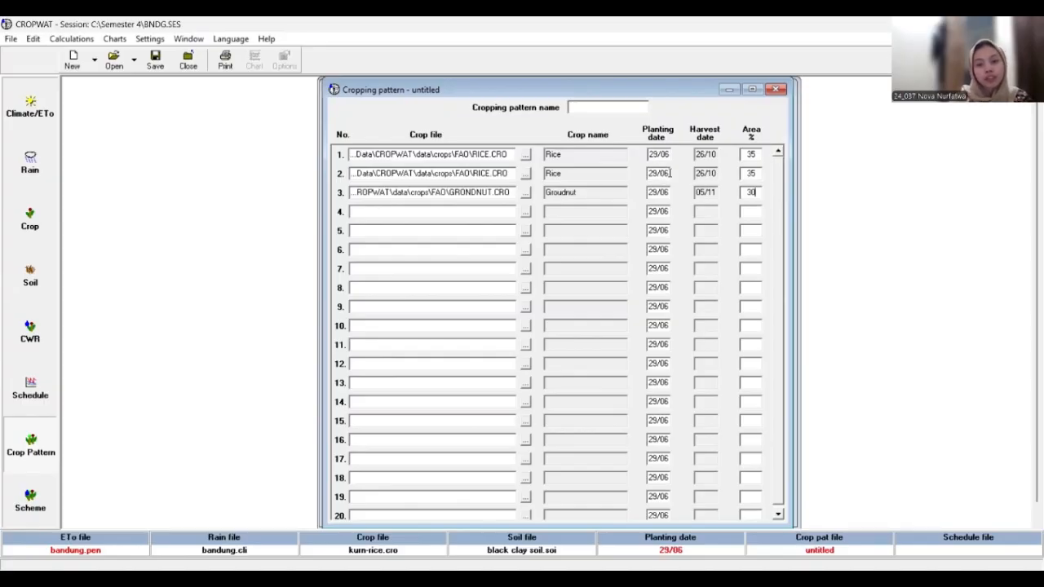
Set the planting date of the second rice crop to 05/11.
left_click_drag(669, 173, 664, 173)
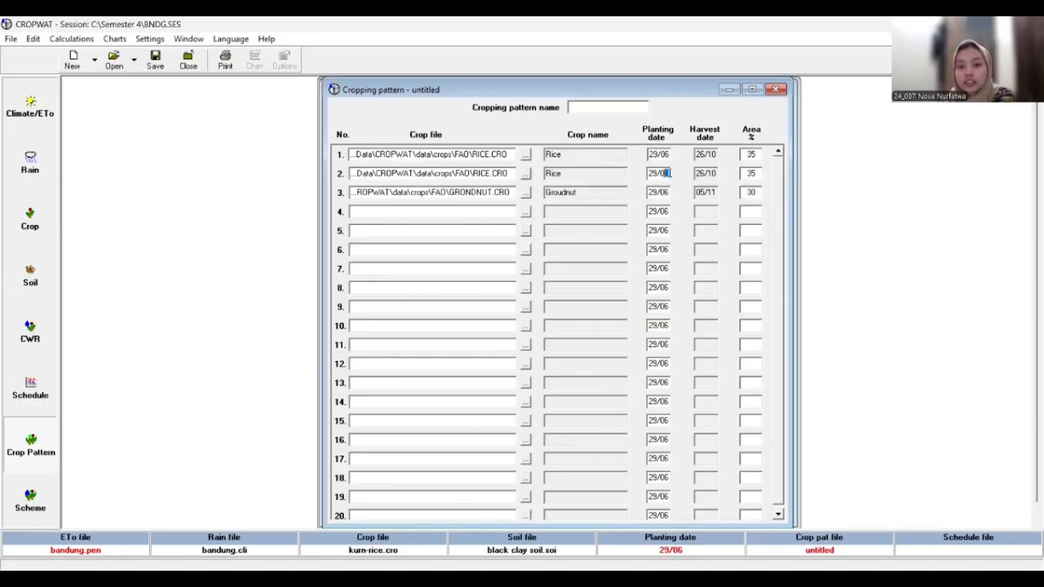
key("BackSpace")
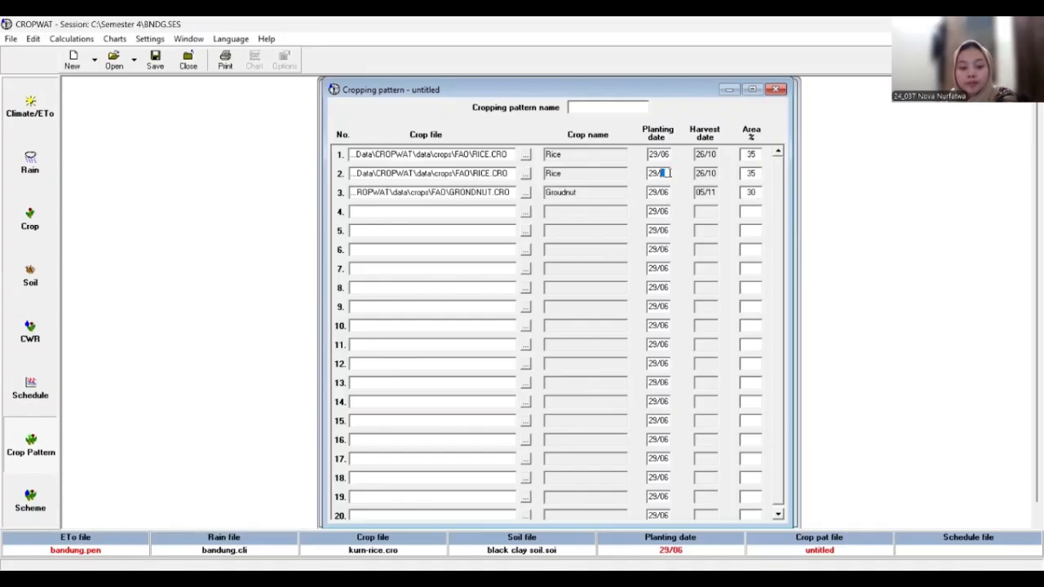
type("11")
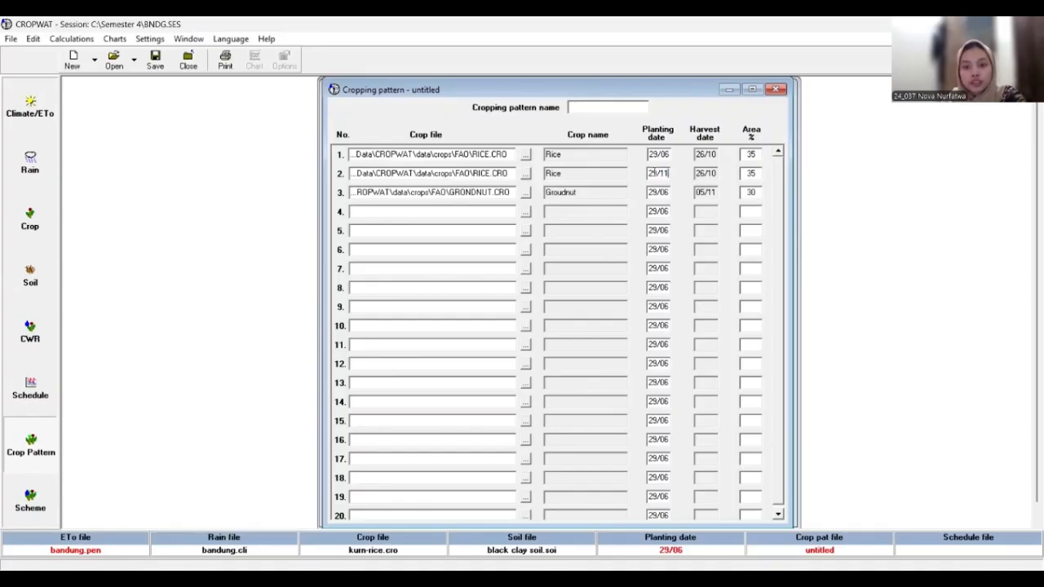
left_click_drag(659, 173, 668, 173)
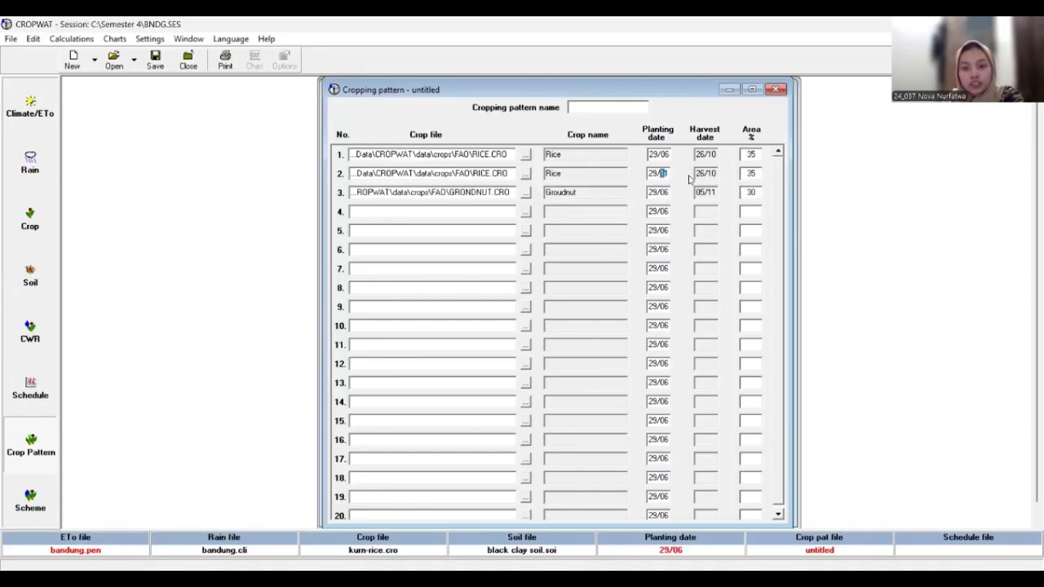
key("Left")
key("Left")
key("Left")
key("Left")
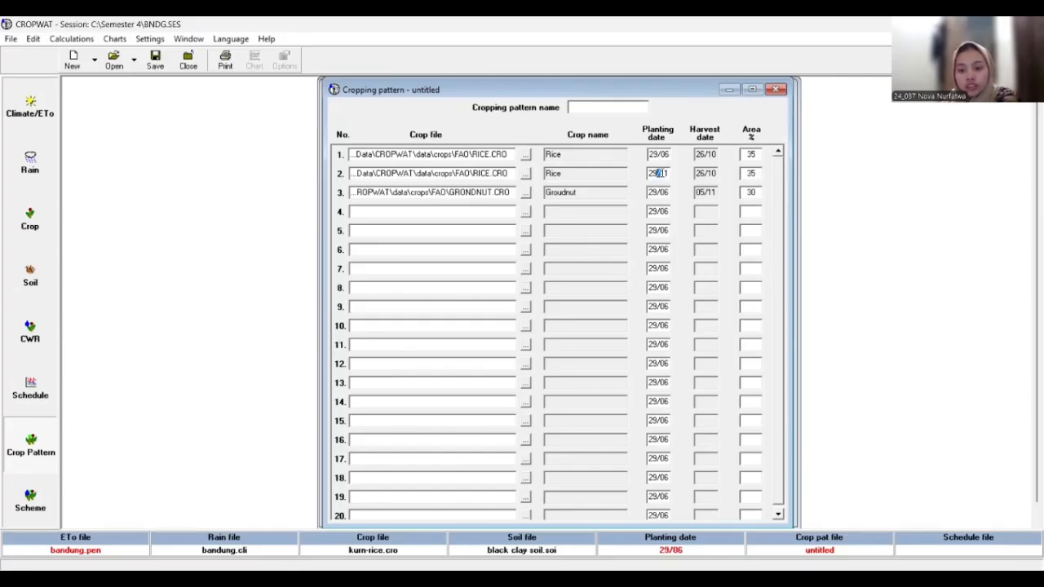
type("0")
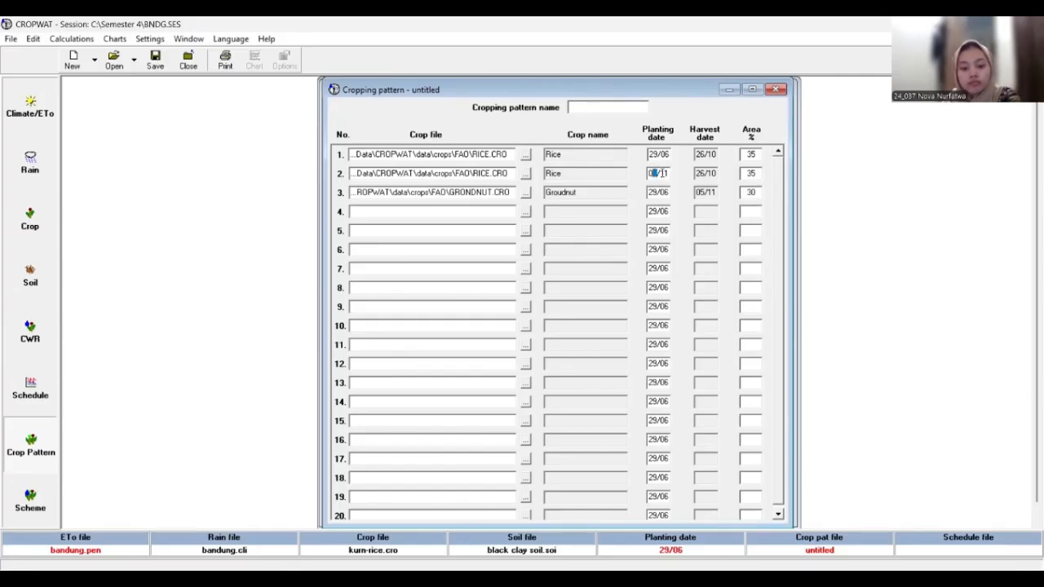
type("5")
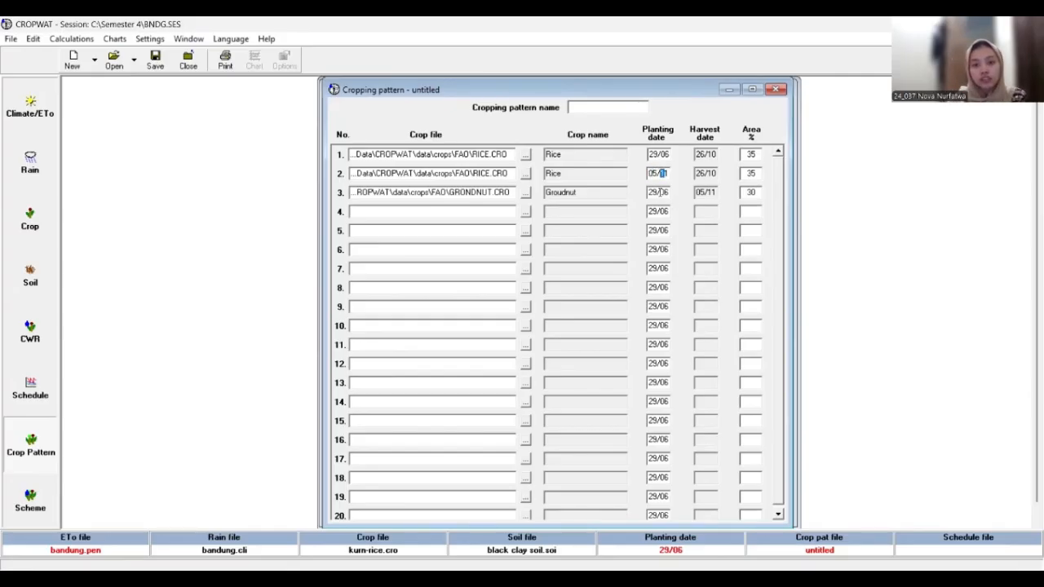
Set the planting date of the groundnut crop to 01/03.
left_click(659, 191)
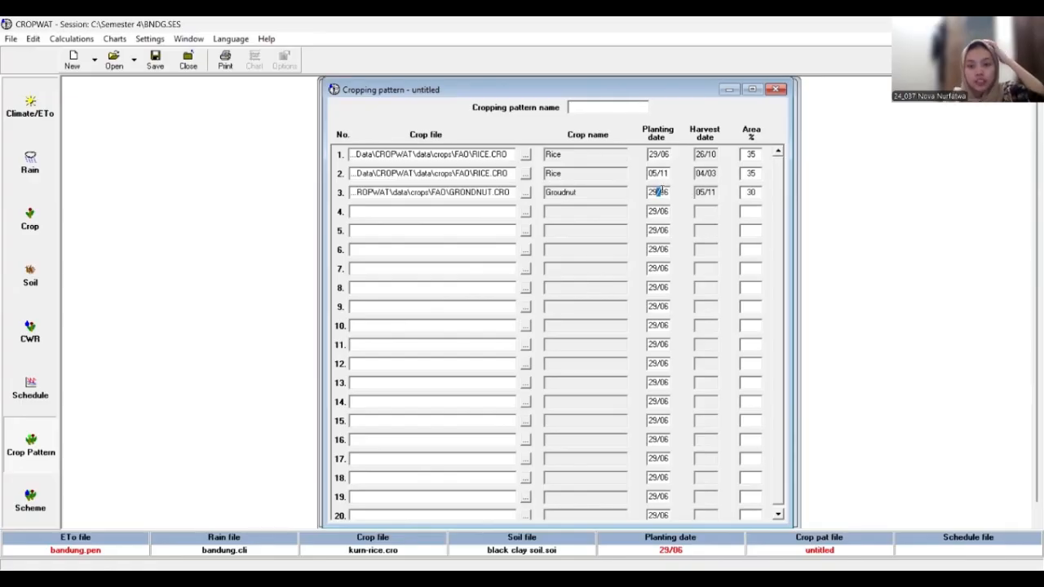
key("BackSpace")
key("BackSpace")
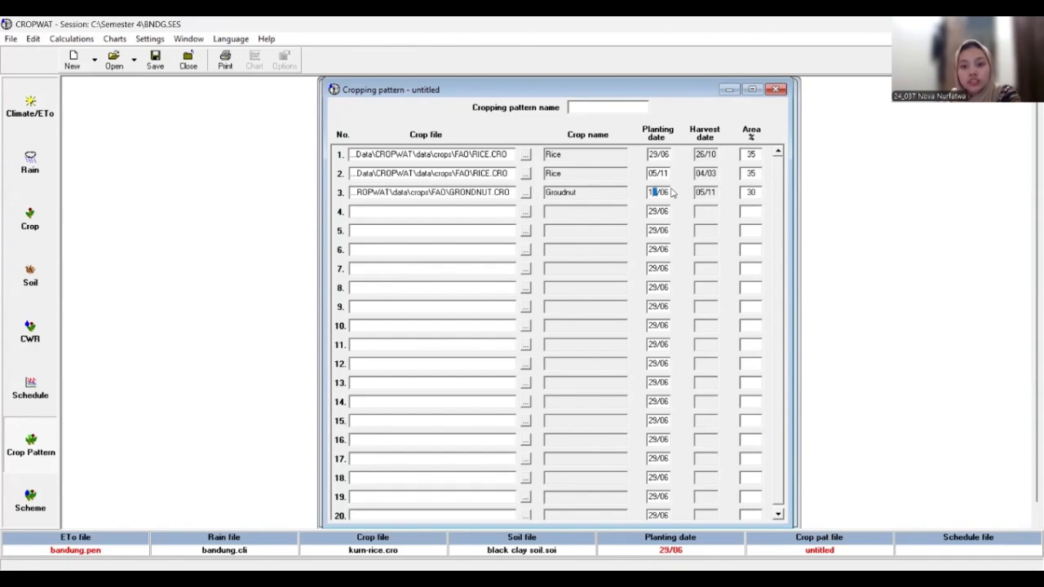
type("1")
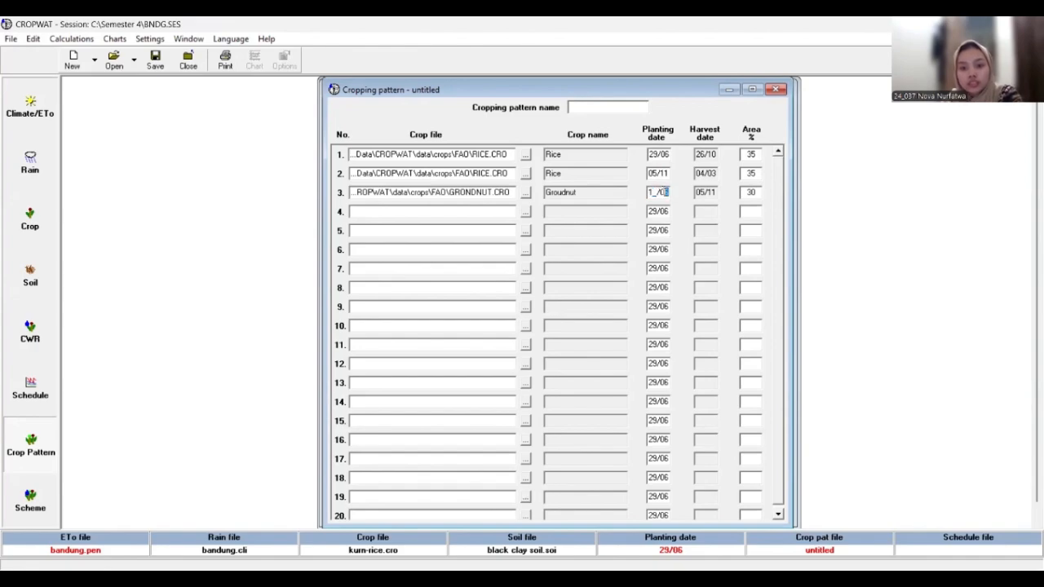
left_click(649, 192)
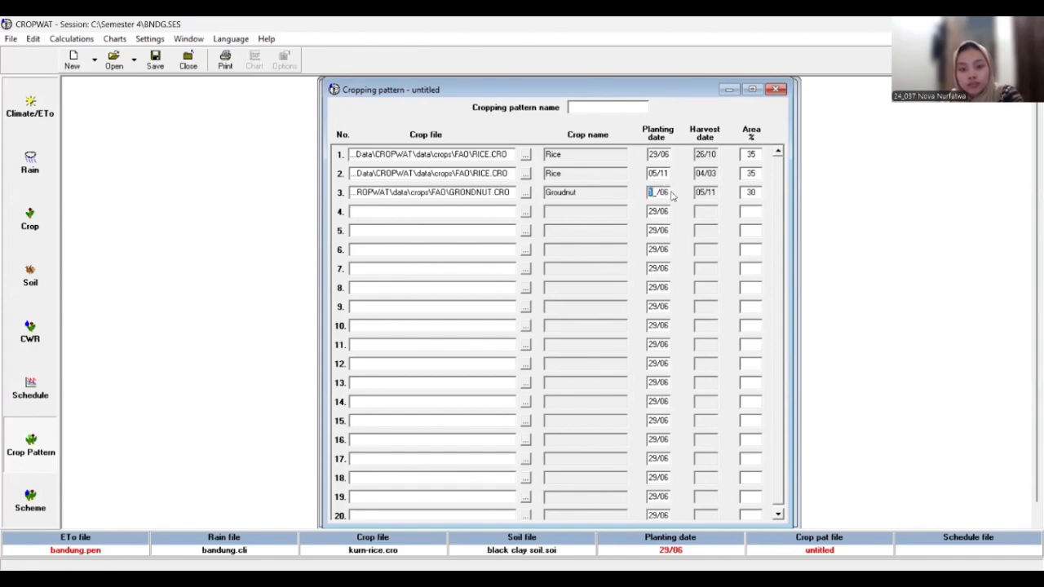
type("0")
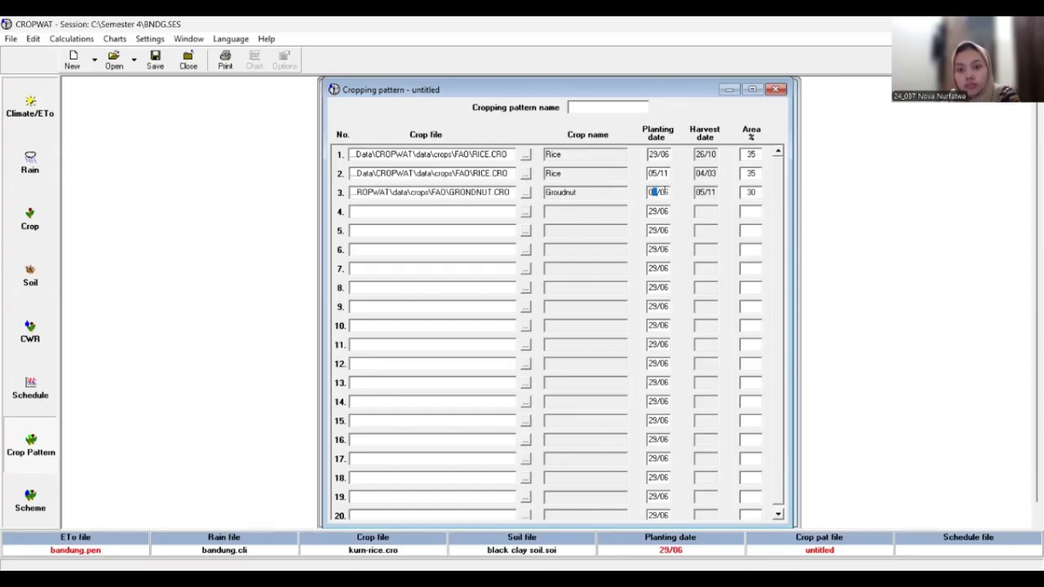
type("1/")
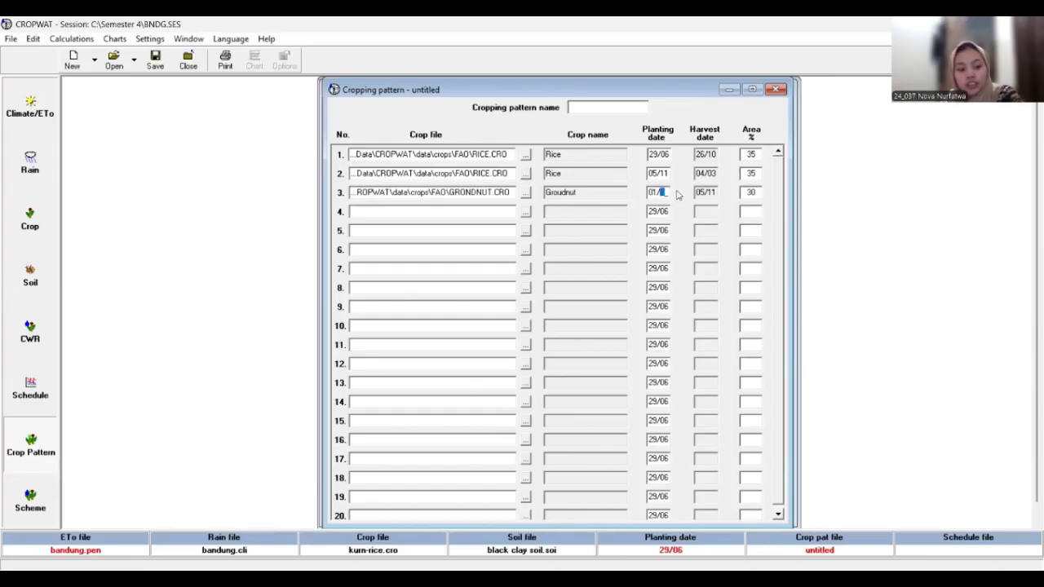
type("03")
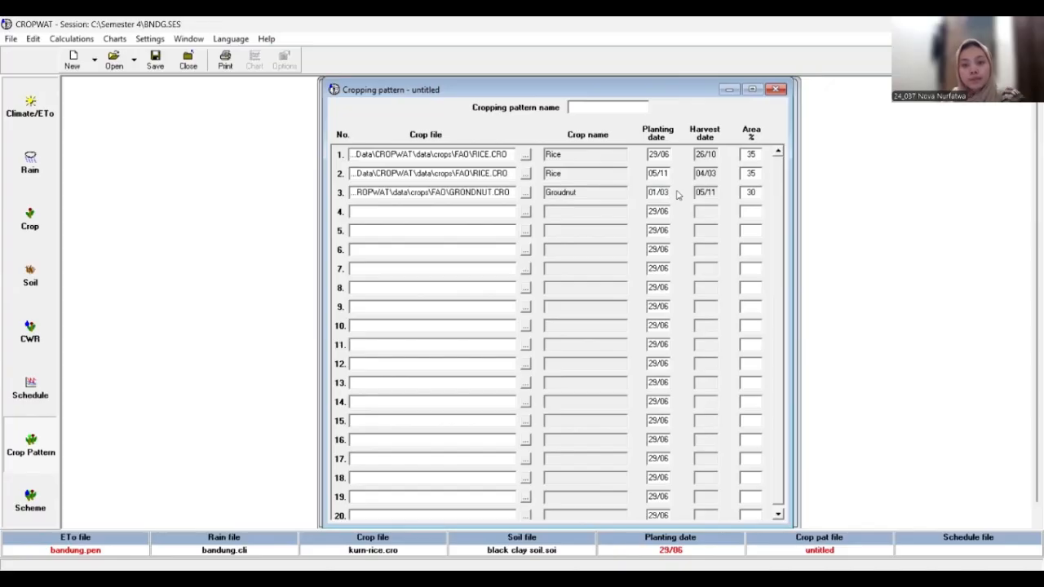
Name the cropping pattern PDPDPLWJ and save it as the pattern file PDPD in the Semester 4 folder.
left_click(602, 106)
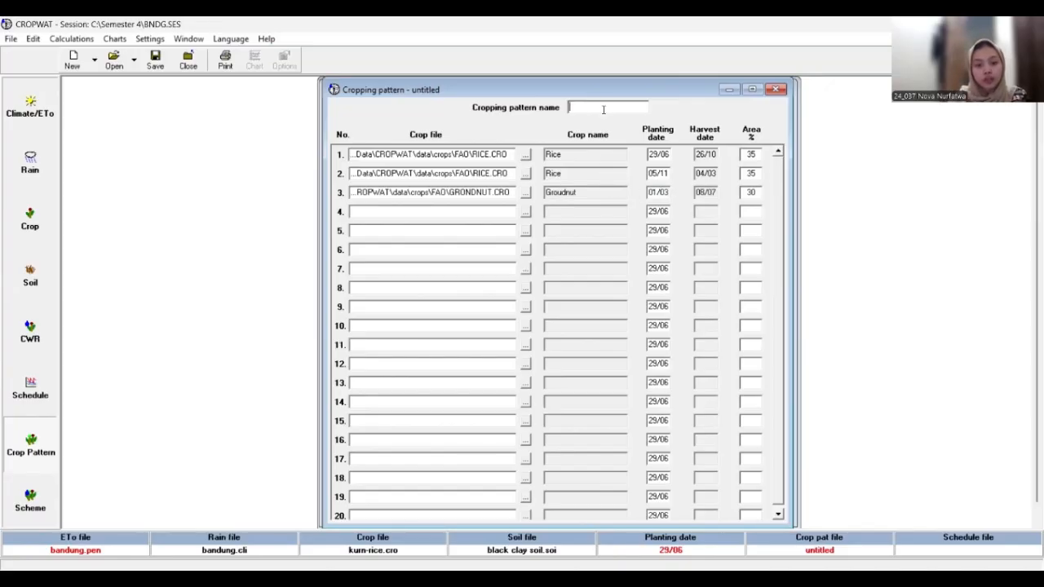
type("PD")
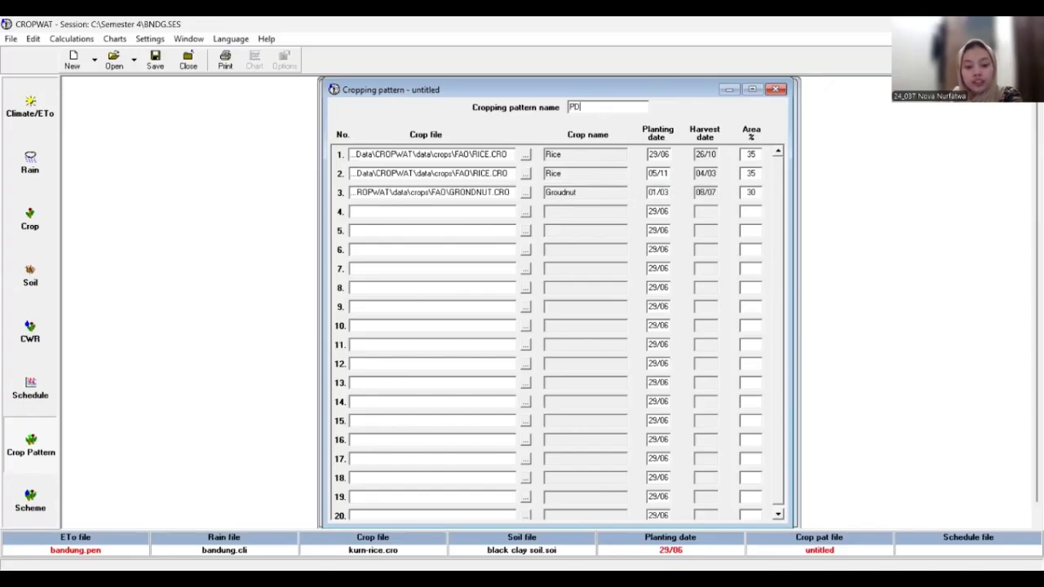
type("PDPL")
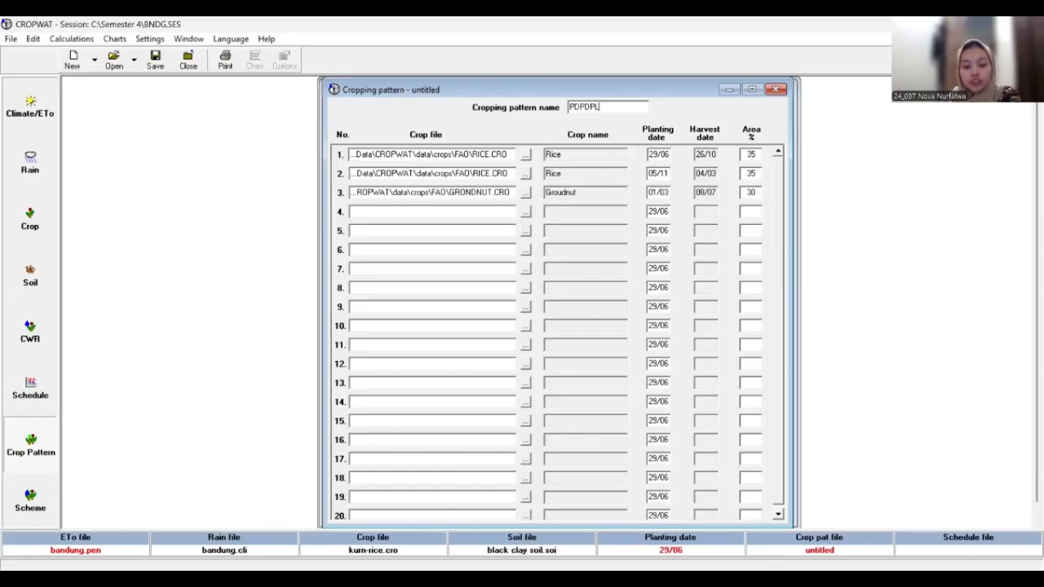
type("WJ")
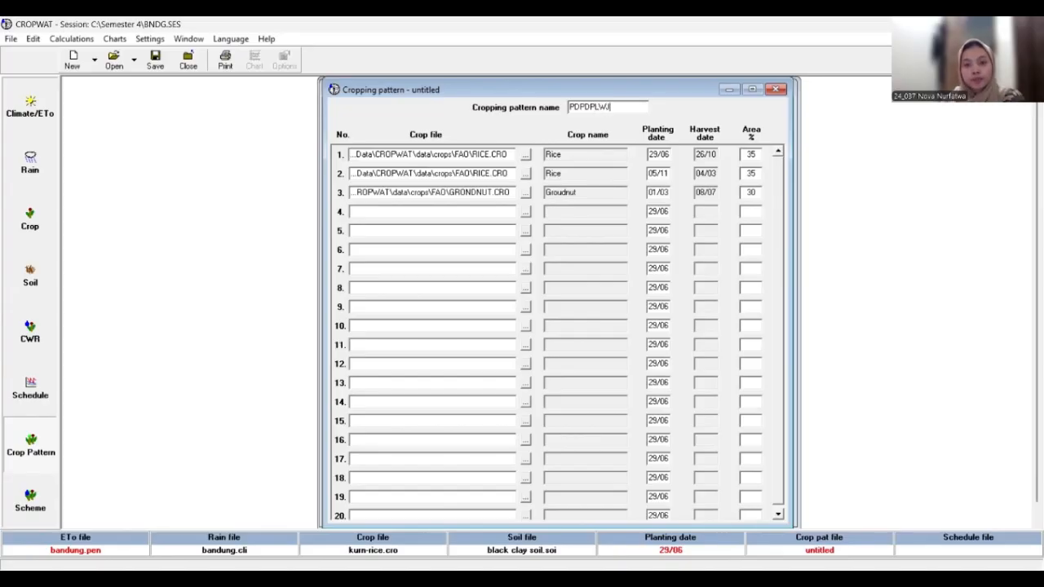
left_click(156, 66)
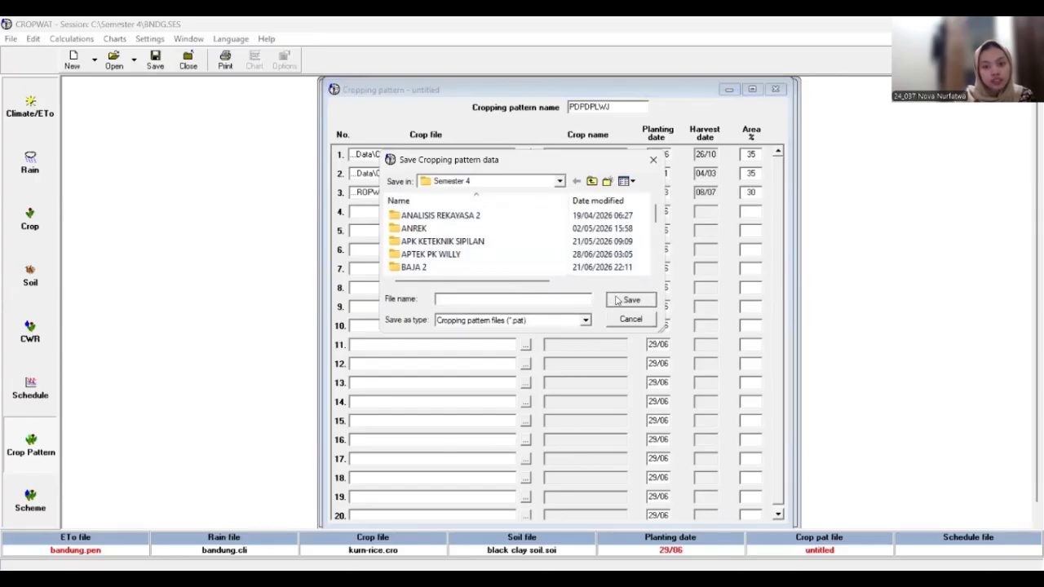
left_click(509, 297)
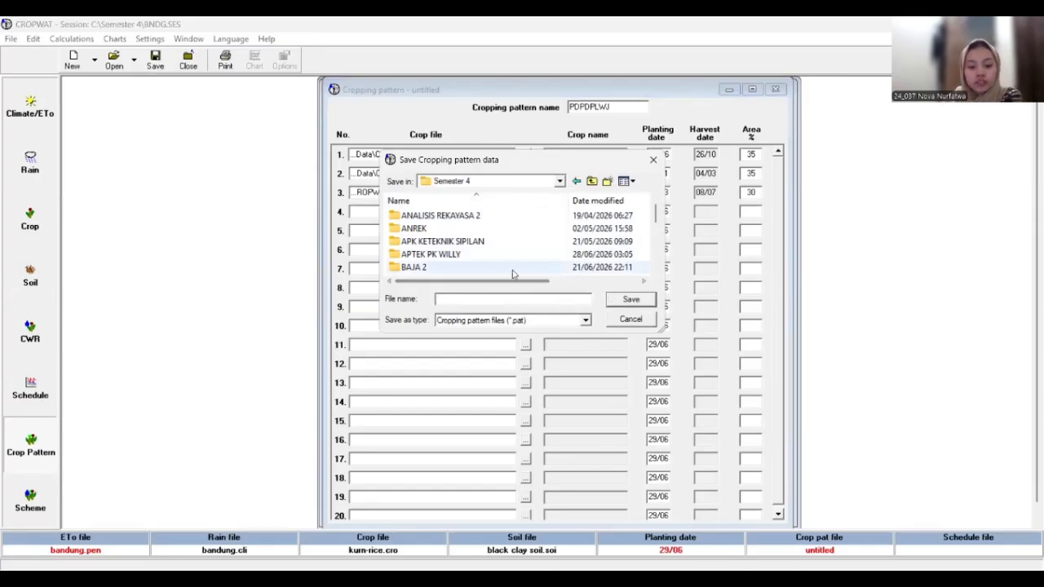
type("PDPD")
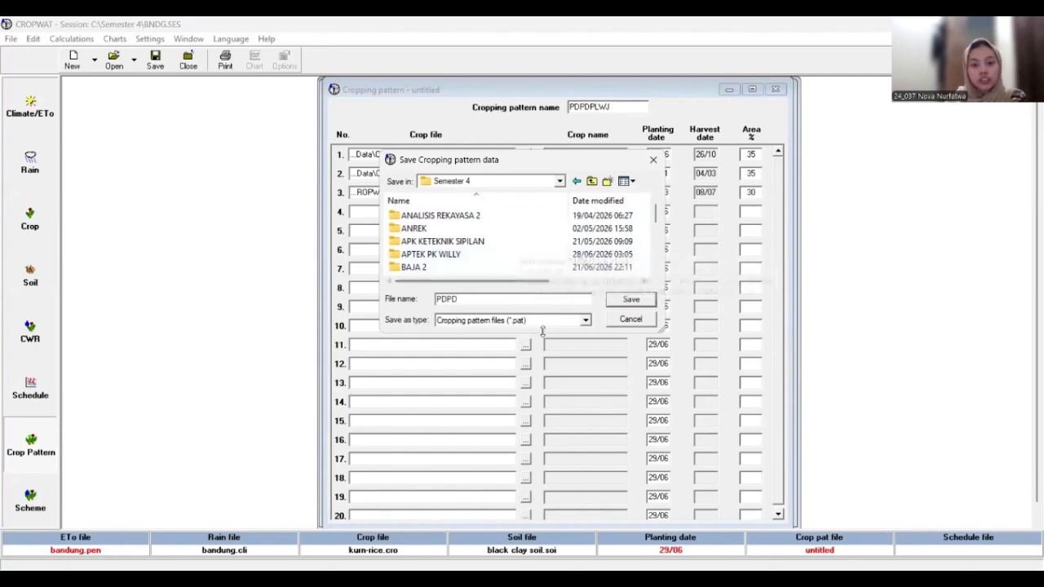
left_click(632, 300)
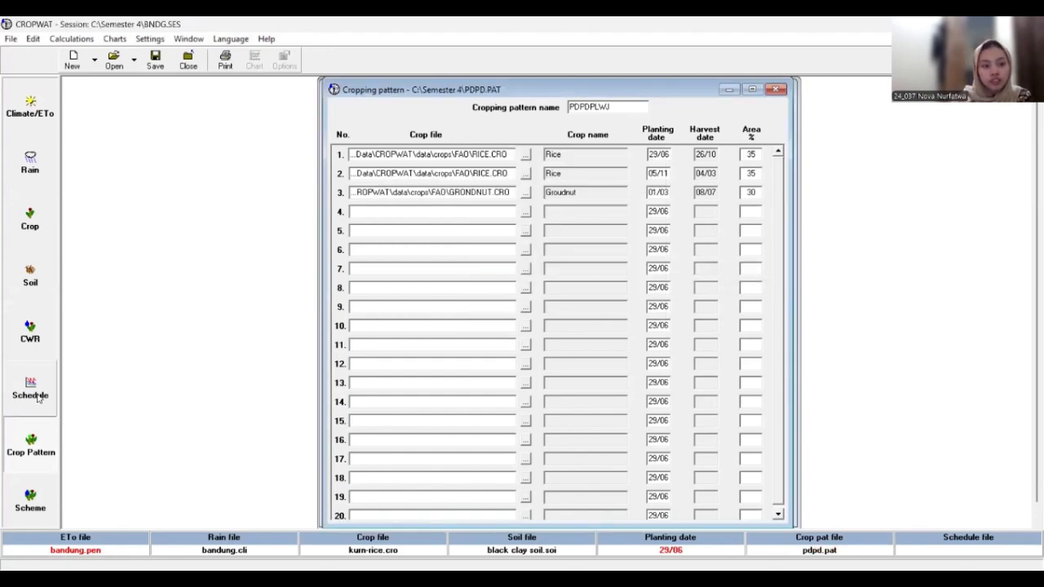
Calculate the rice irrigation schedule and save it as the schedule file PDPD in the Semester 4 folder.
left_click(37, 396)
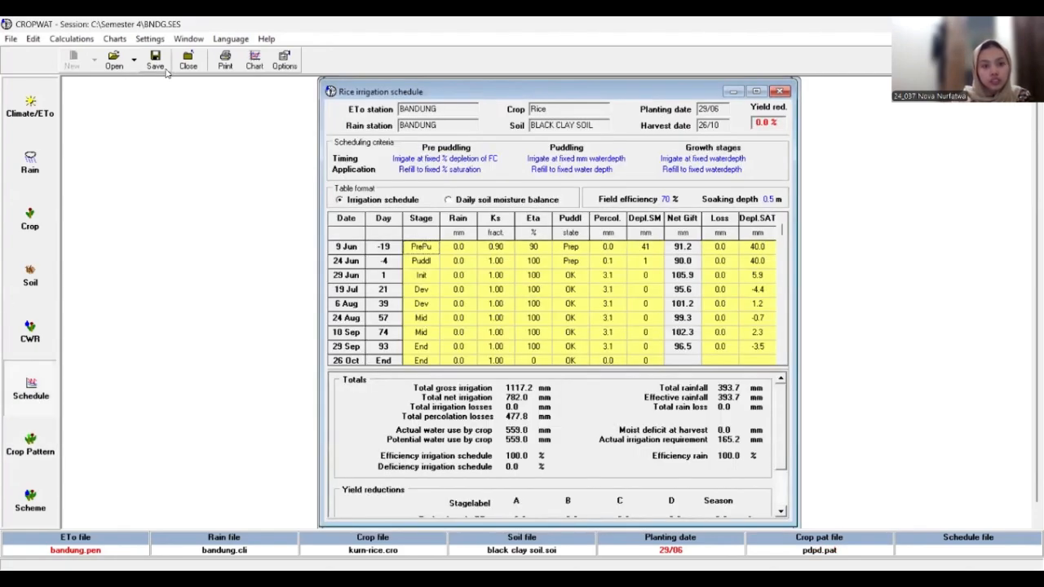
left_click(156, 62)
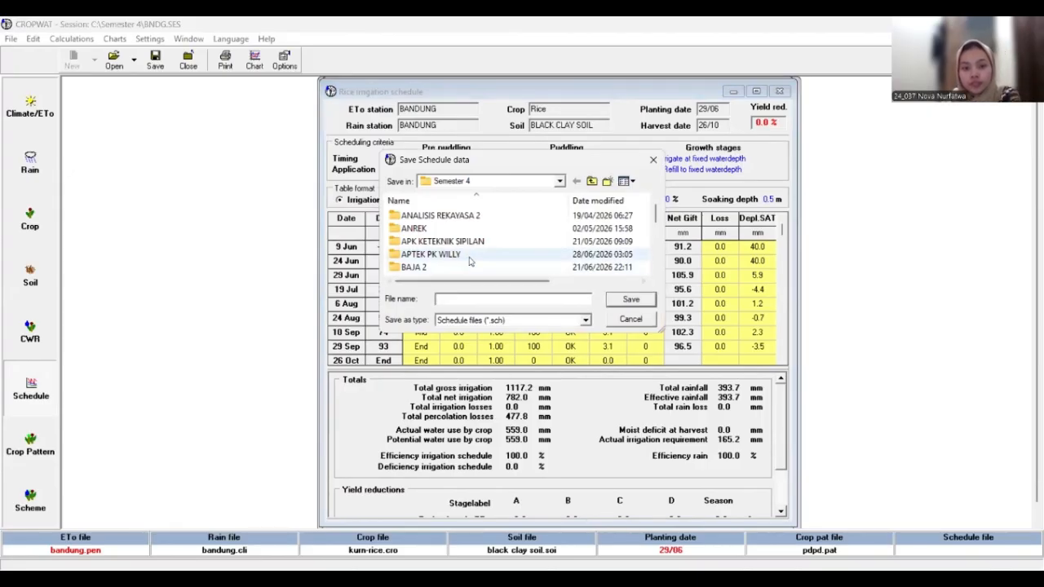
type("PDPD")
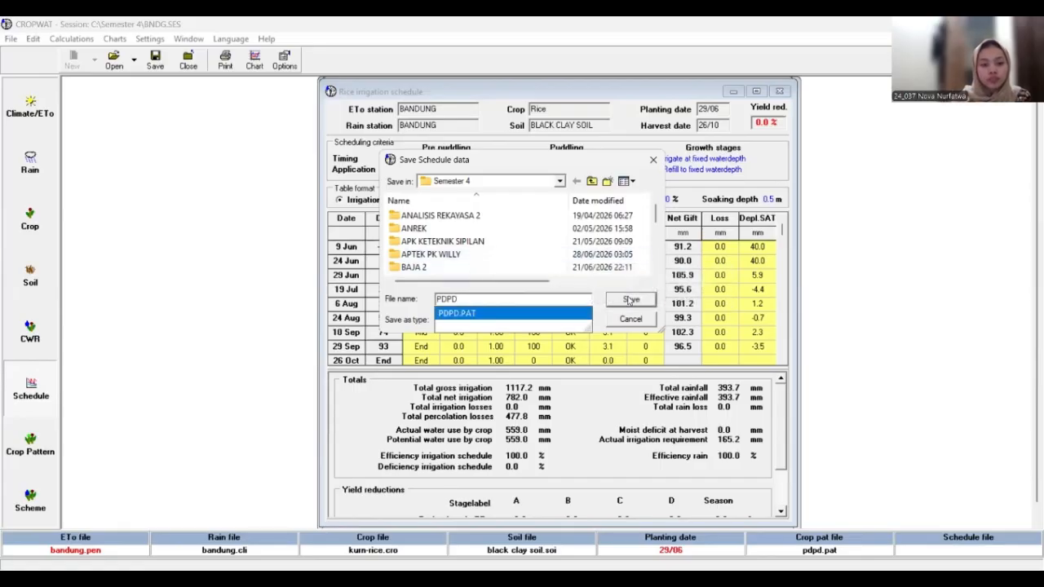
left_click(630, 300)
Review the crop water requirements table, the soil data and the rice crop data.
left_click(31, 330)
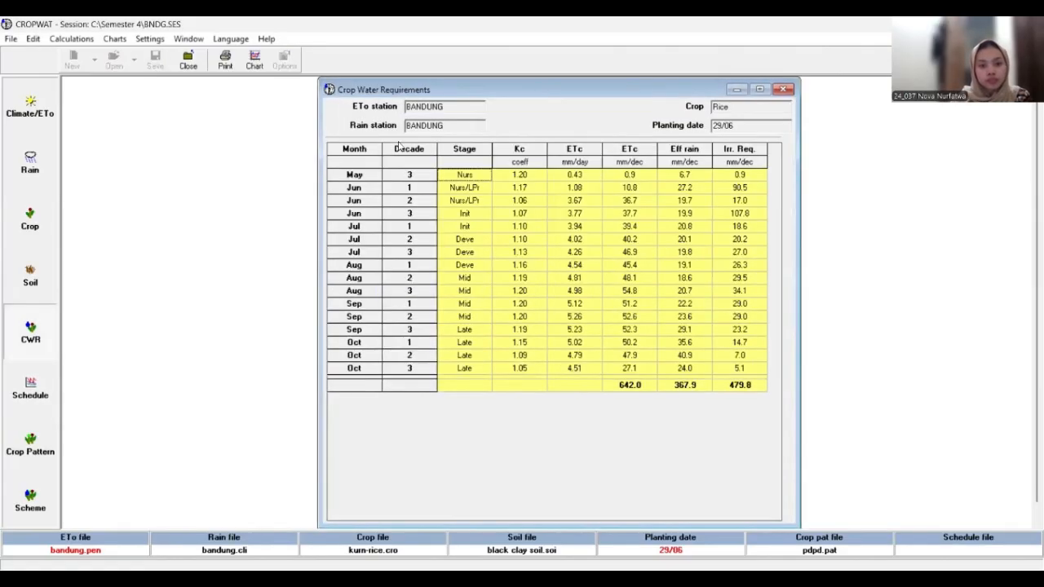
left_click(29, 276)
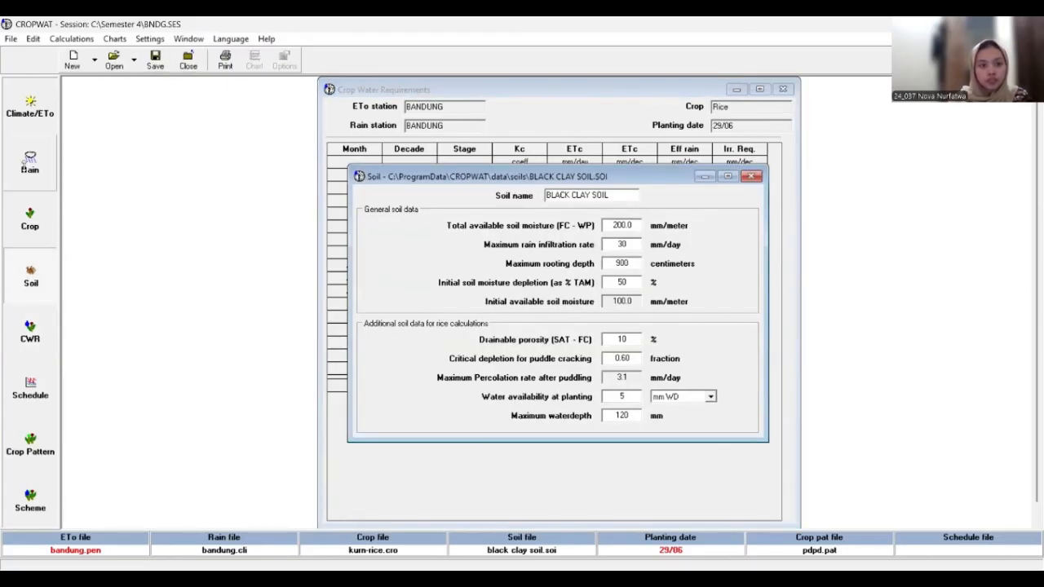
left_click(30, 220)
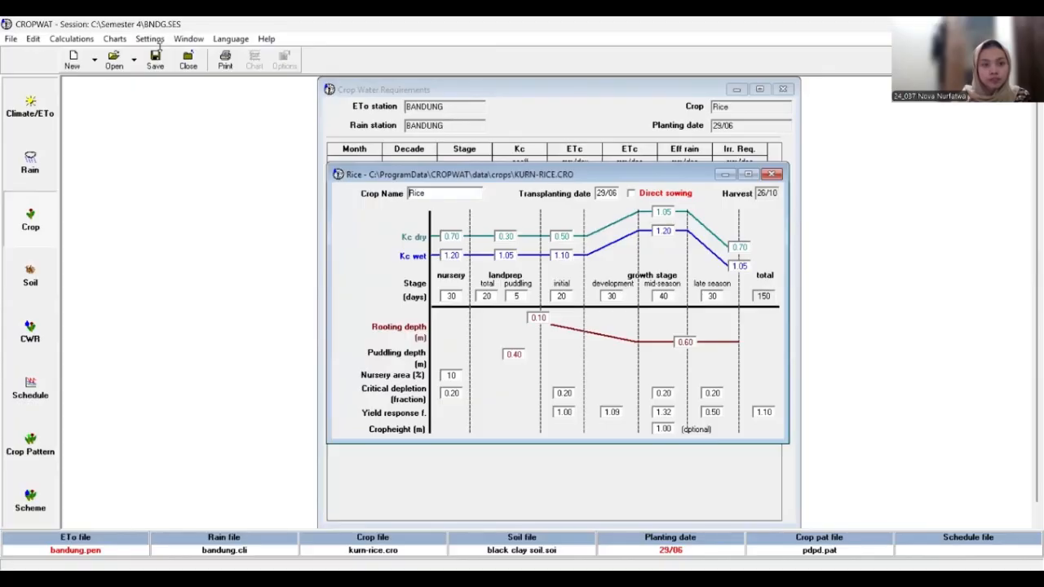
Save the monthly rain data as BANDUNG.crm in the Semester 4 folder.
left_click(30, 163)
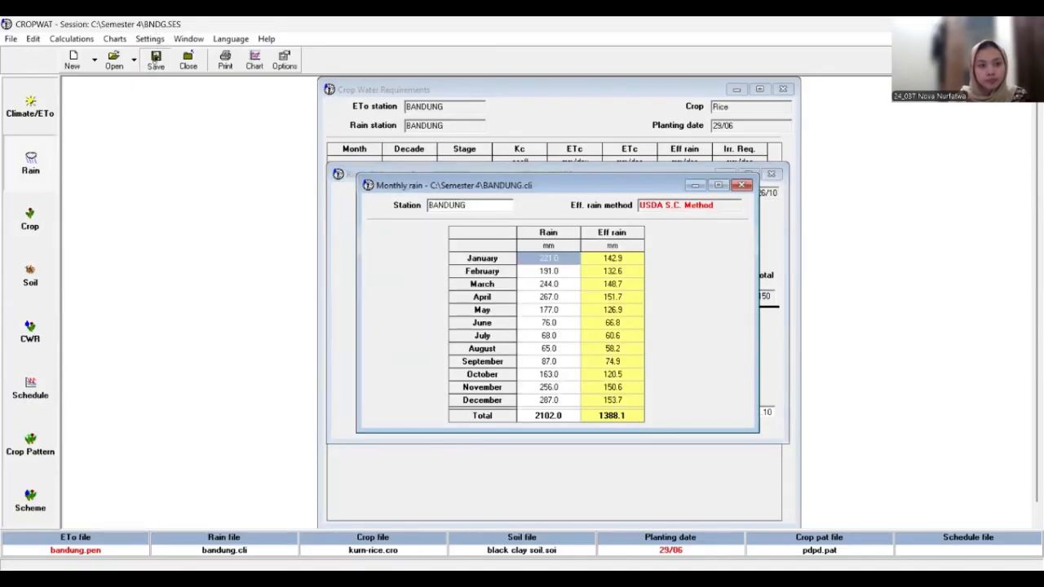
key("ctrl+s")
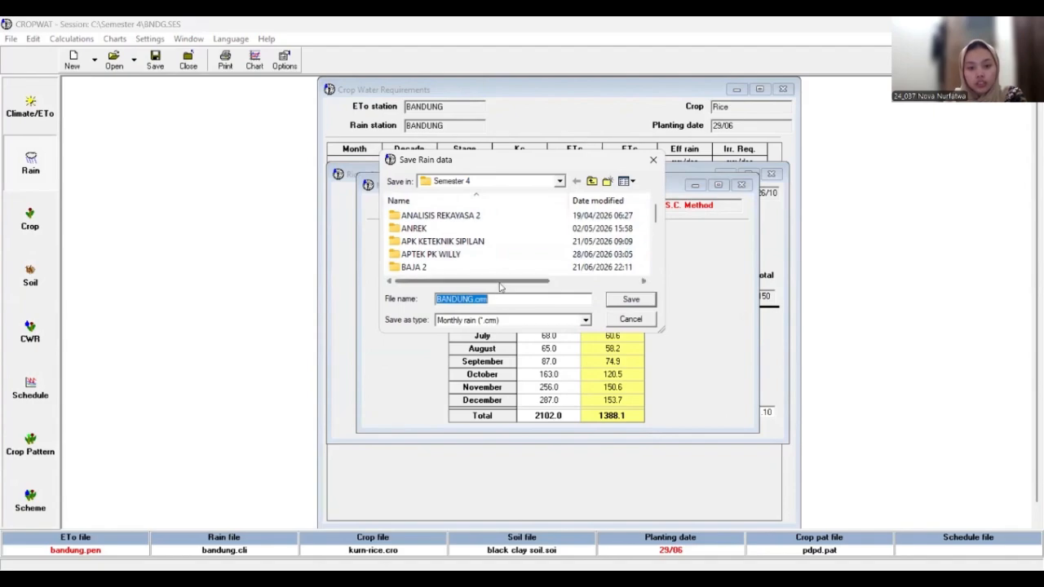
left_click(620, 302)
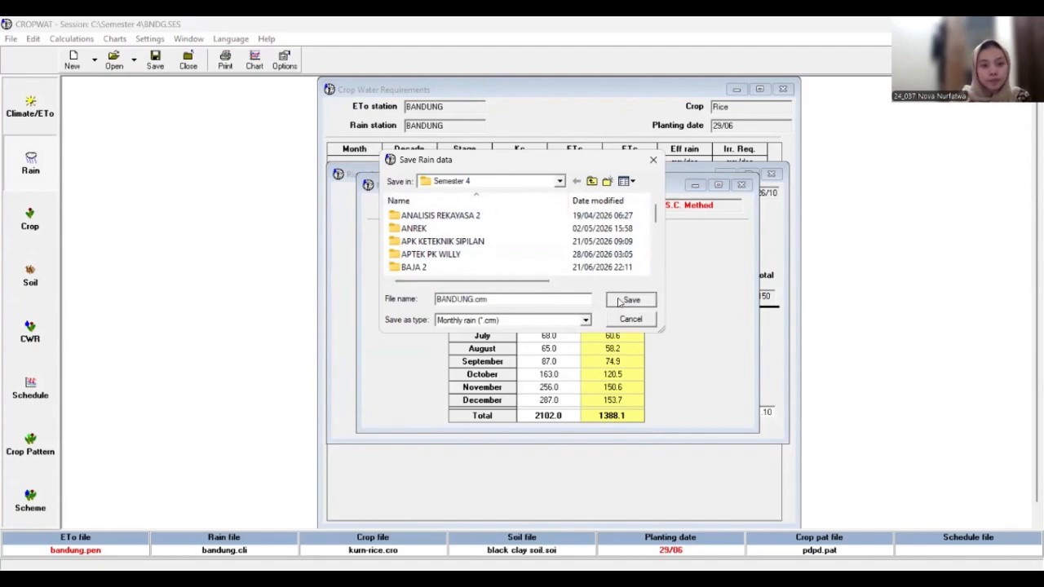
Review the irrigation schedule, the cropping pattern and the monthly scheme supply table.
left_click(32, 404)
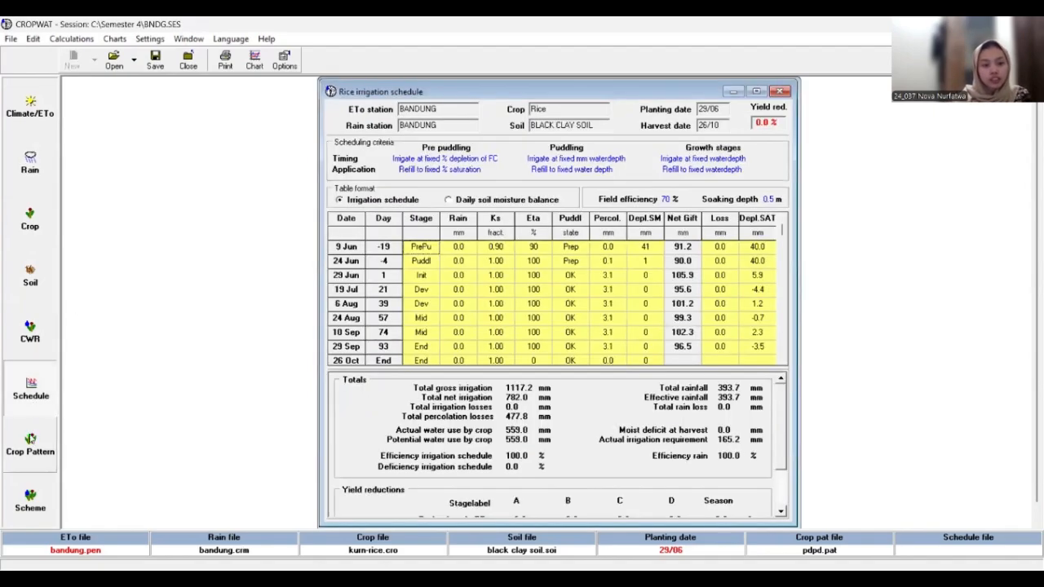
left_click(30, 439)
left_click(26, 497)
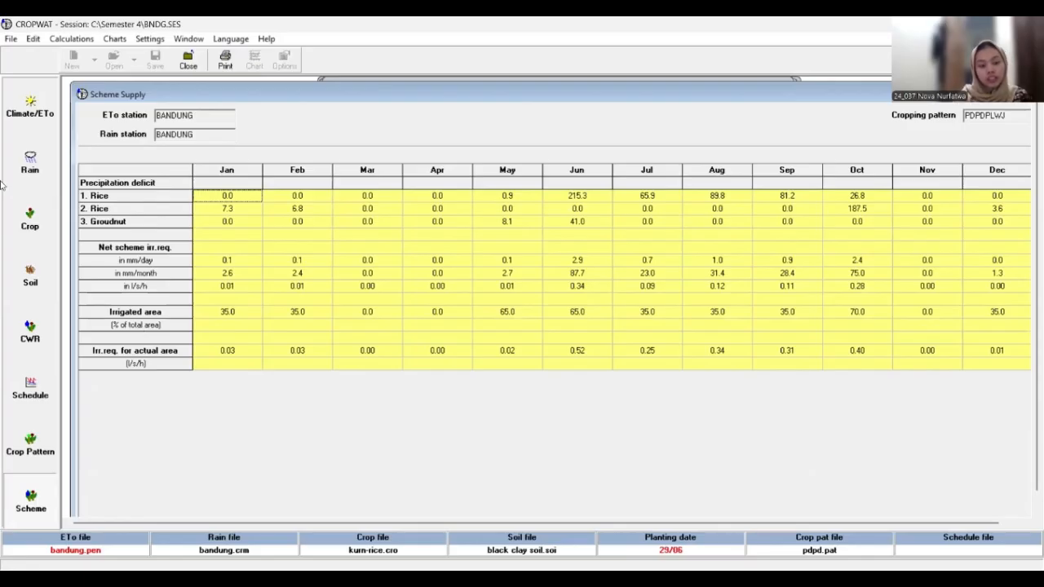
left_click(39, 471)
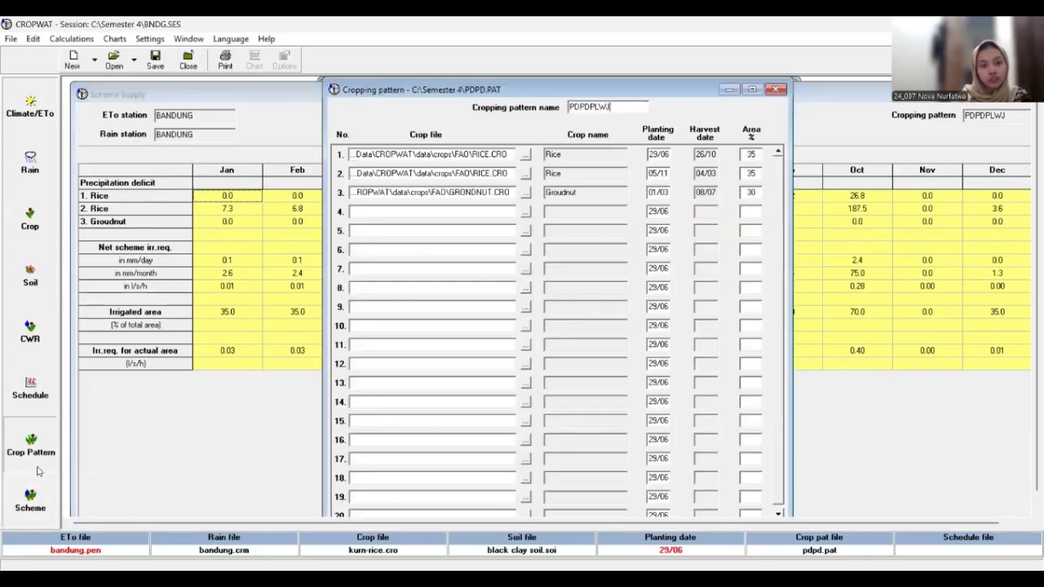
Chart the rice irrigation schedule with soil water depletion as bars, and try the 3D display.
left_click(31, 388)
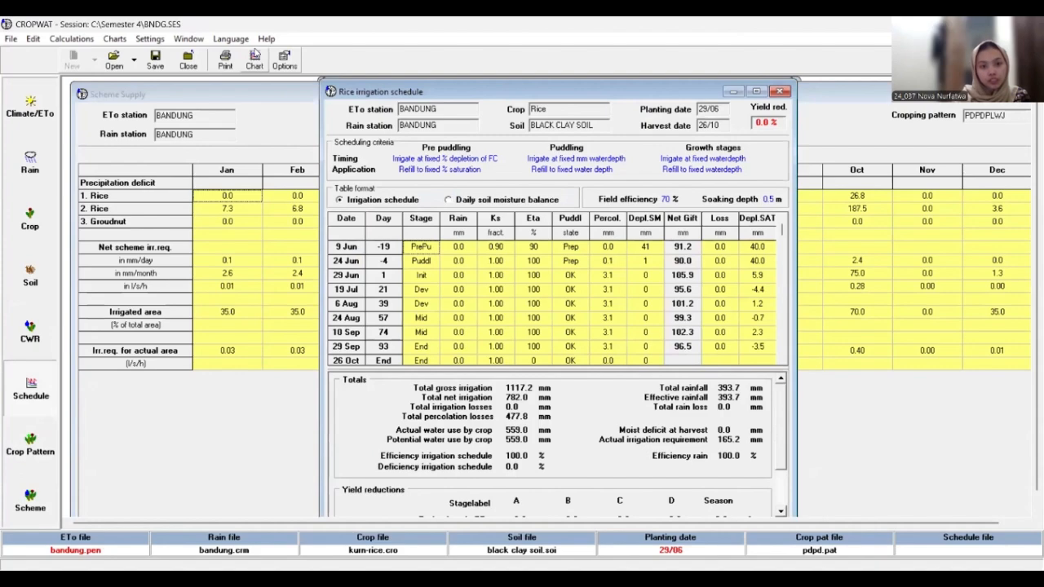
left_click(254, 57)
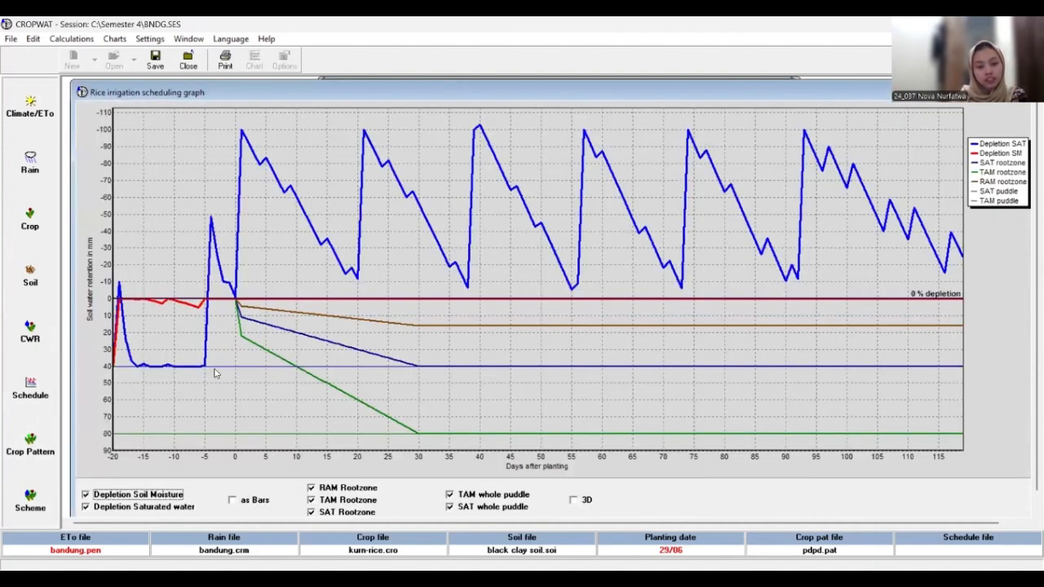
left_click(243, 500)
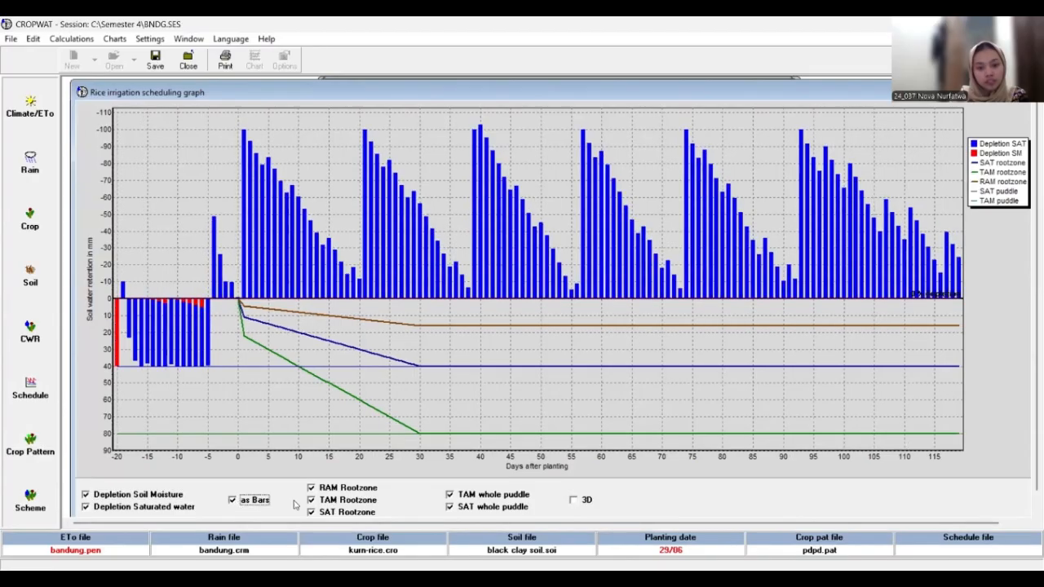
left_click(573, 500)
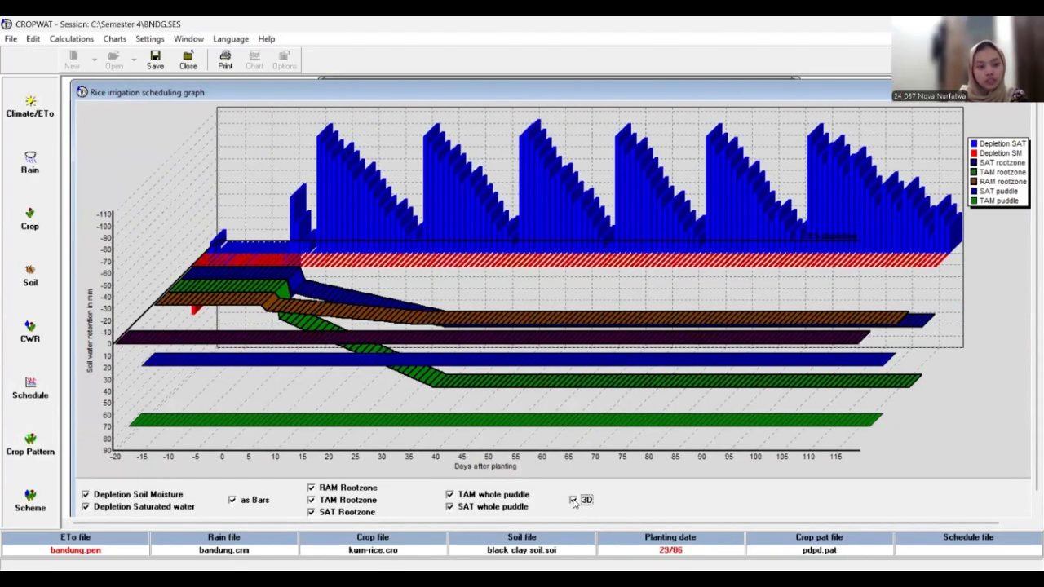
left_click(573, 500)
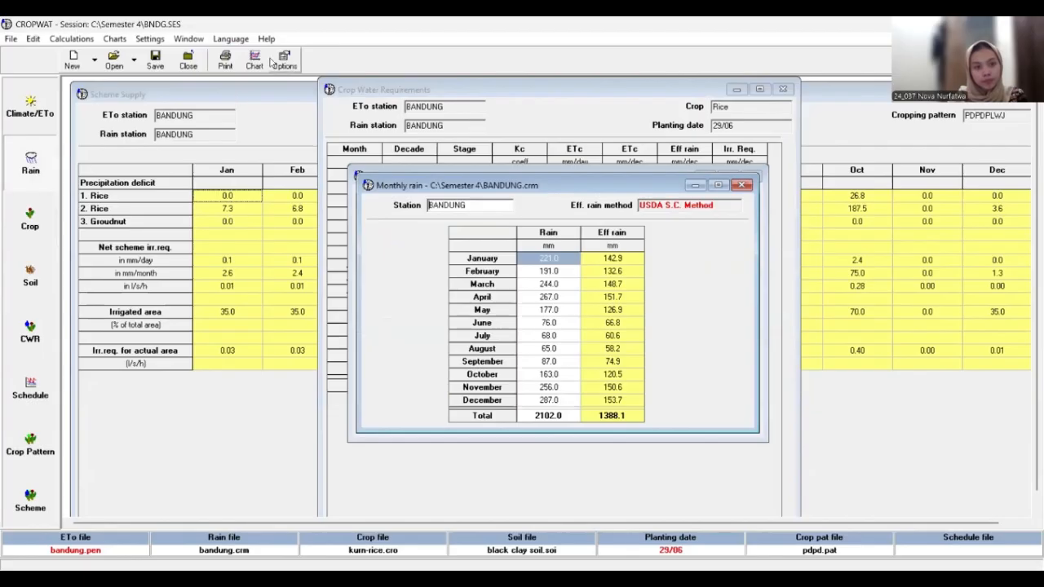
Chart the monthly rain, adding minimum temperature as bars plus maximum temperature, humidity and ETo, and switch on 3D.
left_click(256, 60)
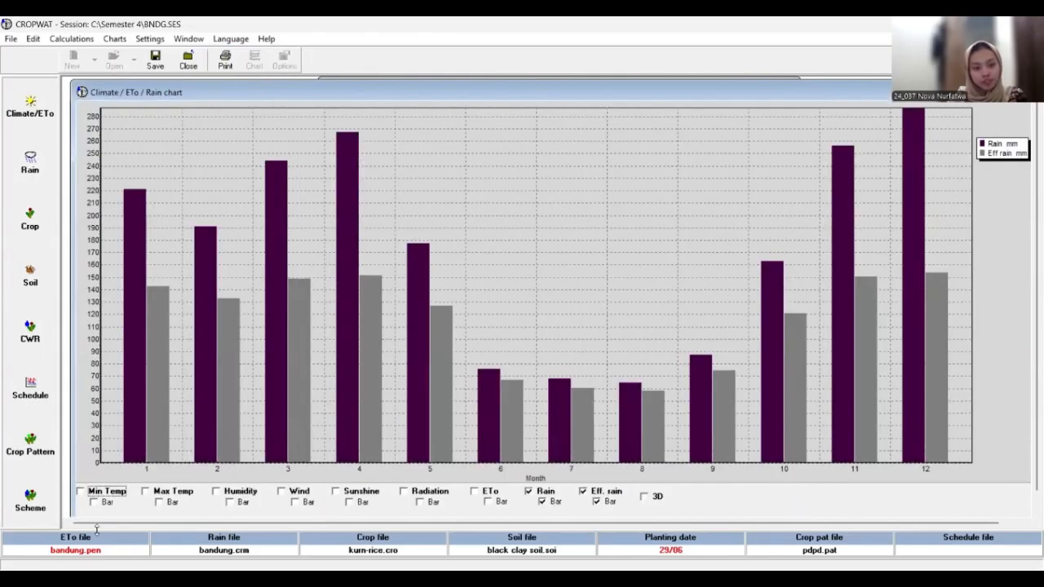
left_click(104, 504)
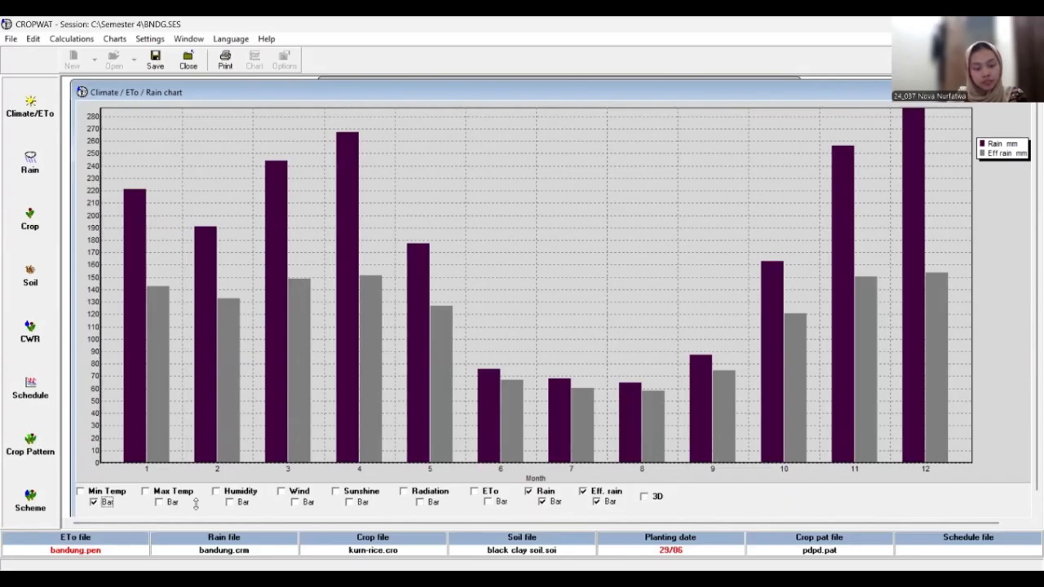
left_click(147, 490)
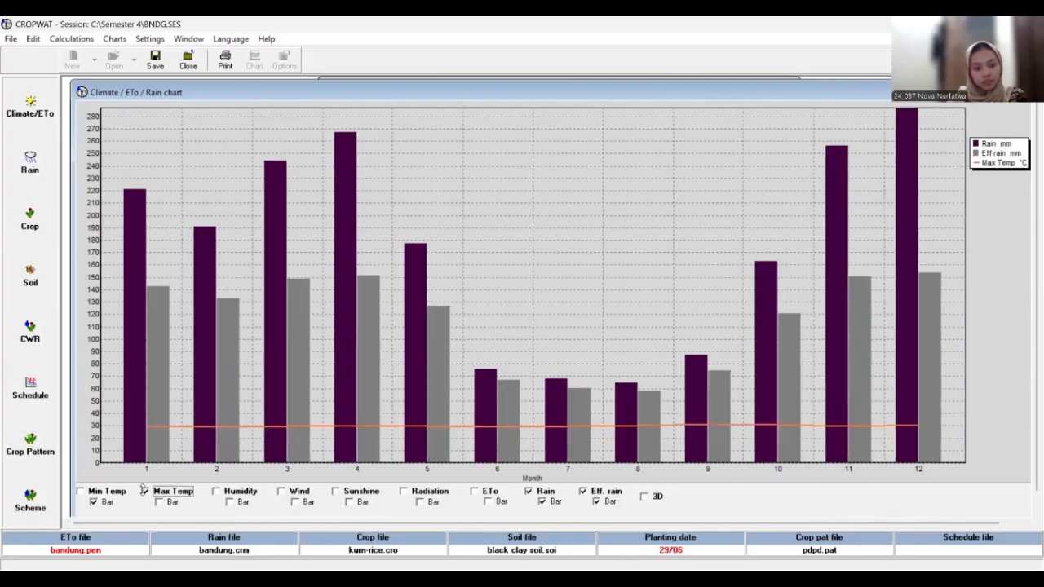
left_click(80, 491)
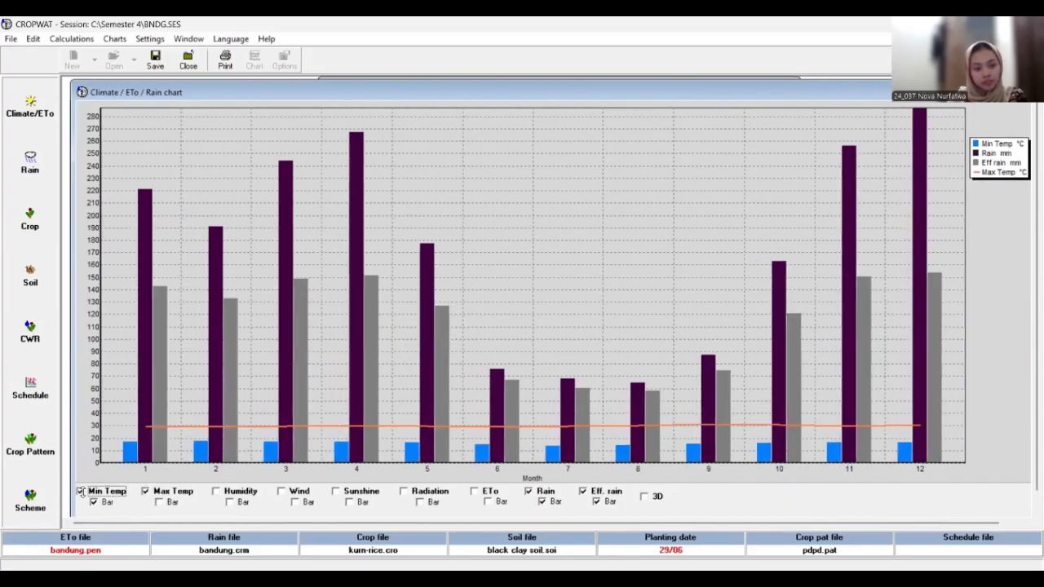
left_click(231, 490)
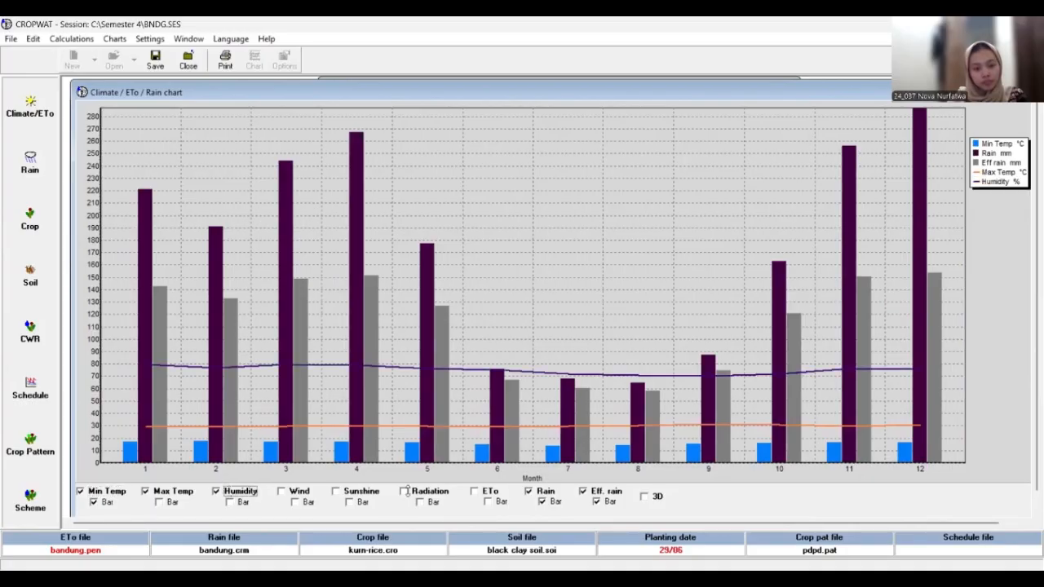
left_click(474, 491)
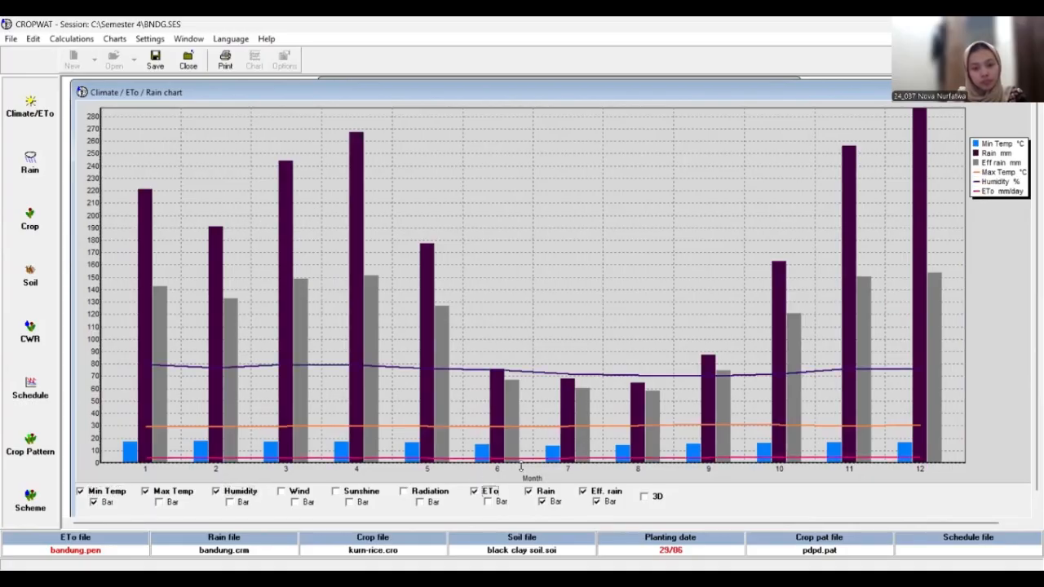
left_click(645, 496)
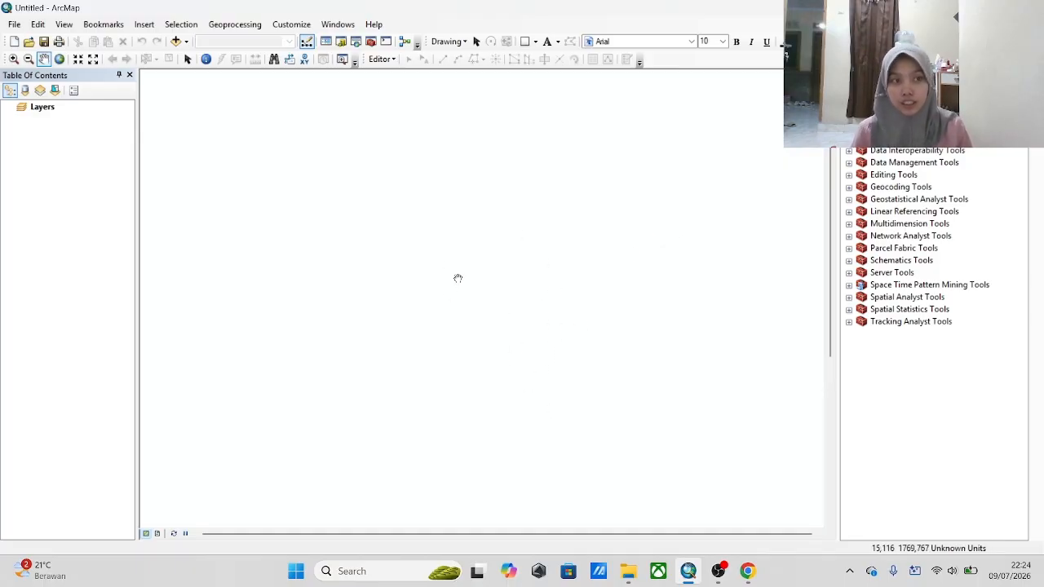
In ArcMap, check which extensions are enabled.
left_click(308, 25)
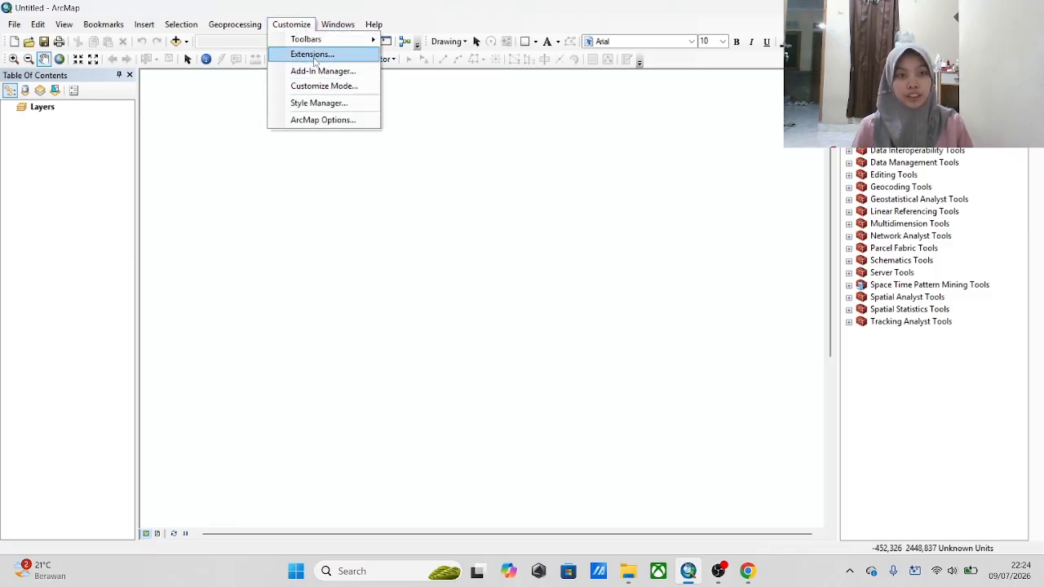
left_click(314, 54)
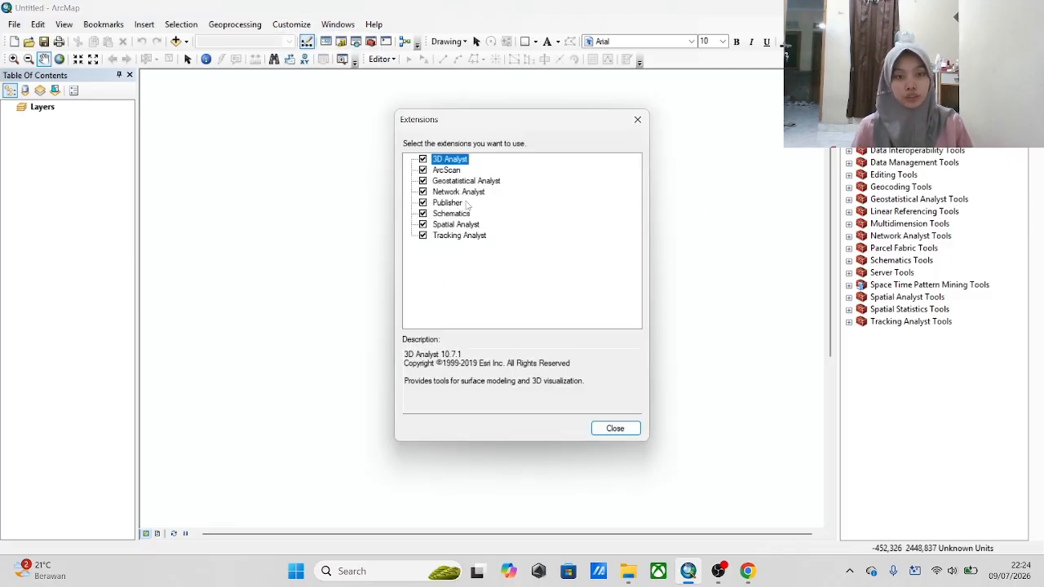
left_click(615, 428)
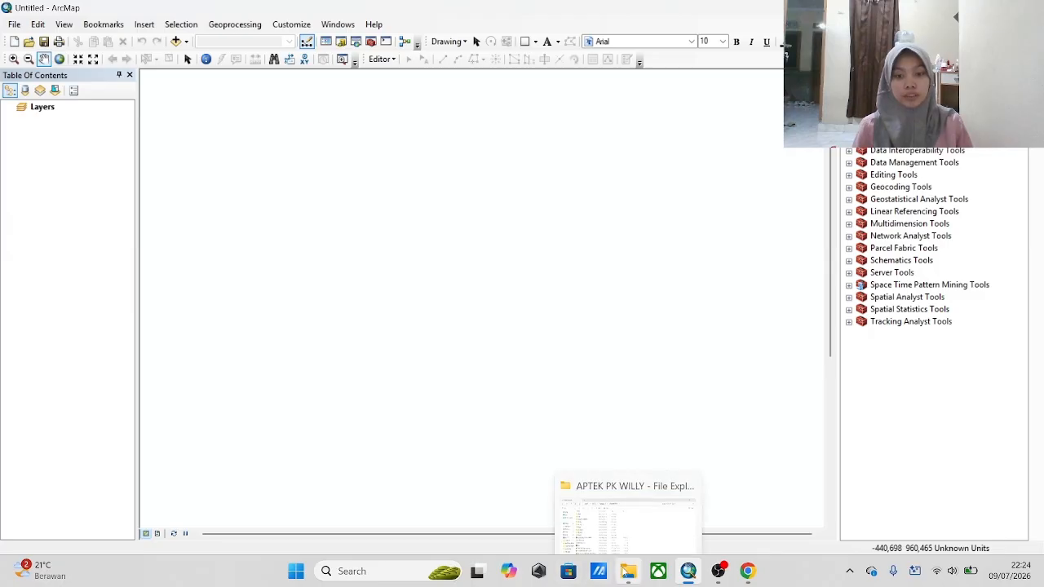
In File Explorer, look through the contents of the DEMNAS and Sikapurak folders.
left_click(627, 571)
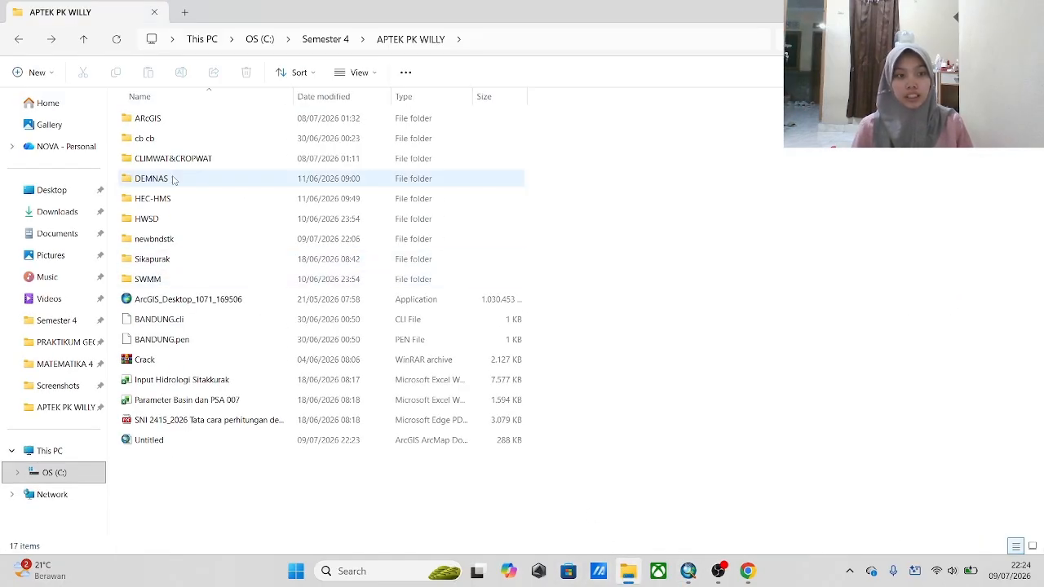
left_click(159, 181)
double_click(159, 181)
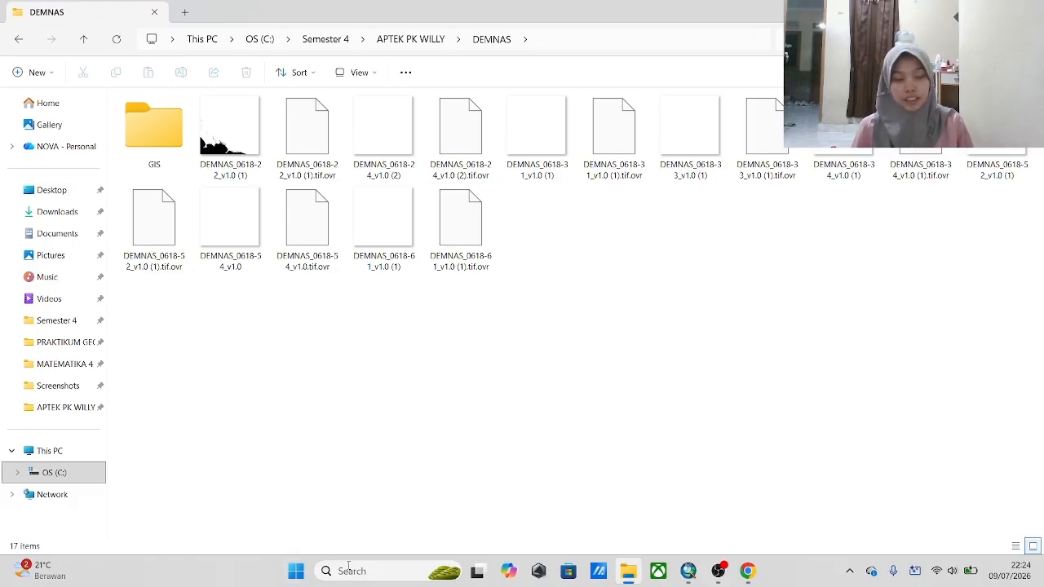
left_click(20, 41)
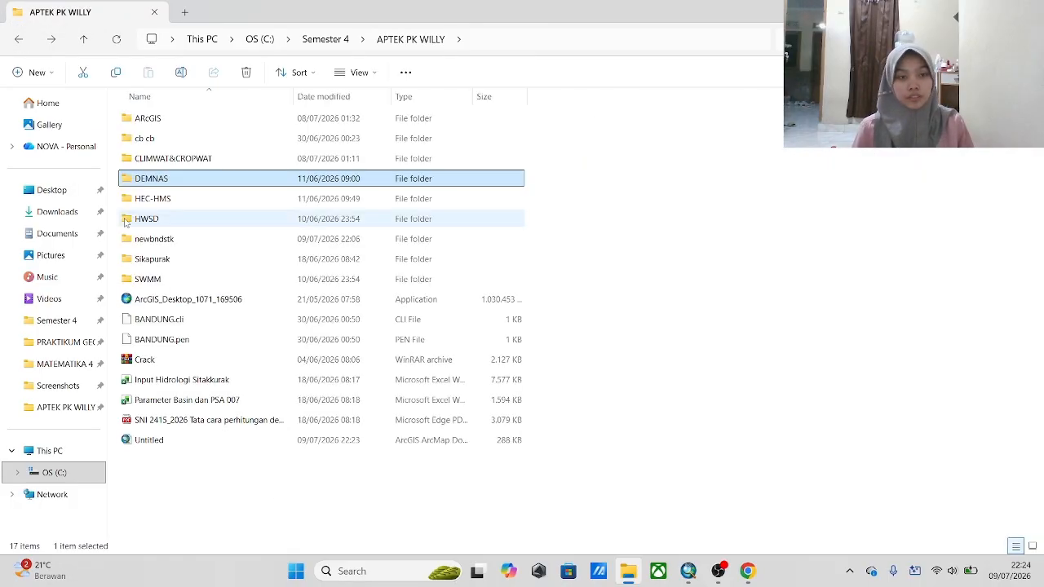
double_click(155, 260)
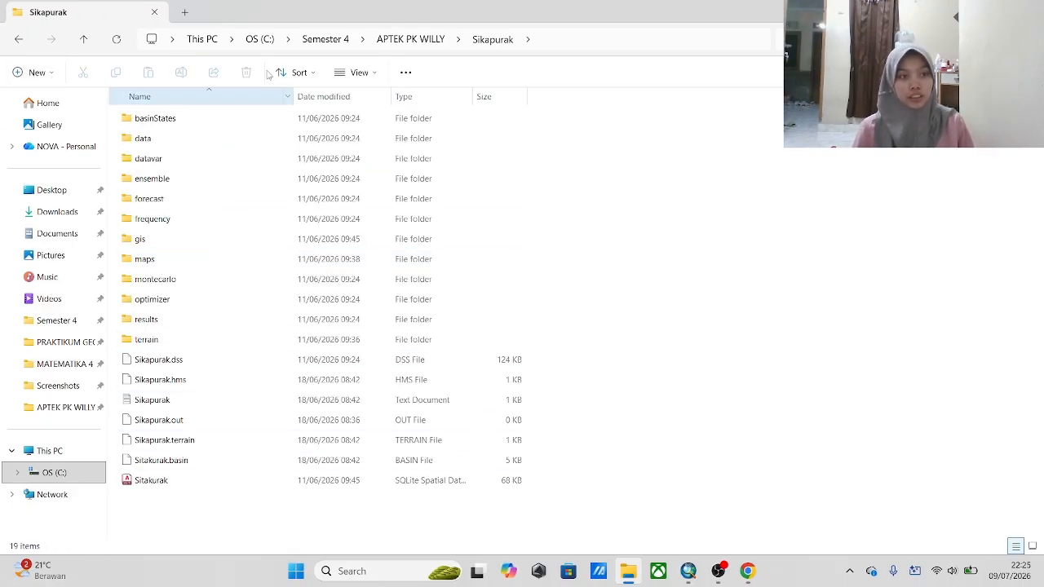
left_click(19, 40)
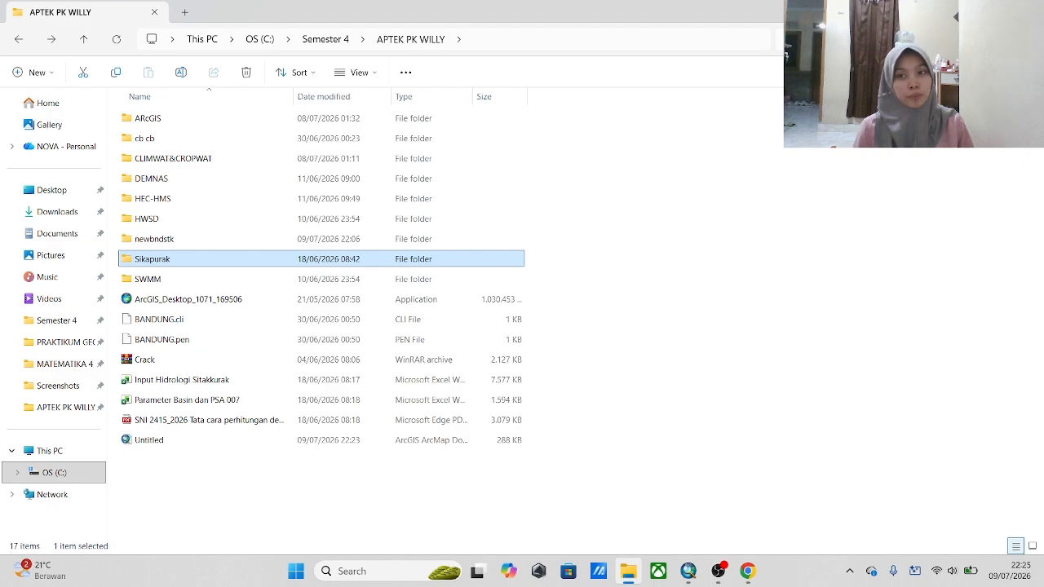
Switch to ArcMap and set the Layers data frame's coordinate system to WGS 1984 UTM Zone 47N.
left_click(965, 12)
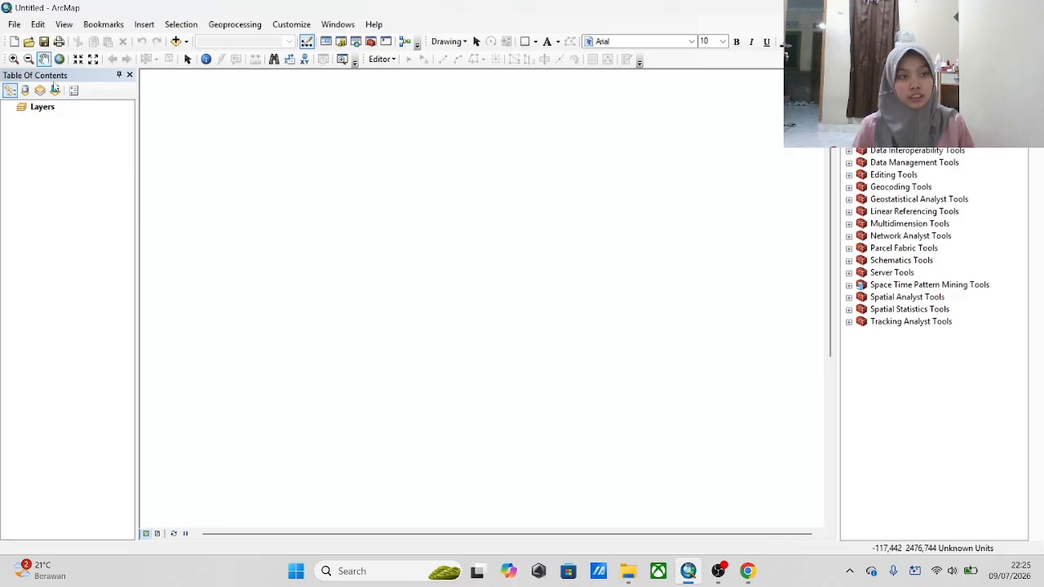
left_click(60, 113)
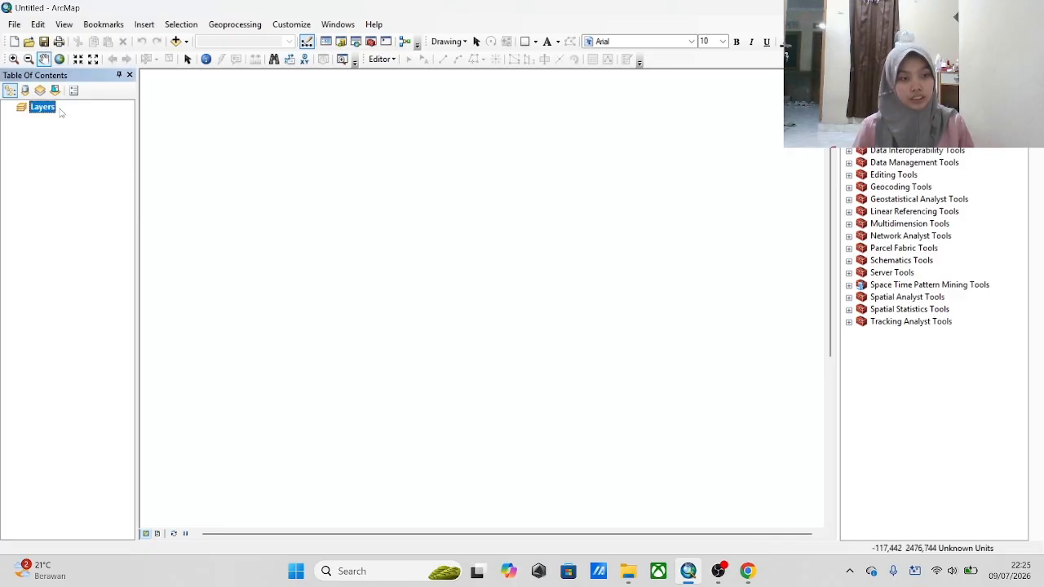
right_click(59, 112)
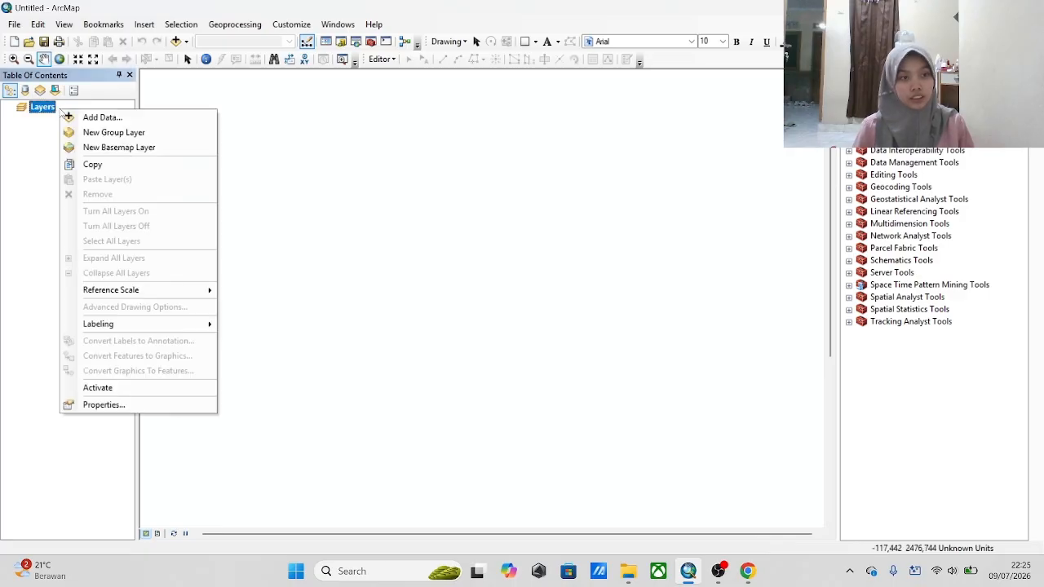
left_click(120, 405)
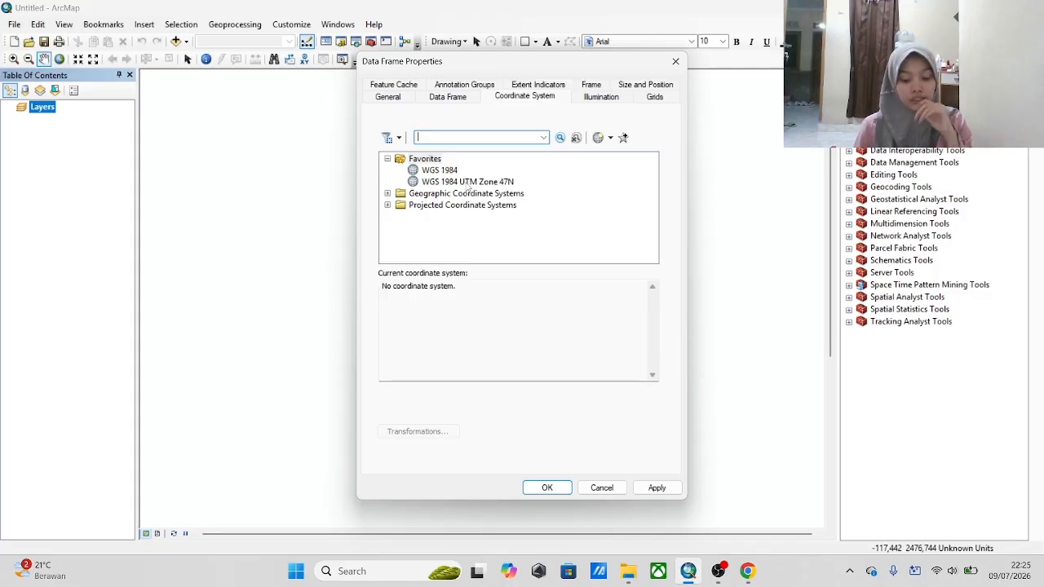
left_click(468, 182)
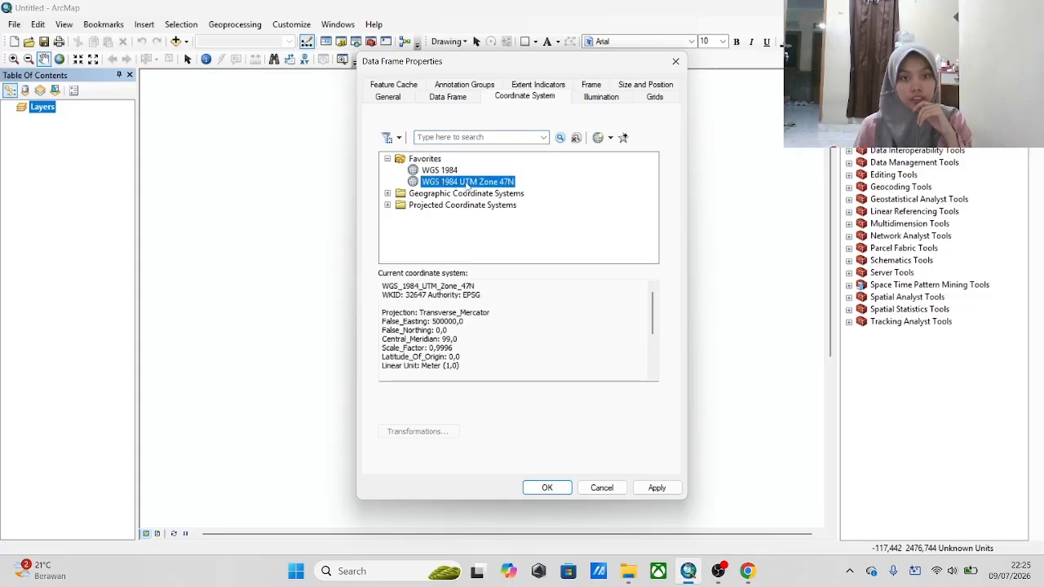
left_click(655, 489)
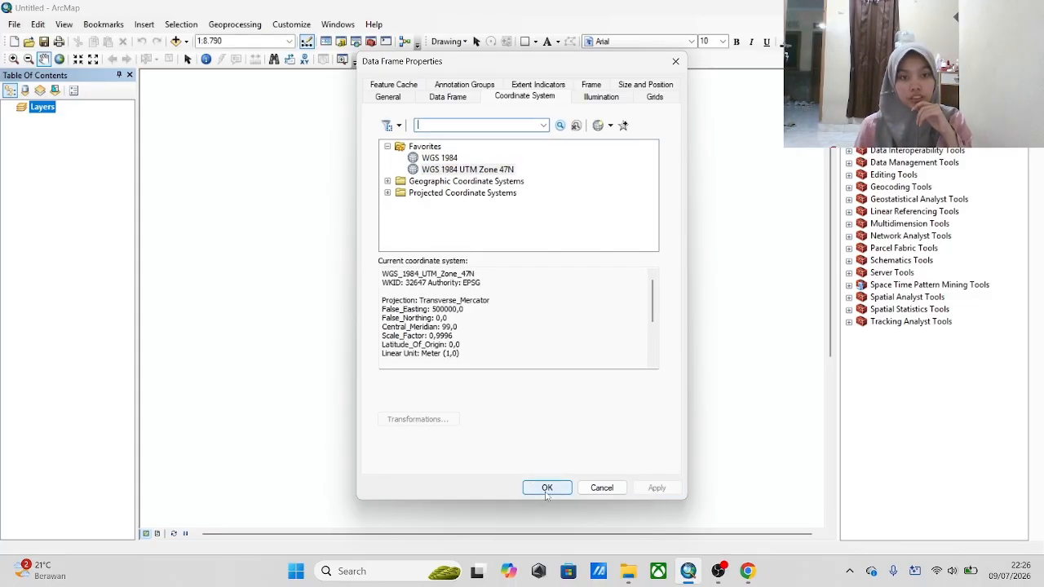
left_click(547, 488)
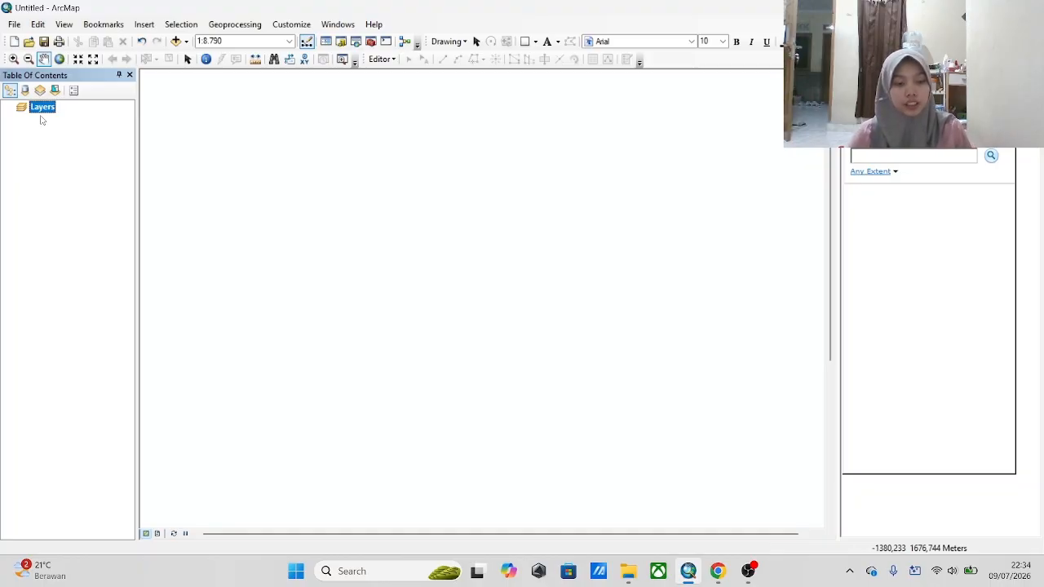
Add all DEMNAS_0618 .tif tiles from the C:\Semester 4\APTEK PK WILLY\DEMNAS folder to the map, accepting the missing spatial reference.
left_click(186, 42)
left_click(196, 54)
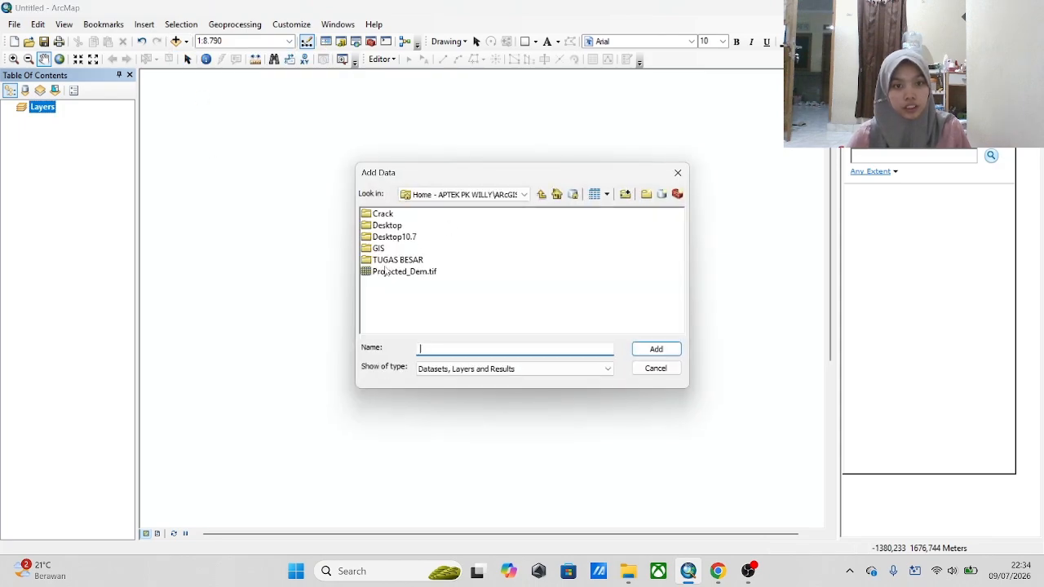
left_click(523, 194)
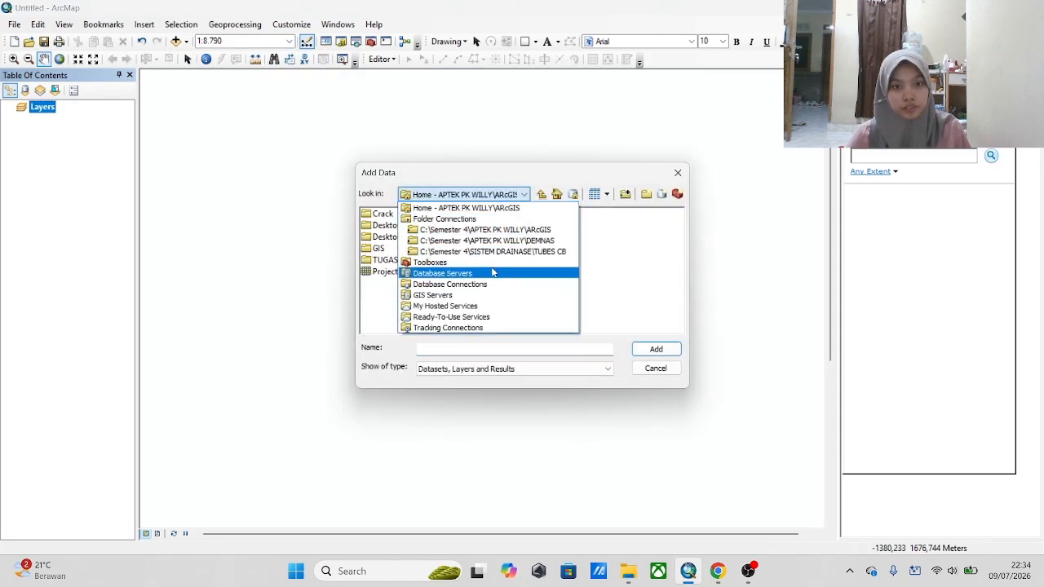
left_click(479, 232)
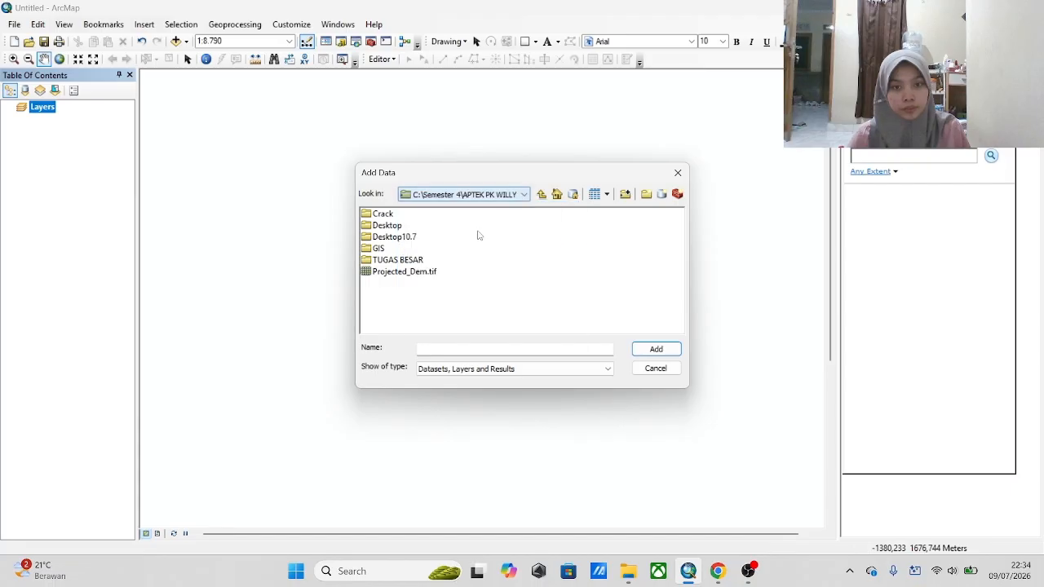
left_click(526, 195)
scroll(516, 253, "up", 1)
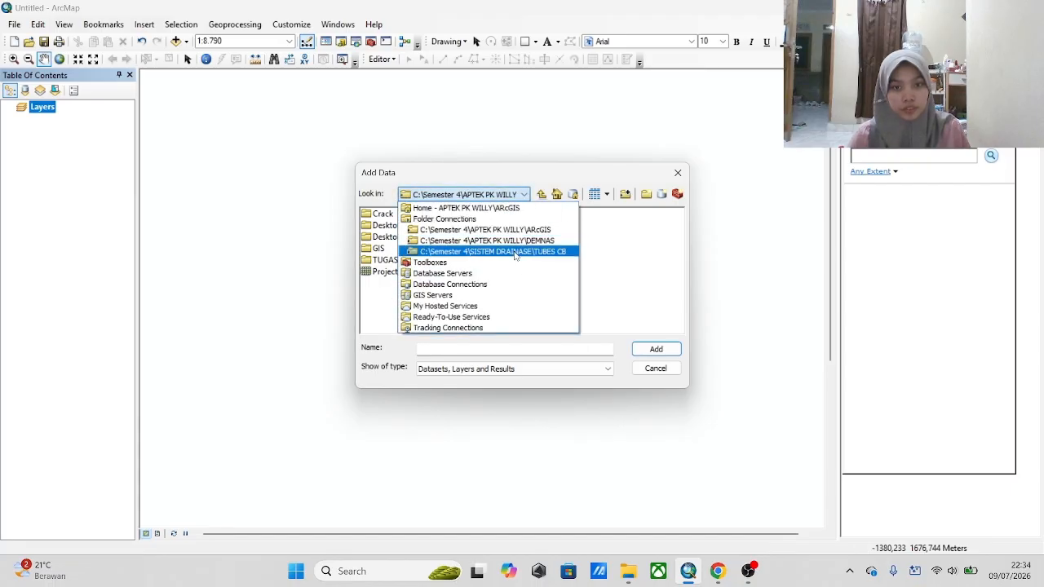
left_click(515, 243)
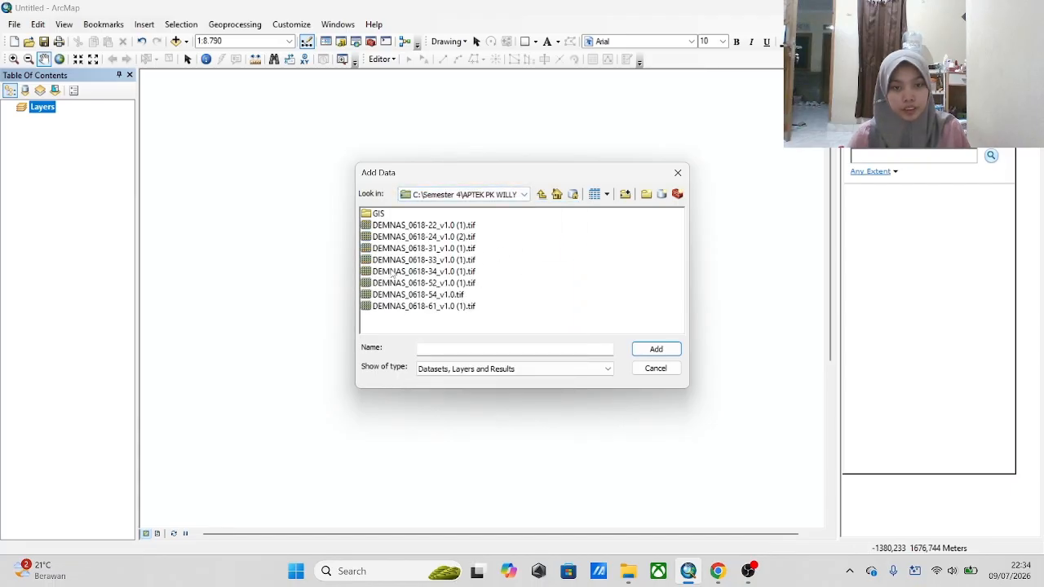
left_click(400, 229)
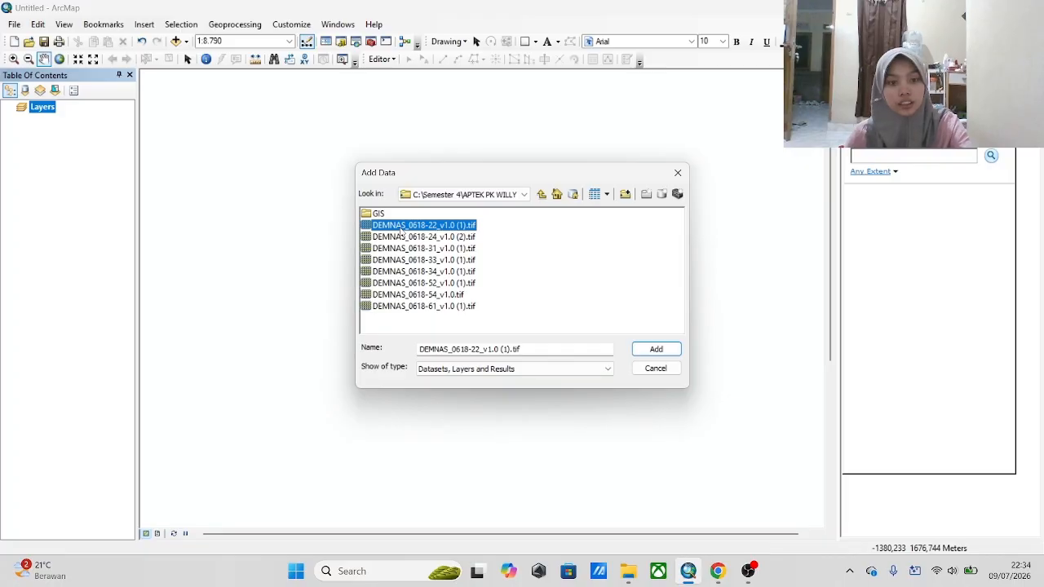
left_click(407, 307, "shift")
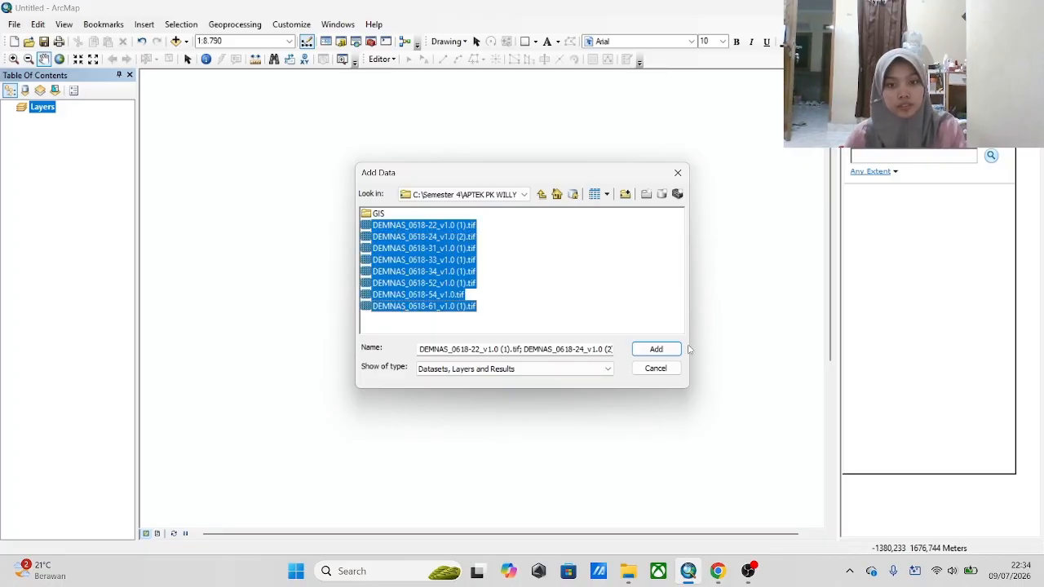
left_click(656, 349)
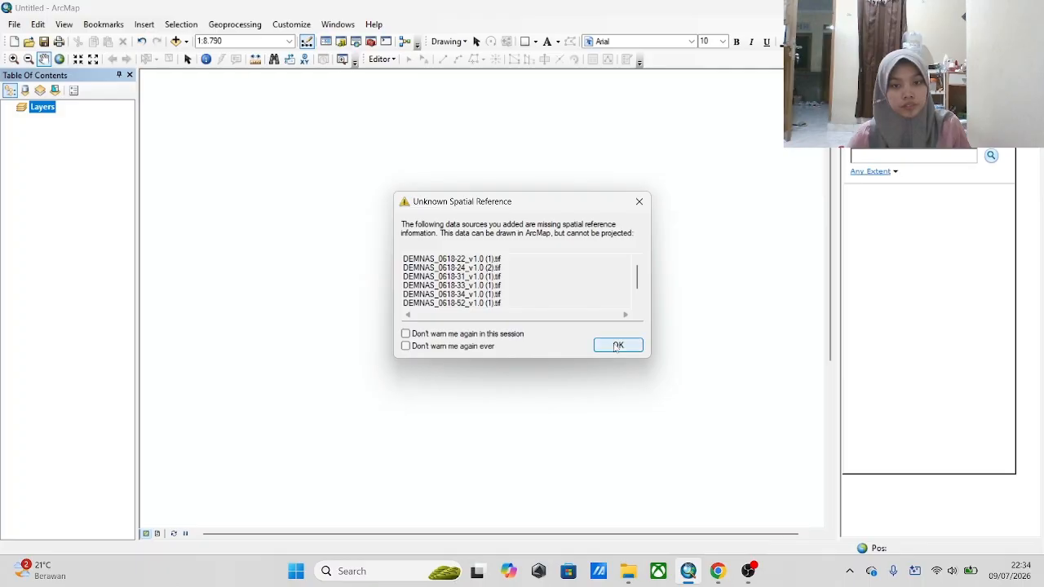
left_click(617, 345)
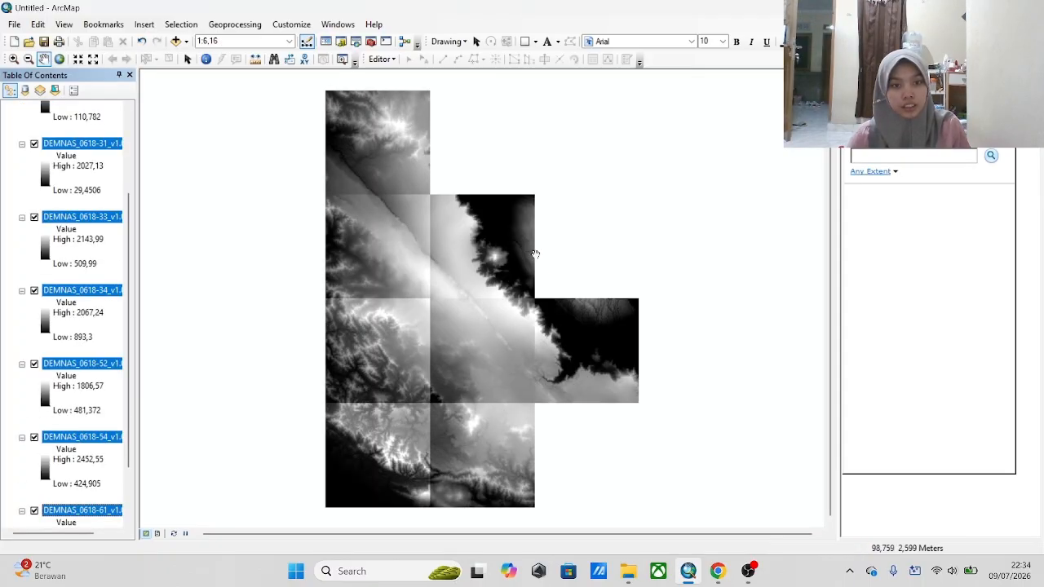
Examine the source properties of the DEMNAS_0618-22 layer, including its raster information, extent and spatial reference.
scroll(438, 251, "up", 1)
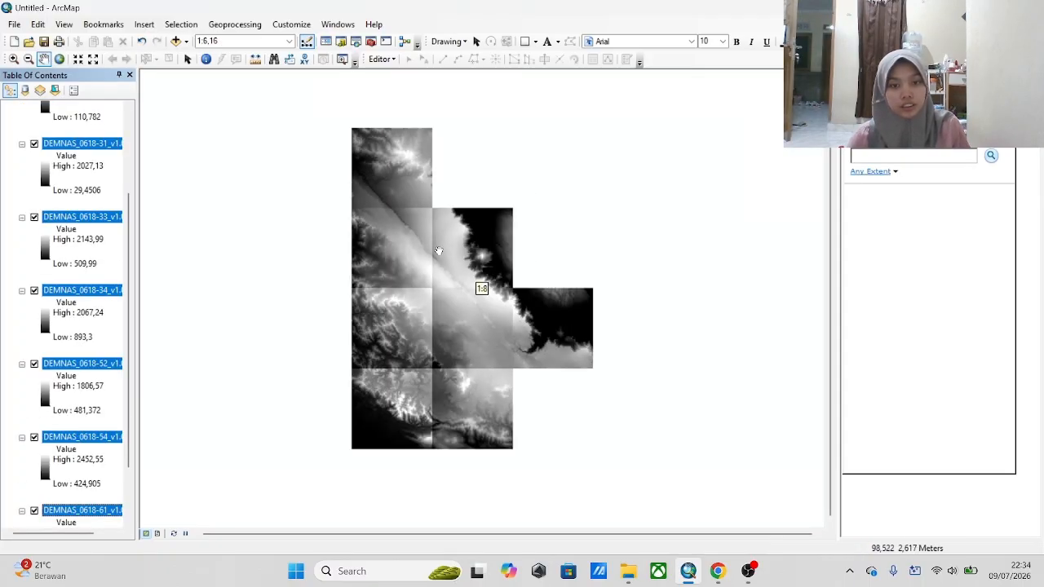
scroll(438, 250, "down", 1)
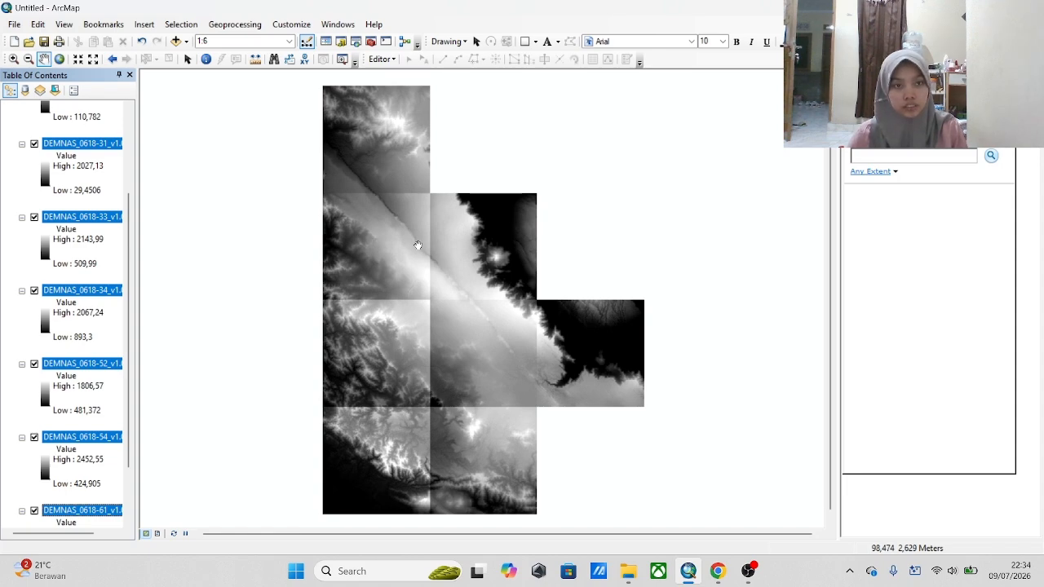
scroll(69, 161, "up", 5)
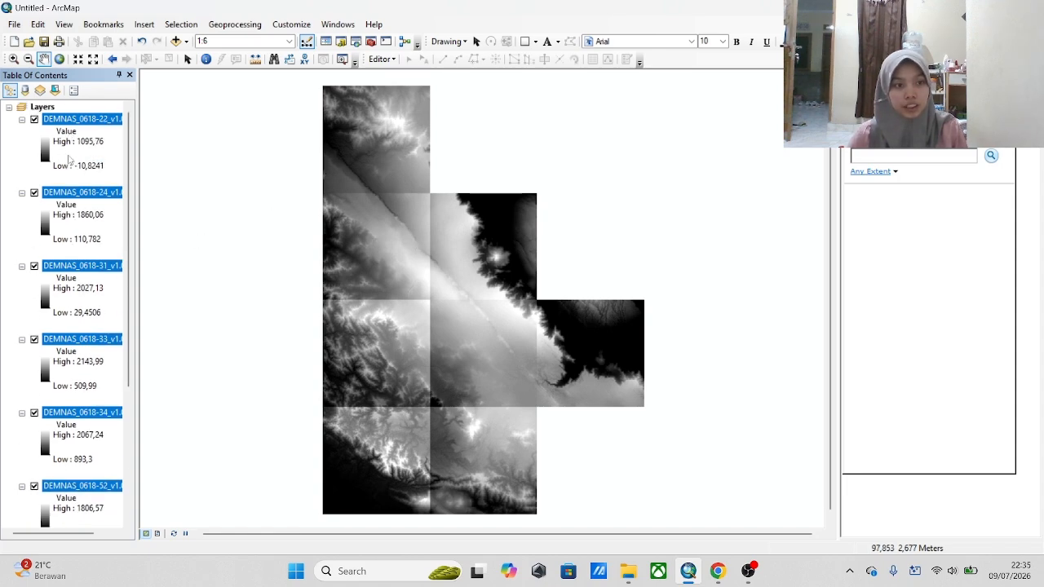
left_click(80, 124)
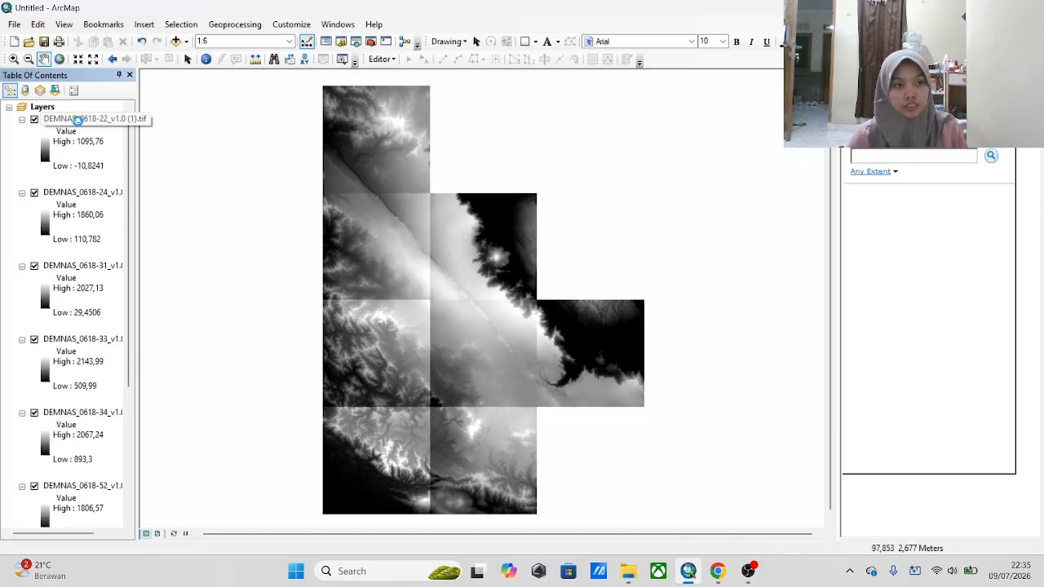
right_click(79, 123)
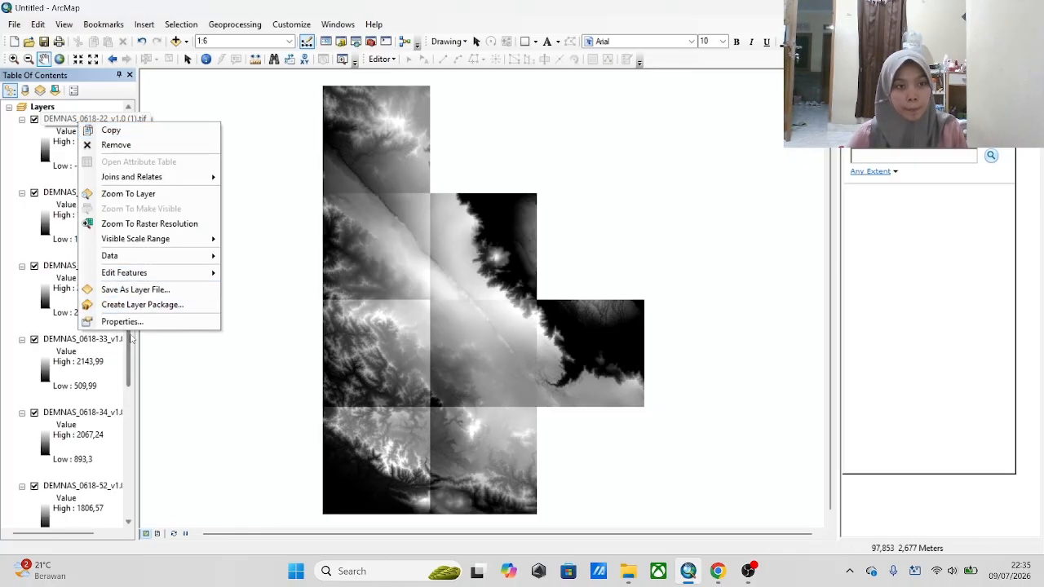
left_click(123, 322)
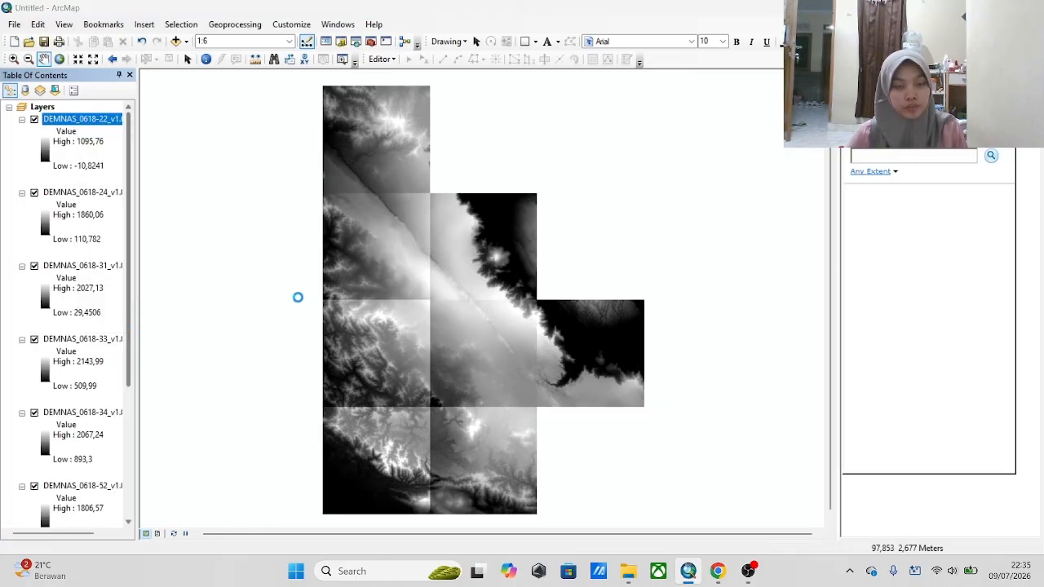
scroll(514, 271, "down", 2)
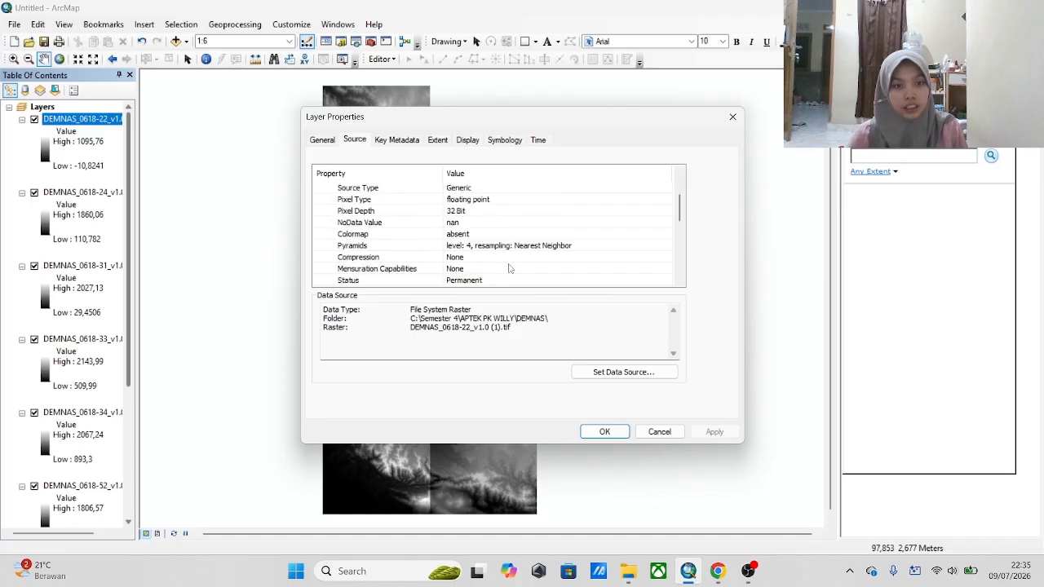
scroll(509, 268, "up", 1)
scroll(509, 269, "down", 5)
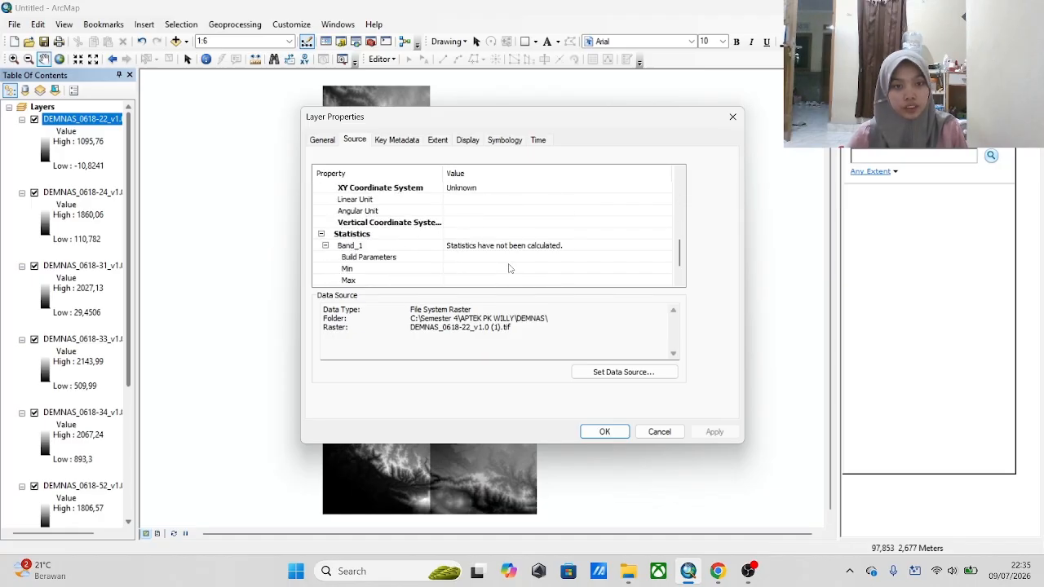
scroll(509, 269, "up", 3)
scroll(509, 269, "up", 3)
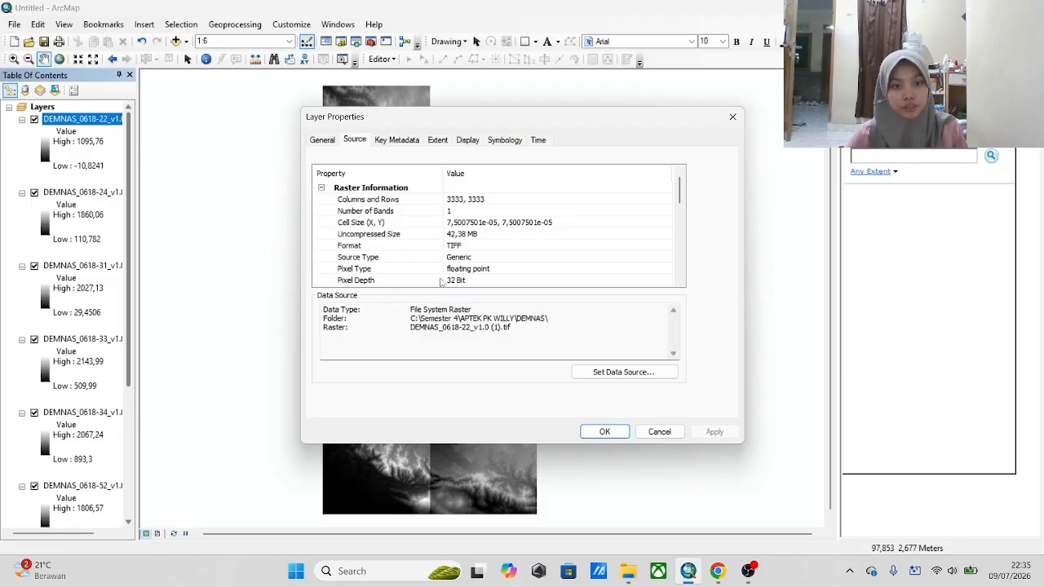
scroll(441, 273, "down", 1)
scroll(442, 274, "up", 1)
scroll(458, 281, "down", 8)
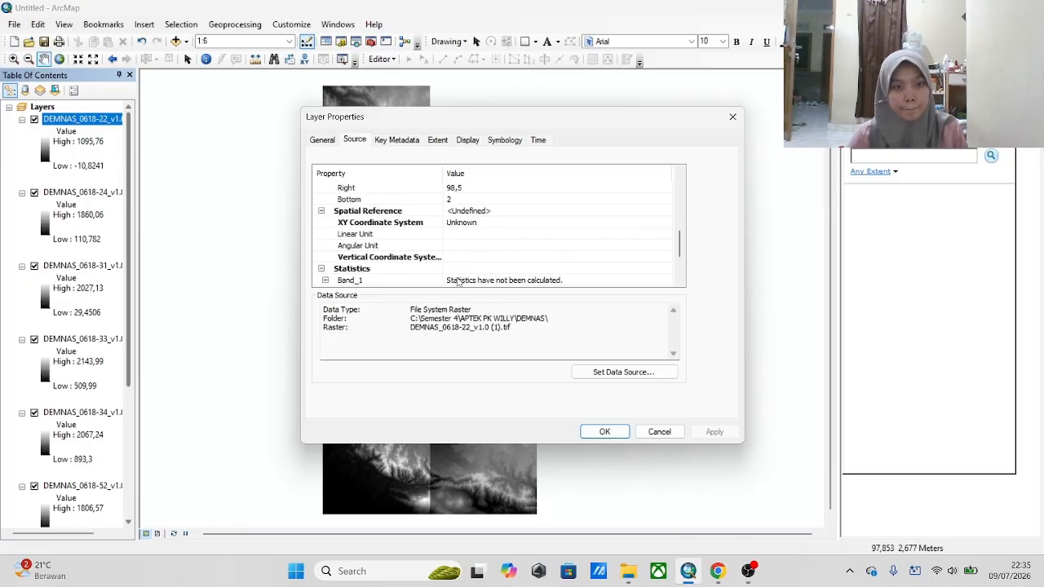
scroll(458, 278, "up", 4)
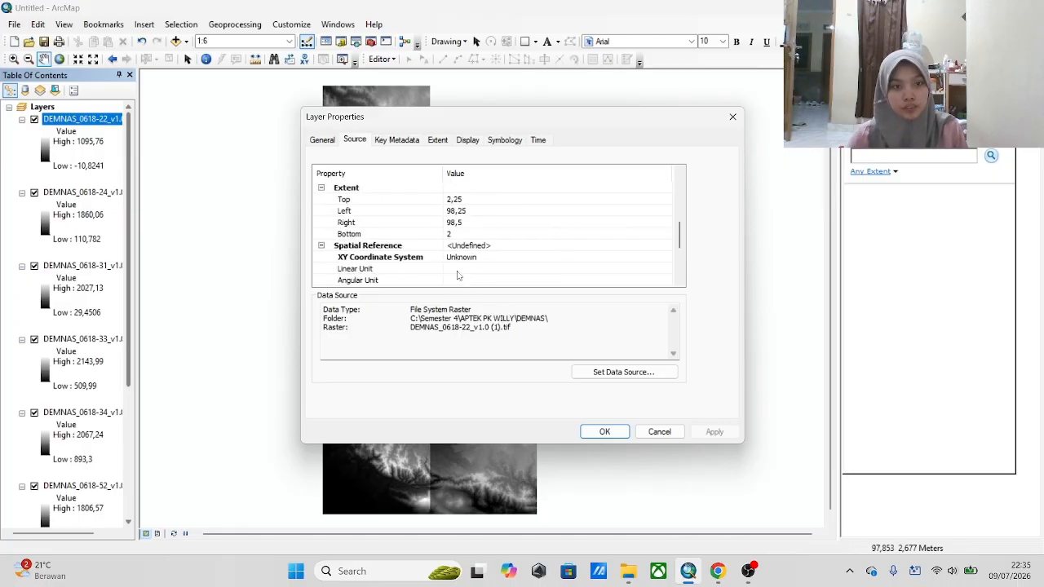
left_click(607, 431)
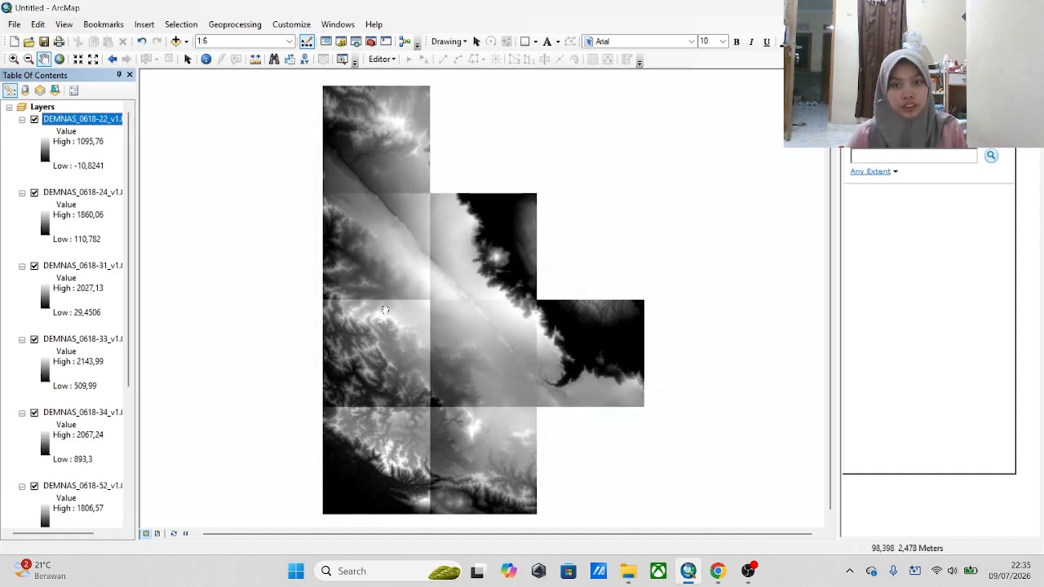
Search the tools for "mosaic to new raster" and open the Mosaic To New Raster tool.
right_click(412, 306)
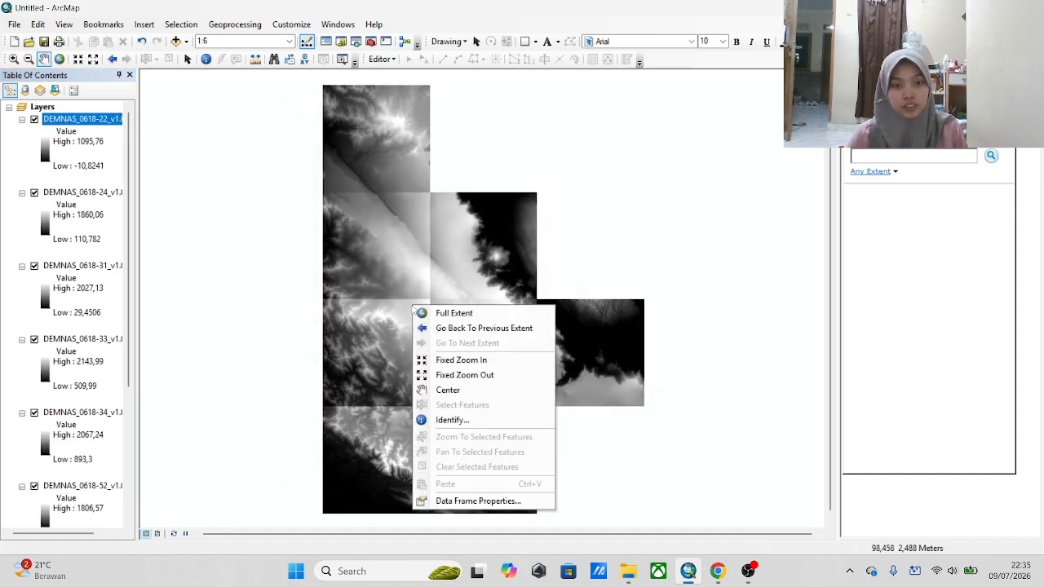
left_click(233, 245)
scroll(460, 279, "down", 3)
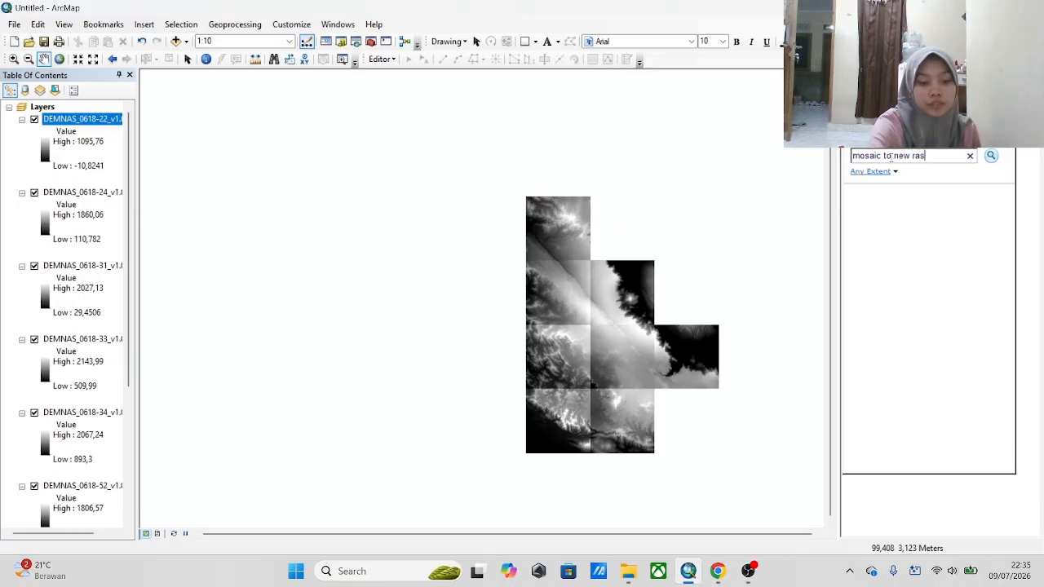
key("Return")
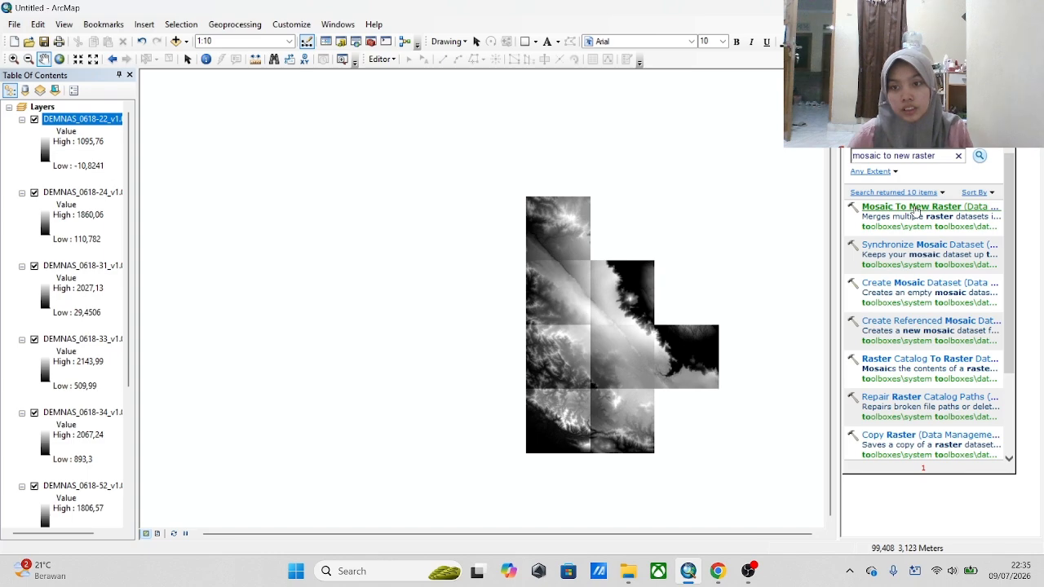
left_click(914, 207)
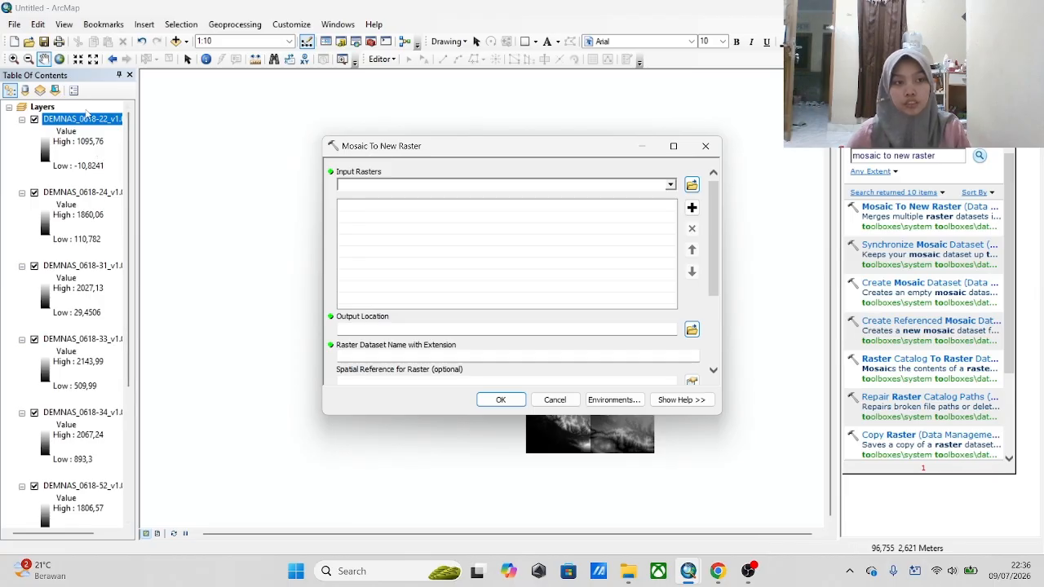
Collapse the legends of all eight DEMNAS_0618 layers in the table of contents.
left_click(23, 119)
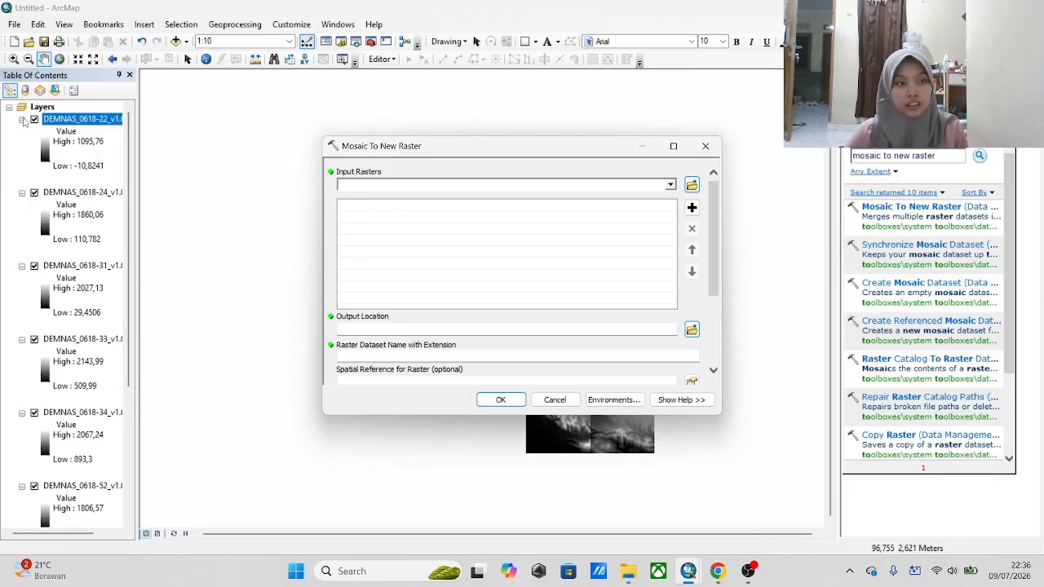
left_click(22, 131)
left_click(22, 144)
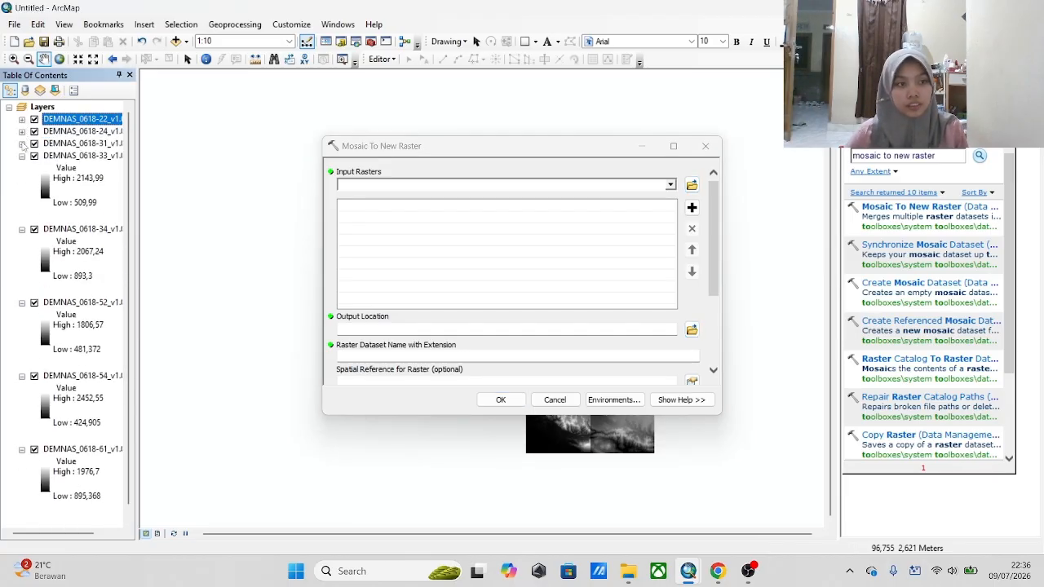
left_click(22, 155)
left_click(22, 169)
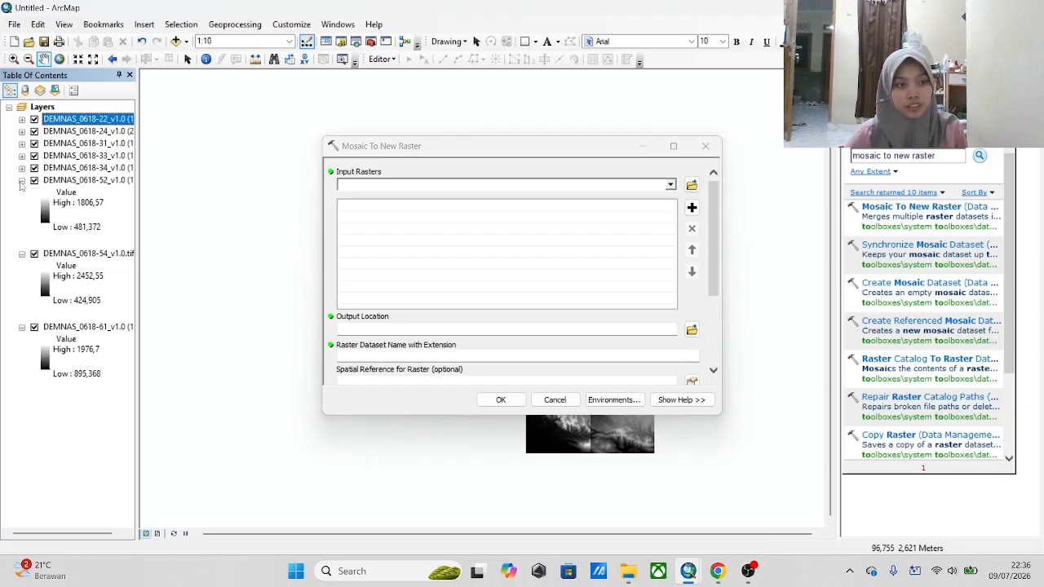
left_click(22, 181)
left_click(22, 193)
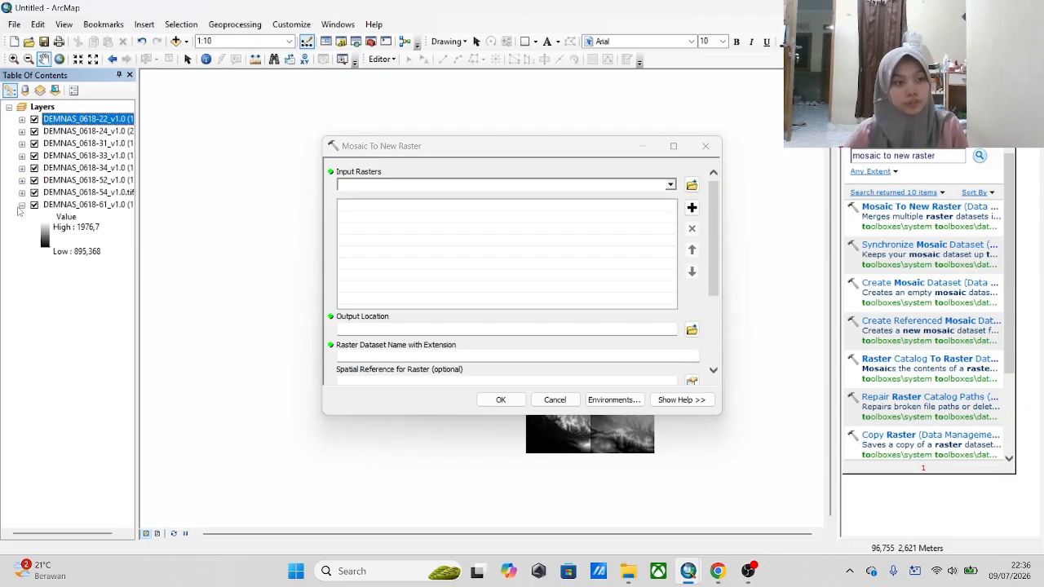
left_click(22, 205)
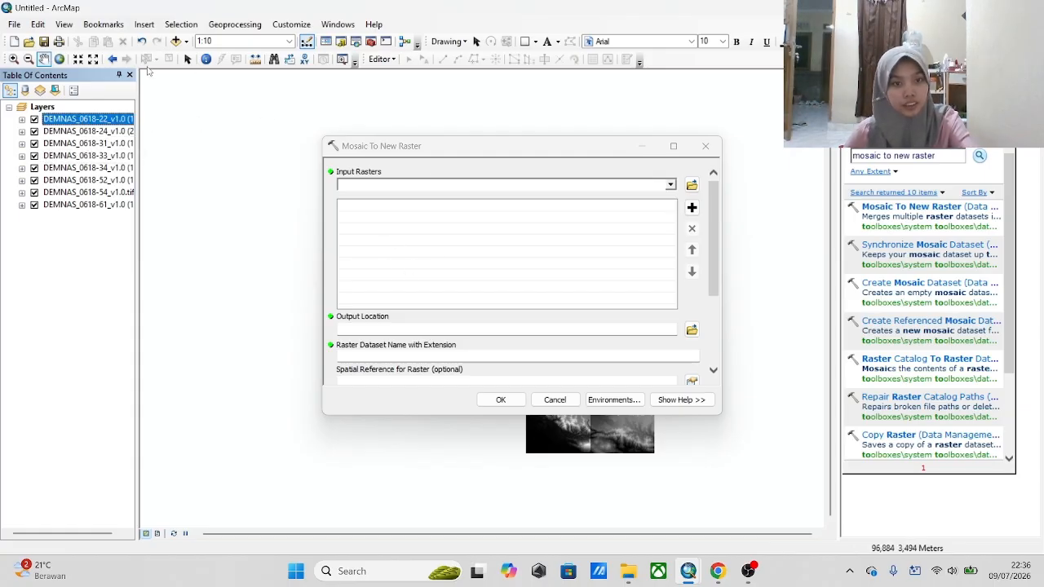
Add all eight DEMNAS_0618 layers, from 0618-22 through 0618-61, as input rasters of the Mosaic To New Raster tool.
left_click(87, 120)
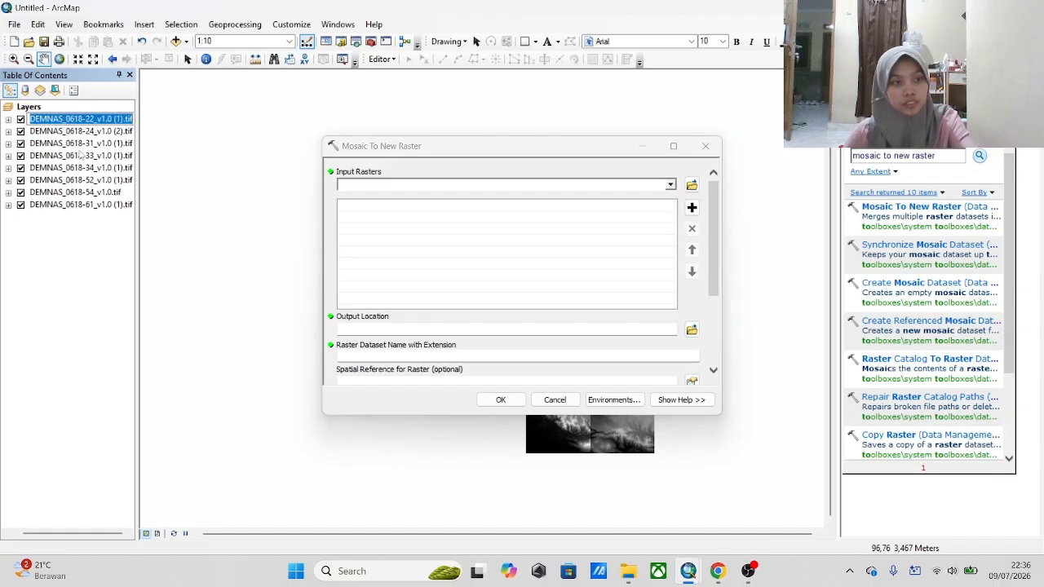
left_click(80, 206, "shift")
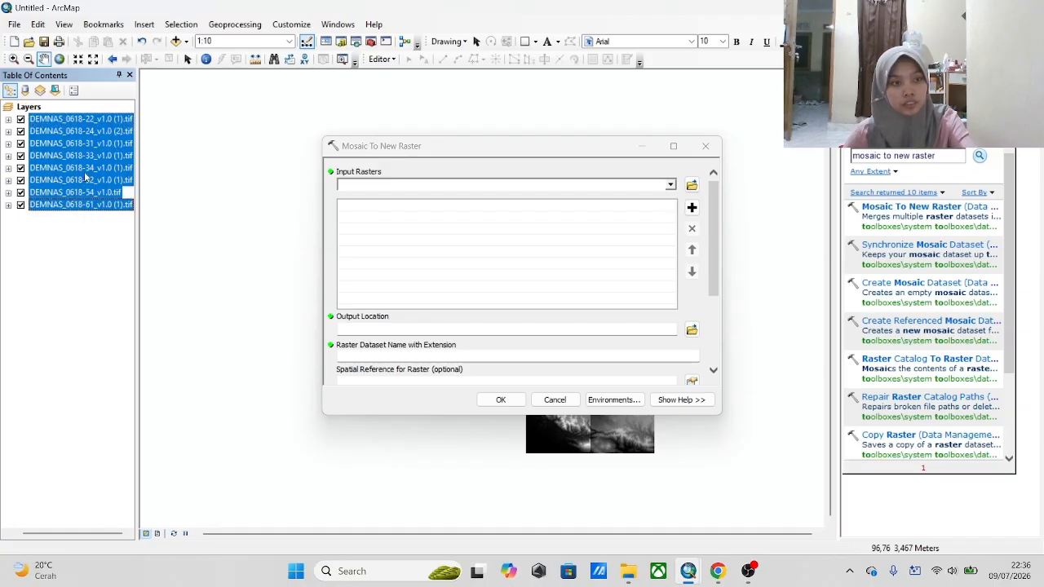
left_click_drag(106, 143, 380, 227)
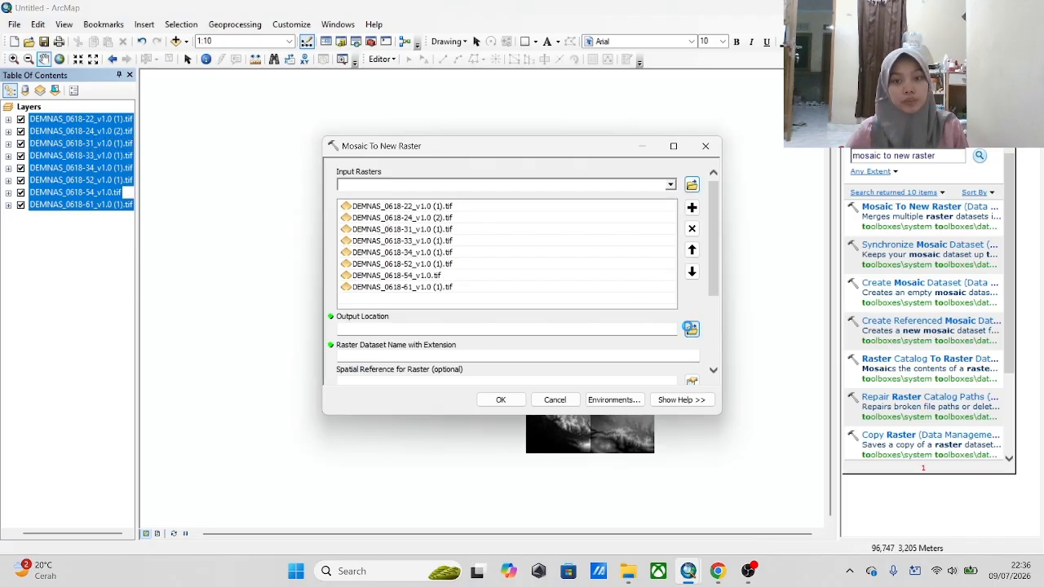
Browse for the mosaic's output location and open the GIS folder inside C:\Semester 4\APTEK PK WILLY\ARcGIS.
left_click(691, 328)
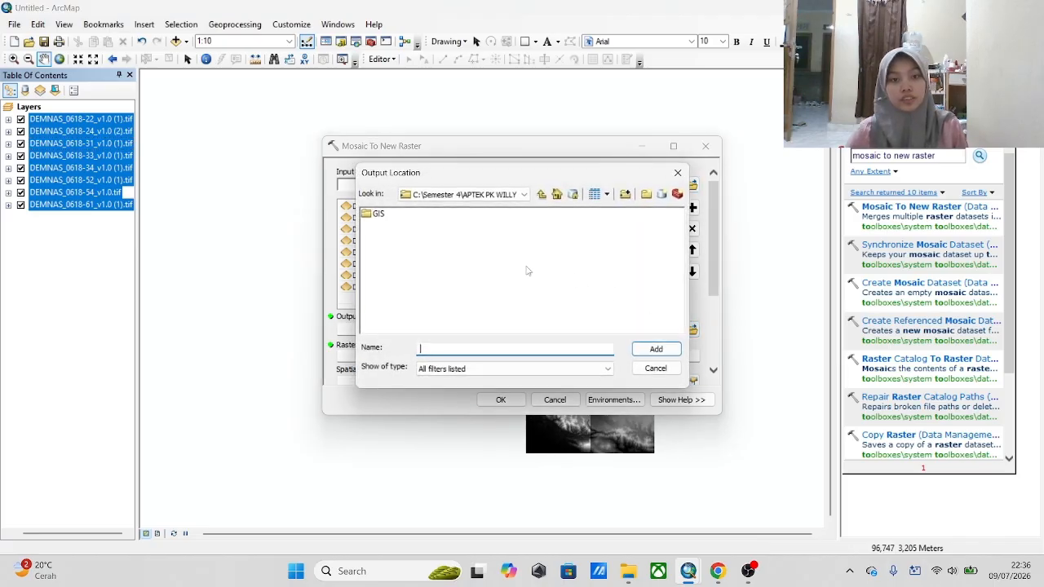
left_click(507, 194)
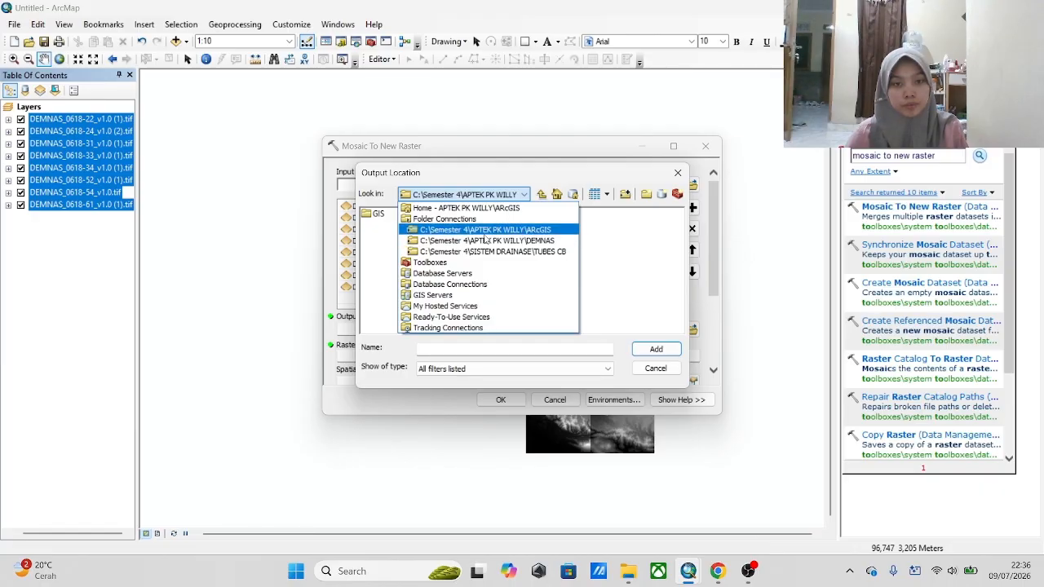
left_click(484, 231)
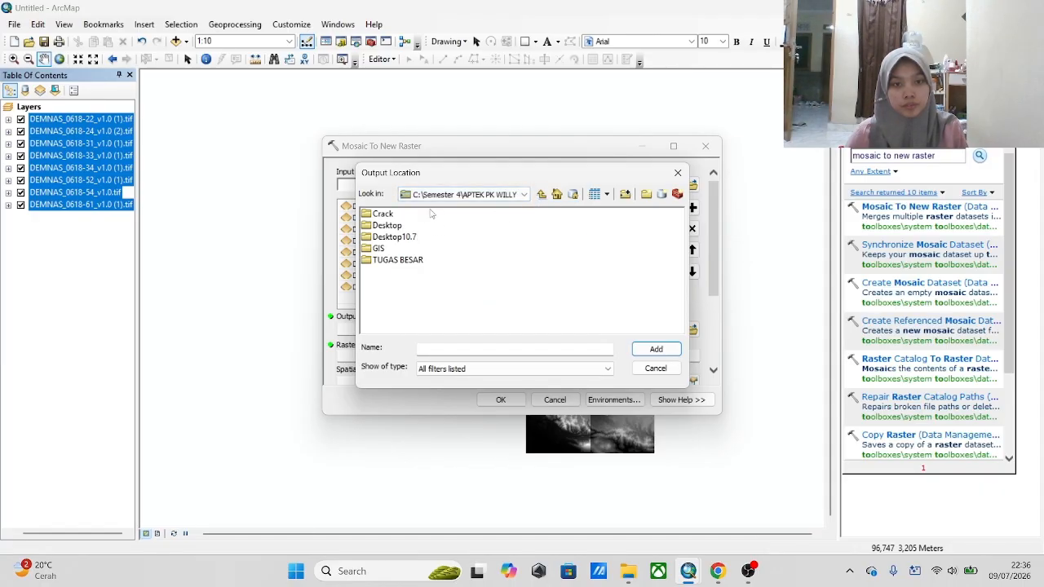
left_click(542, 194)
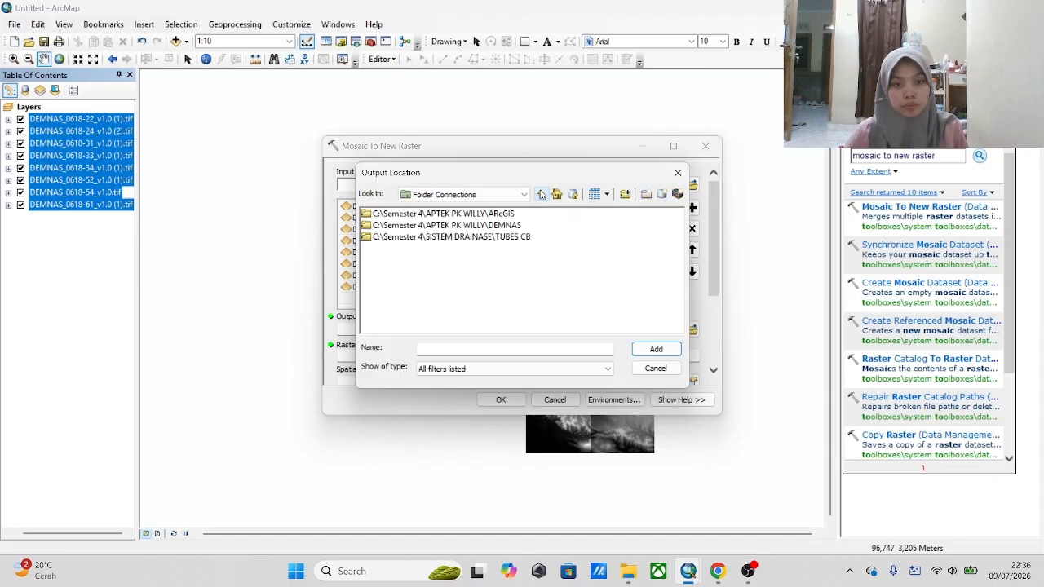
left_click(542, 194)
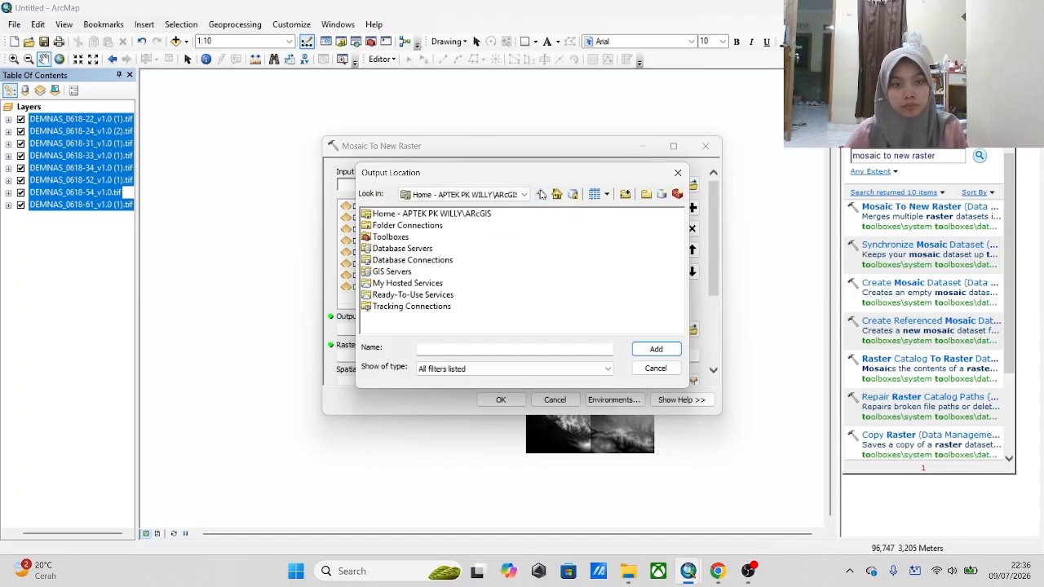
left_click(557, 195)
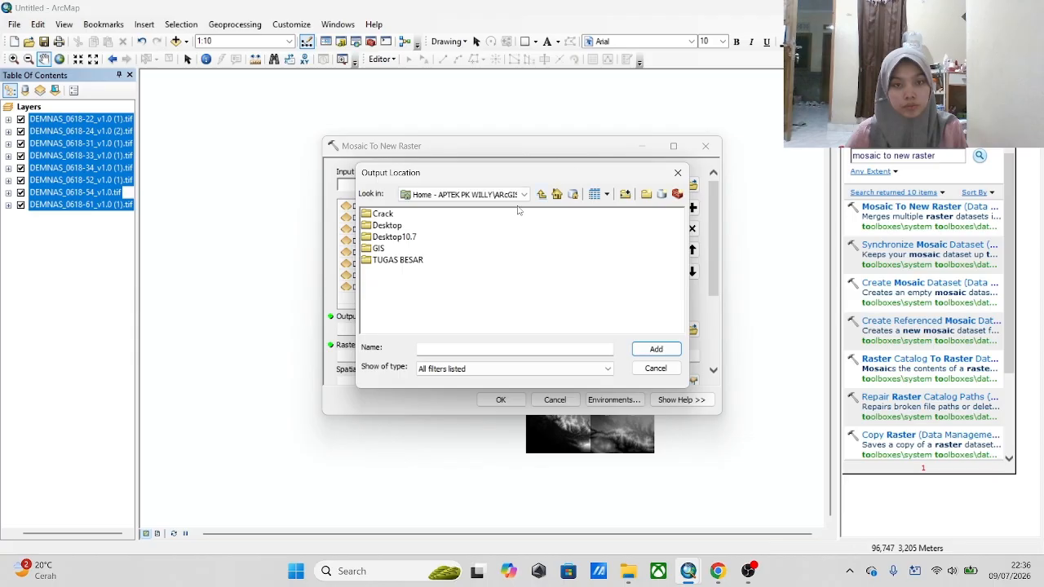
left_click(542, 194)
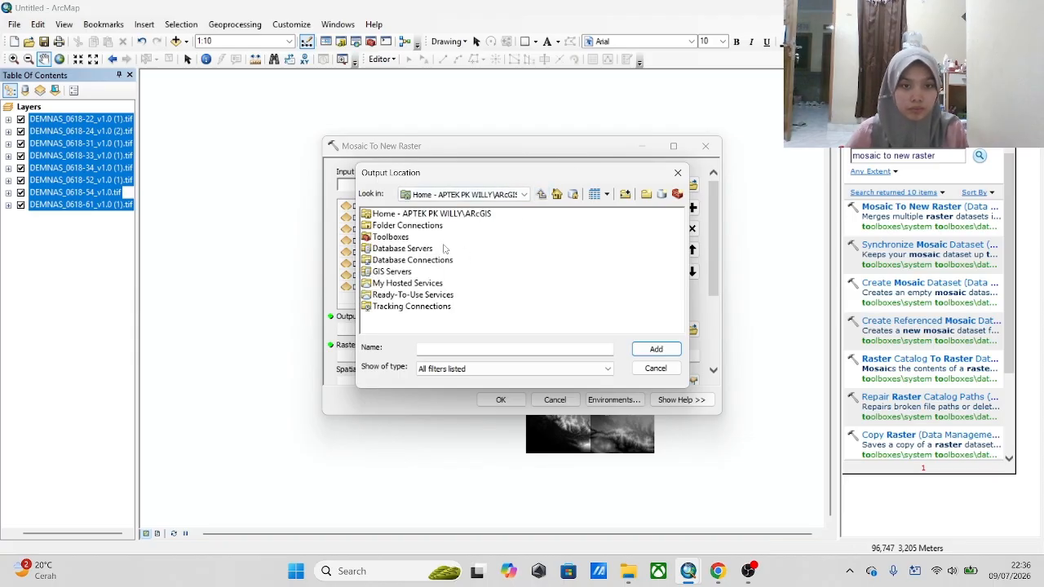
left_click(523, 195)
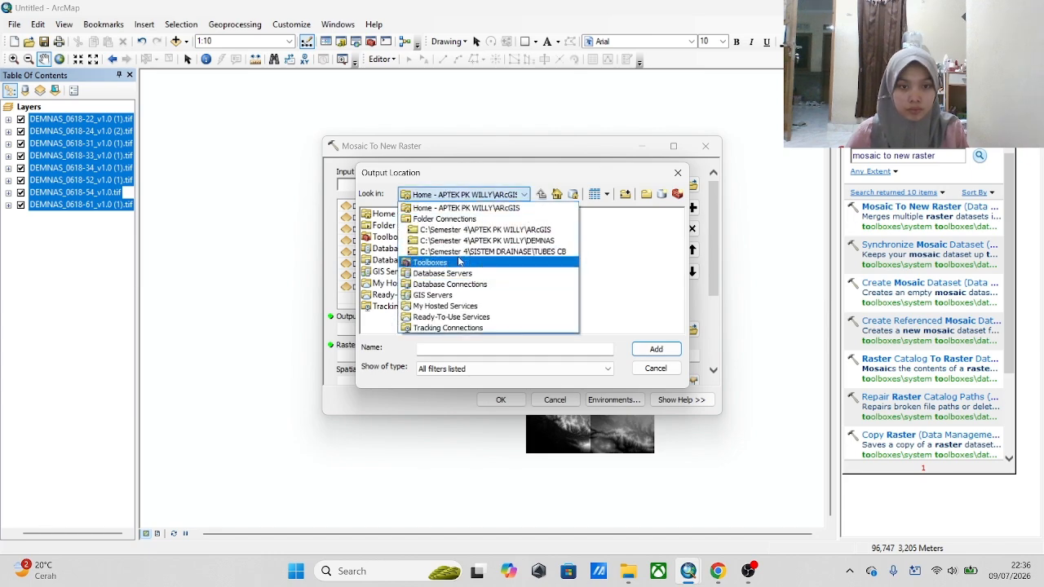
left_click(455, 219)
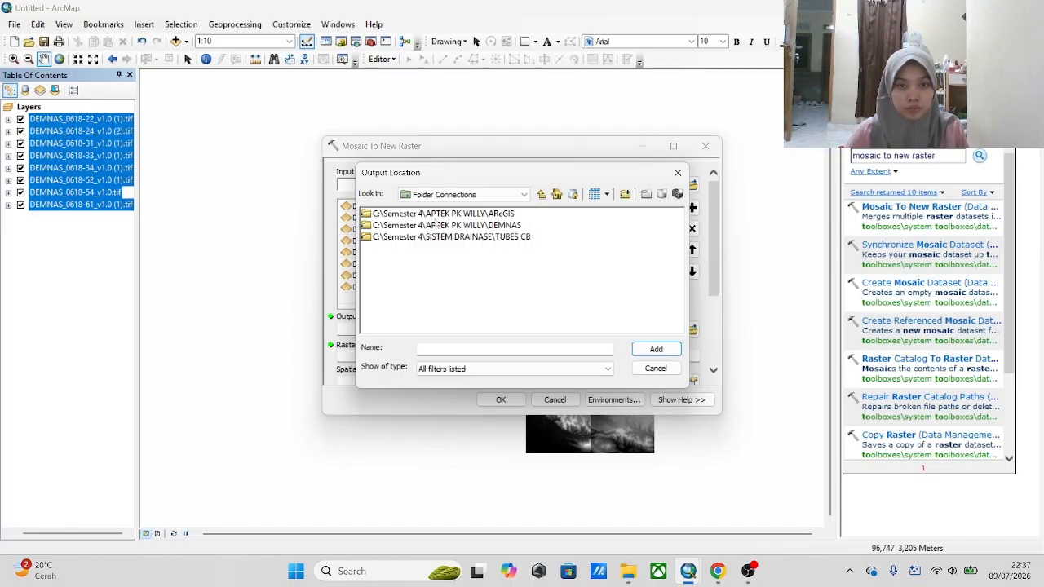
double_click(438, 215)
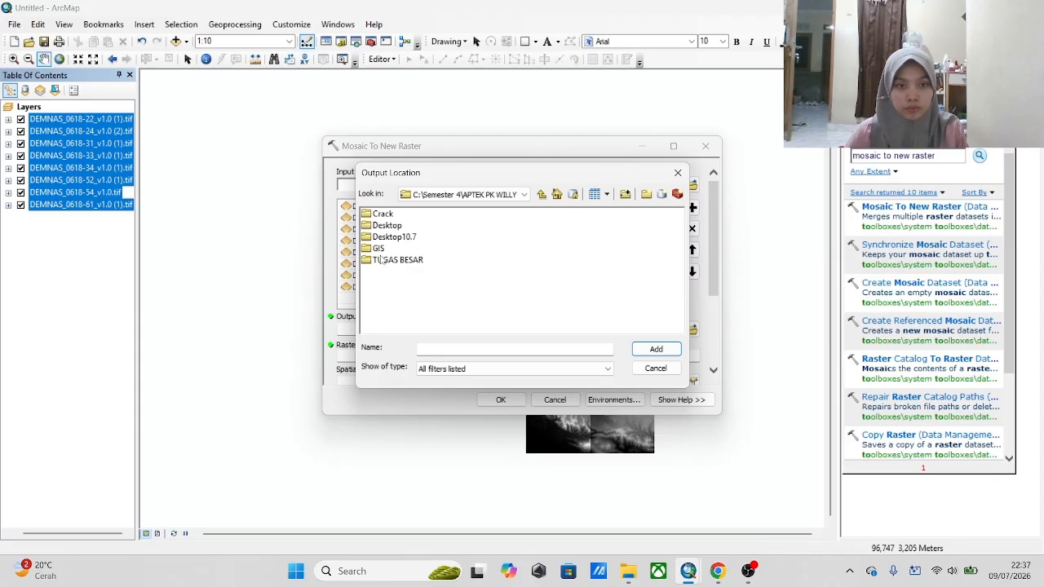
double_click(379, 249)
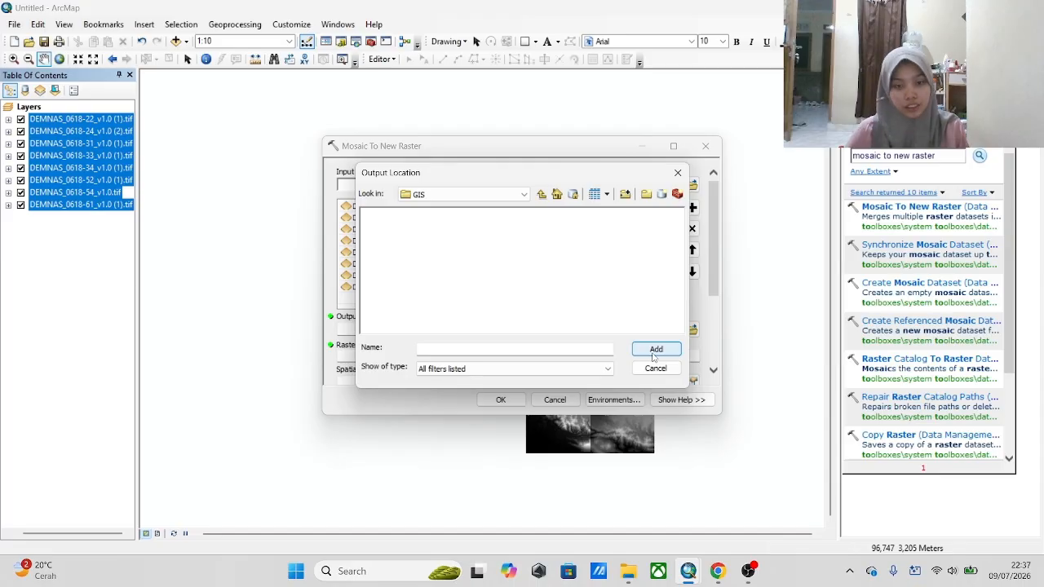
Enter Merge_DEM.tif as the output location's name in the GIS folder and accept it.
left_click(653, 357)
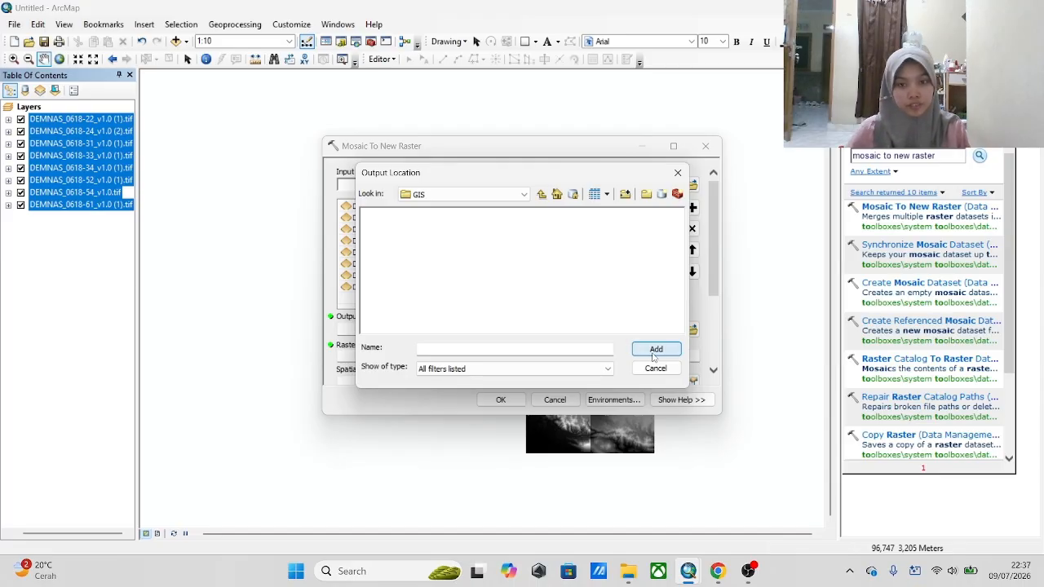
left_click(489, 349)
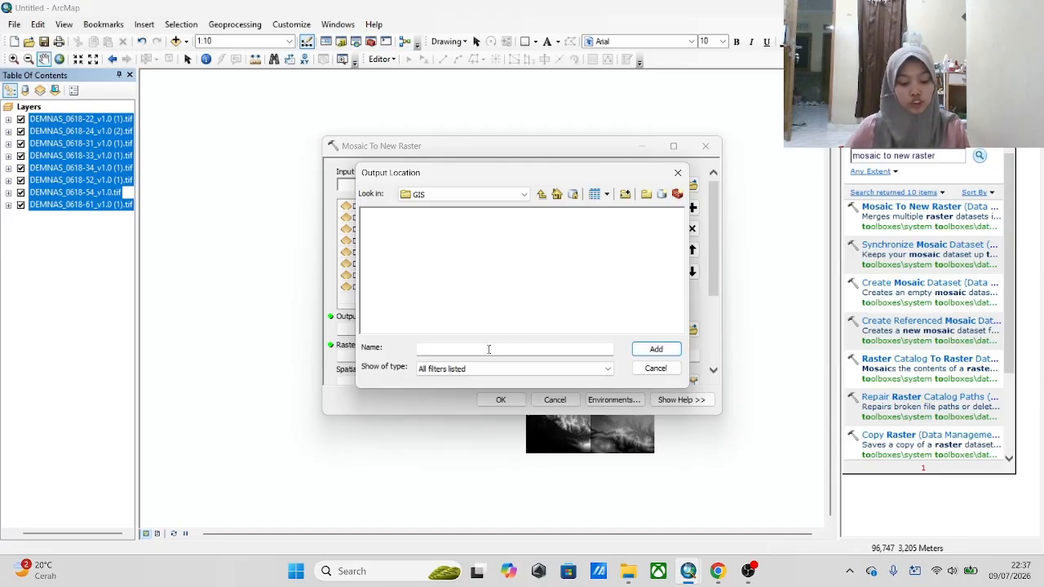
left_click(488, 349)
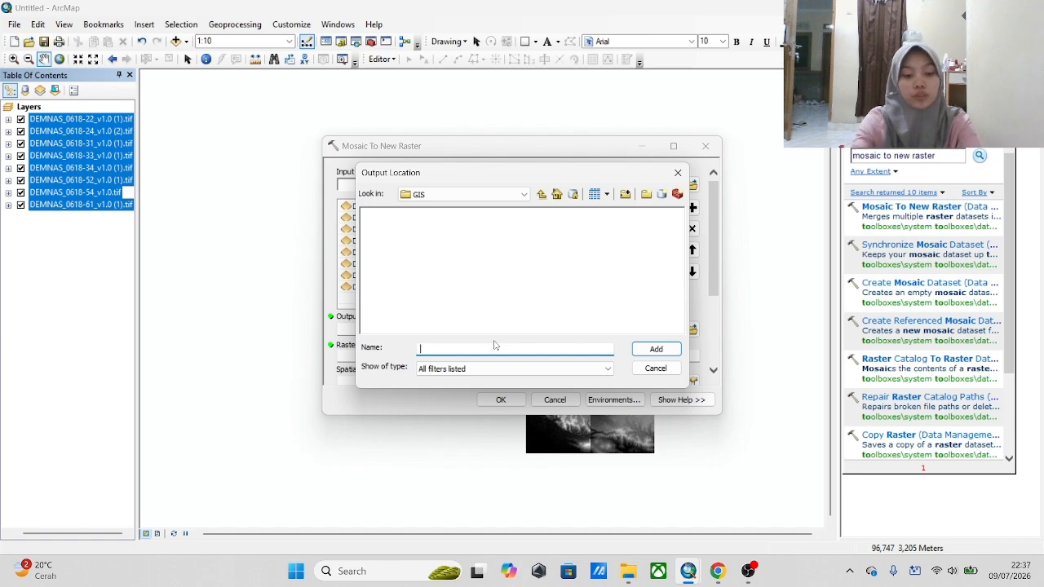
type("M")
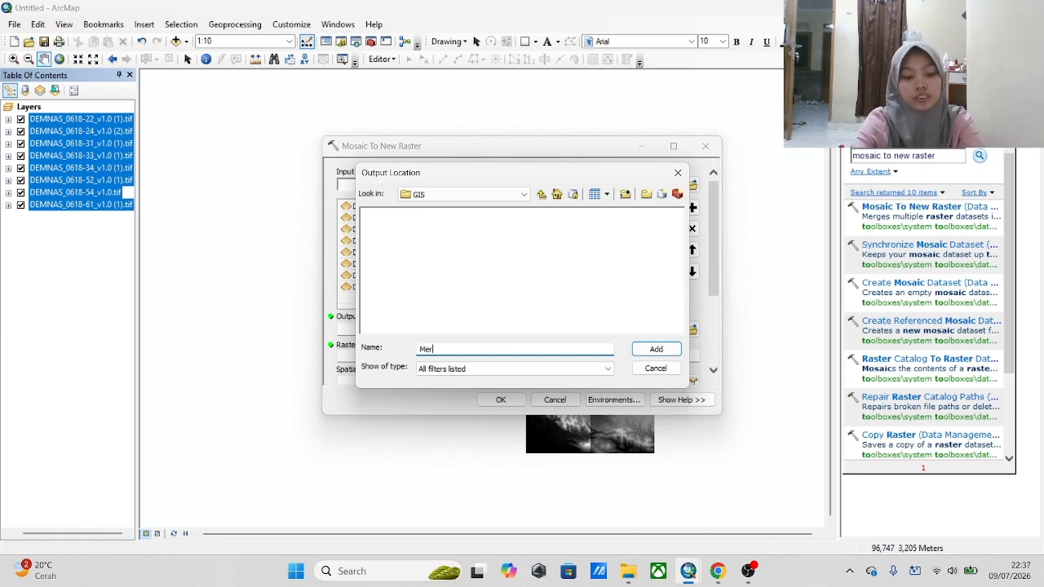
type("er")
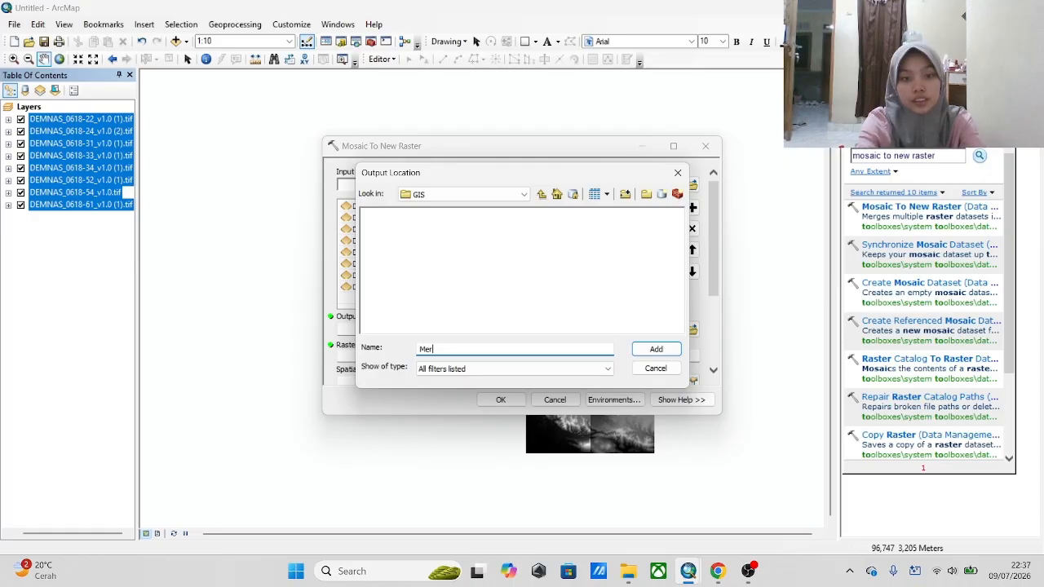
type("ge_")
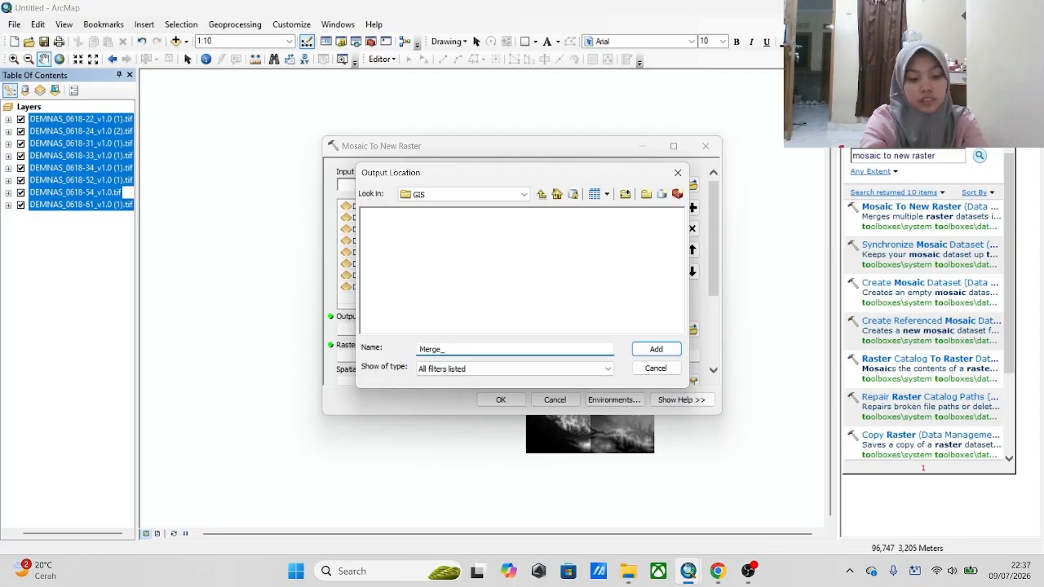
type("DEM.tif")
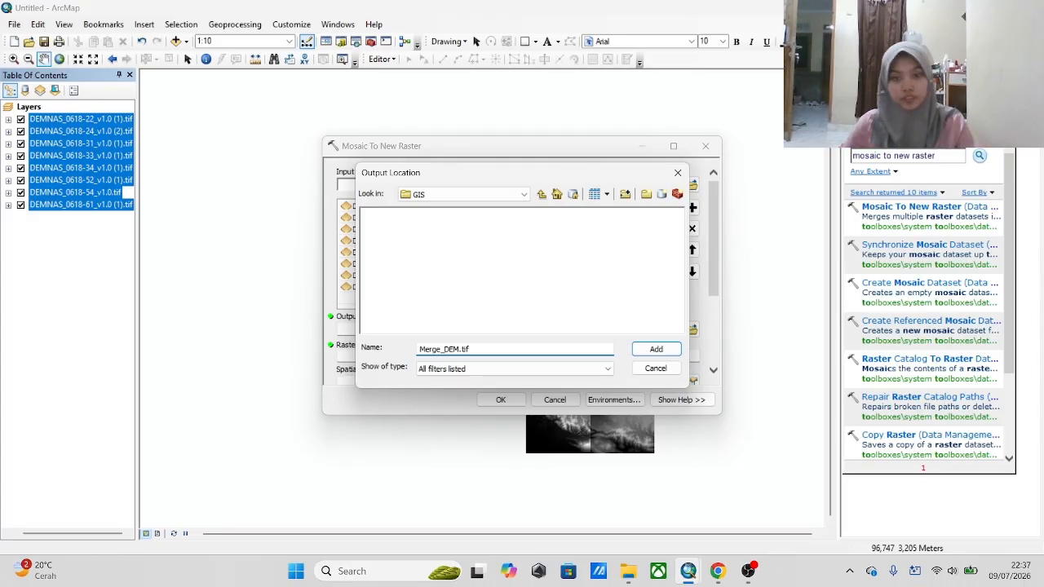
left_click(657, 350)
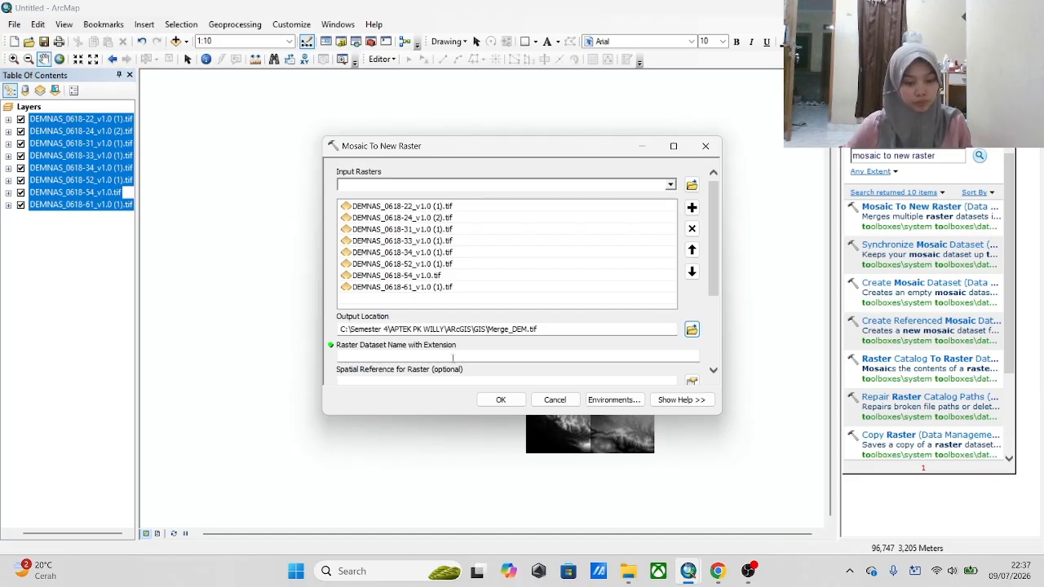
Set the raster dataset name with extension to Merge_DEM.tif.
left_click(361, 358)
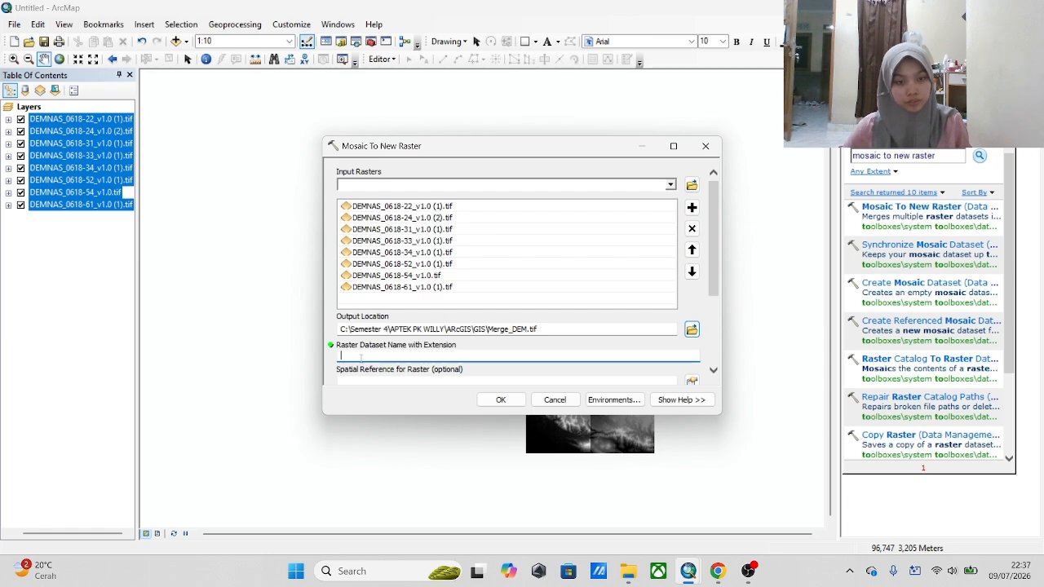
type("M")
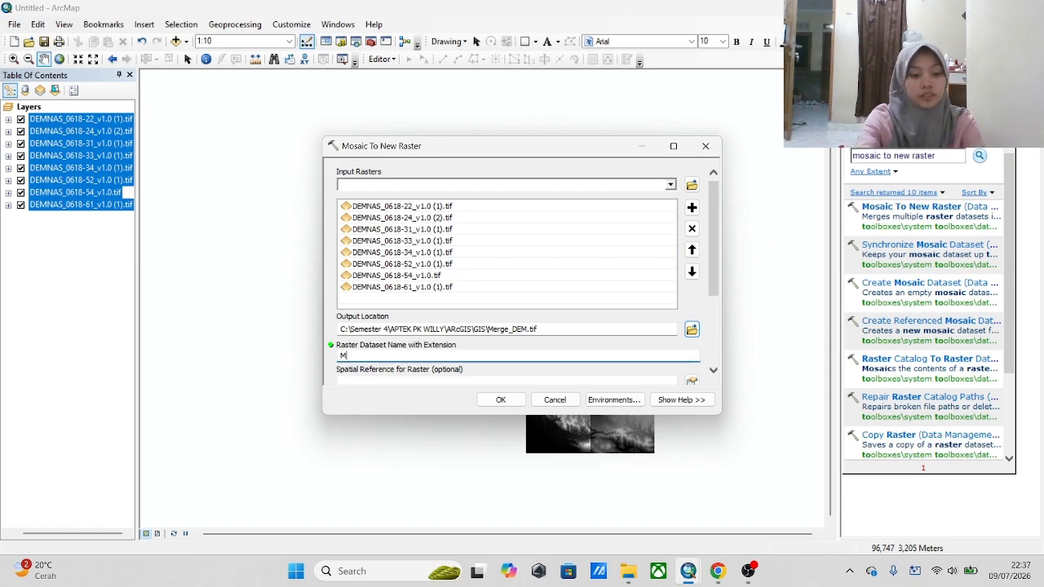
type("erge")
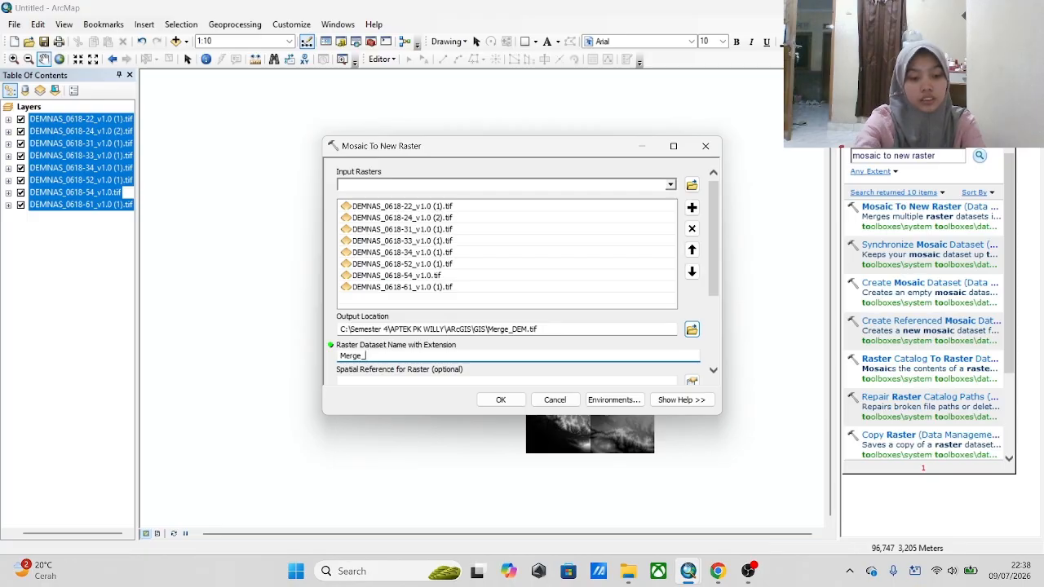
type("_DEM.tif")
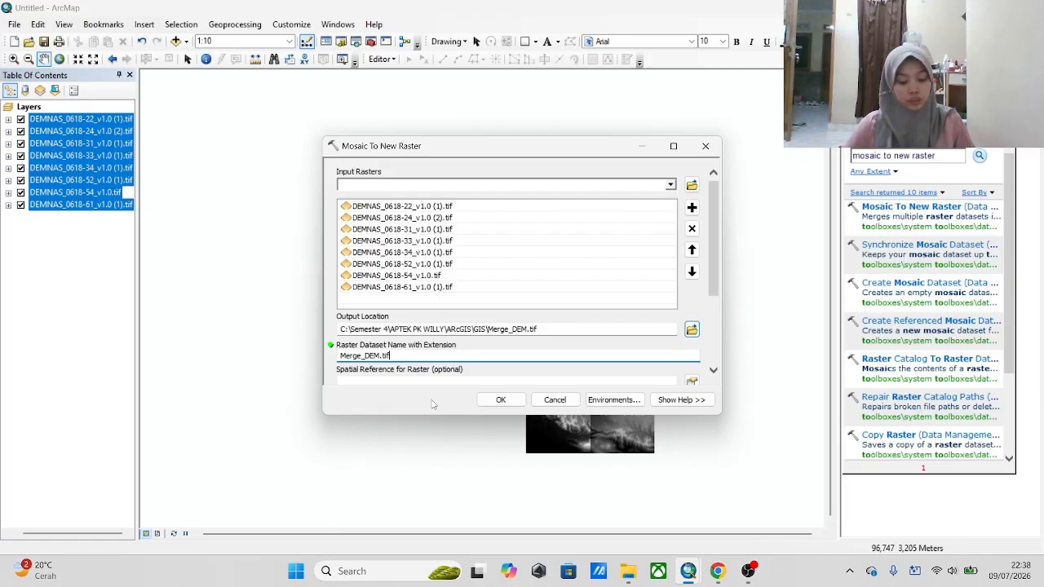
Set the output mosaic's spatial reference to WGS 1984 UTM Zone 47N.
left_click(691, 381)
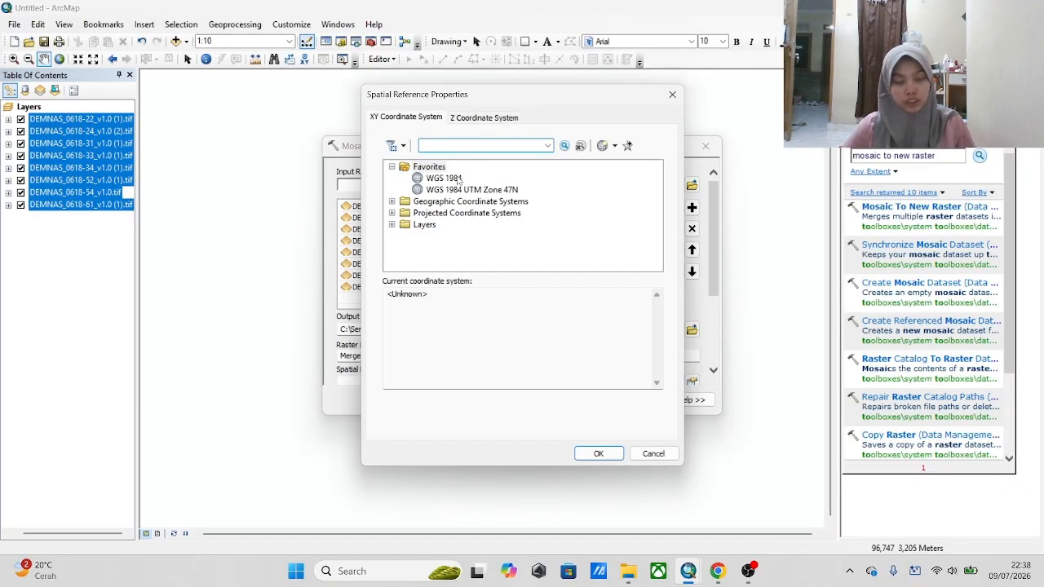
left_click(461, 178)
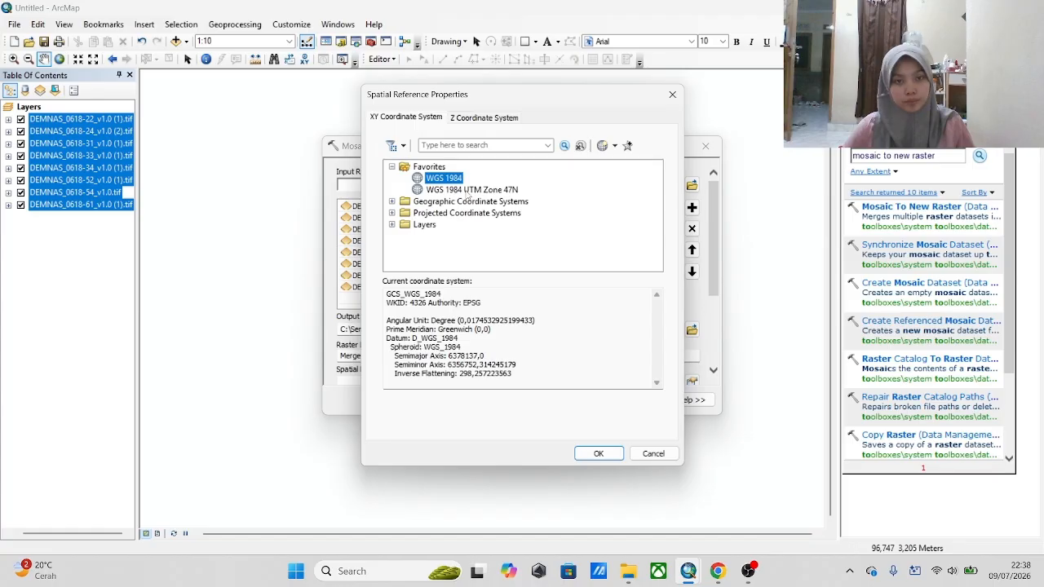
left_click(598, 454)
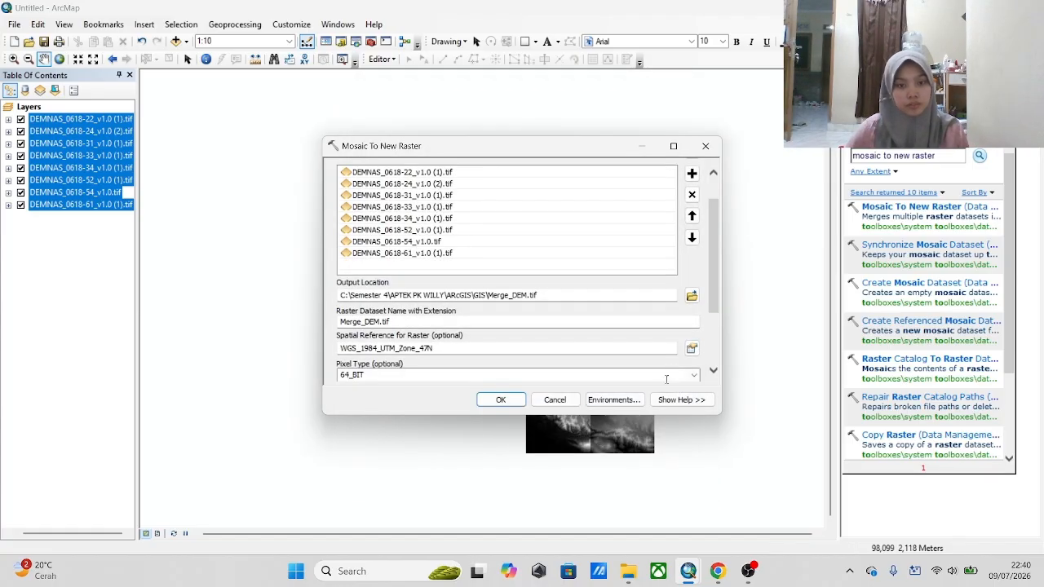
scroll(657, 342, "down", 1)
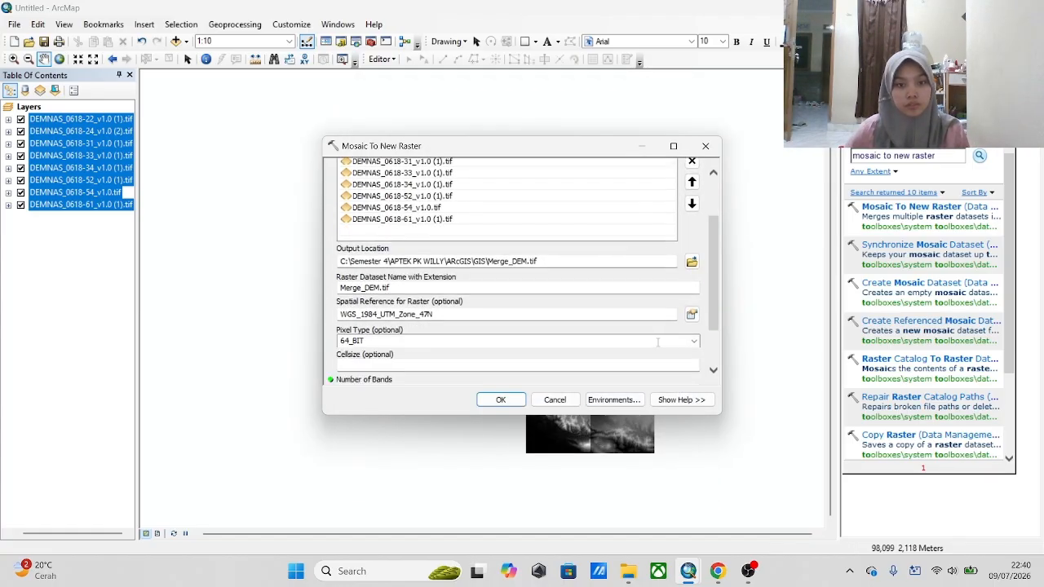
Set the mosaic's pixel type to 32_BIT_FLOAT and begin the number of bands entry.
left_click(693, 341)
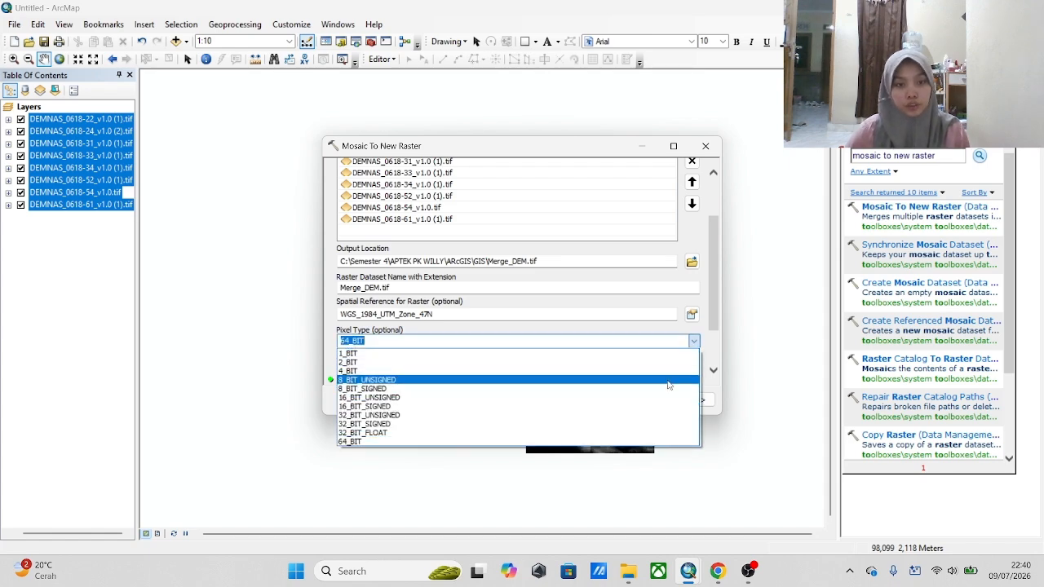
left_click(642, 433)
scroll(663, 367, "down", 1)
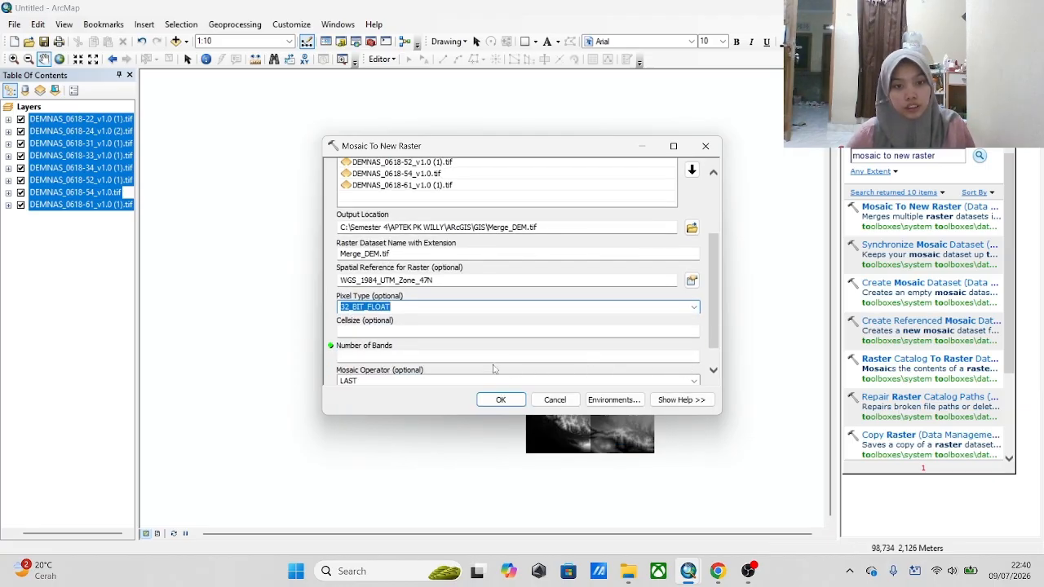
left_click(415, 355)
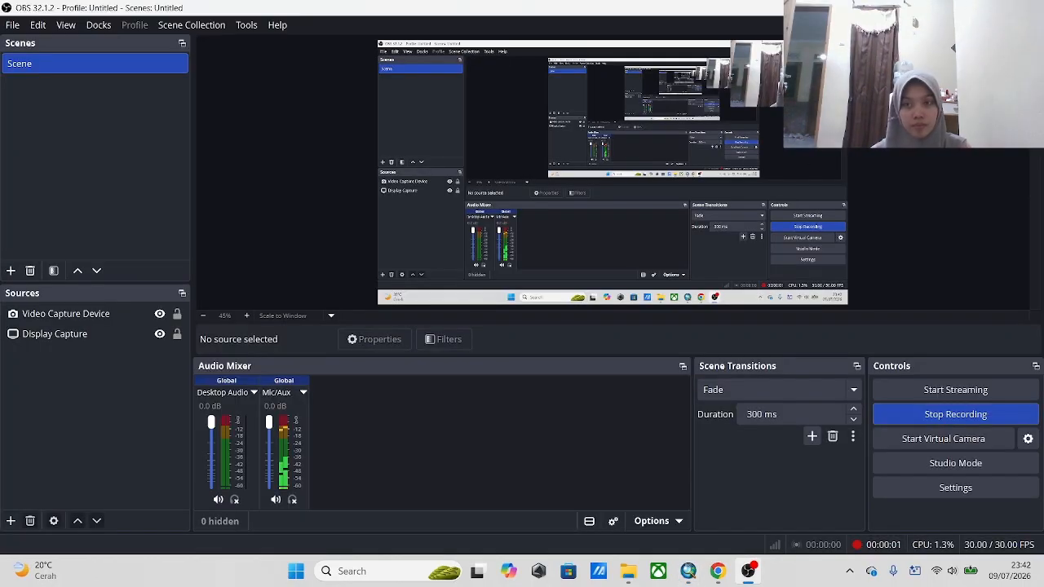
Return to ArcMap and turn on the 1.SITUASI SUNGAI SILAHAR FINAL.dwg group layer over the FiLLACC.tif stream network.
left_click(966, 8)
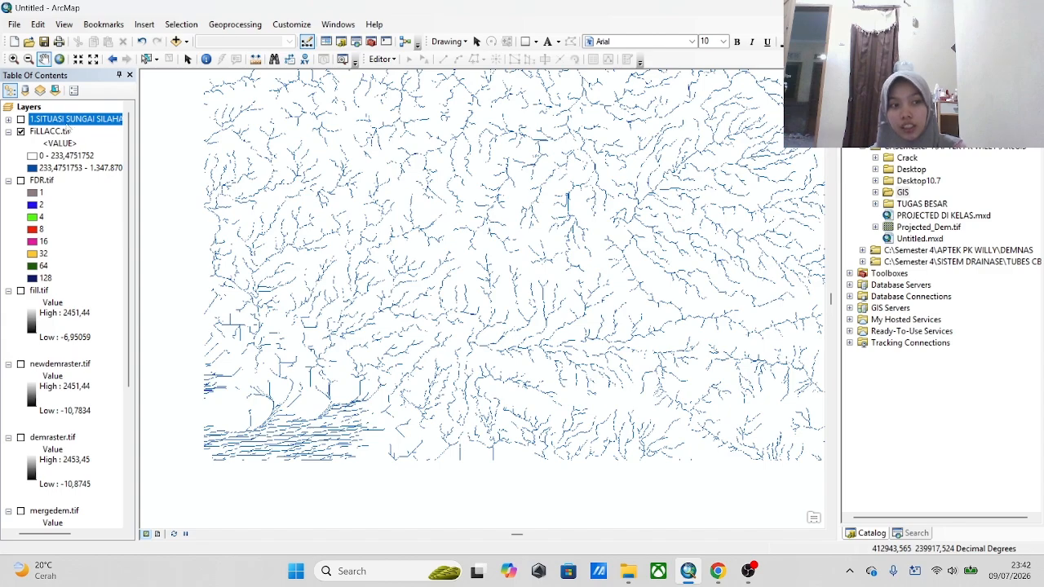
scroll(792, 344, "down", 2)
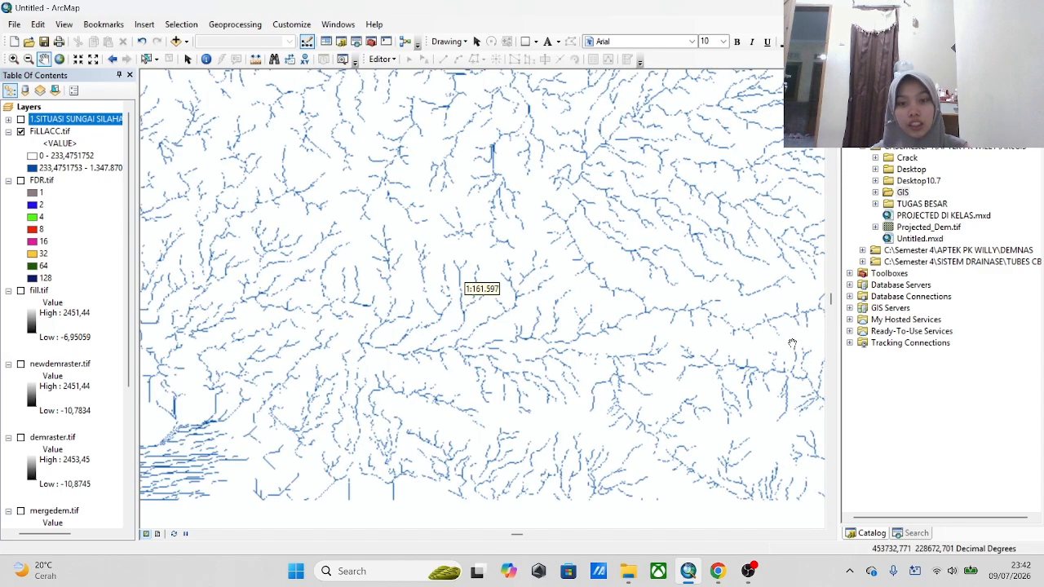
scroll(792, 343, "down", 1)
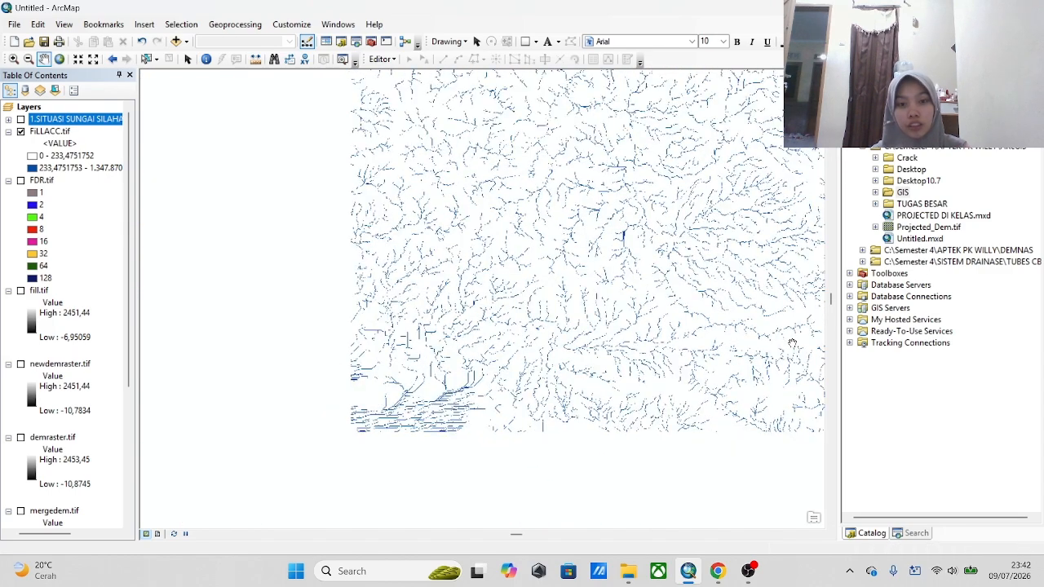
left_click(21, 119)
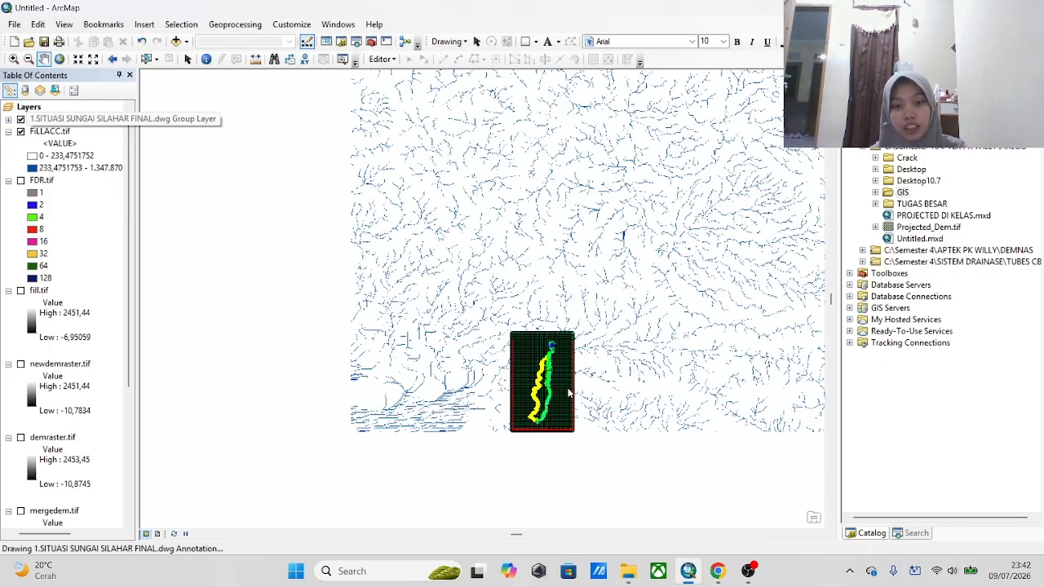
scroll(561, 401, "up", 1)
scroll(560, 401, "down", 3)
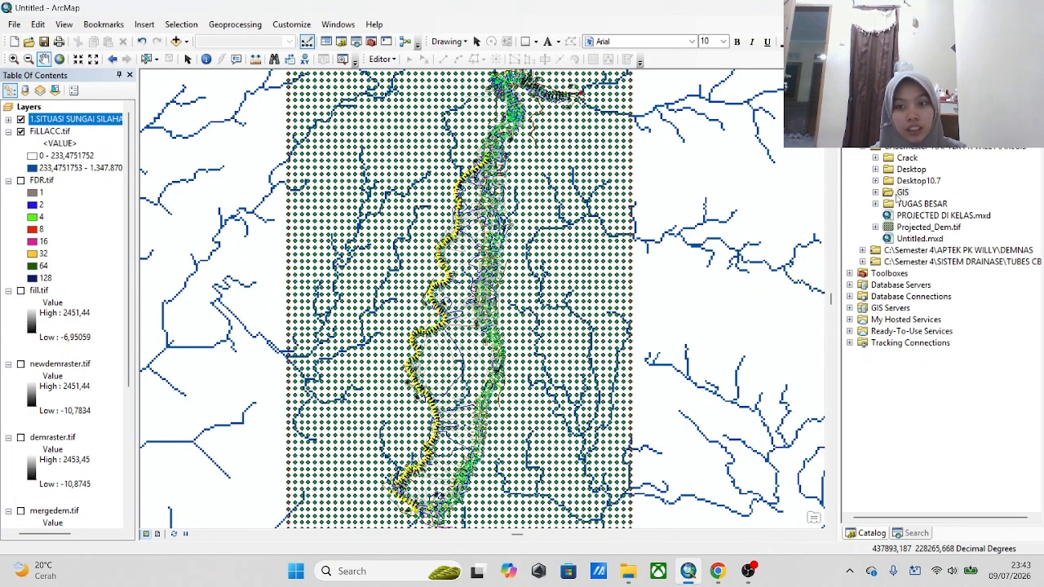
Start a new point shapefile in the GIS folder and name it Titik_Bendung.
left_click(902, 194)
right_click(904, 195)
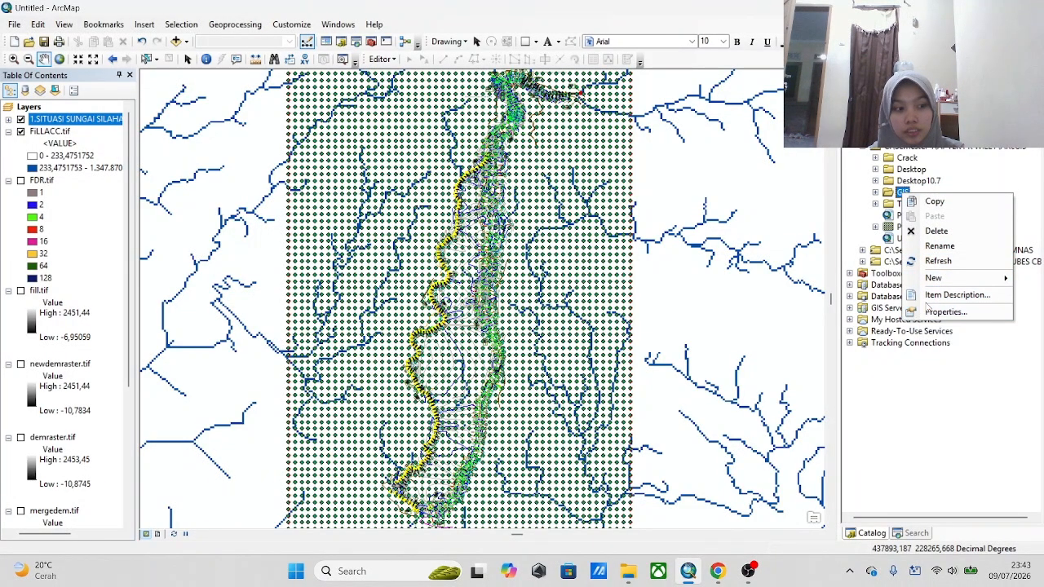
mouse_move(956, 284)
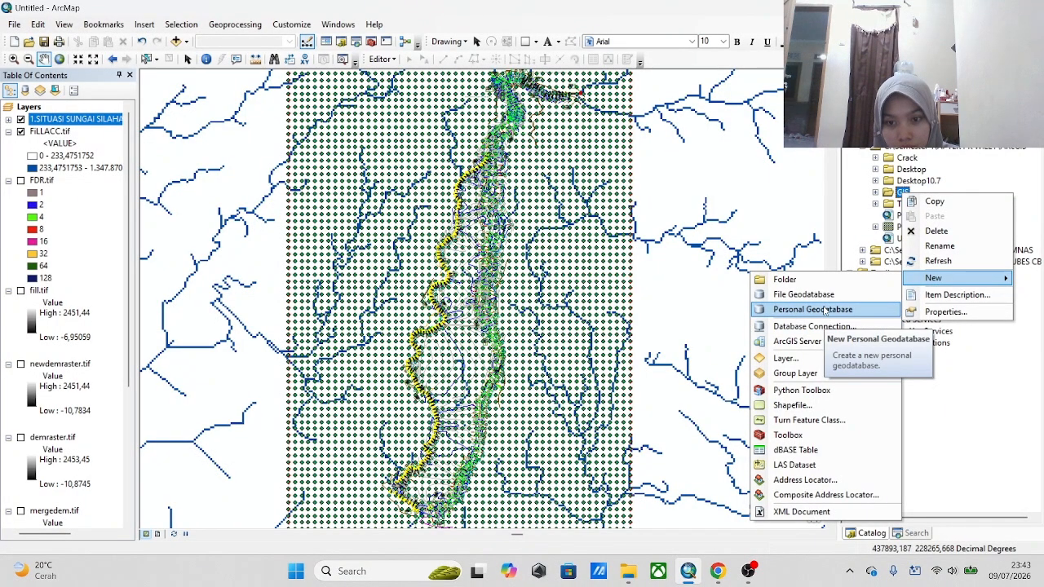
left_click(804, 405)
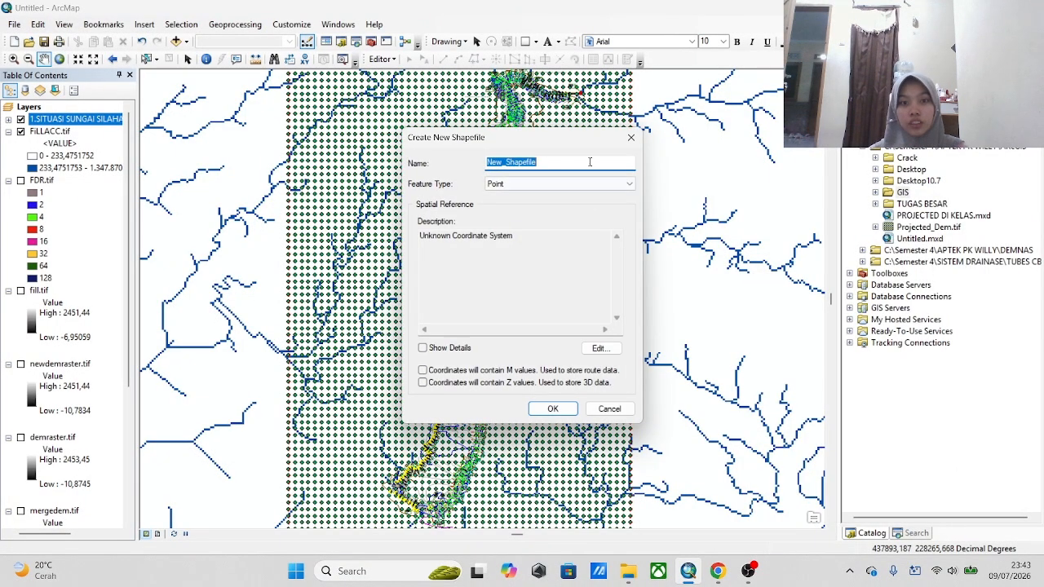
left_click(547, 162)
left_click_drag(548, 162, 457, 167)
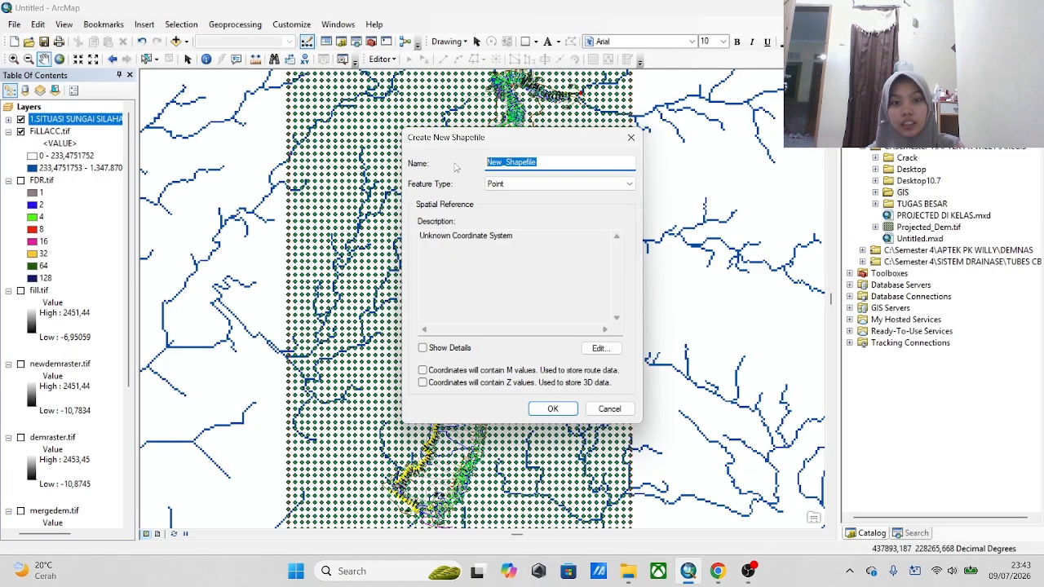
type("T")
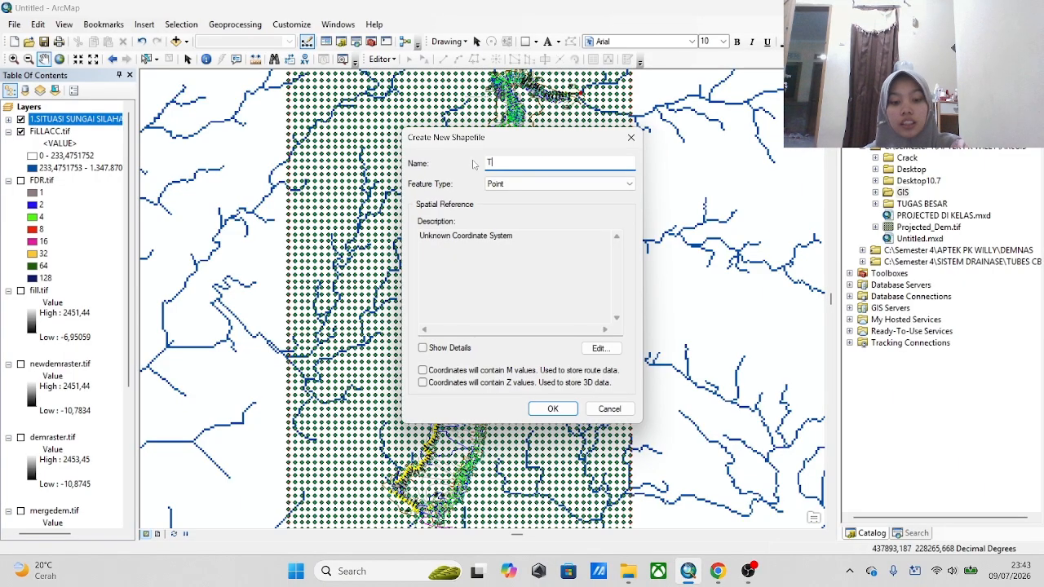
type("i")
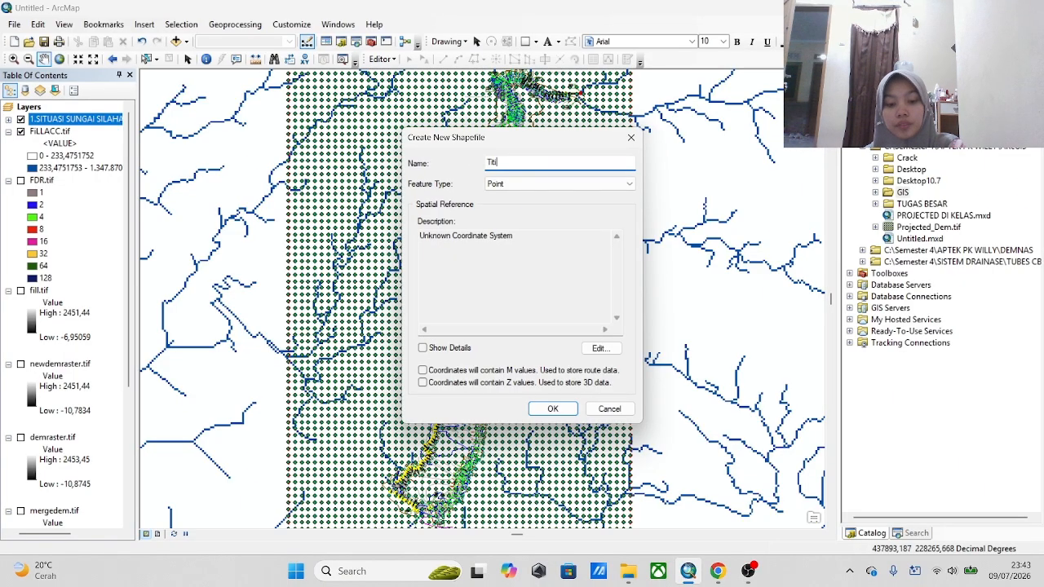
type("tik_")
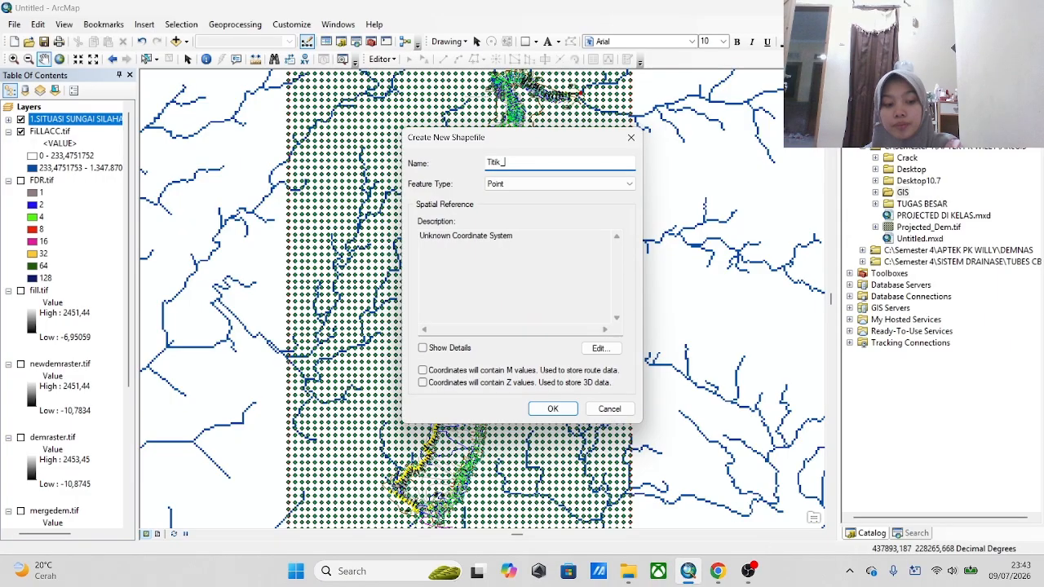
type("Be")
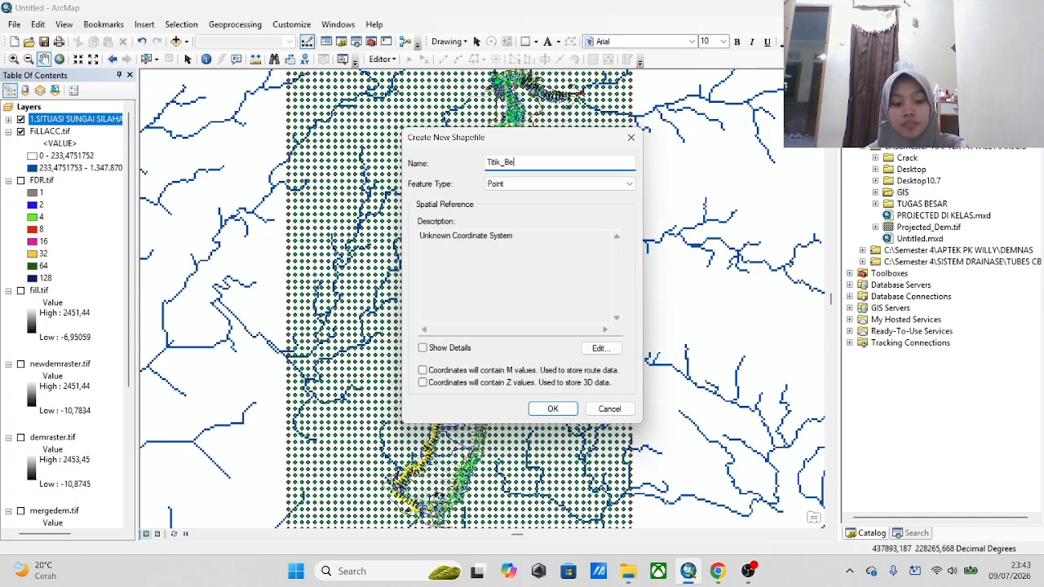
type("ndung")
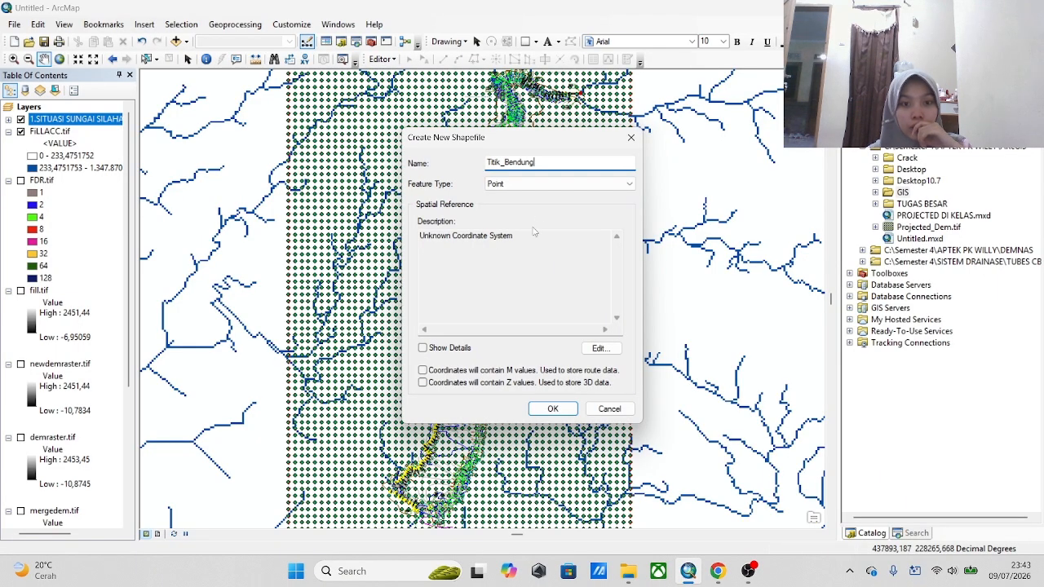
Assign the WGS 1984 UTM Zone 47N coordinate system to the new shapefile and create it.
left_click(515, 243)
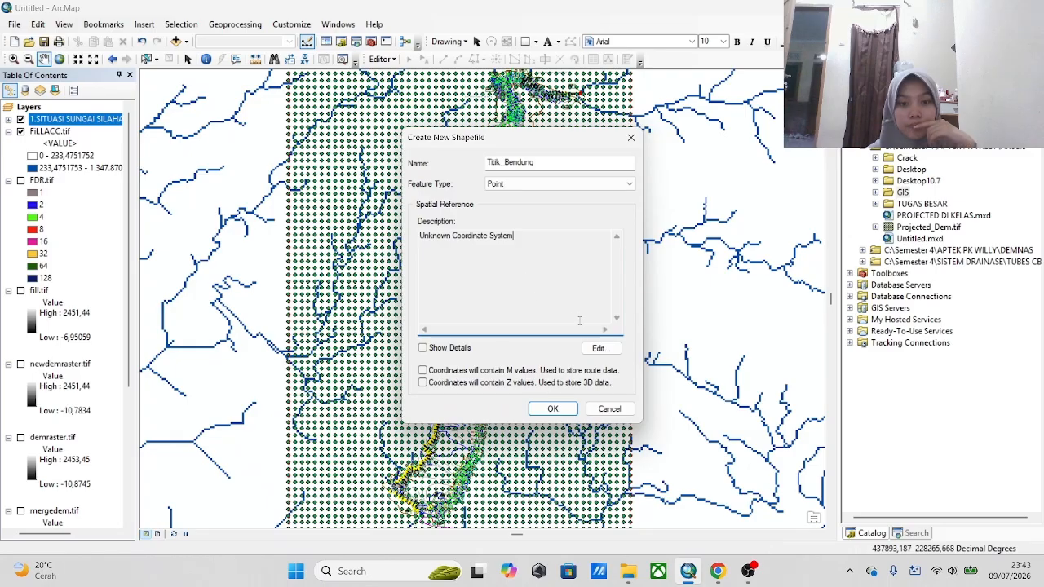
left_click(599, 348)
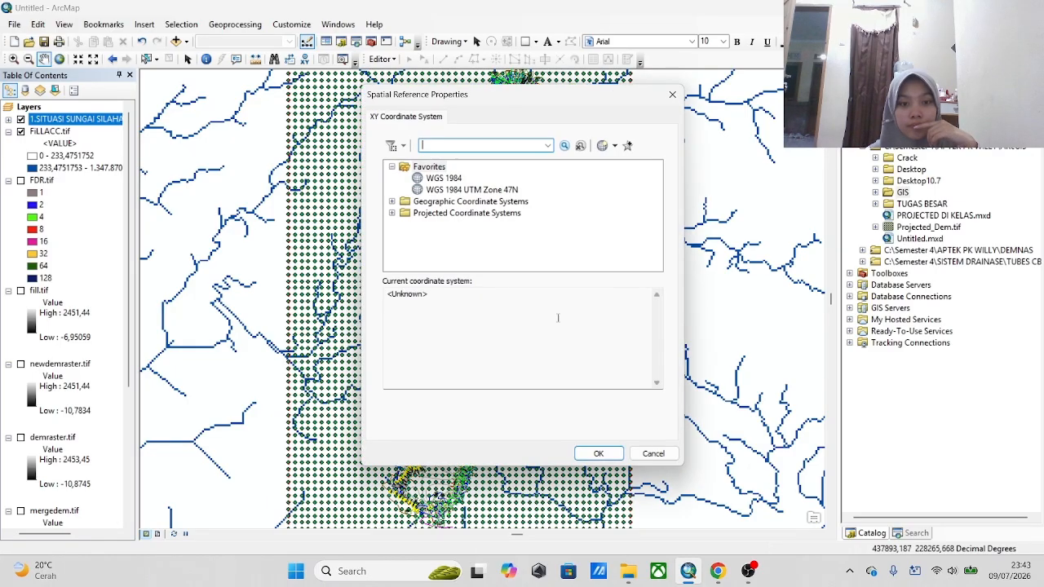
left_click(454, 190)
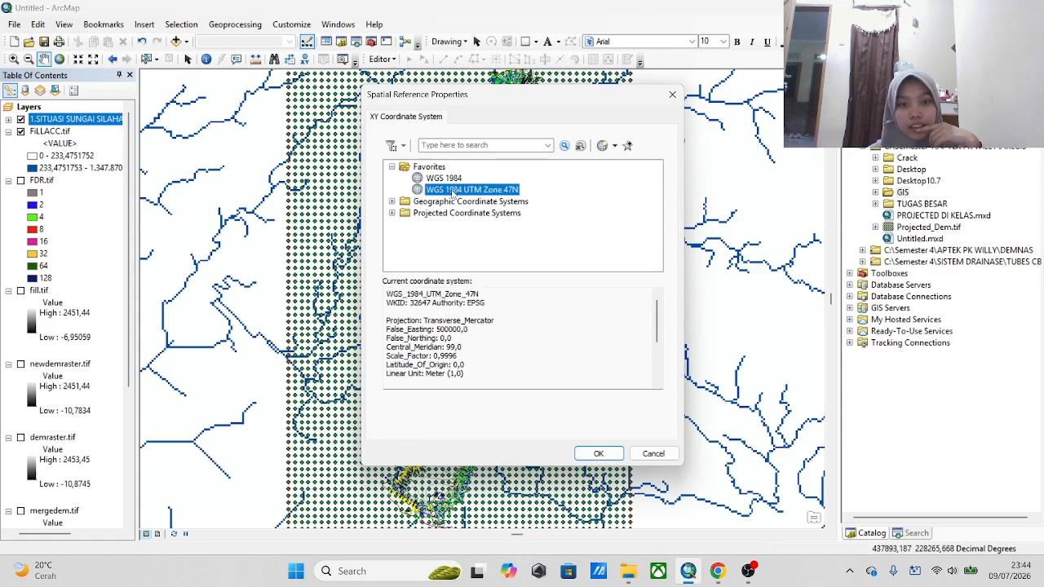
left_click(616, 456)
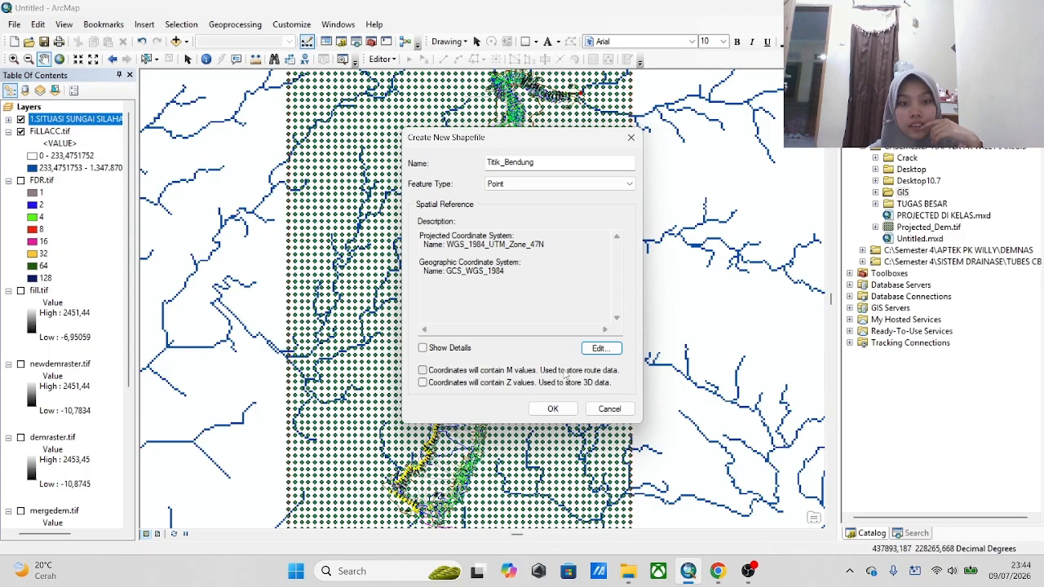
left_click(553, 409)
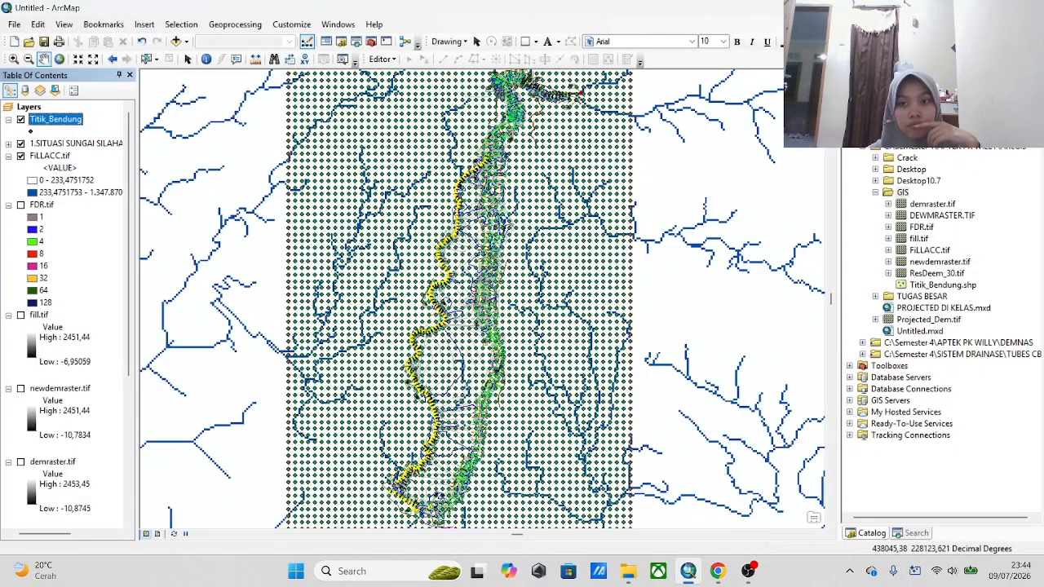
Start an edit session on the Titik_Bendung layer, continuing past the spatial reference warning.
left_click(388, 59)
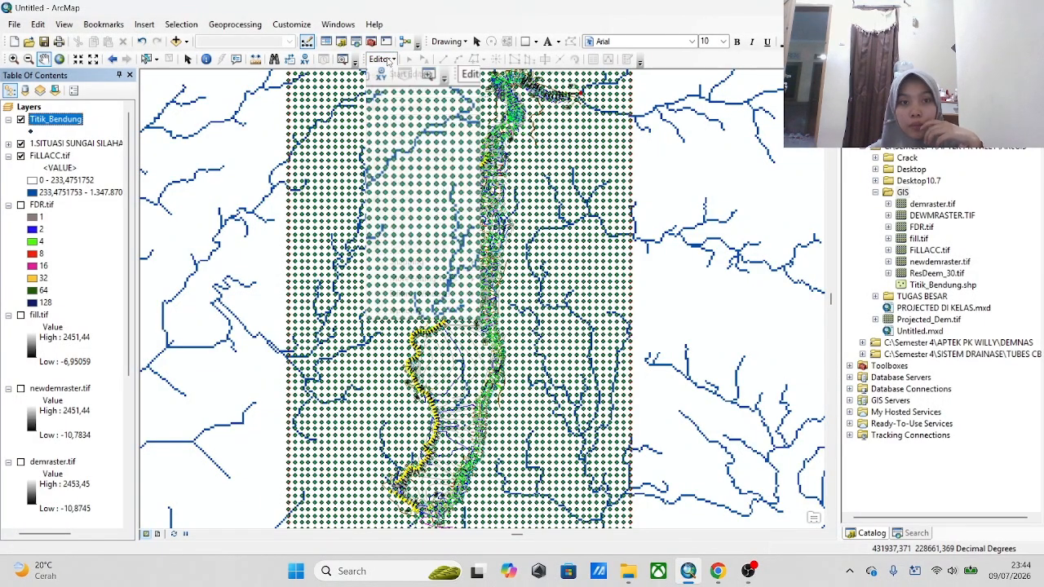
left_click(396, 75)
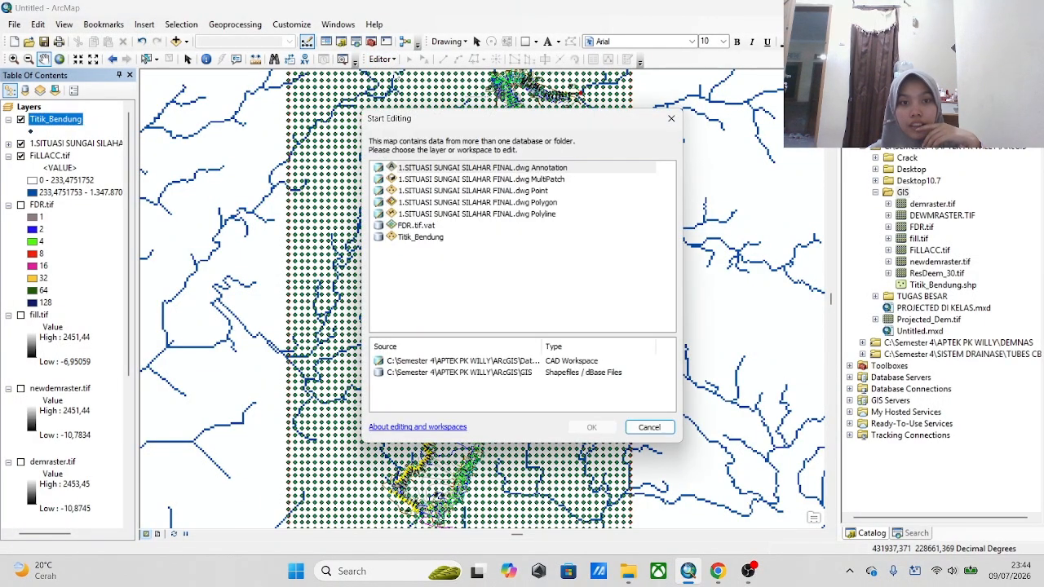
left_click(419, 237)
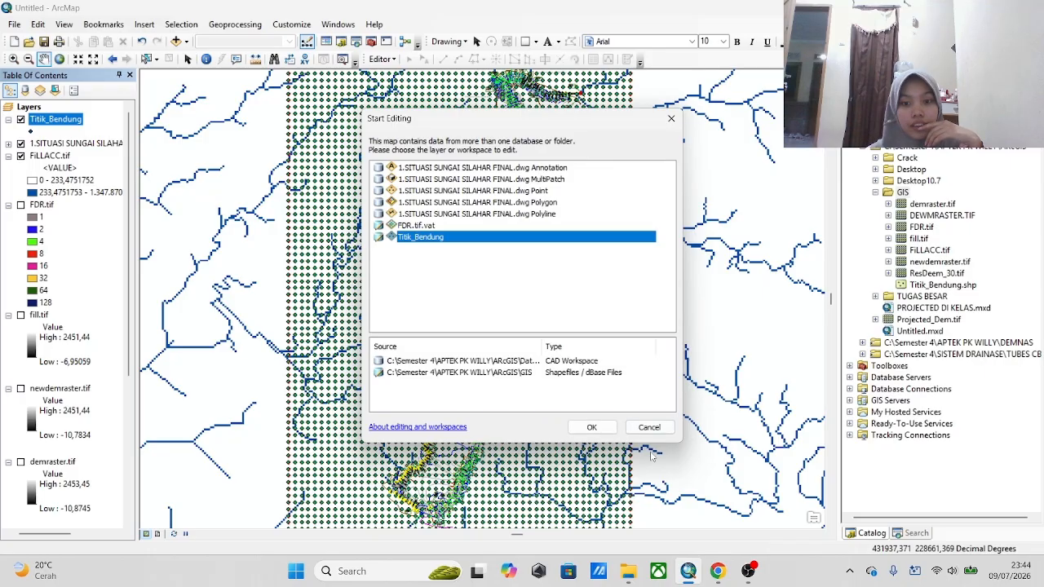
left_click(592, 427)
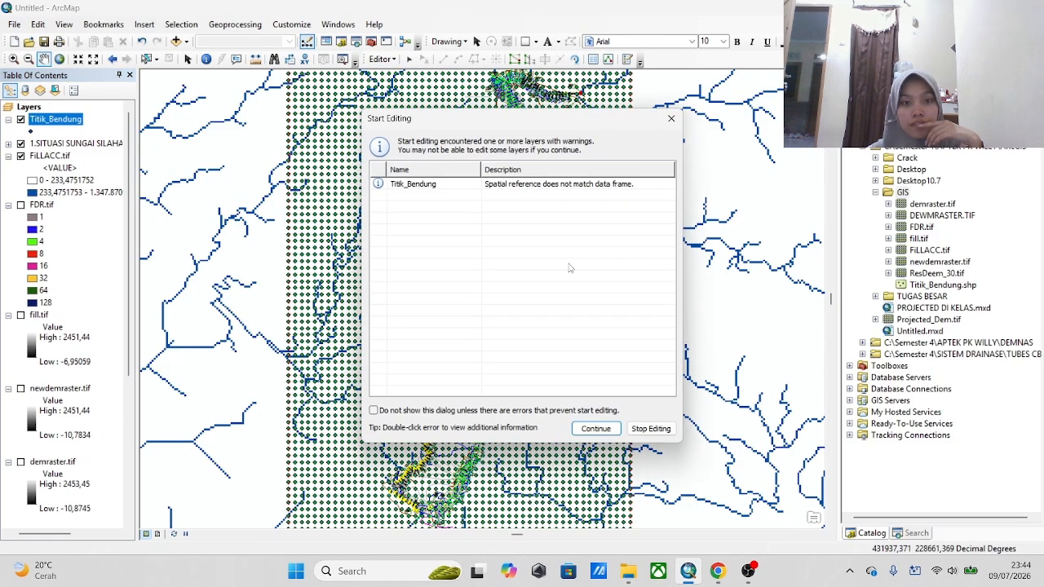
left_click(595, 428)
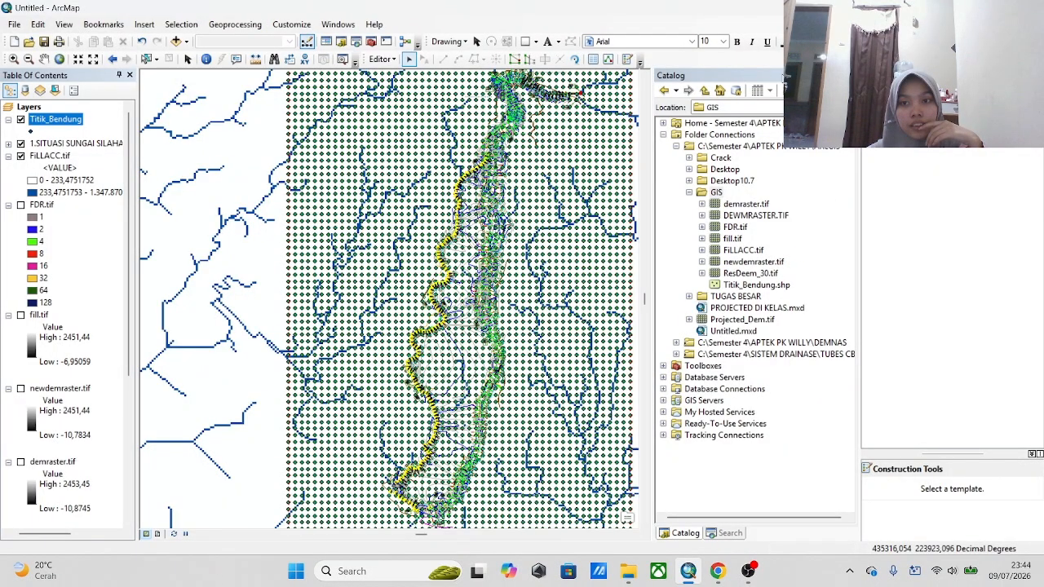
Close the Catalog window and select the Titik_Bendung feature template with the Point construction tool.
left_click(842, 75)
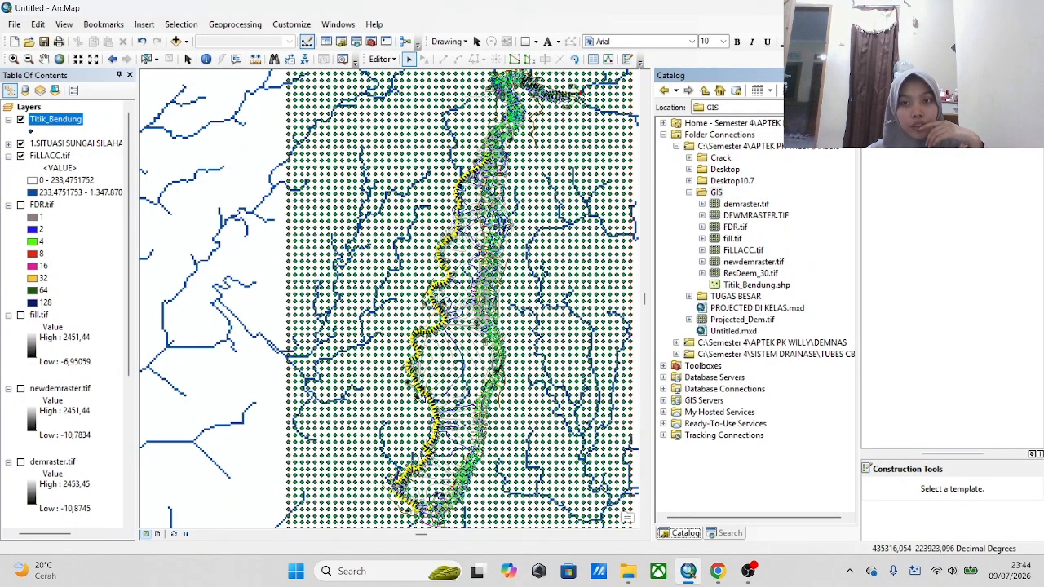
left_click(850, 75)
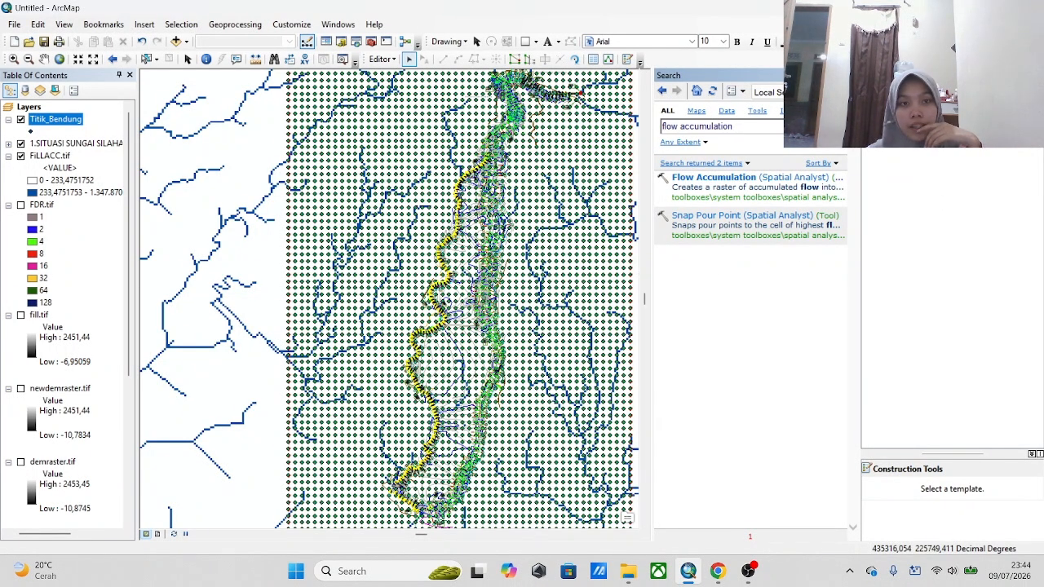
left_click(905, 122)
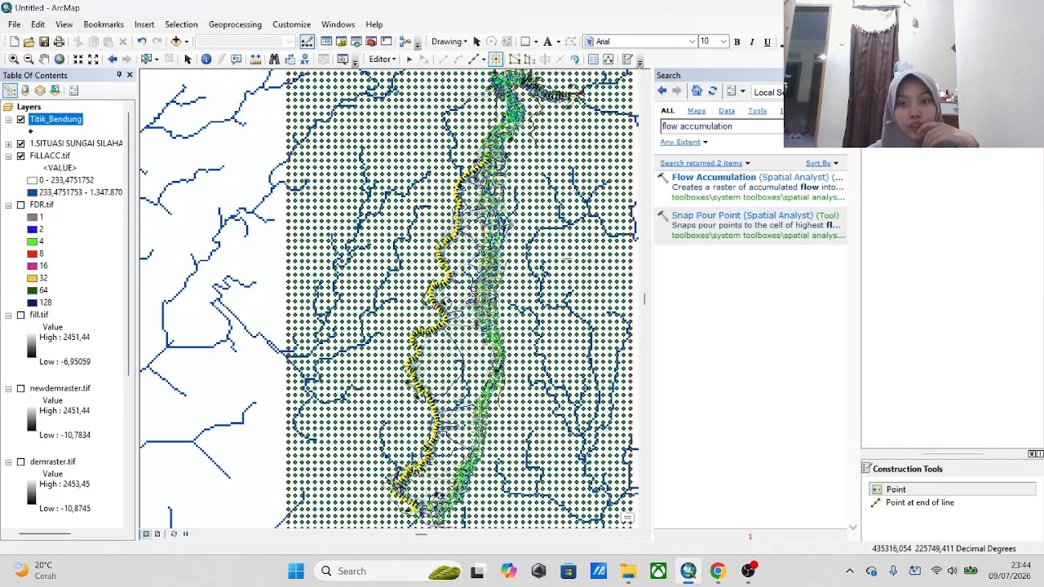
Examine the Silahar River alignment against the flow accumulation cells to find the weir location.
scroll(473, 351, "up", 1)
scroll(437, 372, "down", 1)
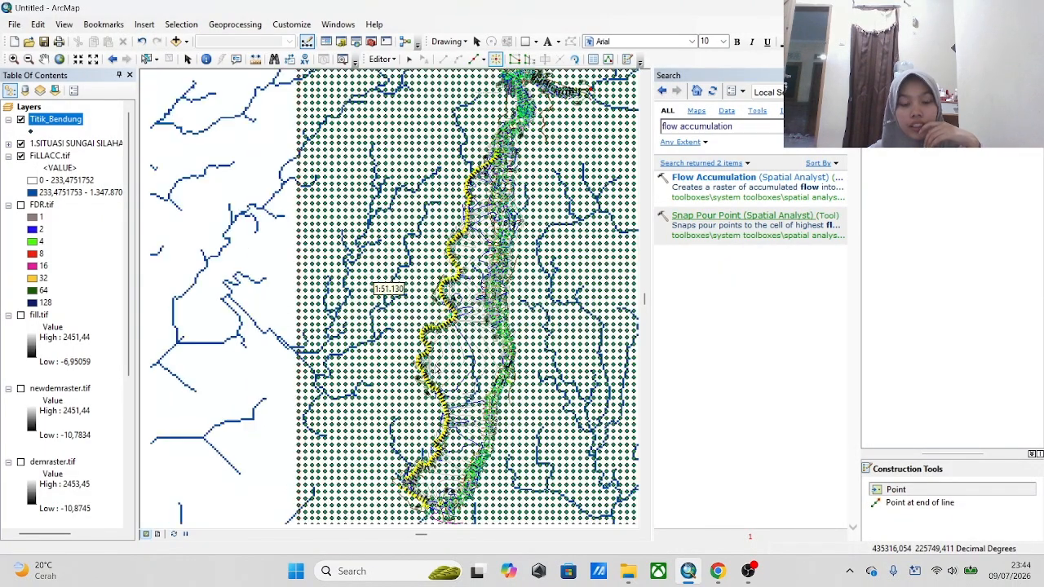
scroll(437, 372, "down", 4)
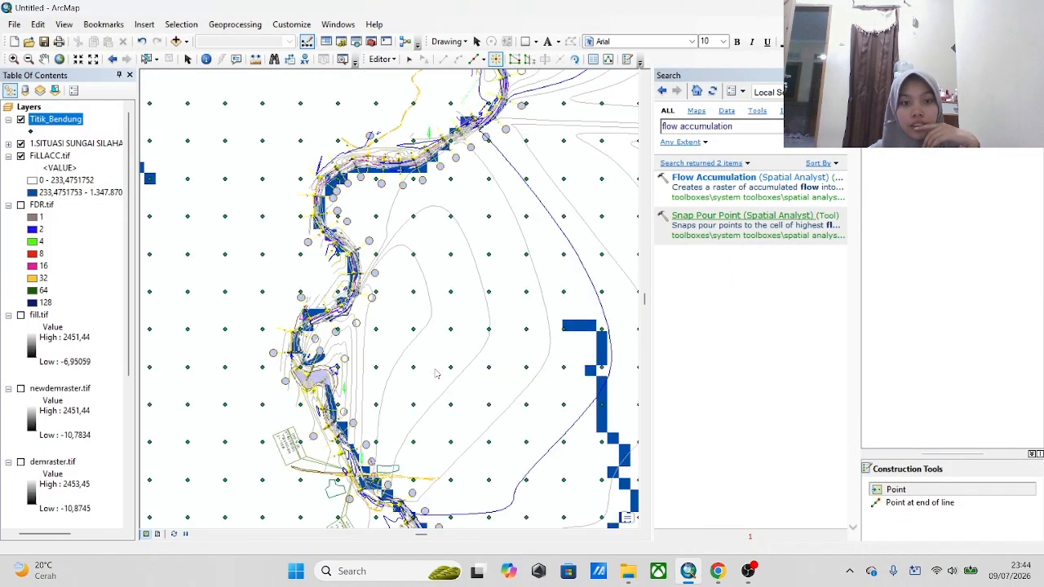
scroll(329, 221, "up", 1)
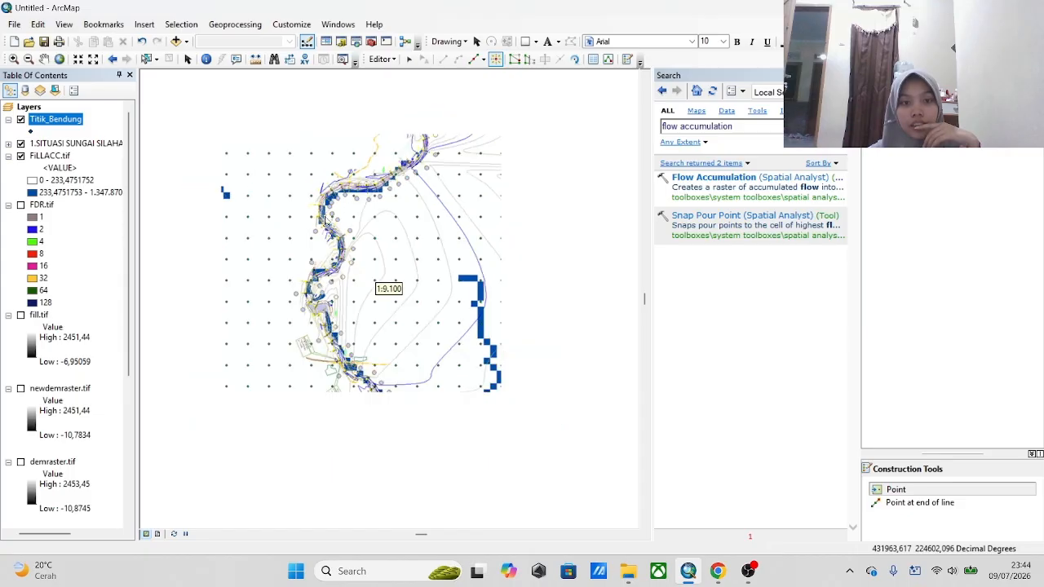
scroll(325, 220, "down", 1)
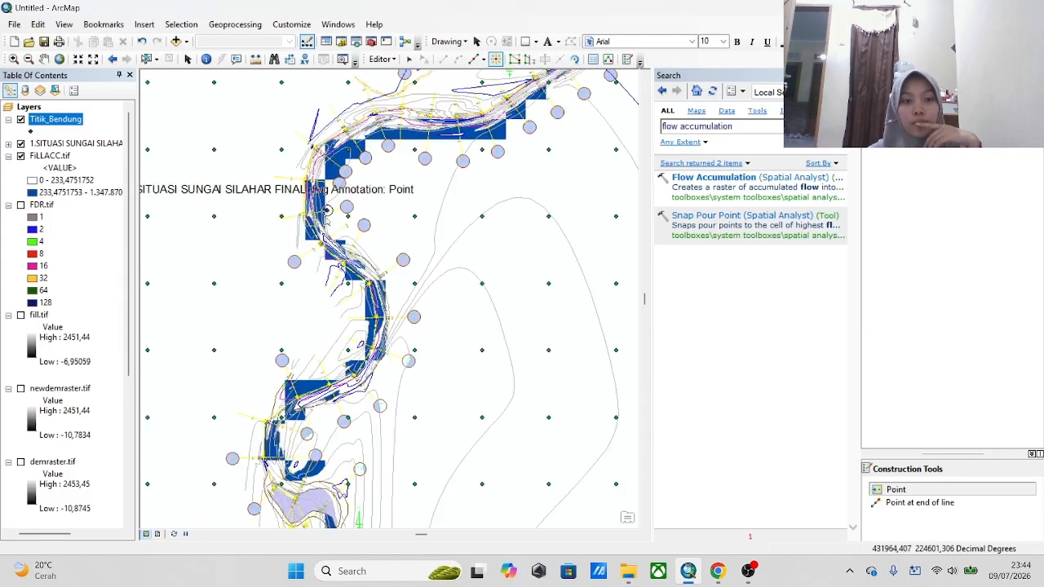
scroll(371, 318, "down", 1)
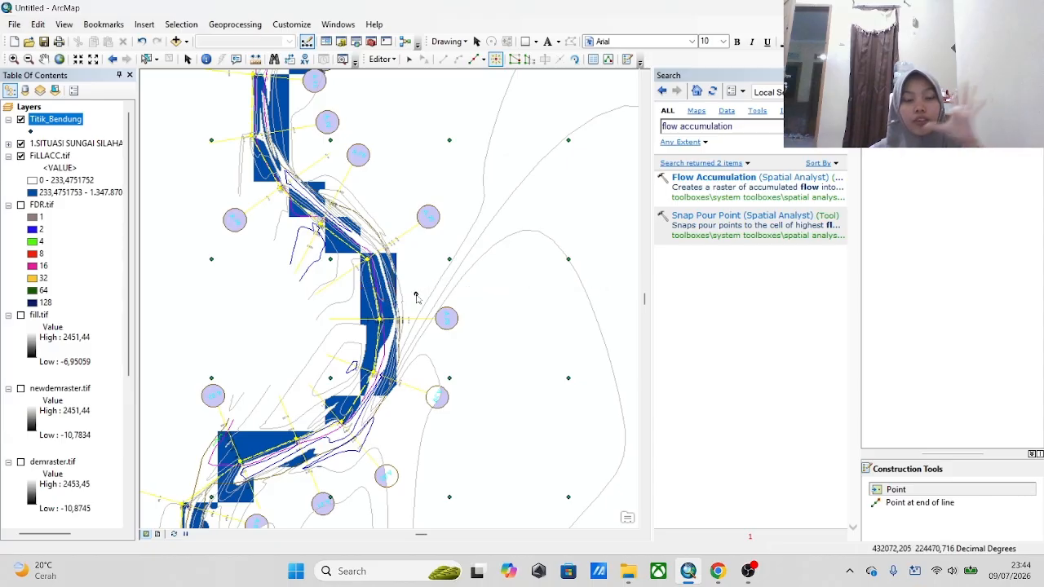
scroll(398, 274, "down", 1)
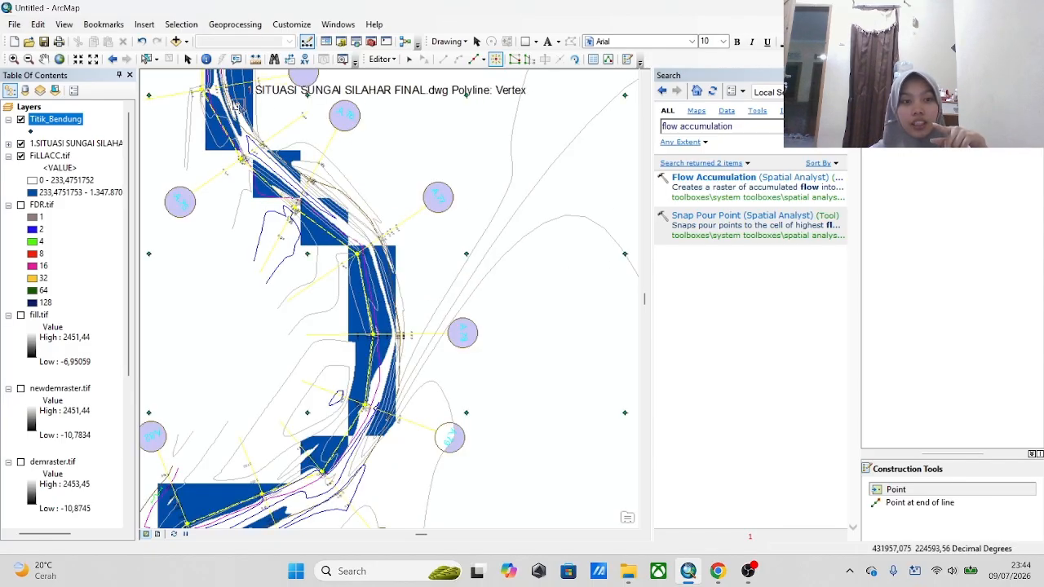
scroll(245, 120, "down", 1)
scroll(247, 120, "up", 2)
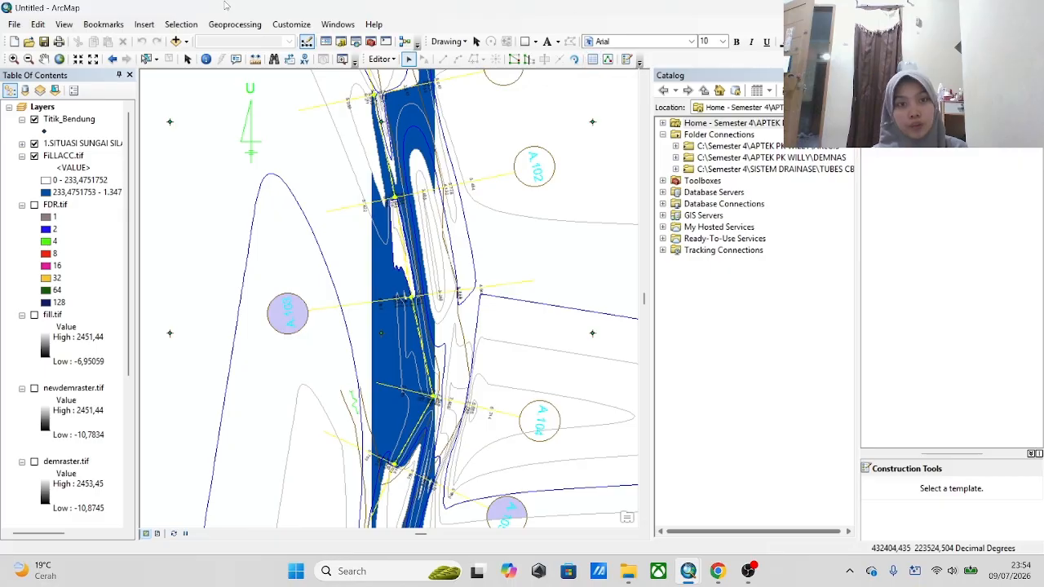
Search the tools for "snap pour point" and open the Snap Pour Point tool.
left_click(356, 41)
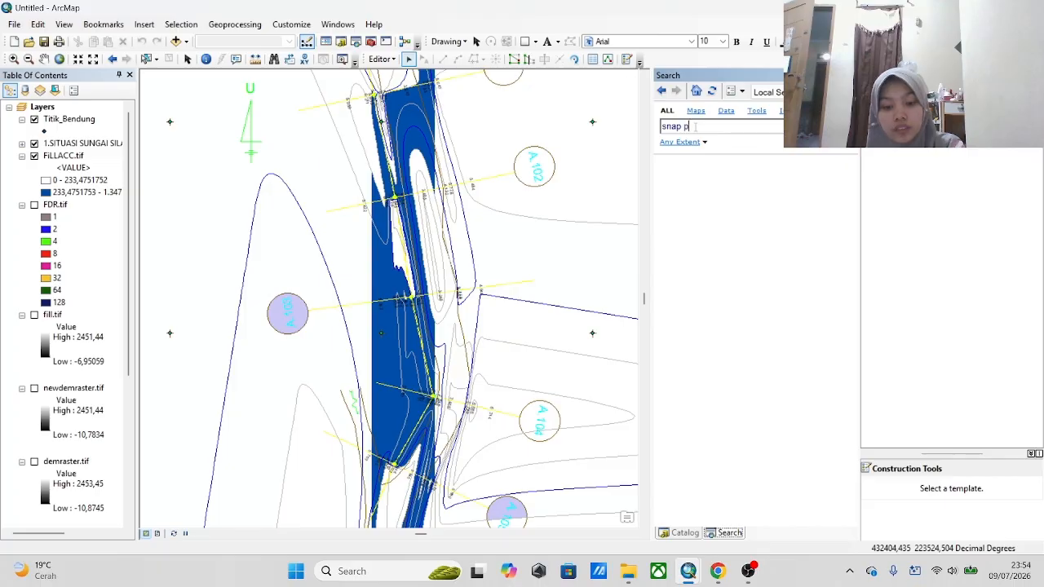
type("our")
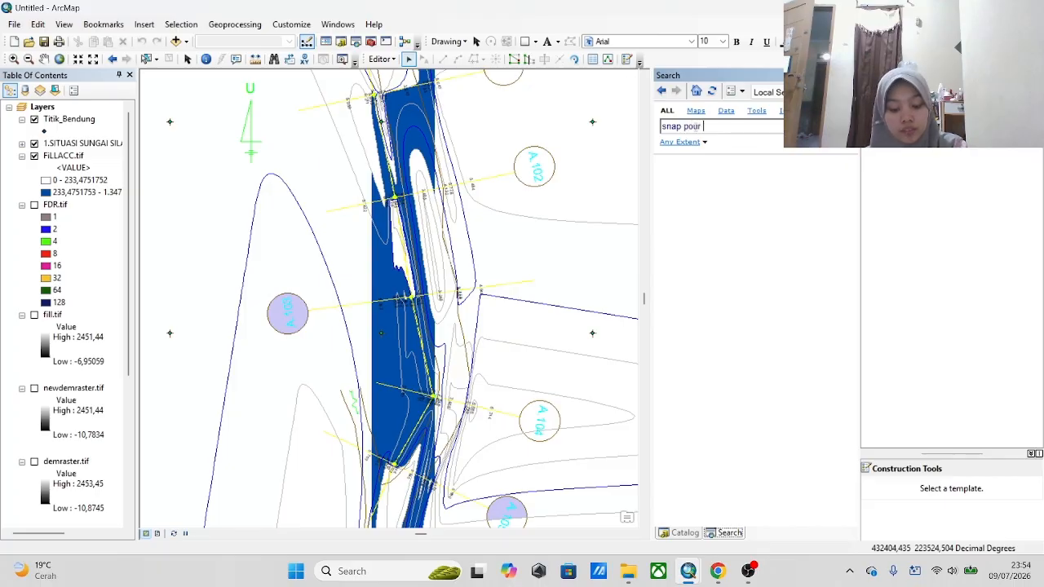
type(" po")
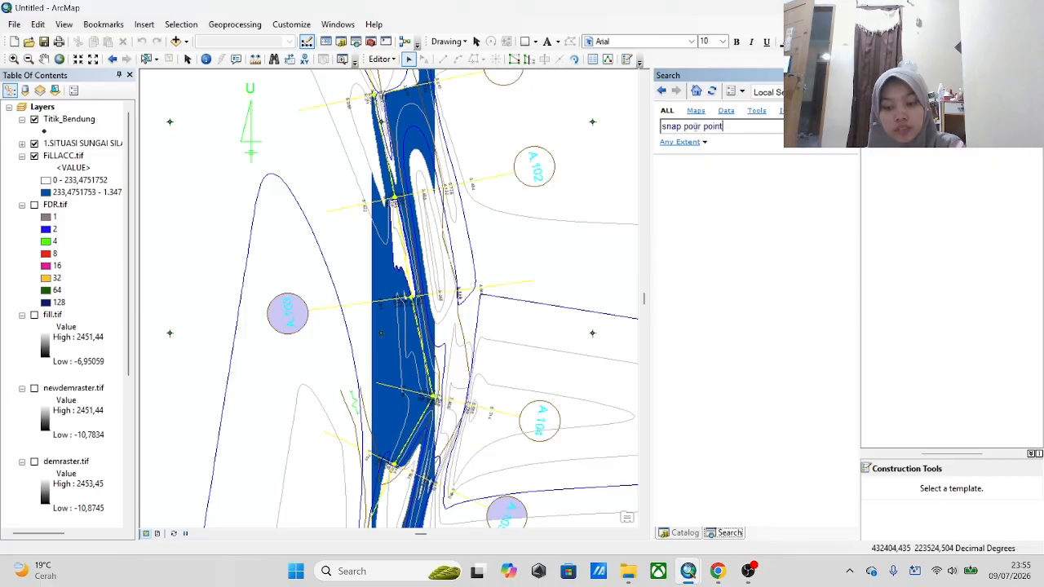
type("int")
key("Return")
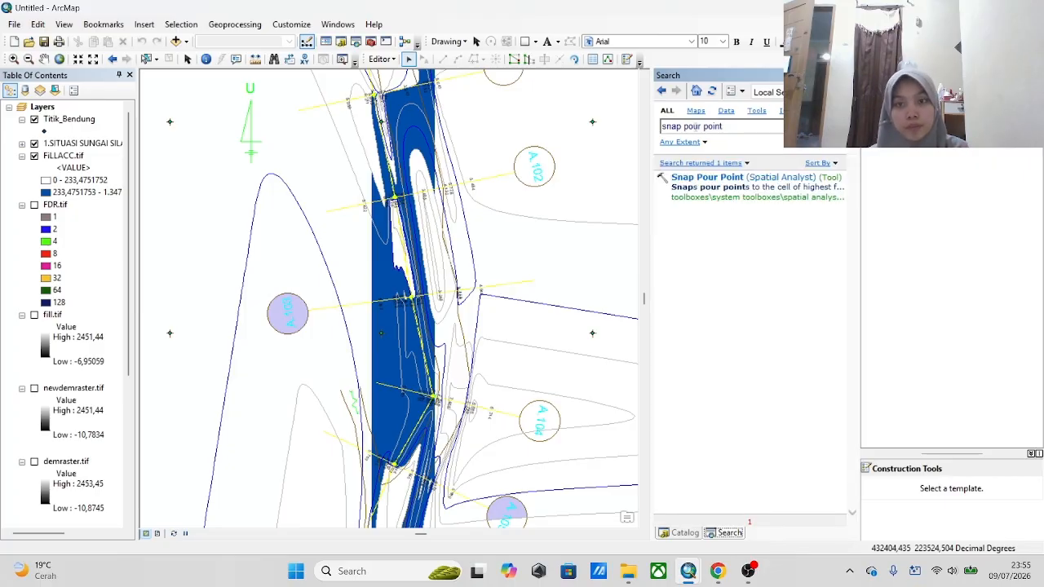
left_click(699, 177)
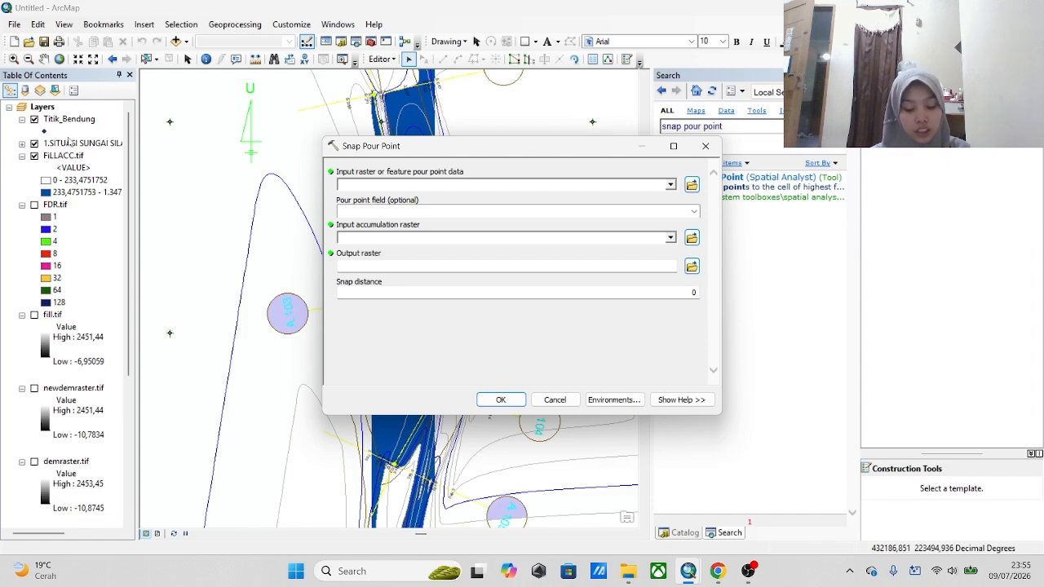
Run Snap Pour Point with Titik_Bendung as pour point data and FiLLACC.tif as accumulation raster, saving snap.tif in the GIS folder.
left_click_drag(72, 123, 465, 186)
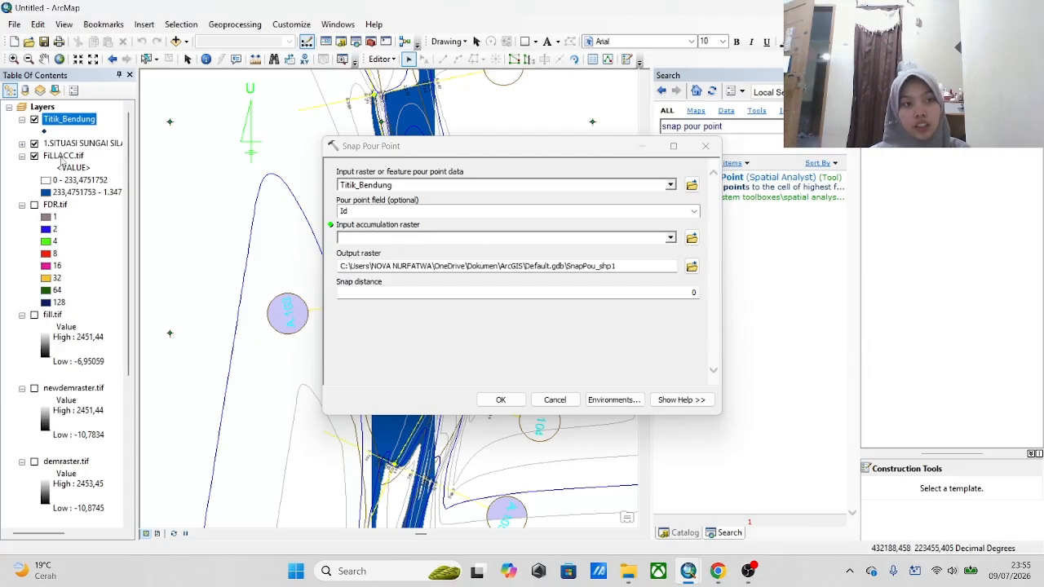
left_click_drag(62, 160, 412, 237)
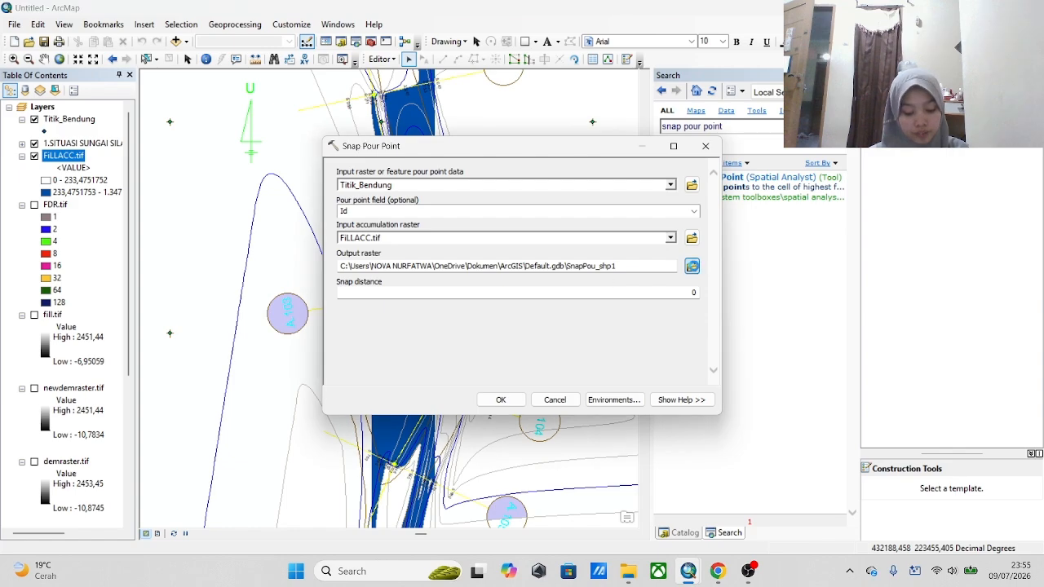
left_click(692, 265)
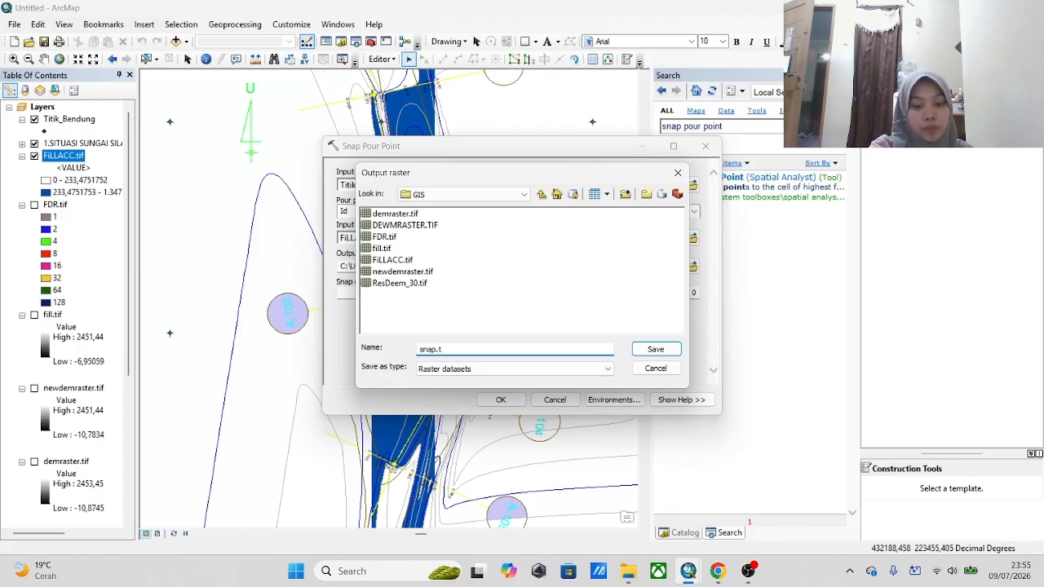
type("snap.tif")
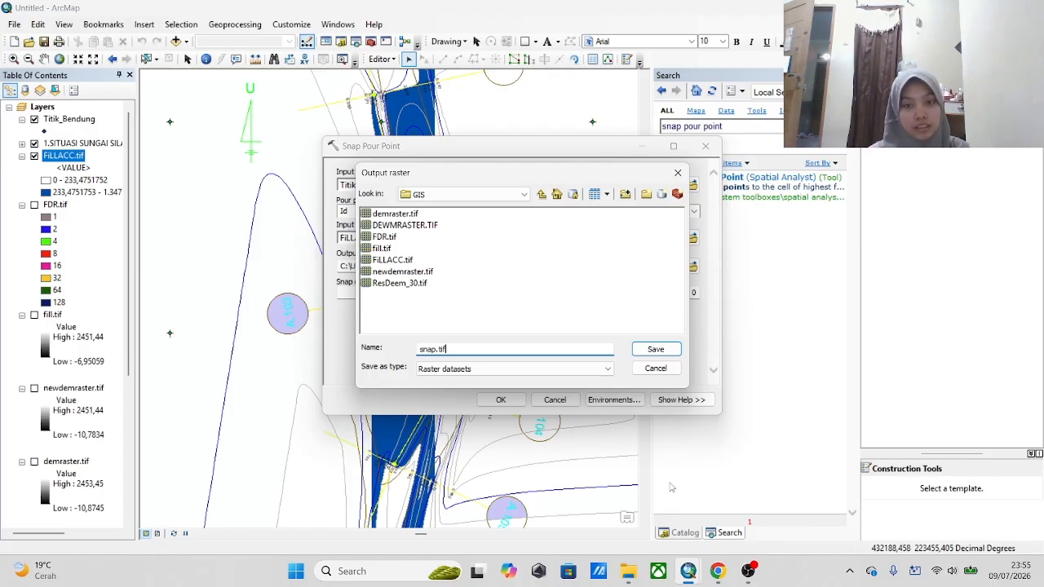
left_click(656, 350)
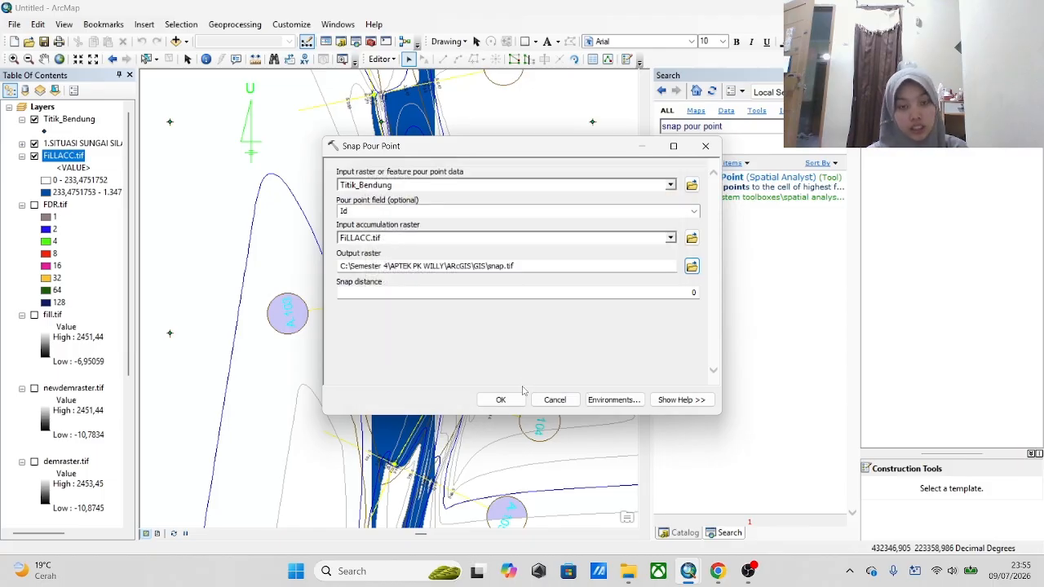
left_click(514, 398)
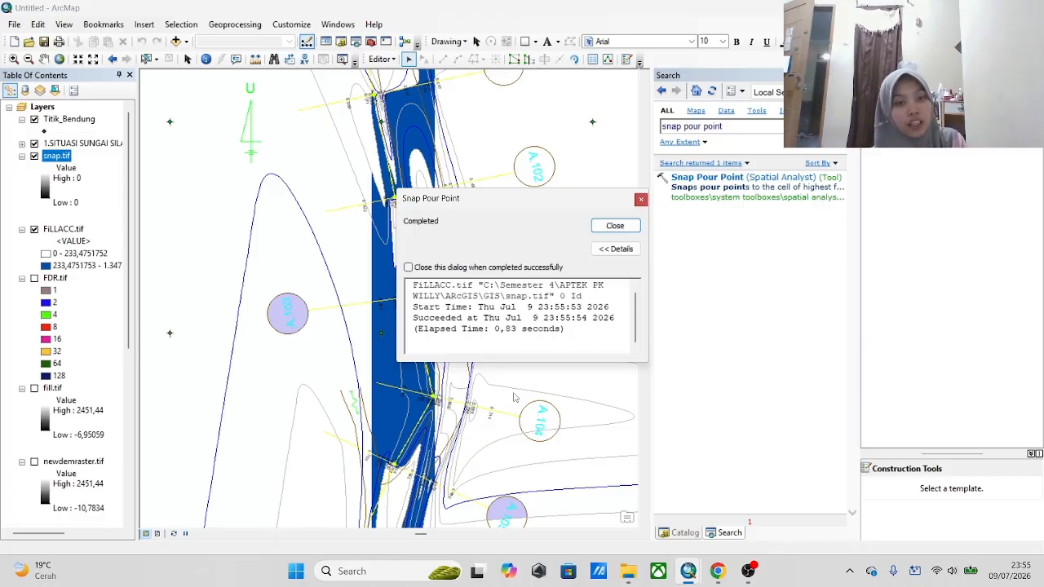
left_click(623, 226)
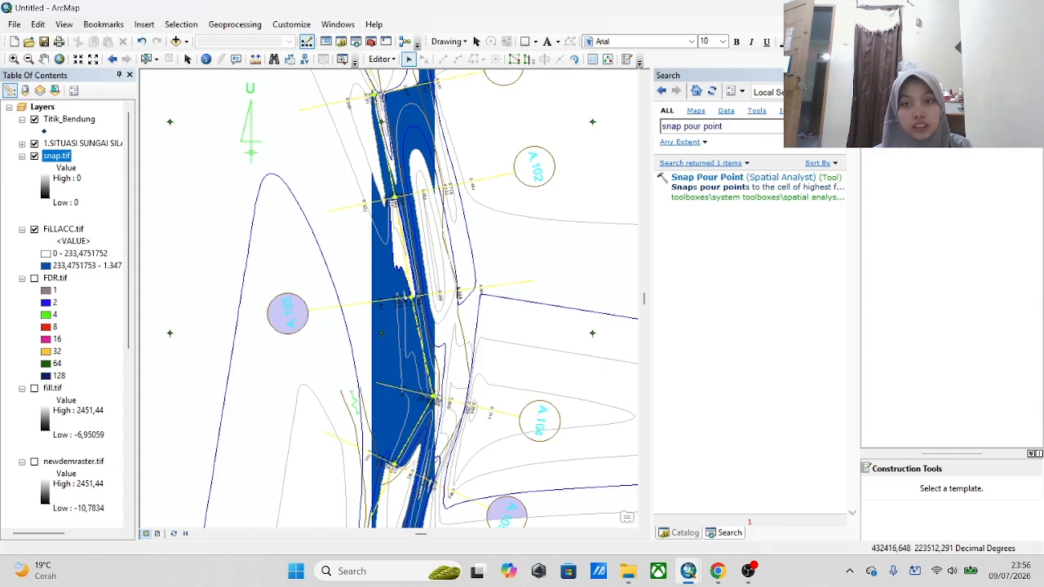
Search the tools for "watershed" and open the Watershed tool.
left_click(742, 125)
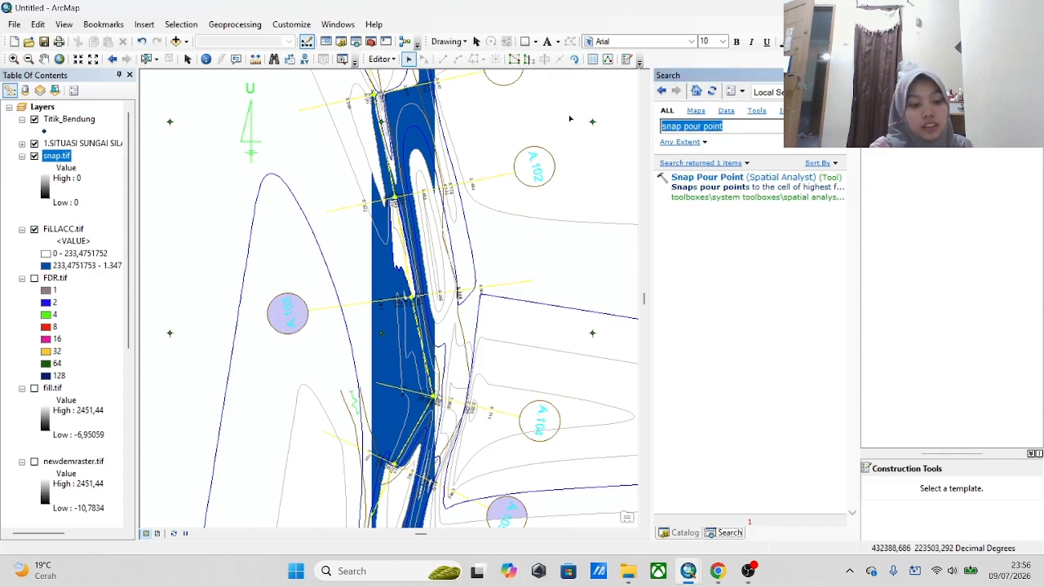
type("waters")
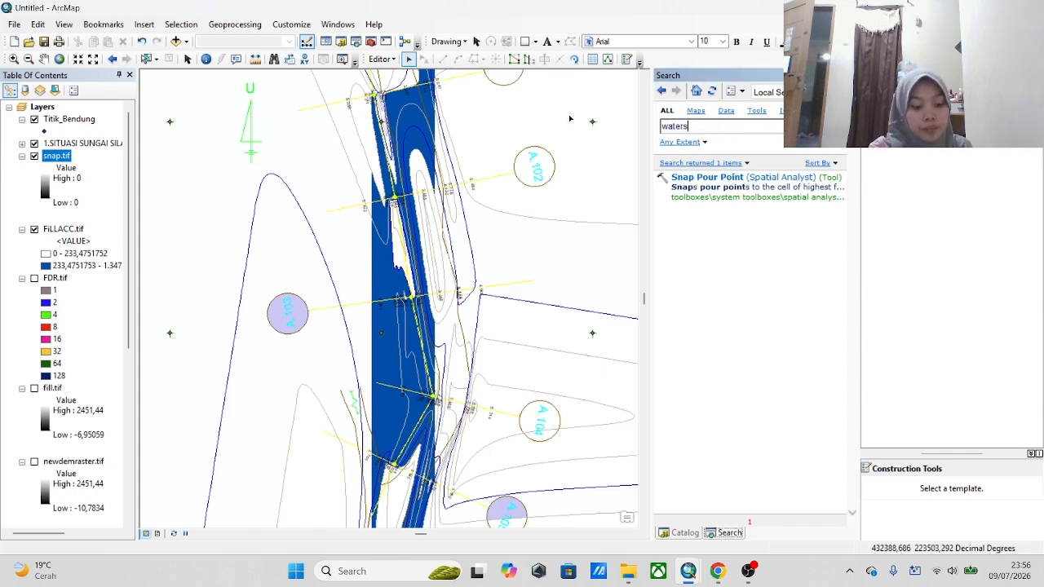
type("hed")
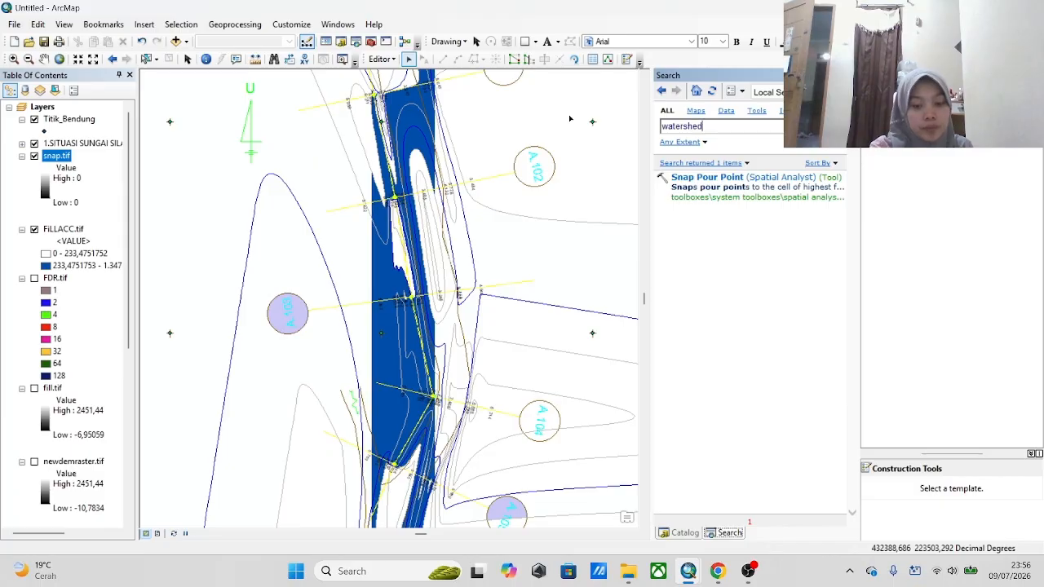
key("Return")
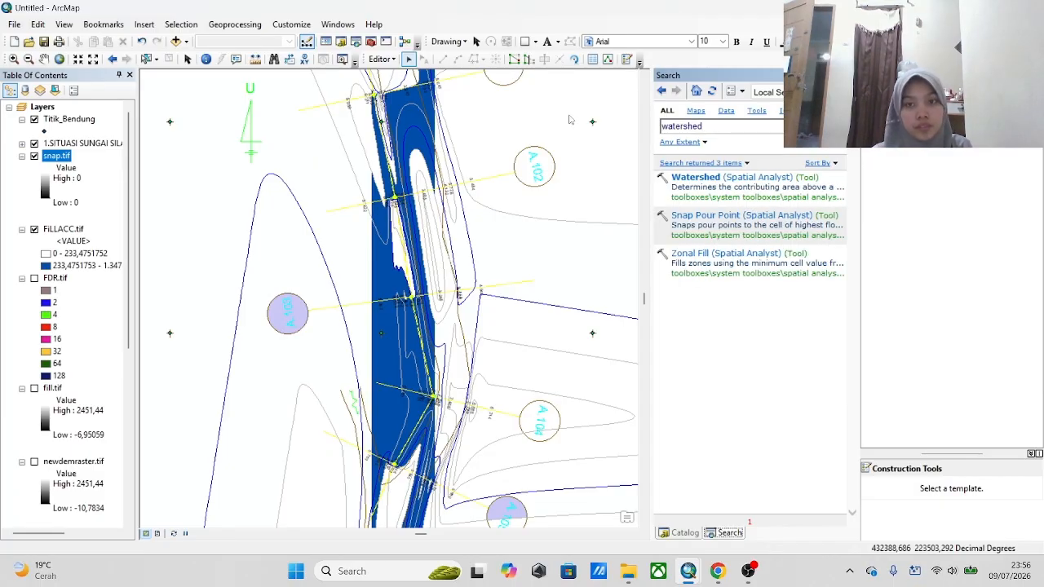
left_click(718, 179)
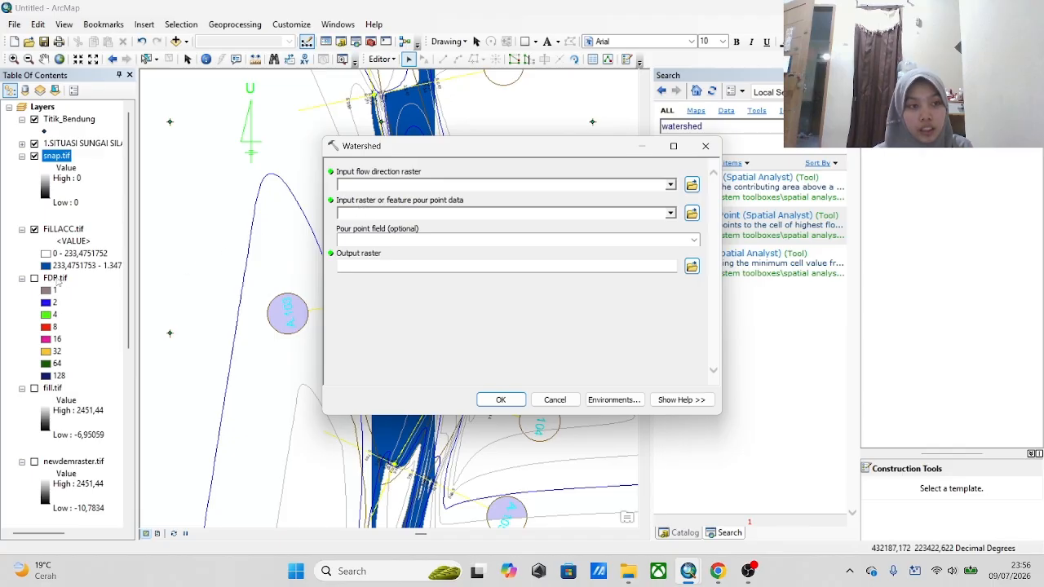
Set FDR.tif as the Watershed flow direction raster and snap.tif as the pour point data.
left_click(55, 278)
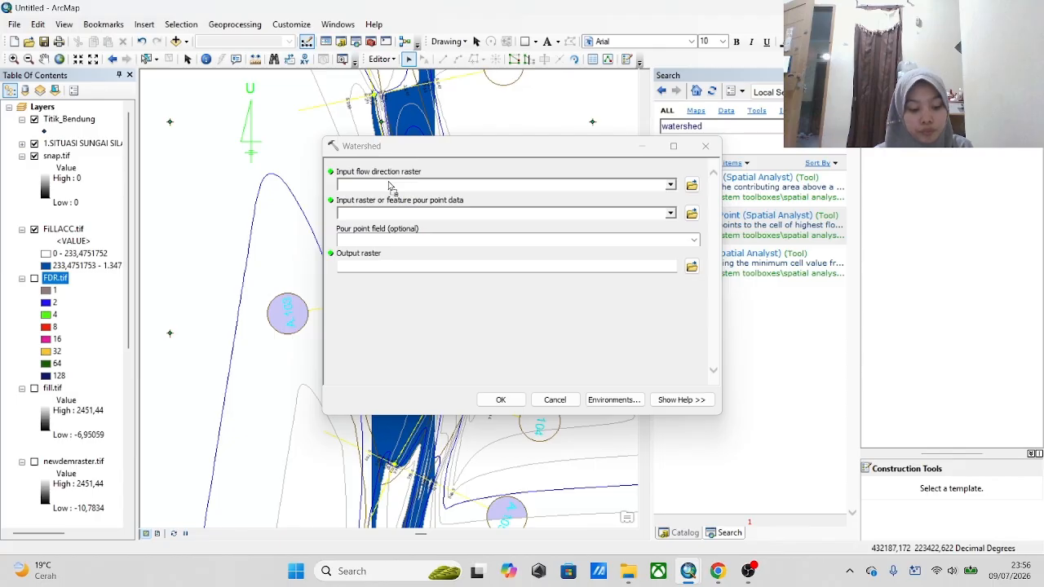
left_click_drag(390, 186, 390, 186)
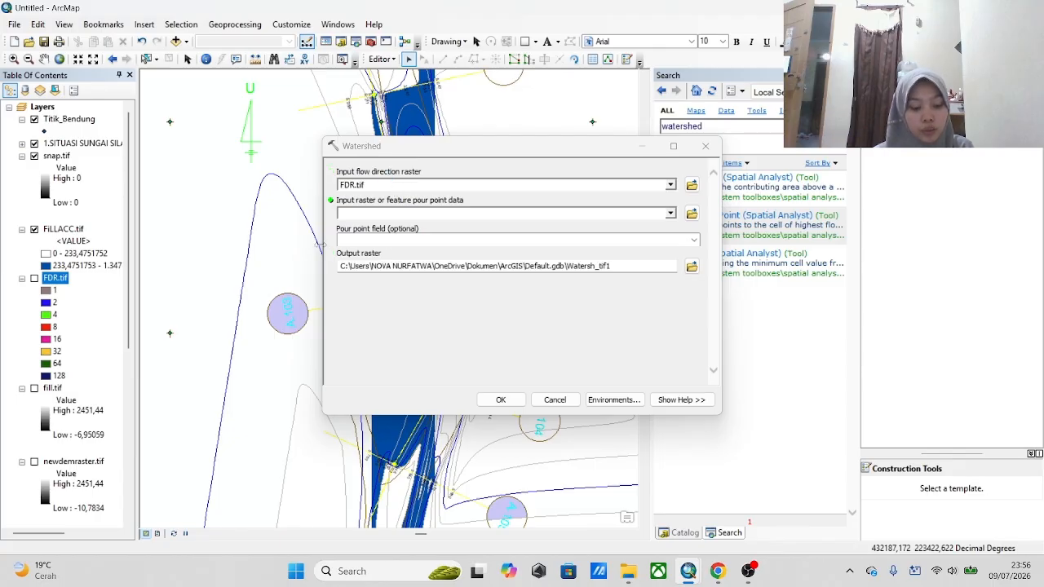
left_click(54, 156)
left_click_drag(55, 157, 397, 214)
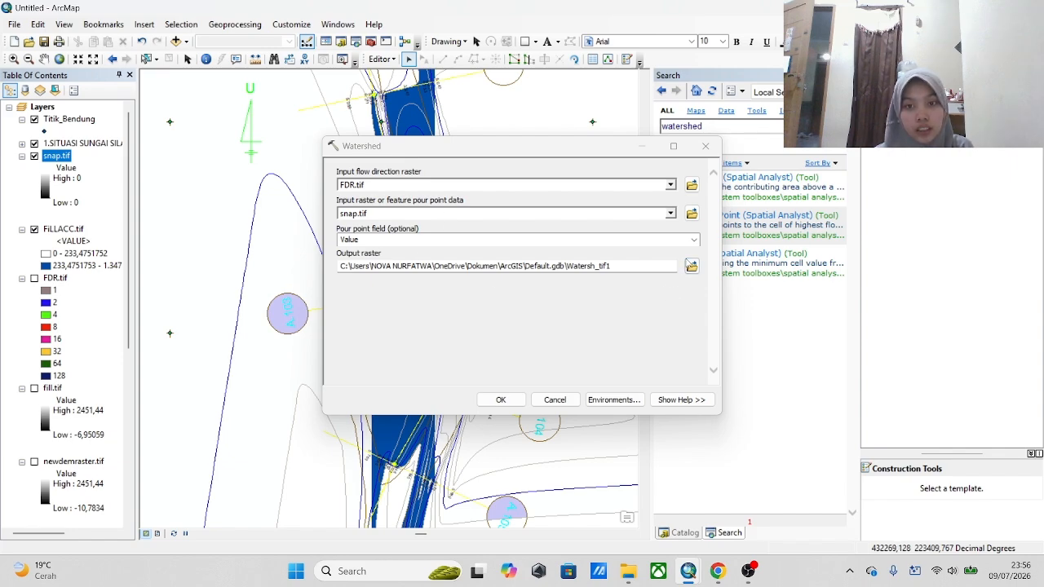
Save the Watershed output as DAS_BENDUNG.tif in the GIS folder and run the tool.
left_click(691, 266)
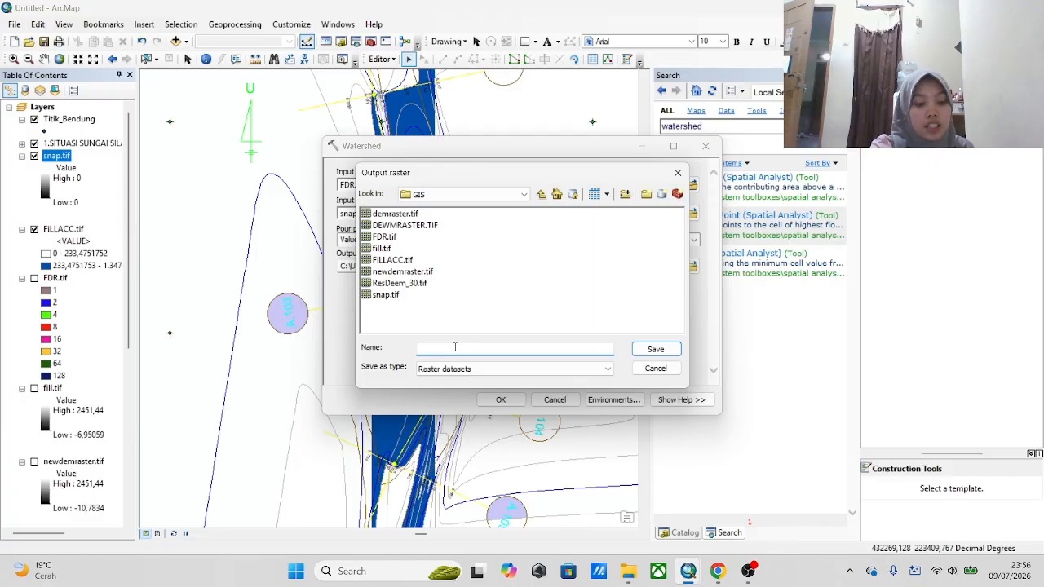
type("DAS_BENDUNG.tif")
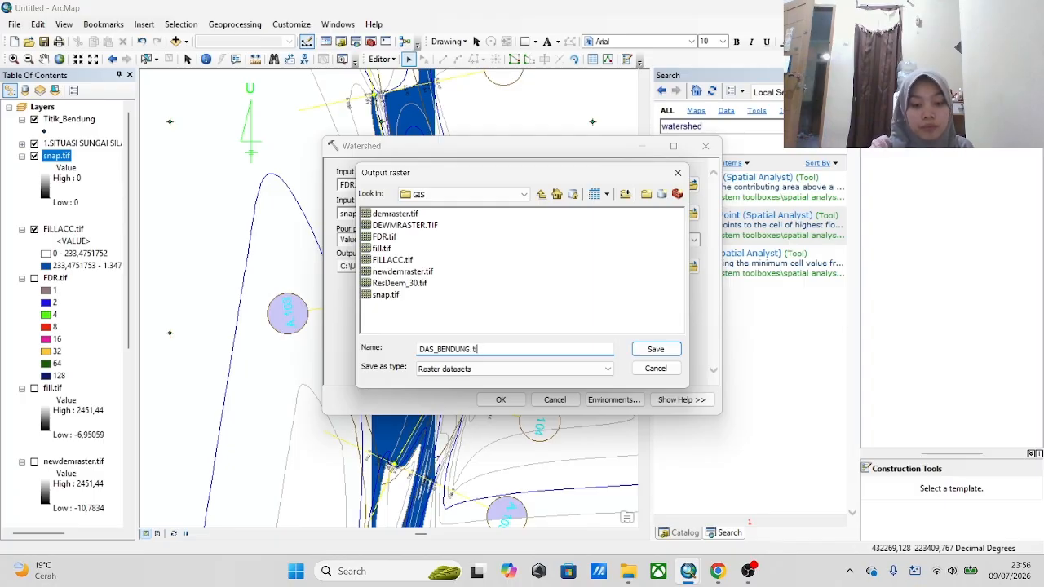
left_click(656, 350)
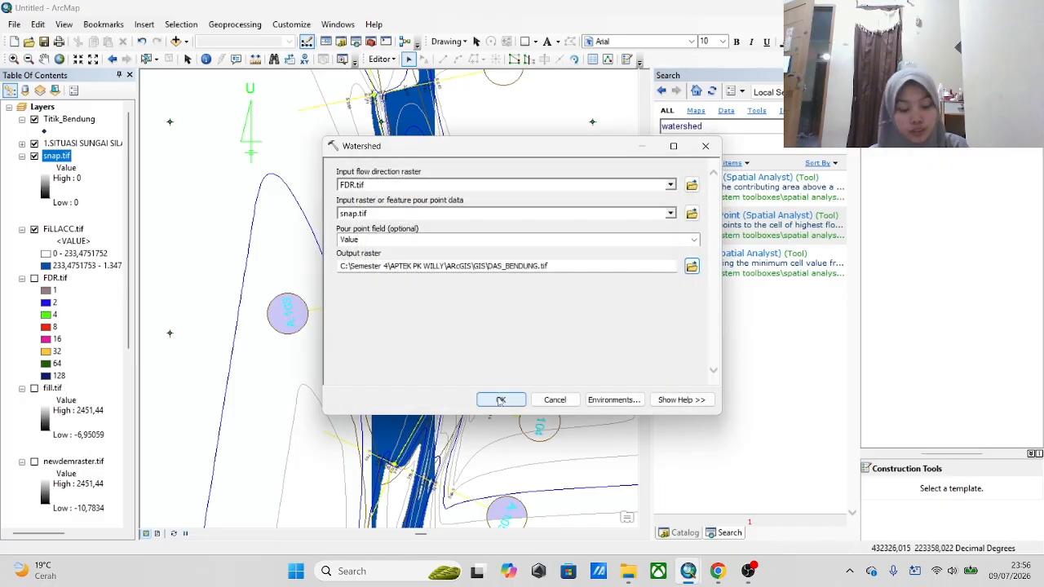
left_click(501, 400)
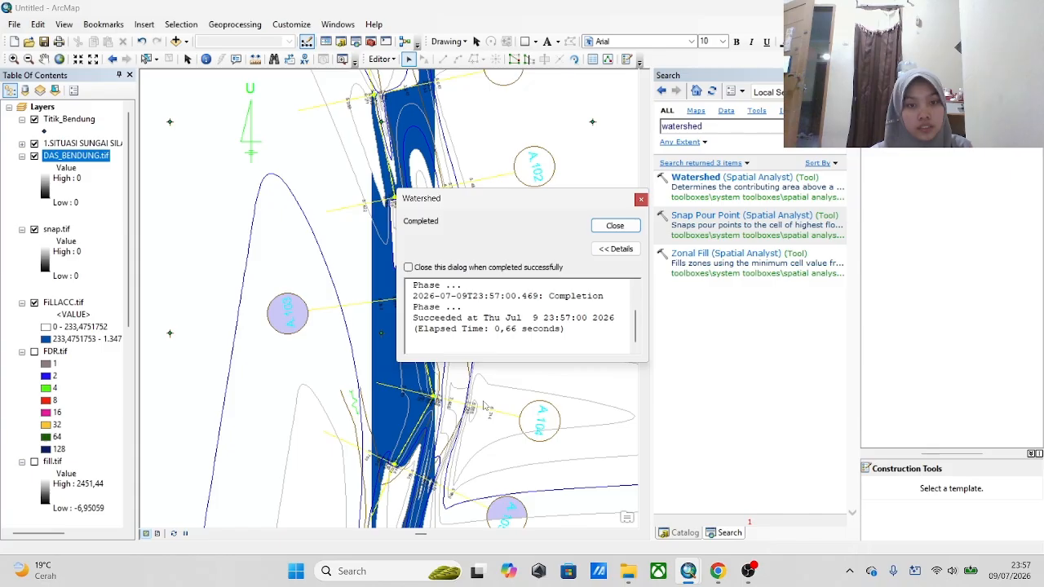
left_click(616, 226)
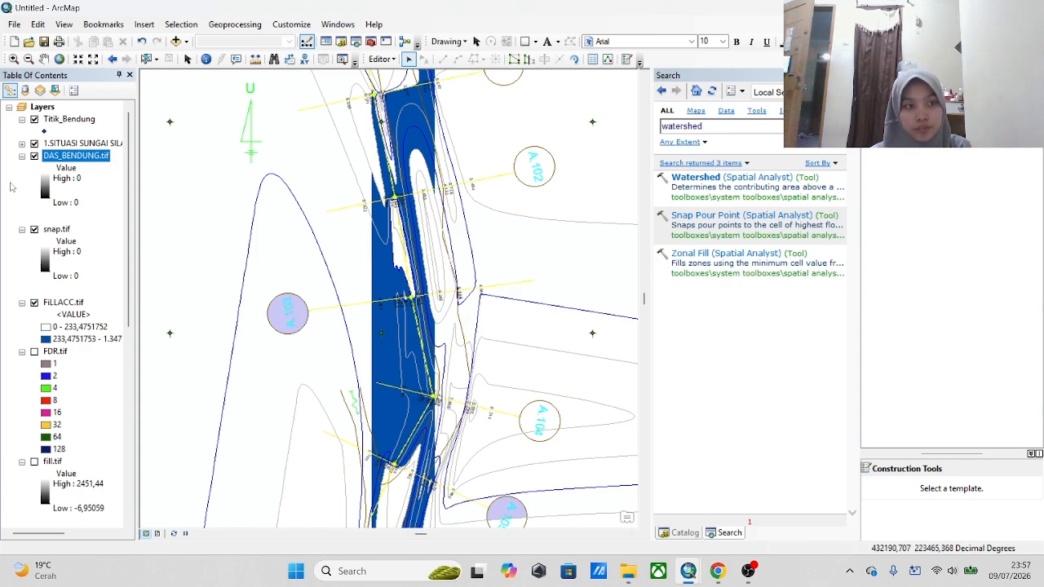
Examine the FiLLACC.tif stream with the river situation drawing and snap.tif hidden, and show both layers again.
left_click(35, 143)
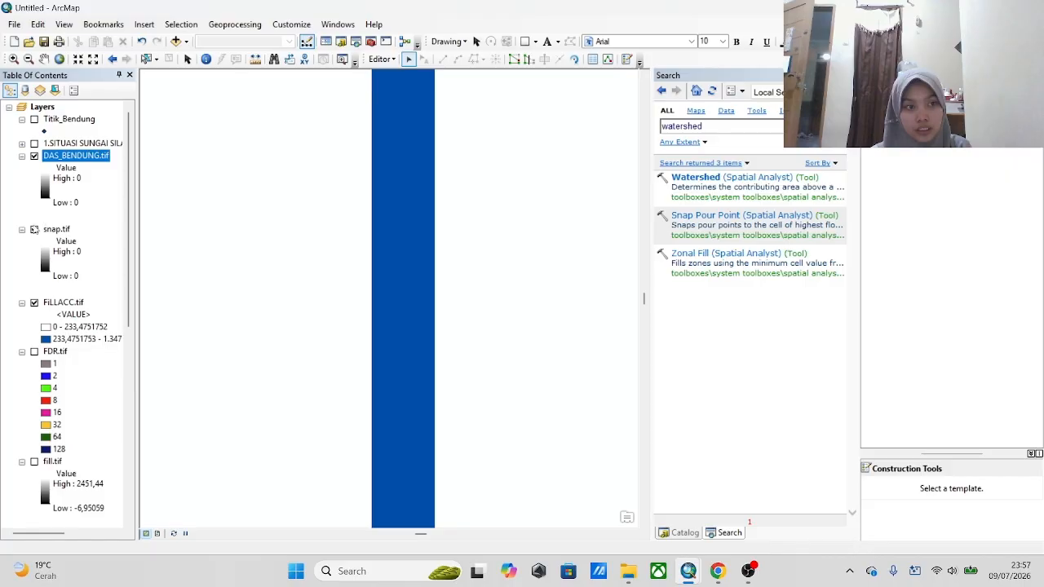
scroll(463, 266, "down", 3)
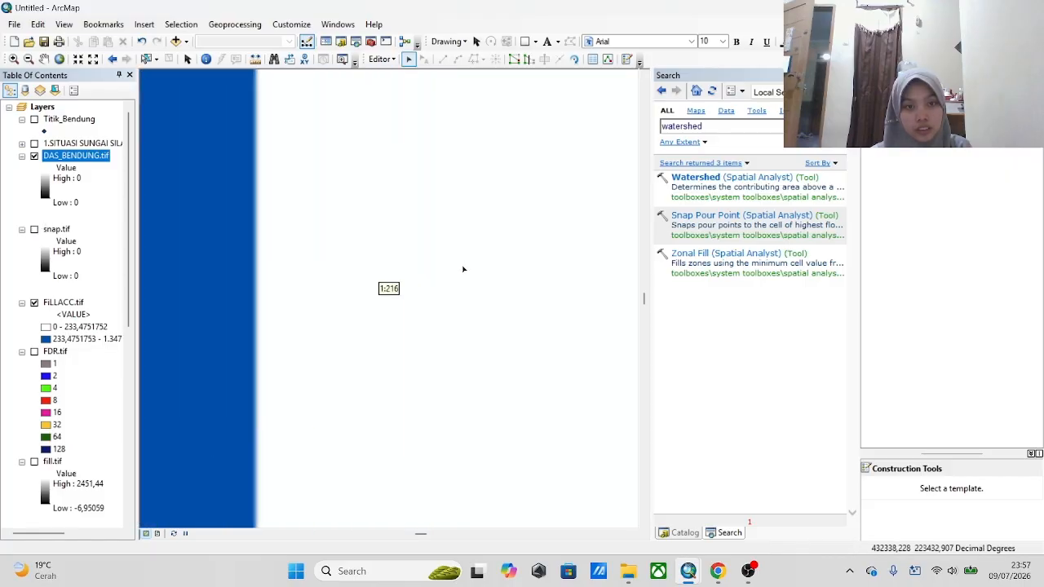
scroll(466, 250, "up", 4)
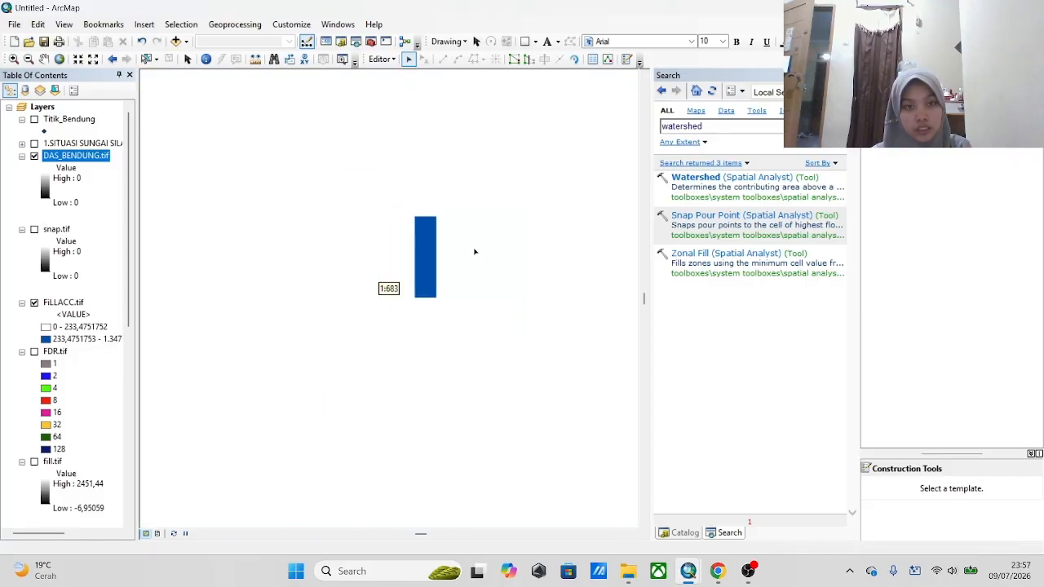
scroll(455, 270, "down", 3)
scroll(445, 275, "up", 4)
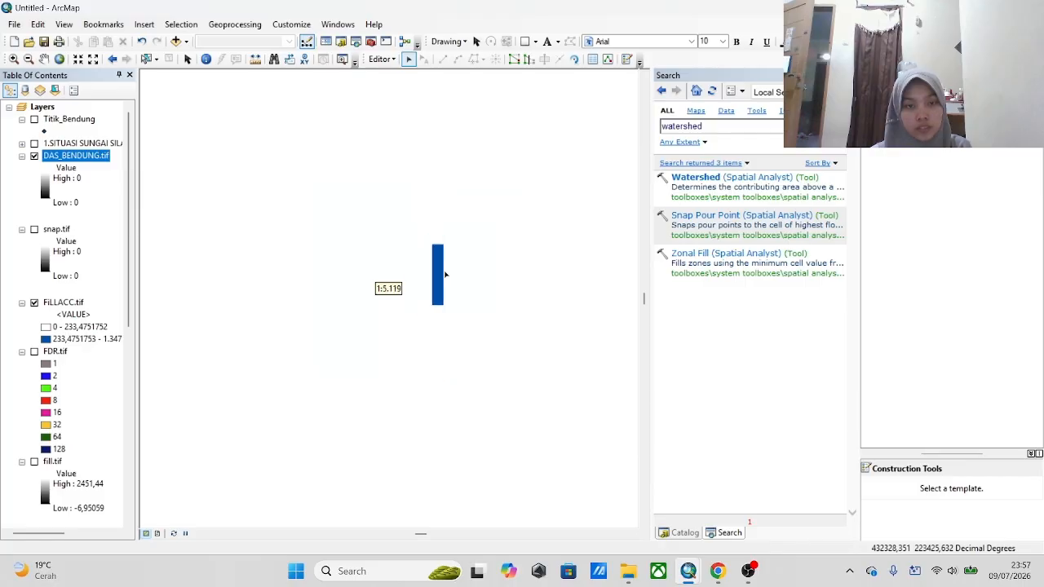
scroll(446, 275, "down", 2)
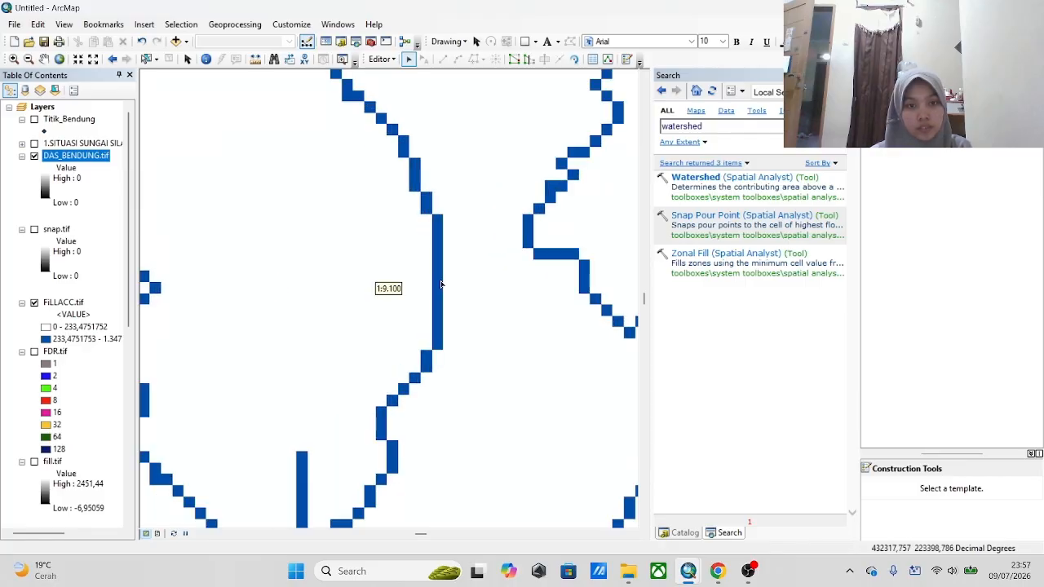
left_click(35, 229)
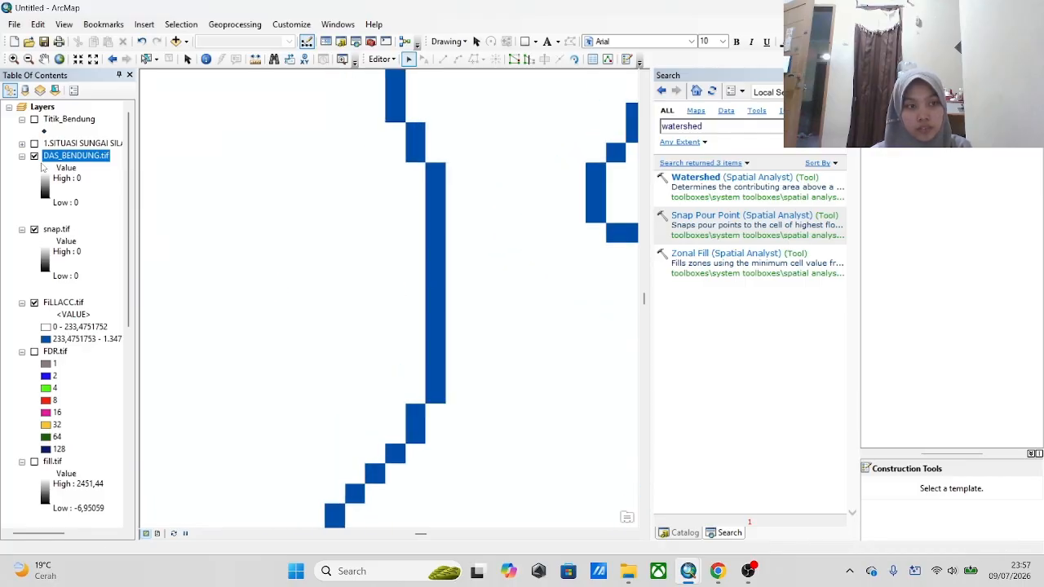
left_click(35, 144)
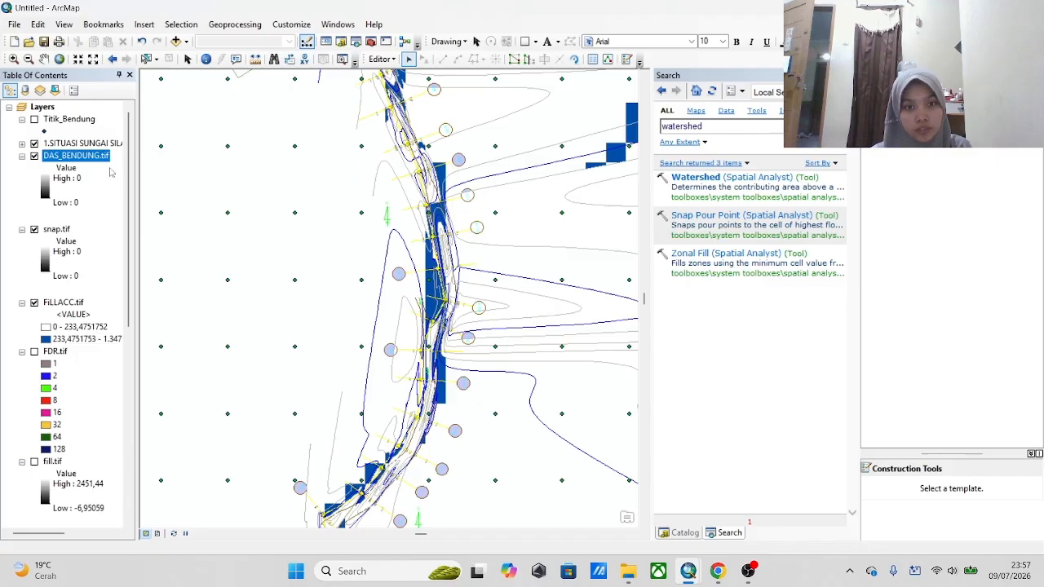
Select the weir point on the stream just below cross-section A 103 and stop editing.
scroll(428, 283, "down", 1)
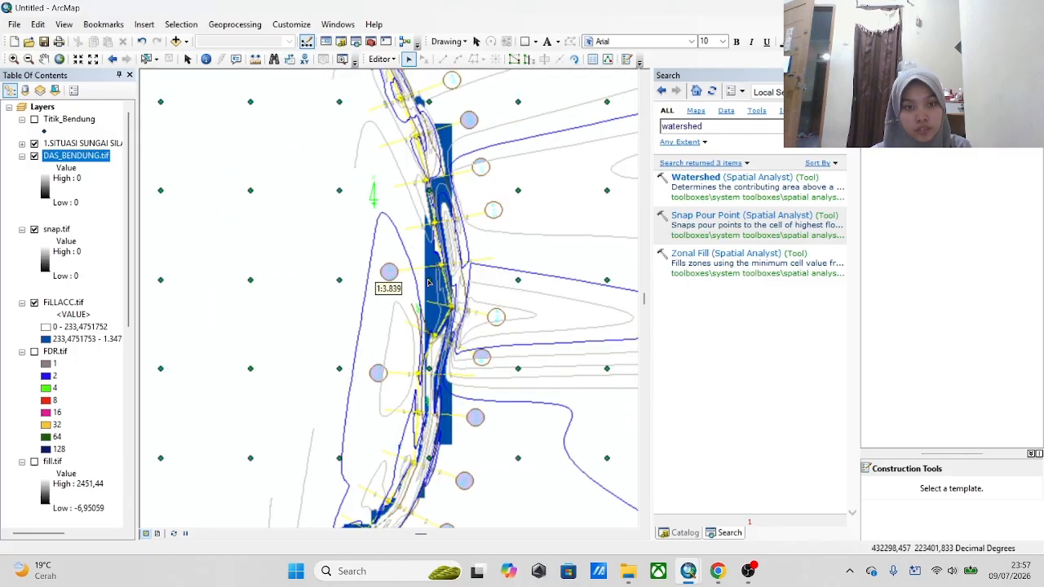
scroll(429, 283, "down", 2)
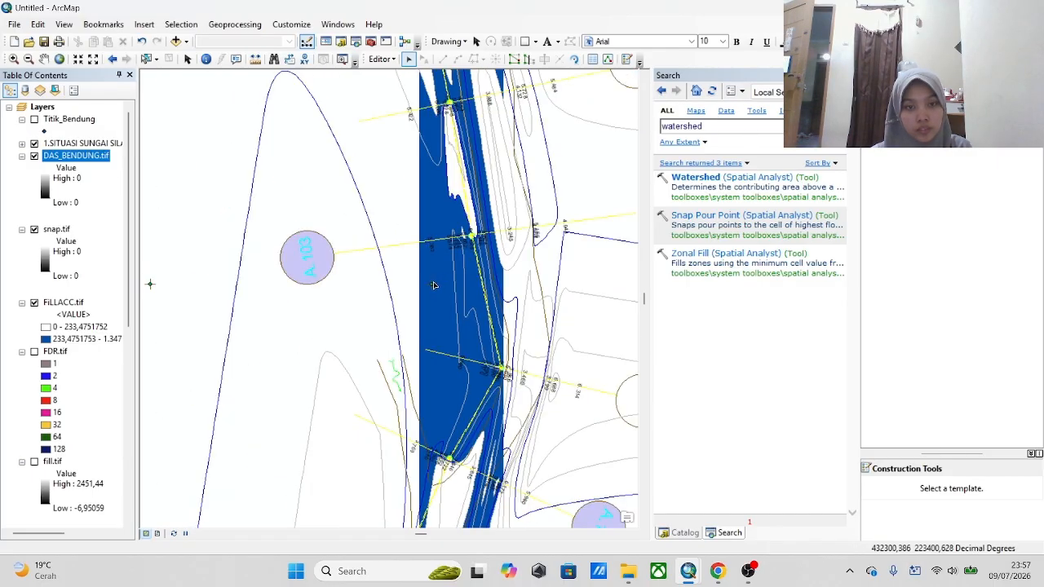
left_click(432, 285)
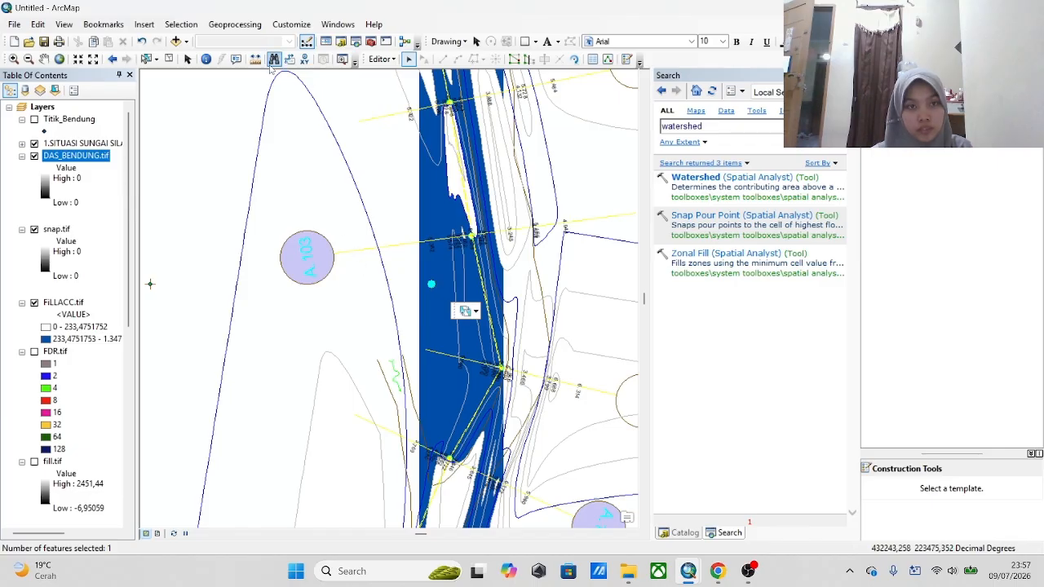
left_click(393, 62)
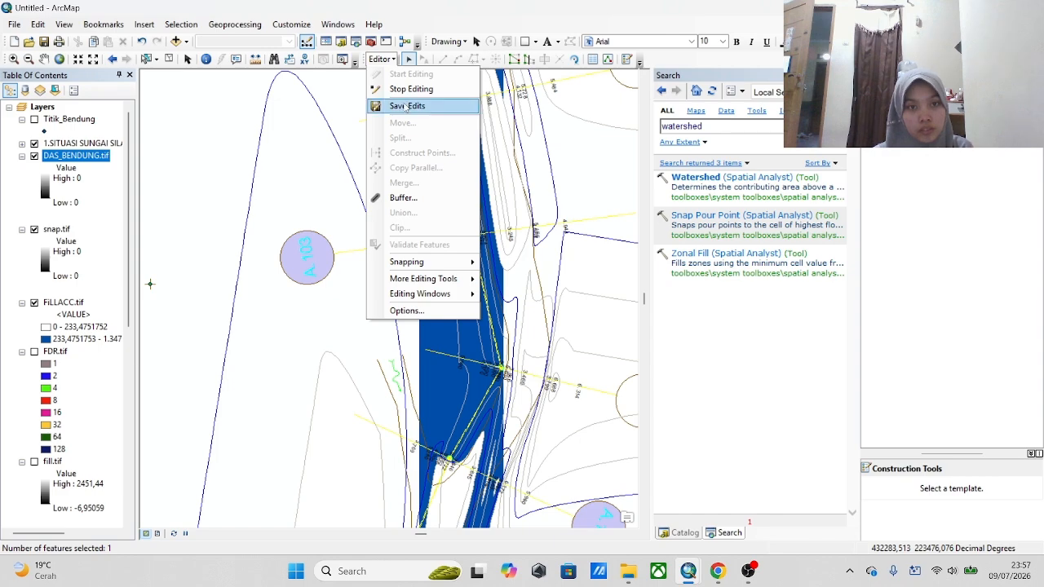
left_click(410, 89)
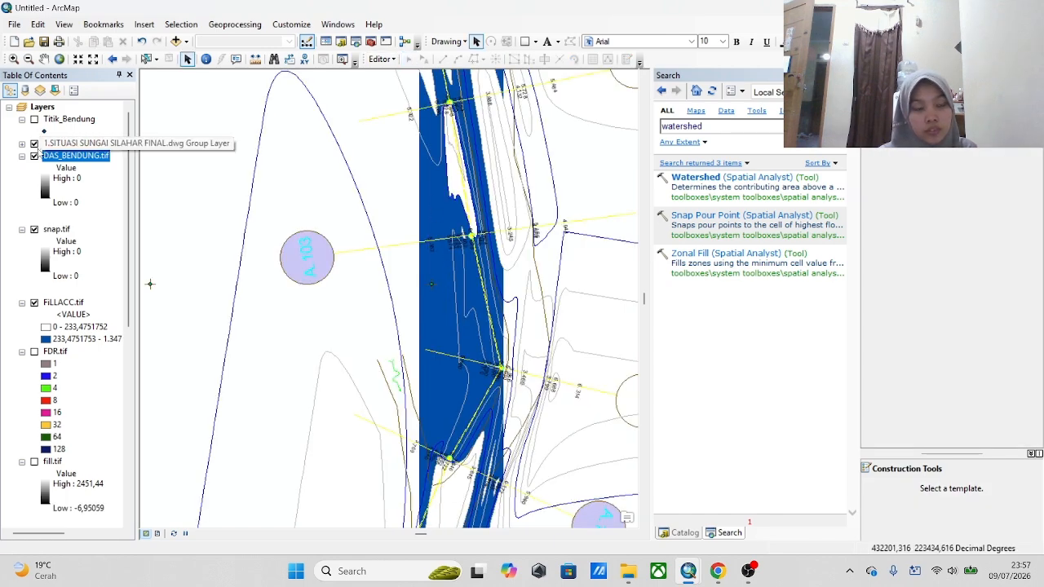
left_click(748, 571)
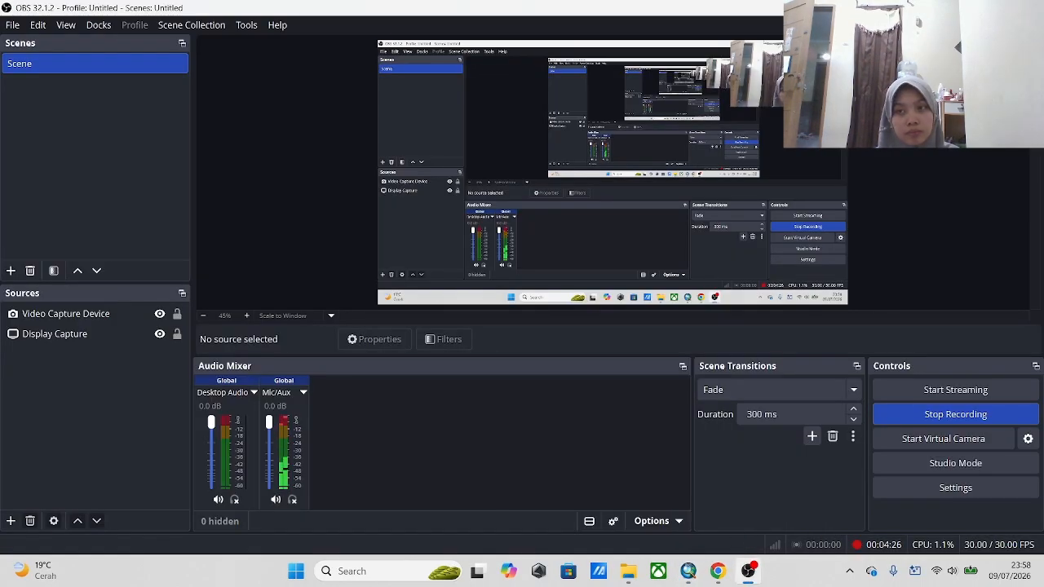
left_click(748, 571)
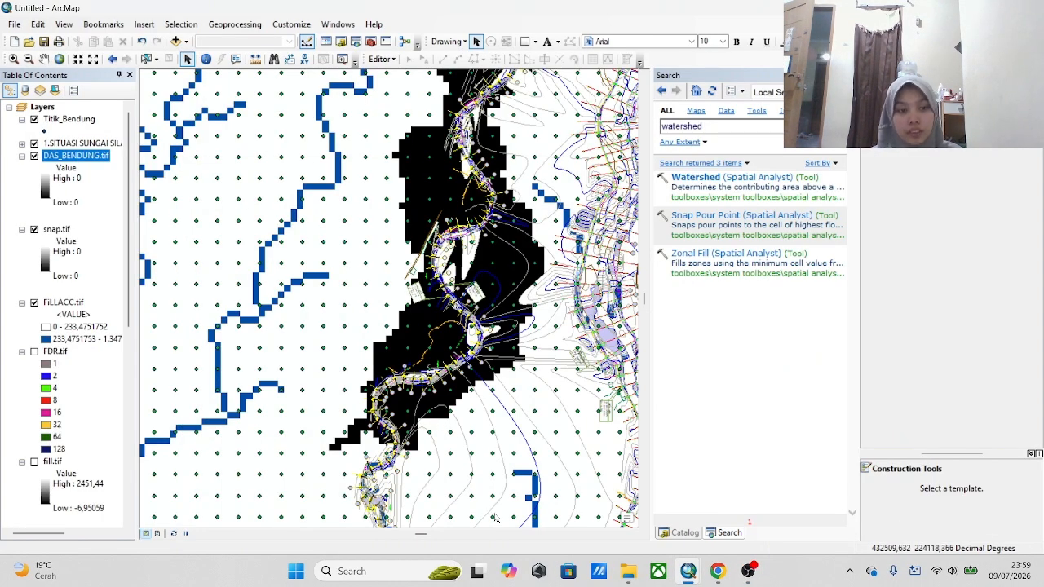
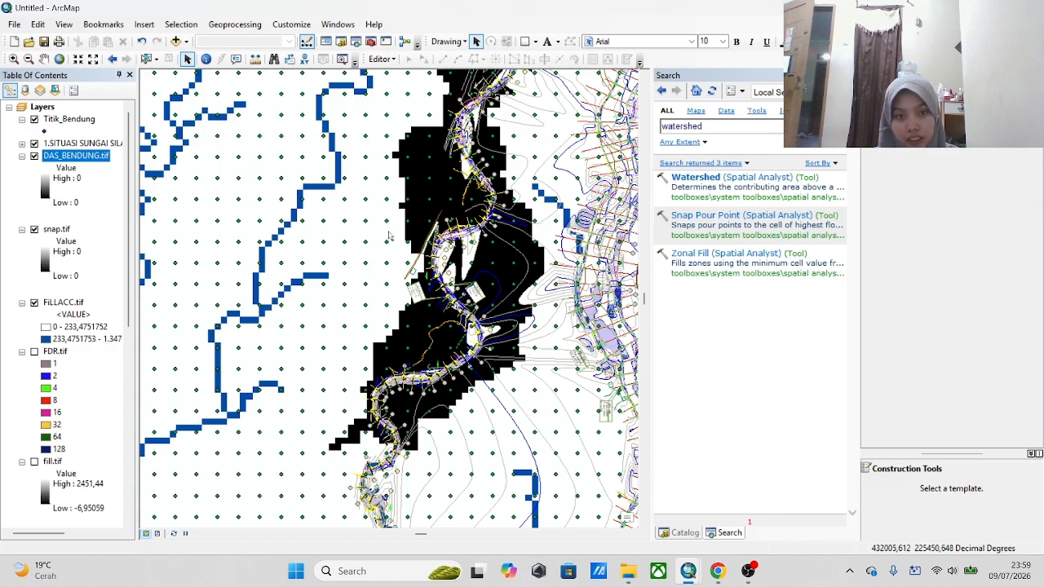
scroll(396, 326, "down", 1)
scroll(395, 255, "up", 1)
scroll(394, 255, "up", 2)
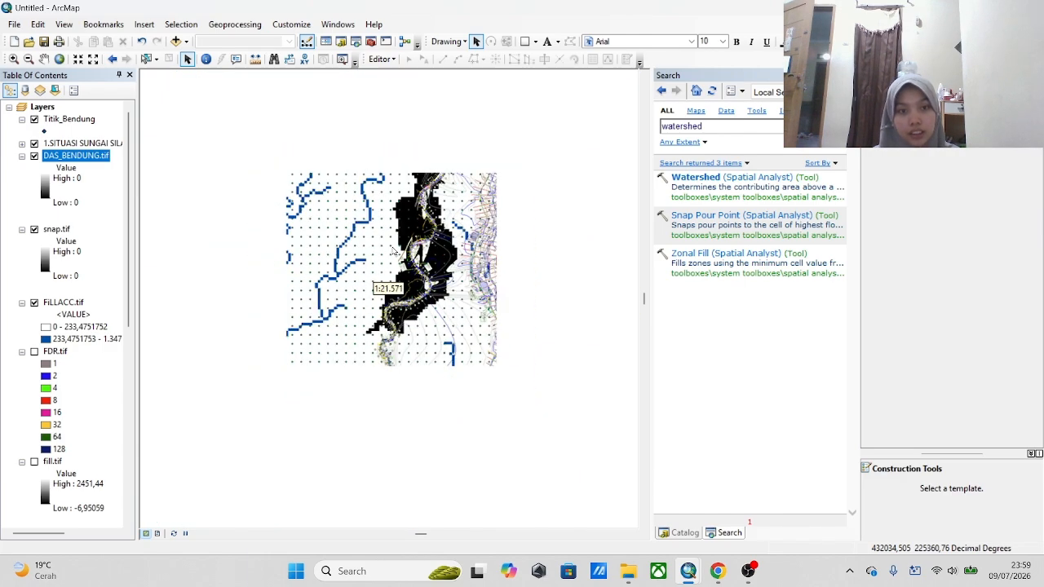
scroll(376, 285, "down", 3)
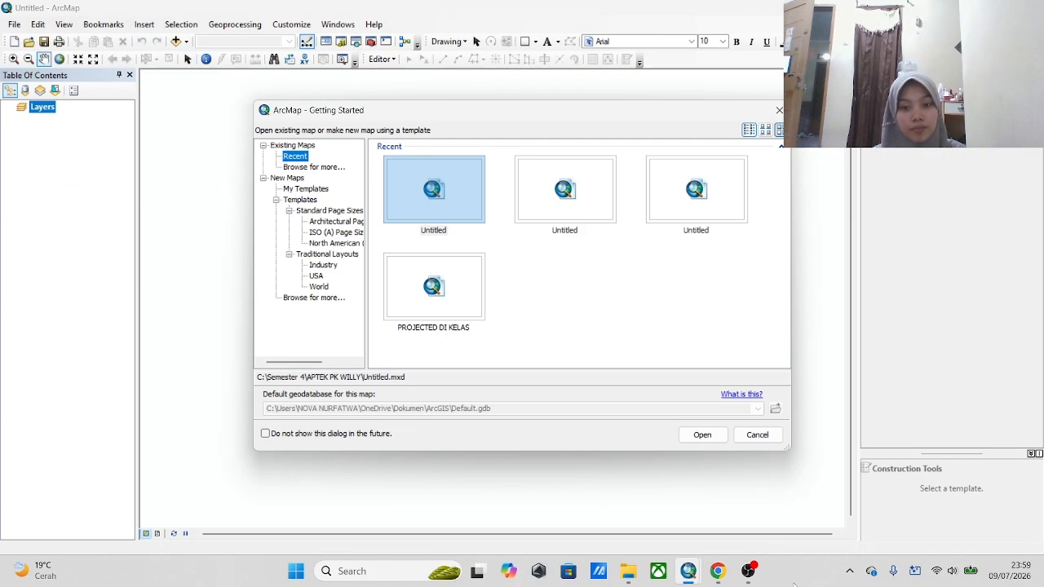
mouse_move(748, 571)
left_click(706, 519)
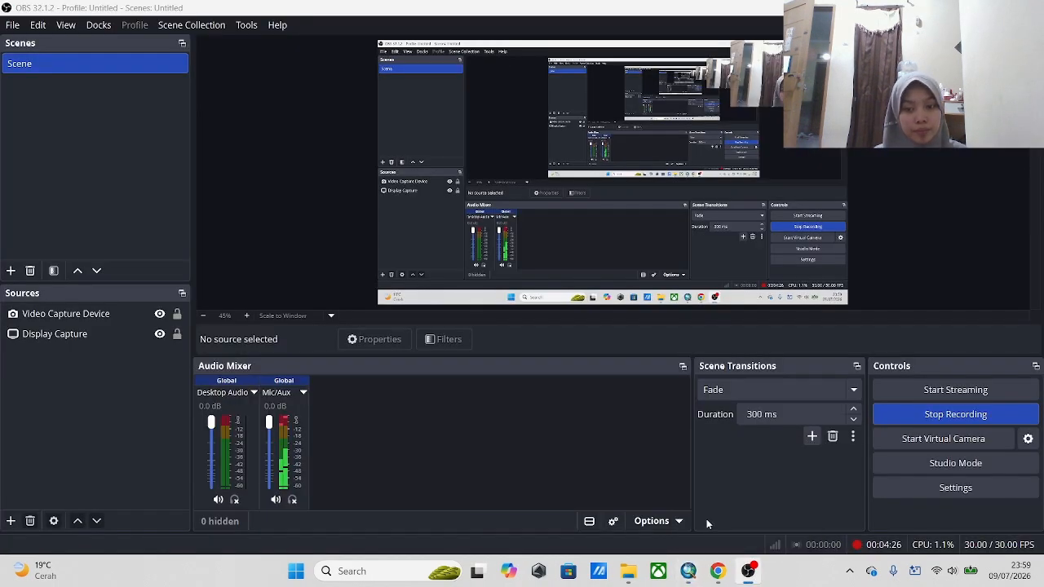
left_click(974, 414)
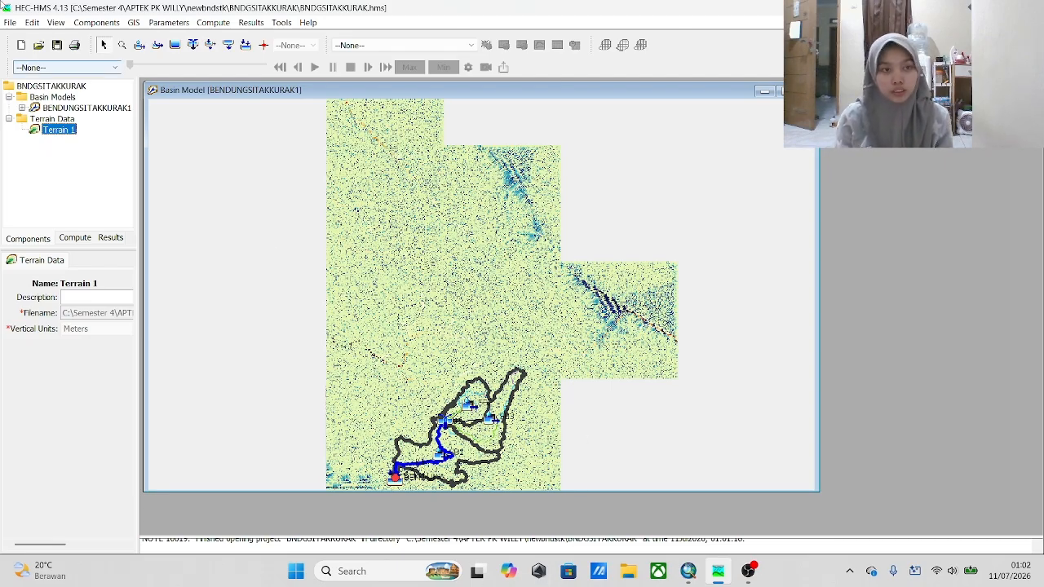
In HEC-HMS, check the Subbasins entry among the map layers of the BENDUNGSITAKKURAK1 basin model and close the list.
left_click(55, 22)
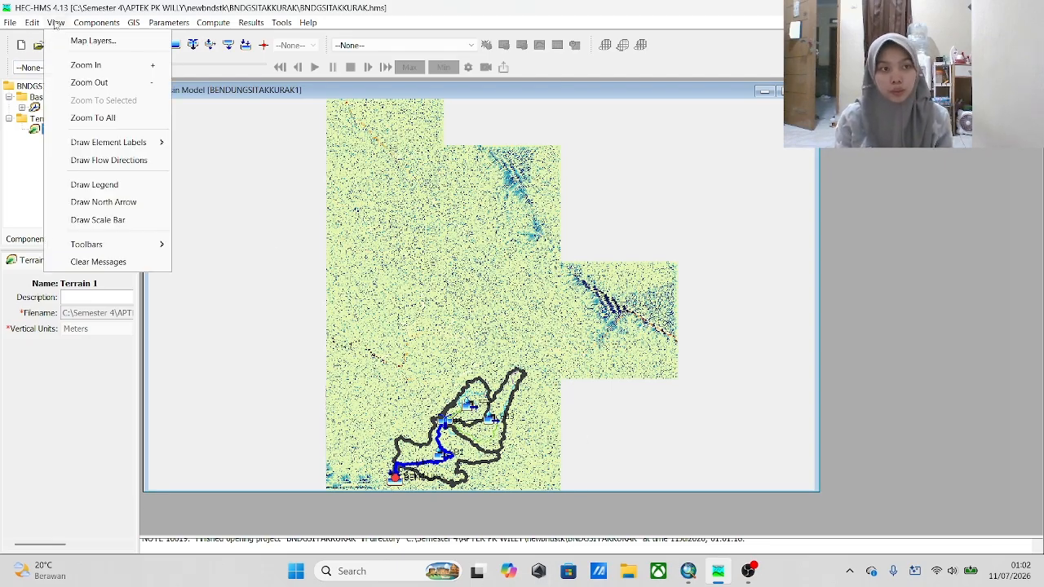
left_click(92, 41)
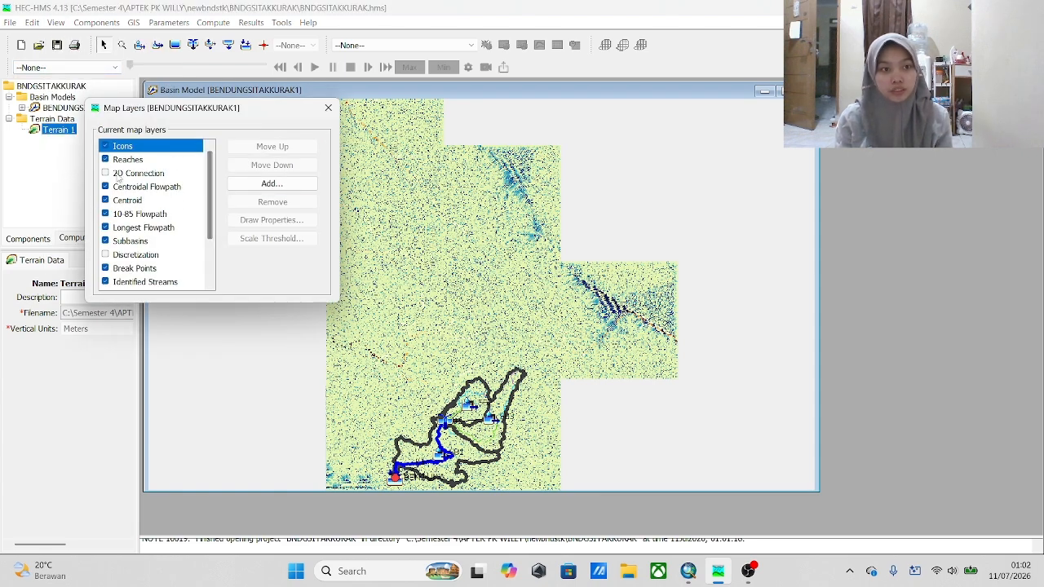
left_click(131, 243)
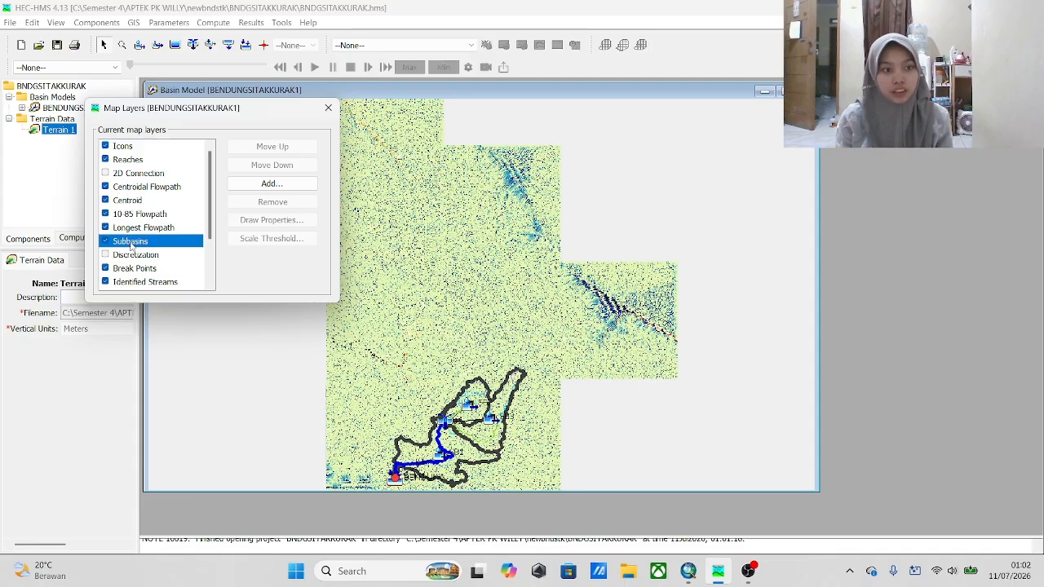
left_click(328, 108)
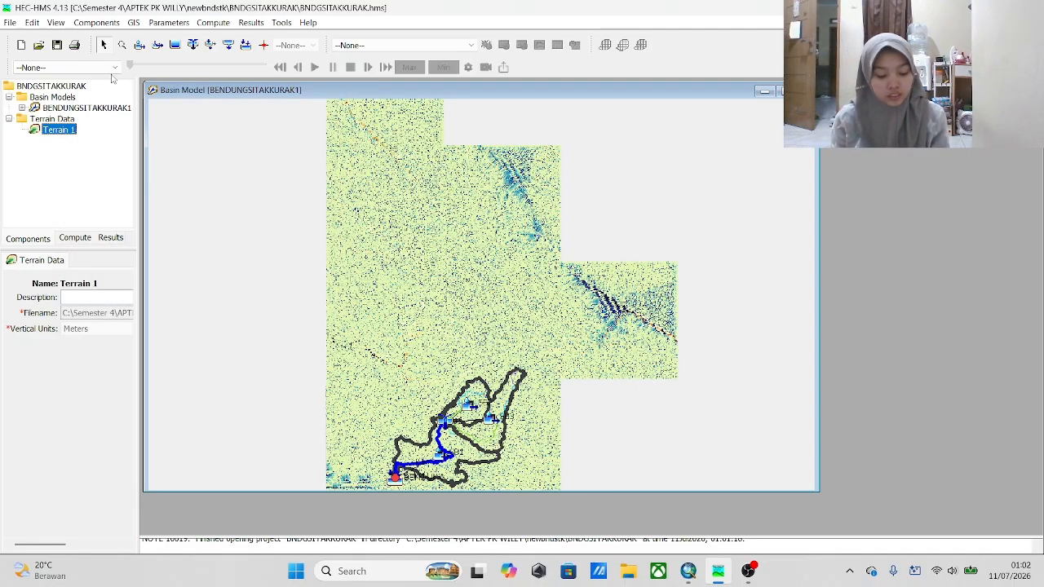
Start a layer export from the basin model with Subbasins as the layer type, proceeding to the destination file setting.
left_click(133, 22)
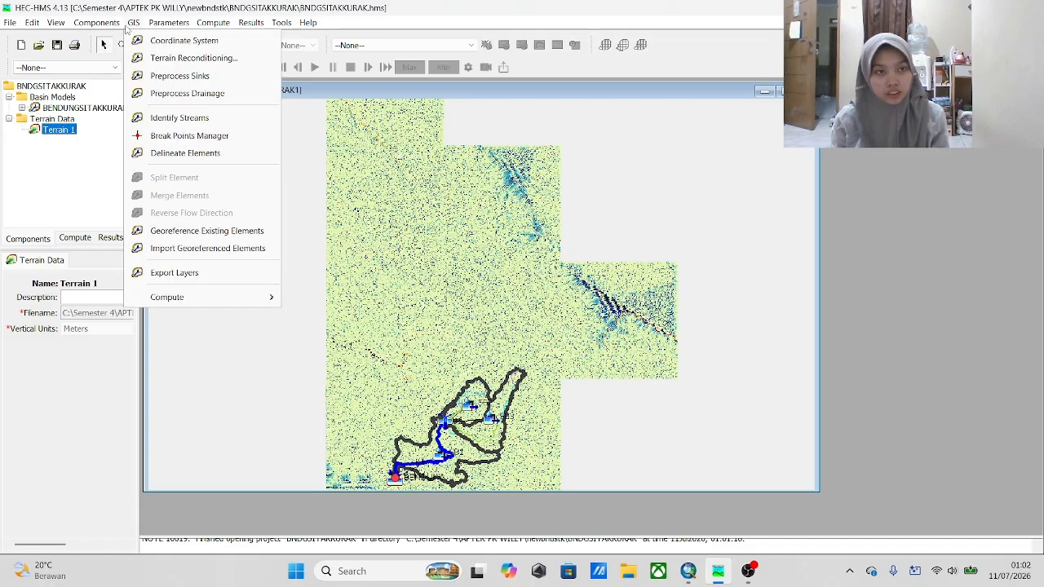
left_click(174, 272)
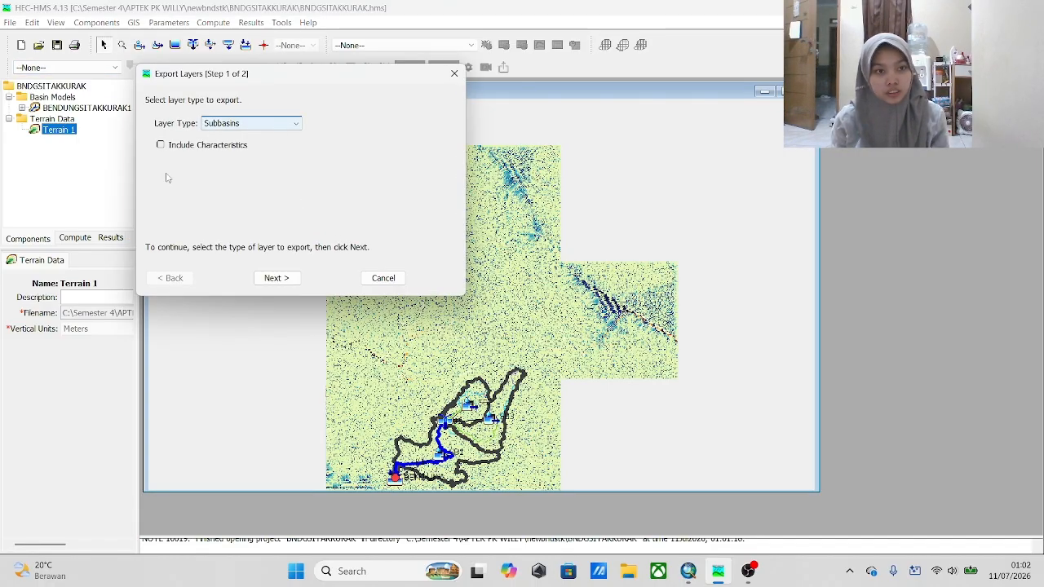
left_click(276, 279)
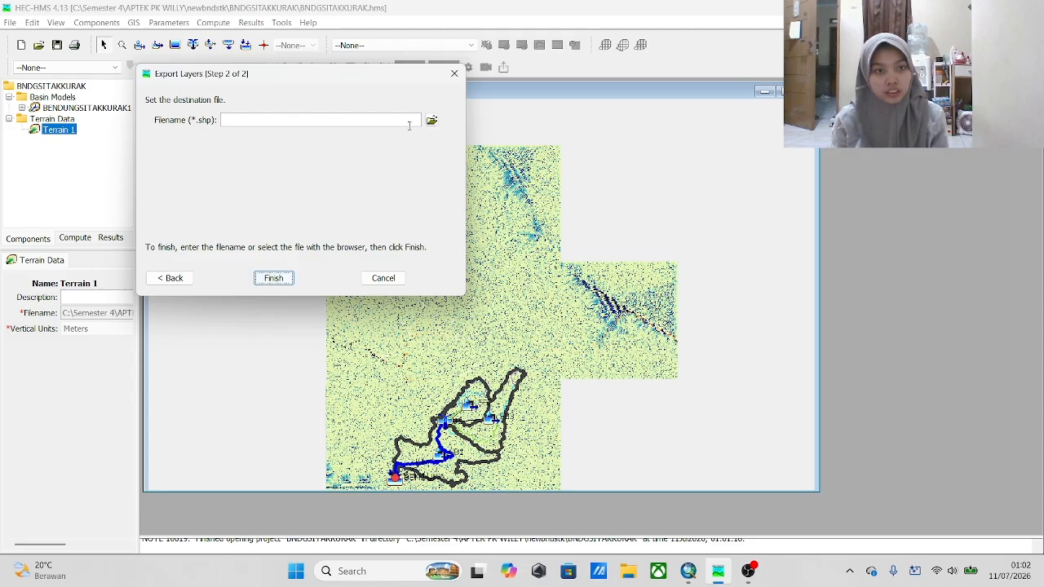
Look through the existing files in the GIS folder offered as the export destination, leaving the file browser without saving.
left_click(432, 120)
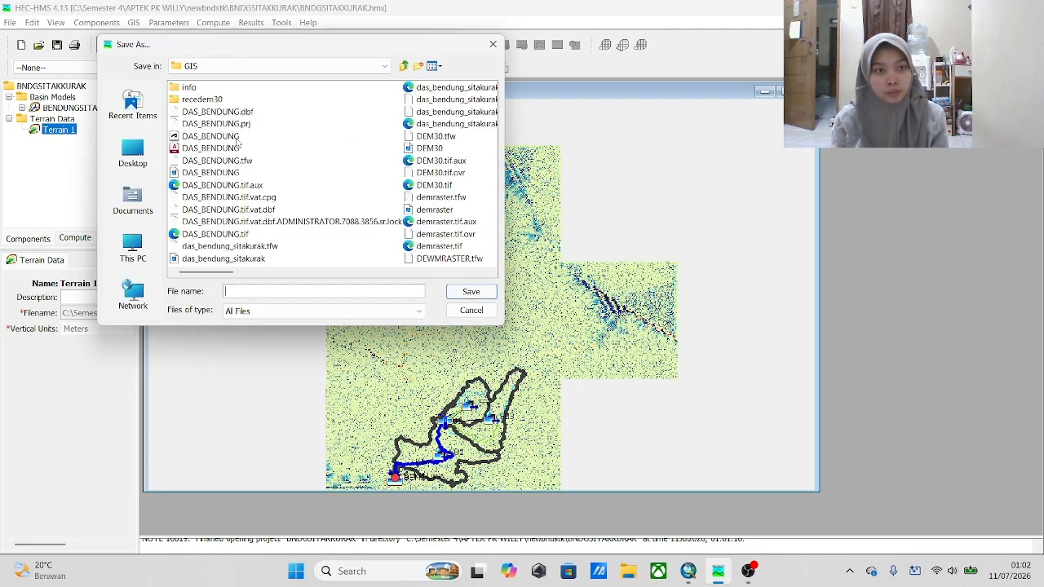
scroll(237, 144, "down", 5)
scroll(244, 151, "down", 3)
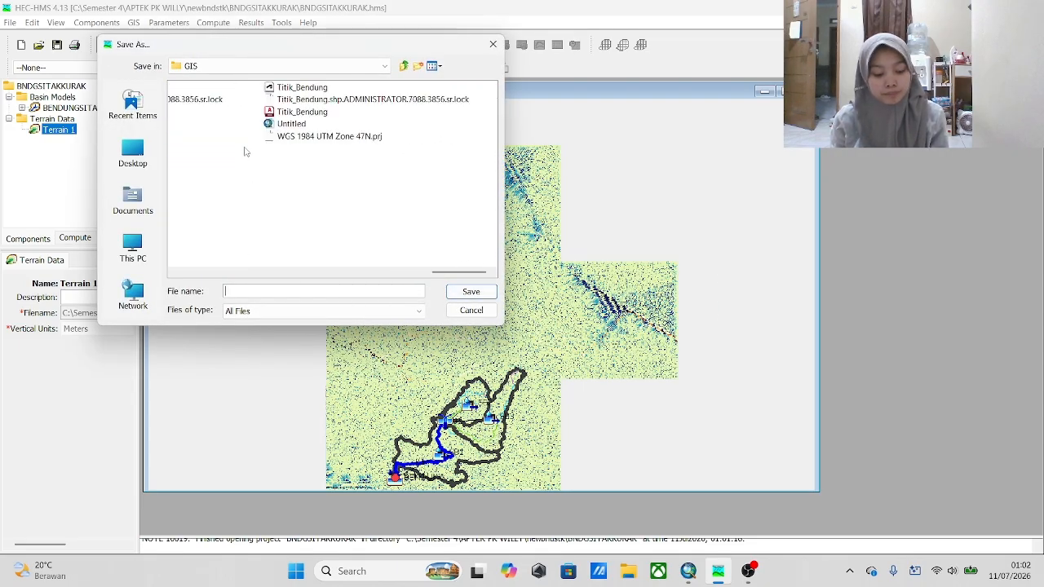
scroll(244, 151, "up", 10)
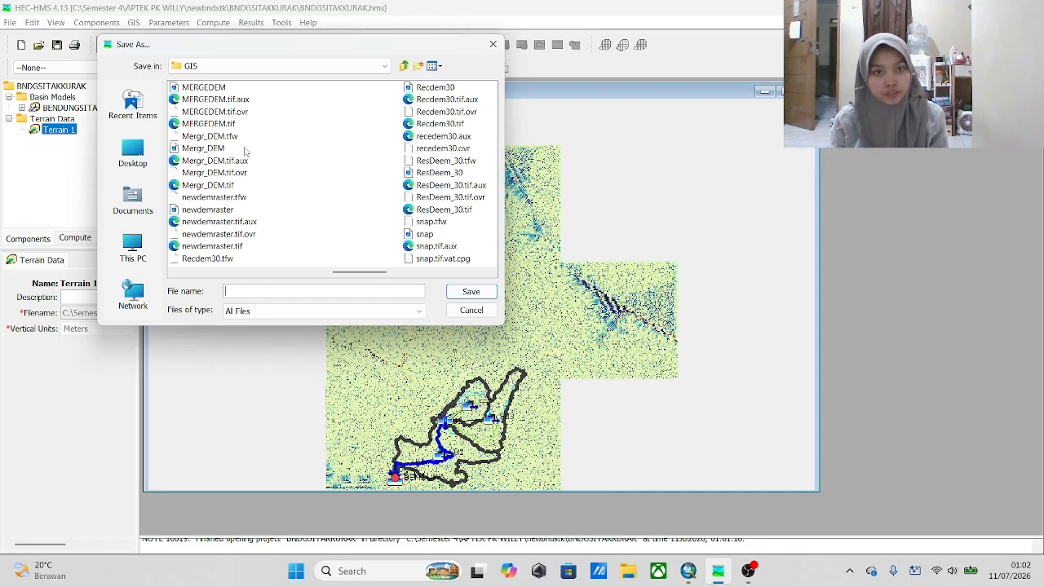
scroll(244, 151, "down", 4)
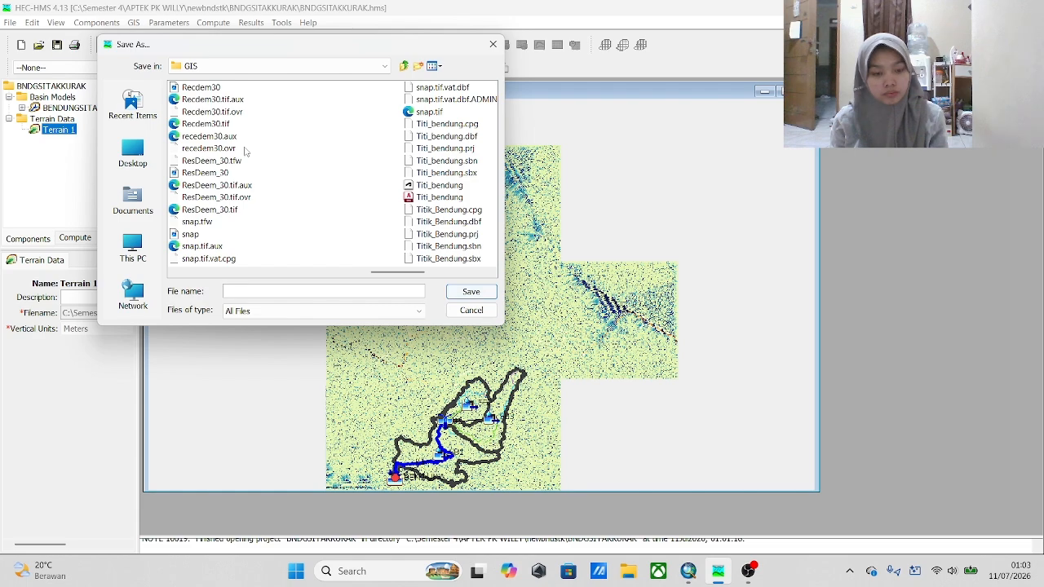
scroll(244, 151, "down", 3)
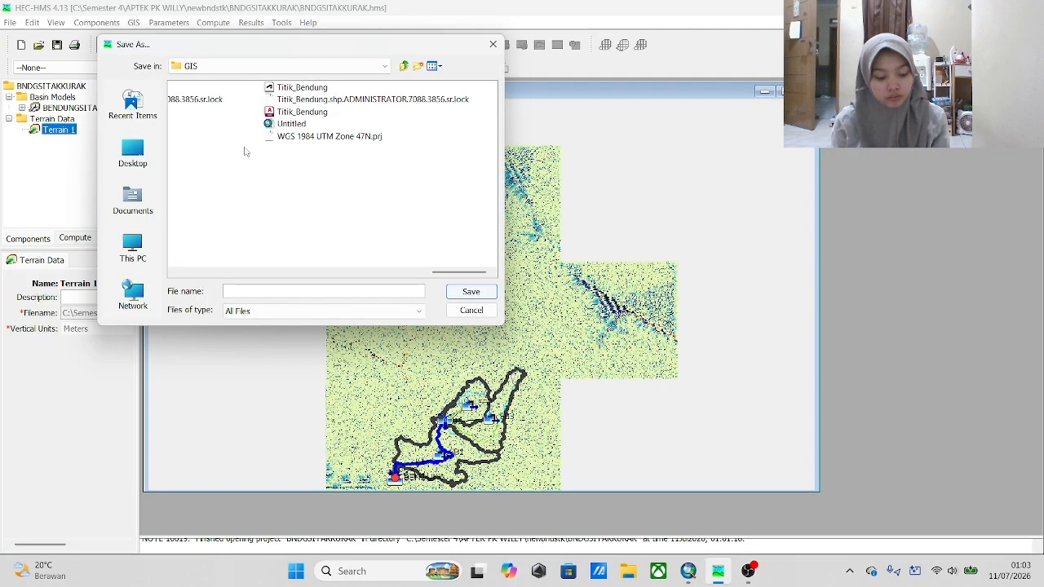
scroll(253, 144, "up", 6)
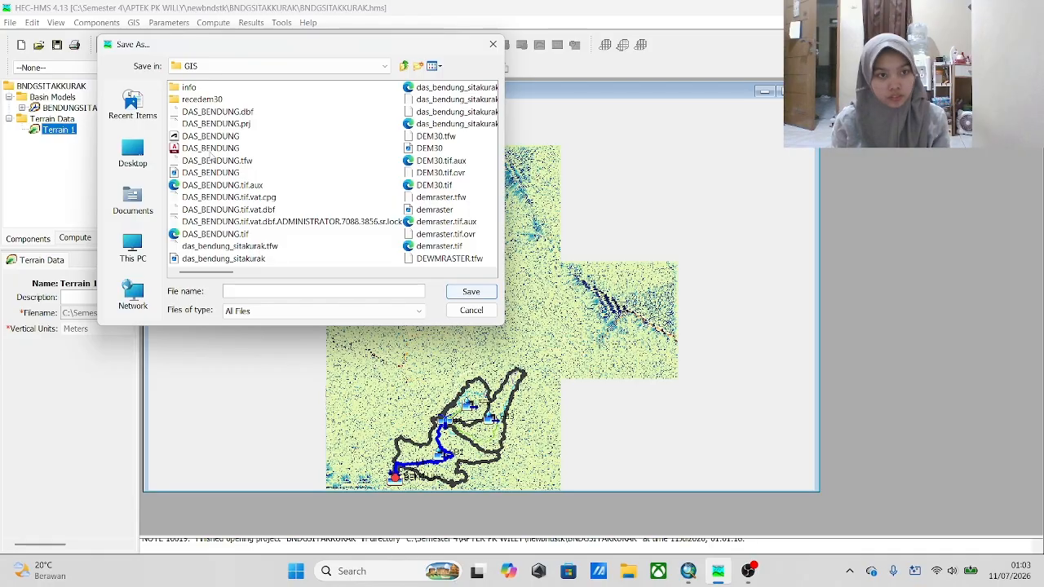
scroll(209, 136, "down", 3)
scroll(210, 136, "up", 3)
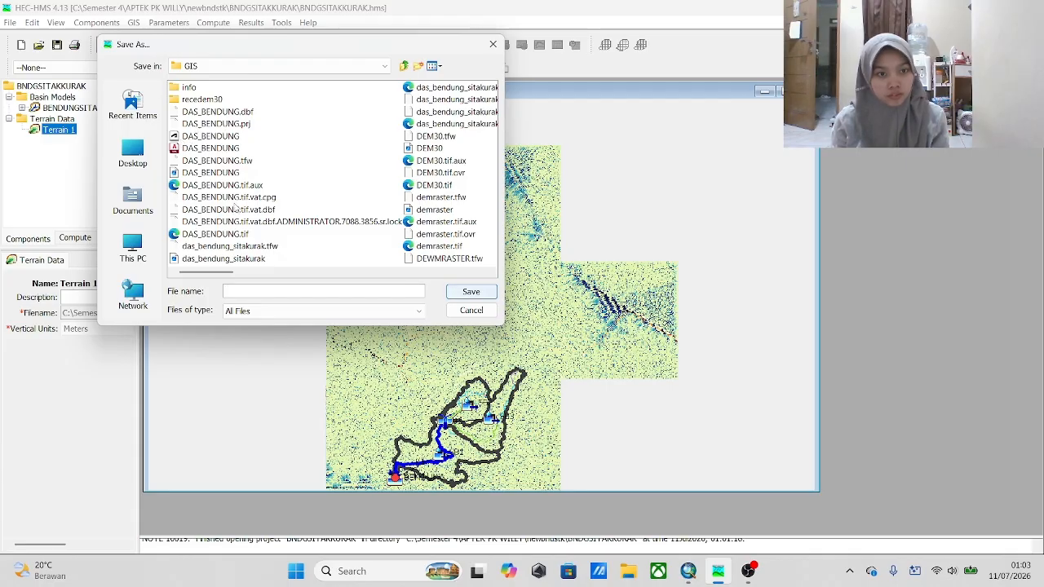
scroll(203, 184, "right", 3)
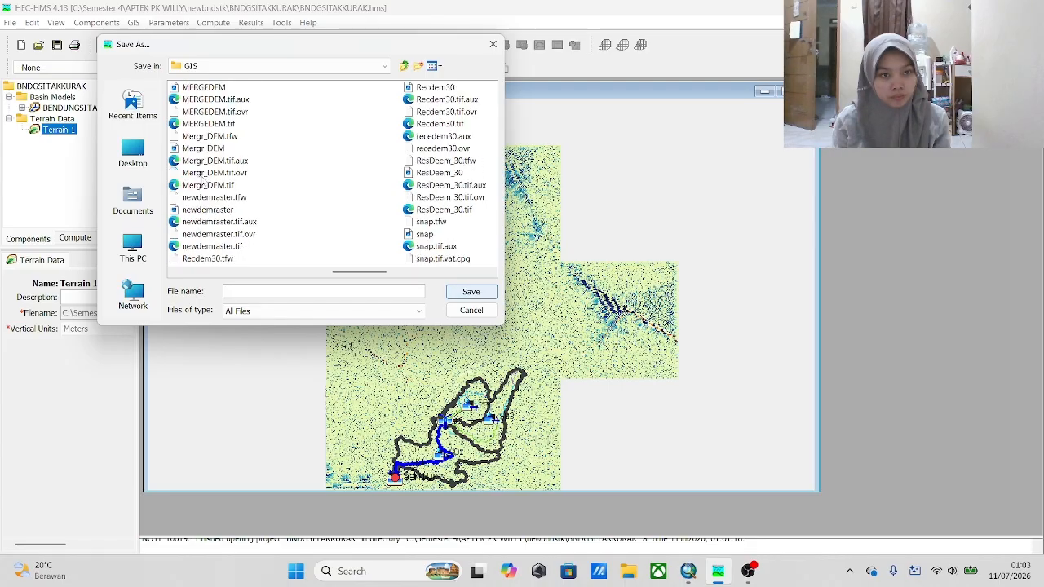
left_click(493, 44)
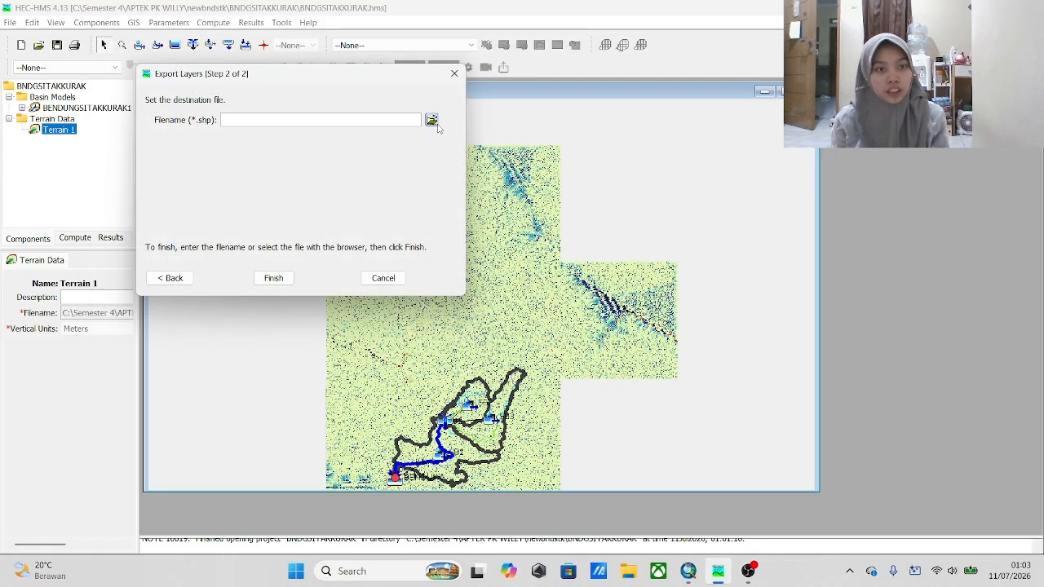
Abandon the subbasin layer export without choosing a destination file and switch to the ArcMap page layout.
left_click(432, 120)
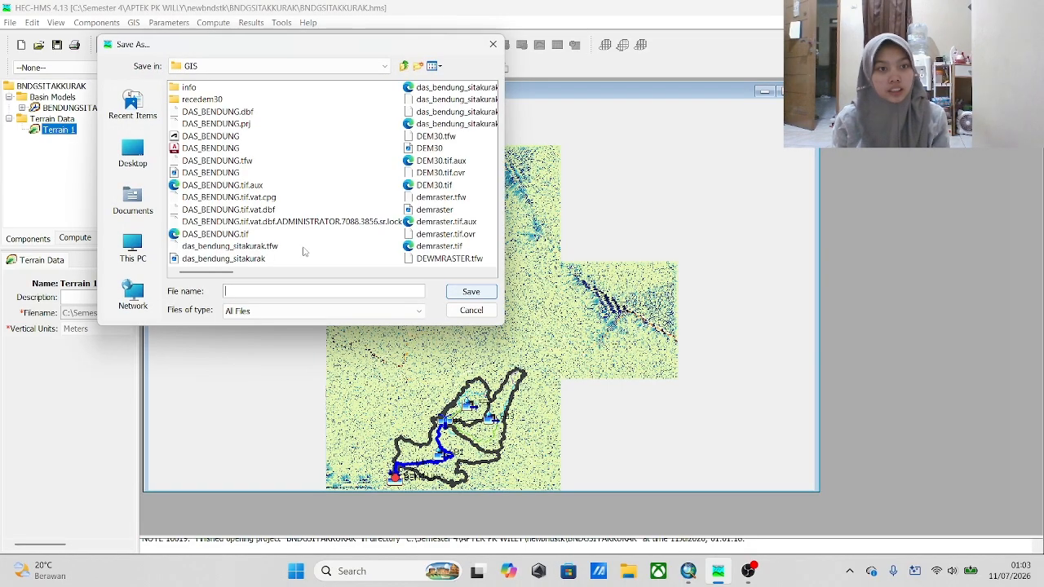
left_click(493, 44)
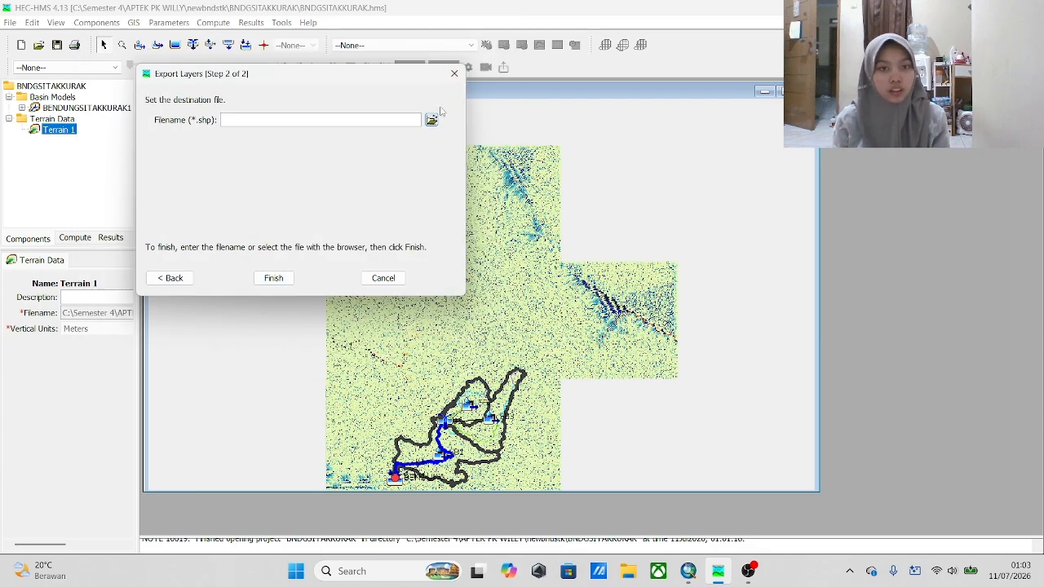
left_click(455, 73)
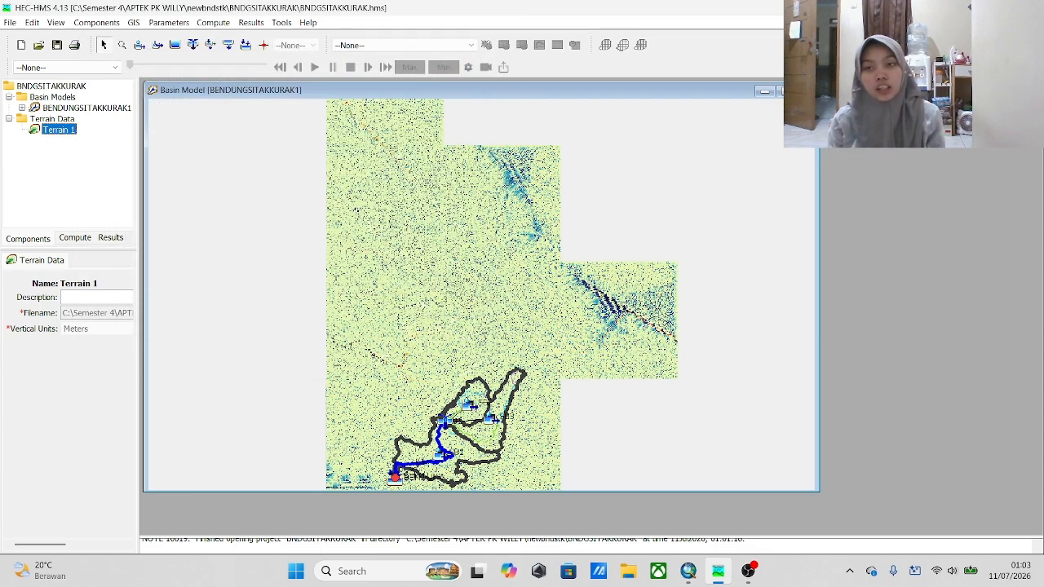
key("super+d")
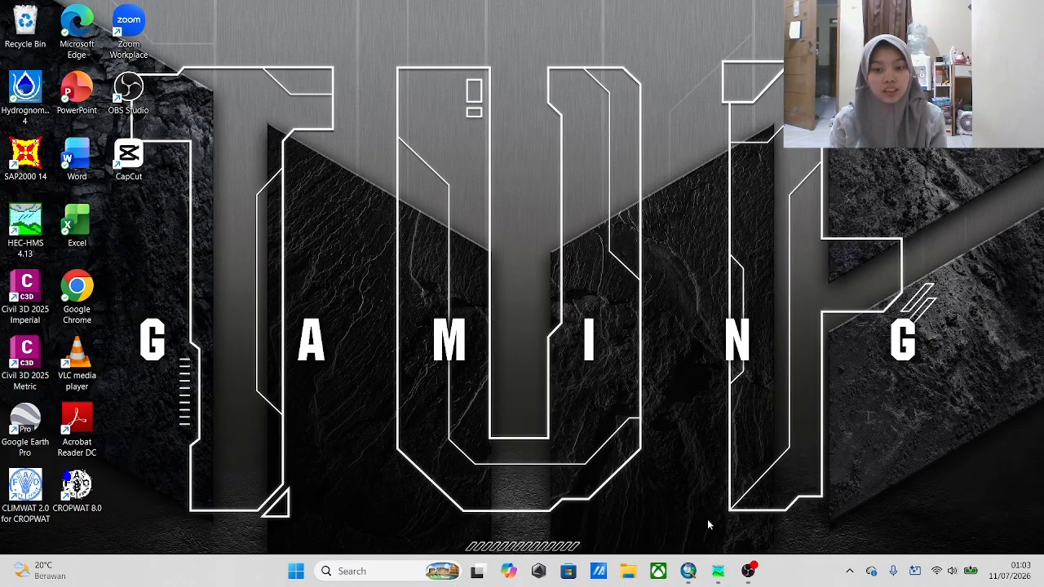
mouse_move(689, 571)
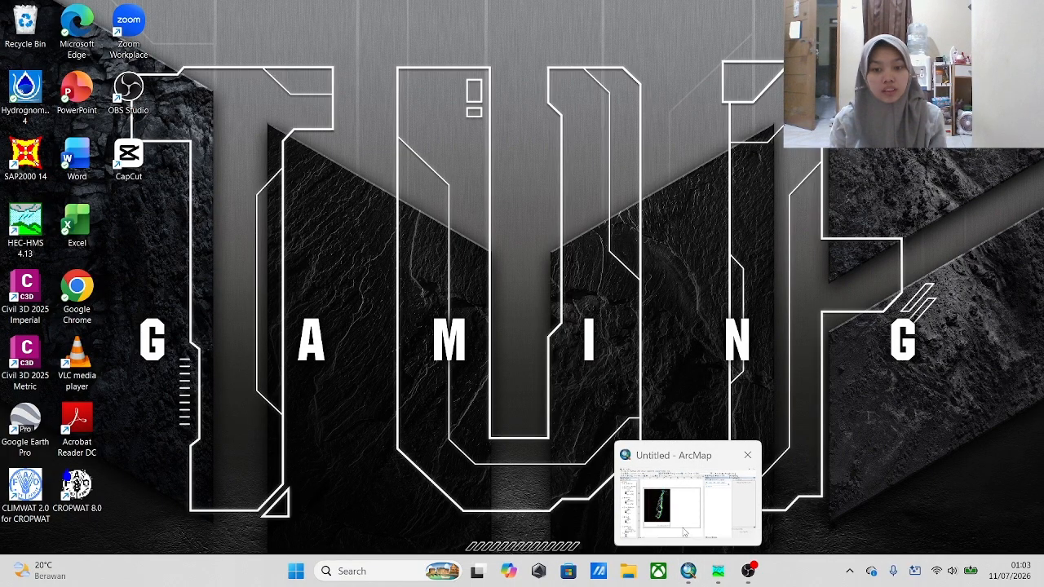
left_click(684, 532)
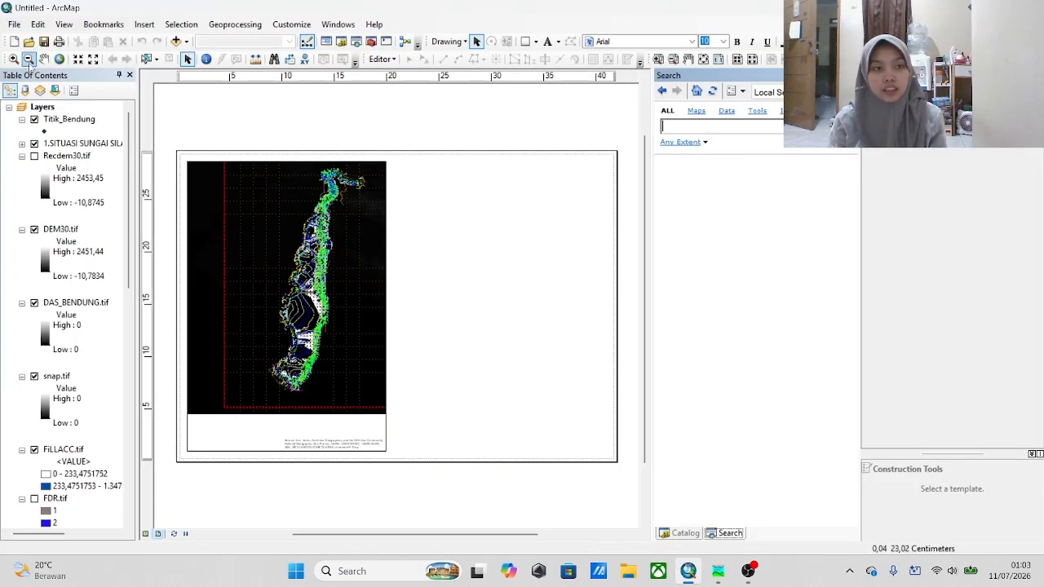
Check the paper size, orientation and map page settings in the layout's page and print setup.
left_click(187, 41)
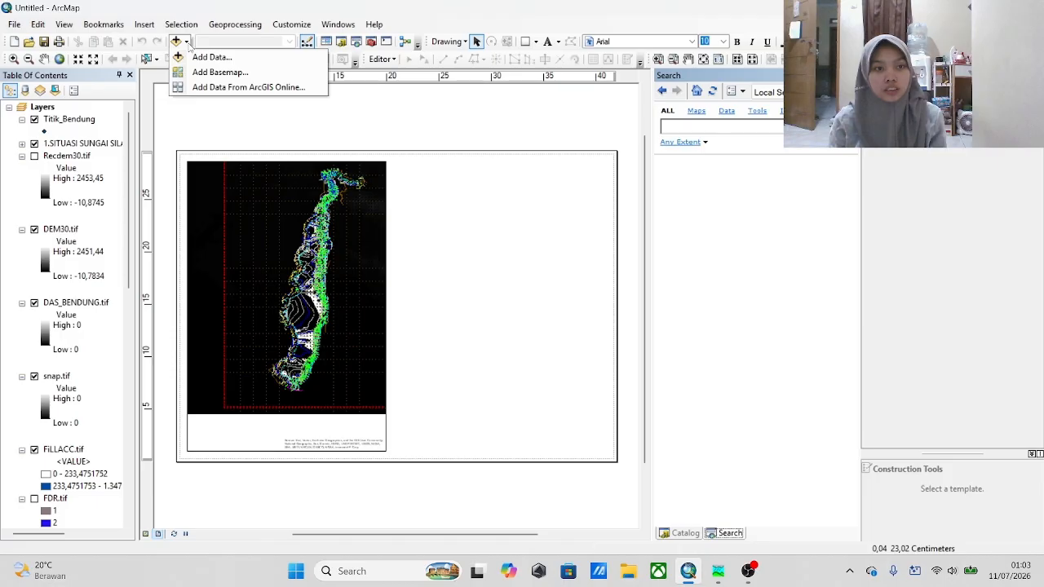
left_click(187, 42)
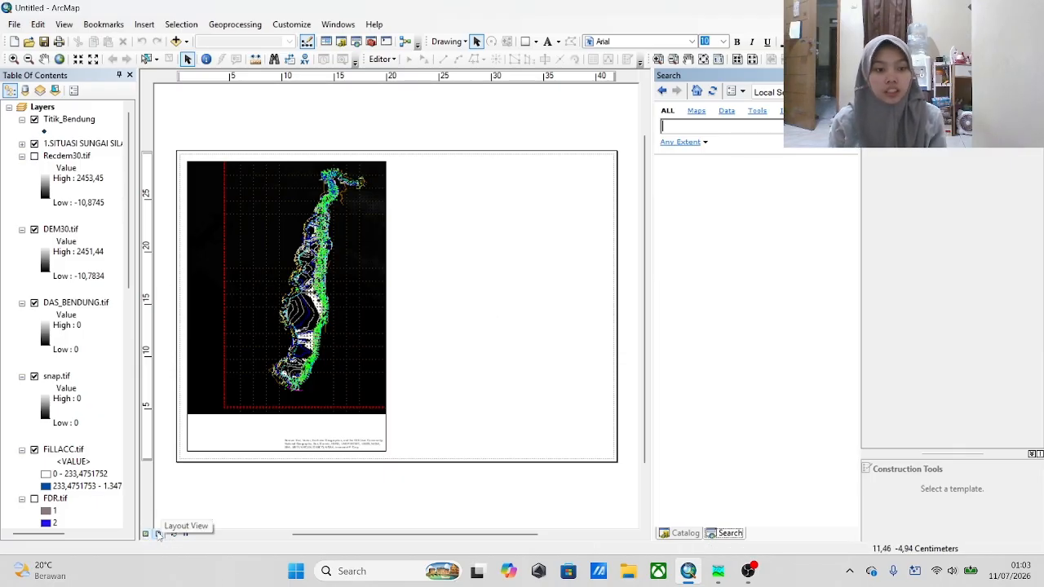
right_click(488, 375)
left_click(539, 158)
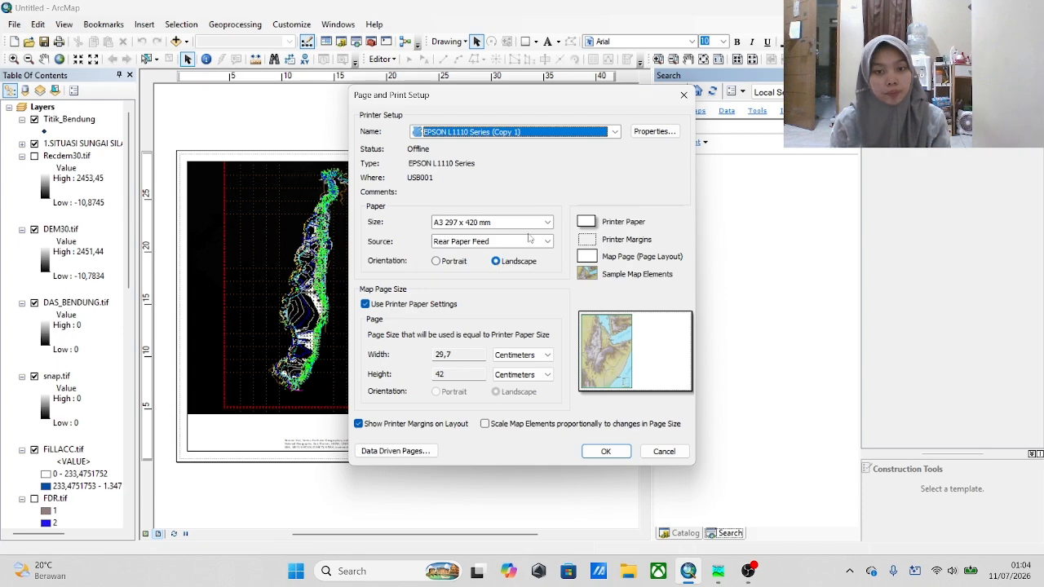
left_click(687, 96)
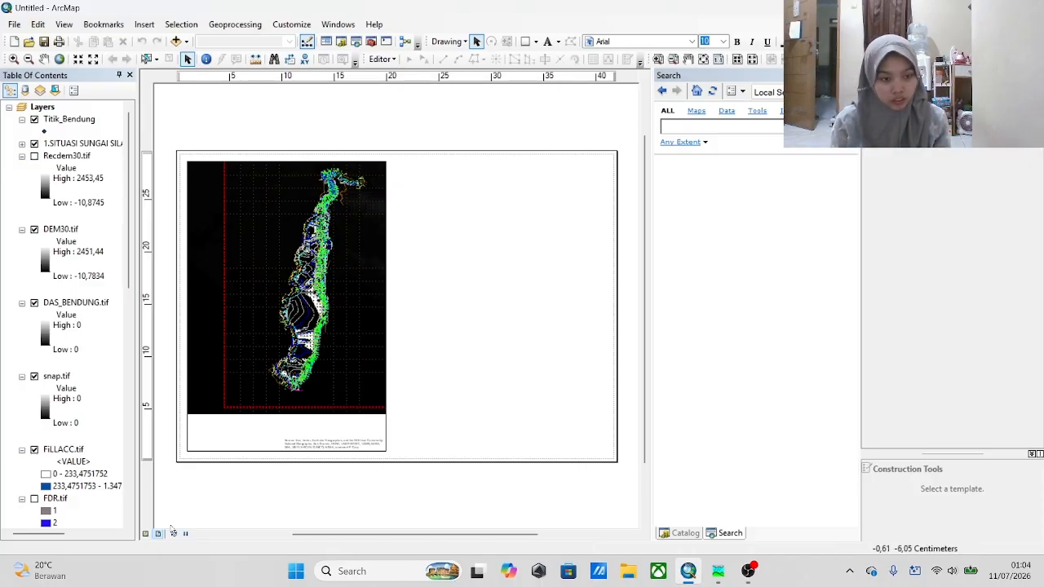
scroll(336, 298, "down", 2)
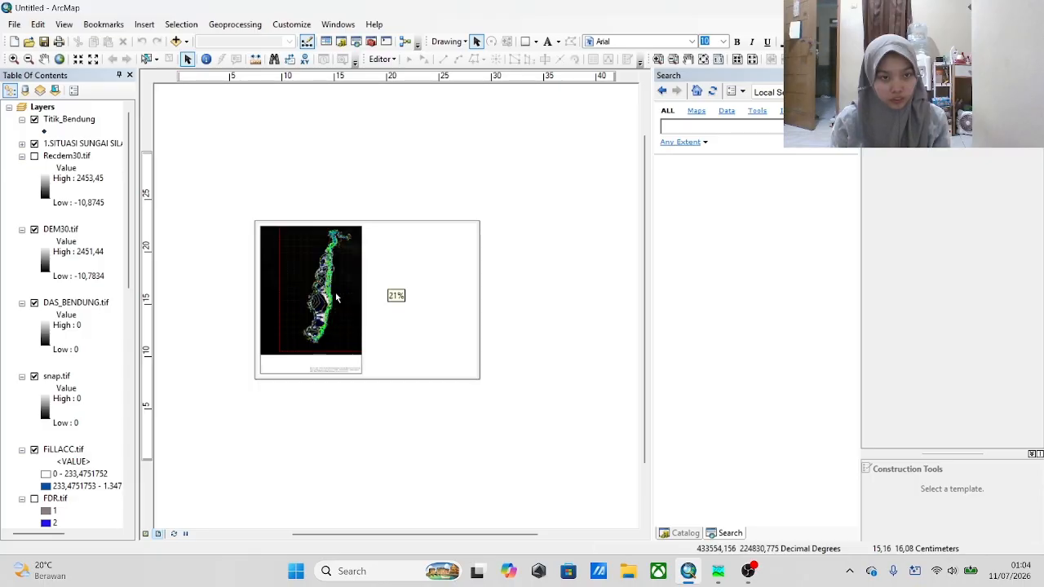
scroll(336, 298, "up", 2)
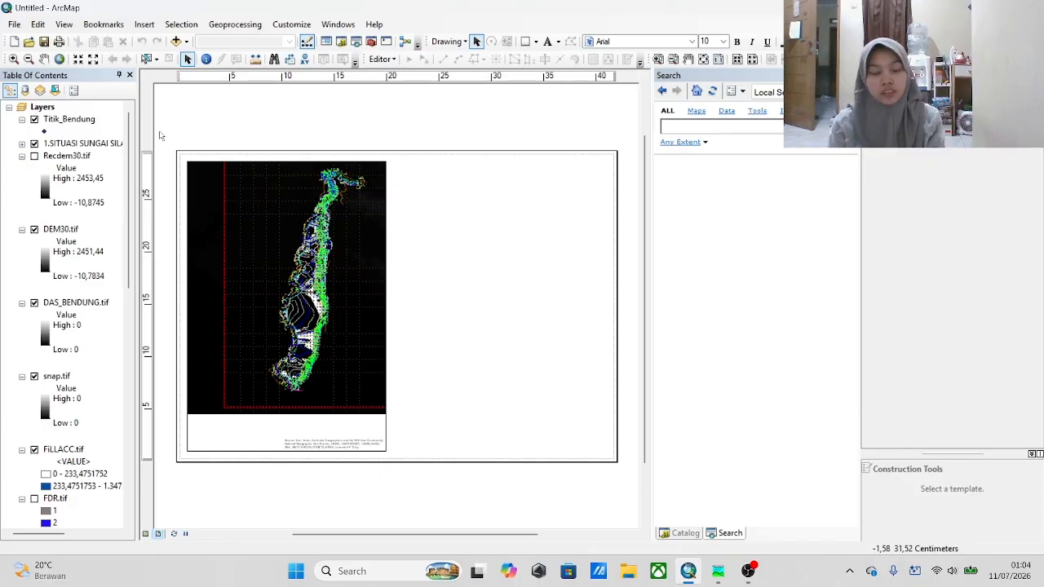
Draw a wide rectangle graphic in the blank upper area of the page beside the map frame.
left_click(143, 24)
left_click(529, 42)
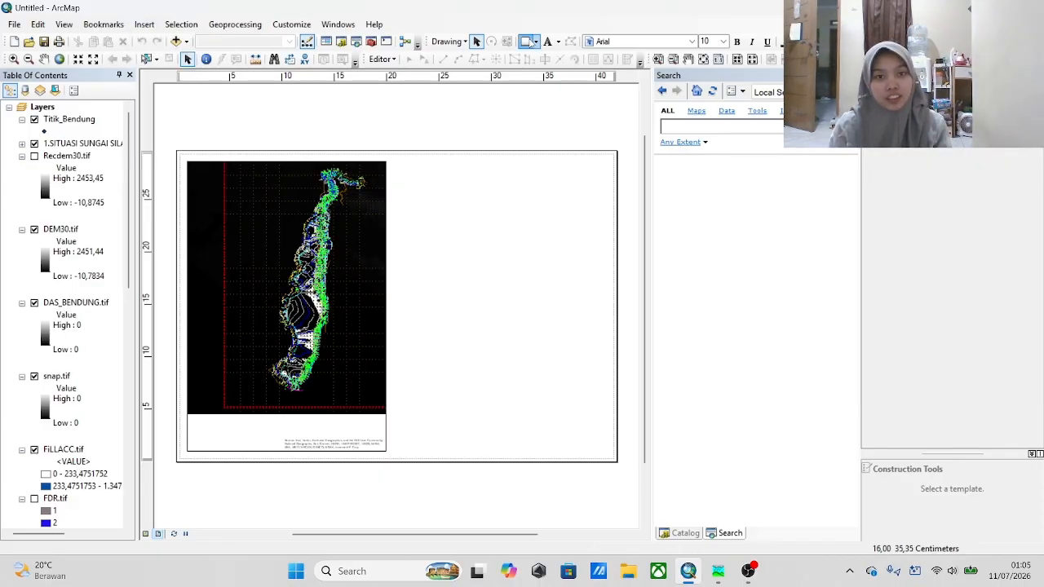
left_click(536, 41)
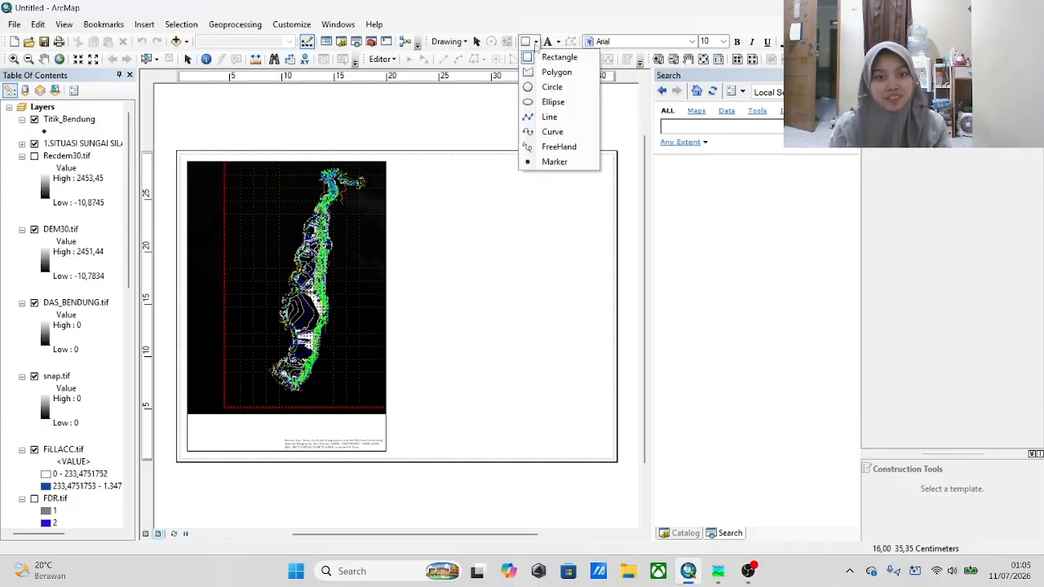
left_click(556, 64)
left_click_drag(407, 166, 594, 215)
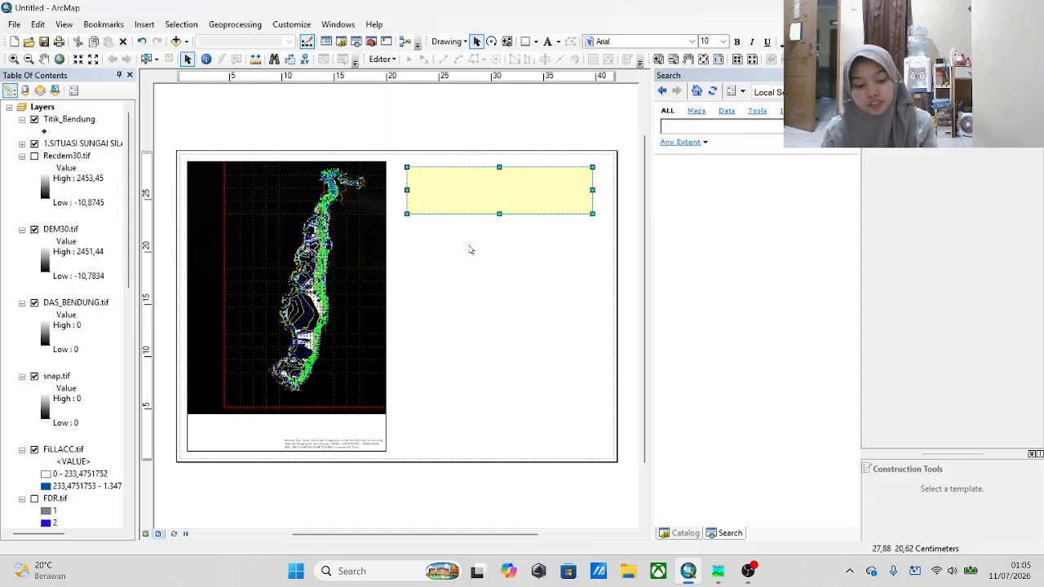
Set the fill color of the new rectangle beside the map frame to white.
right_click(490, 198)
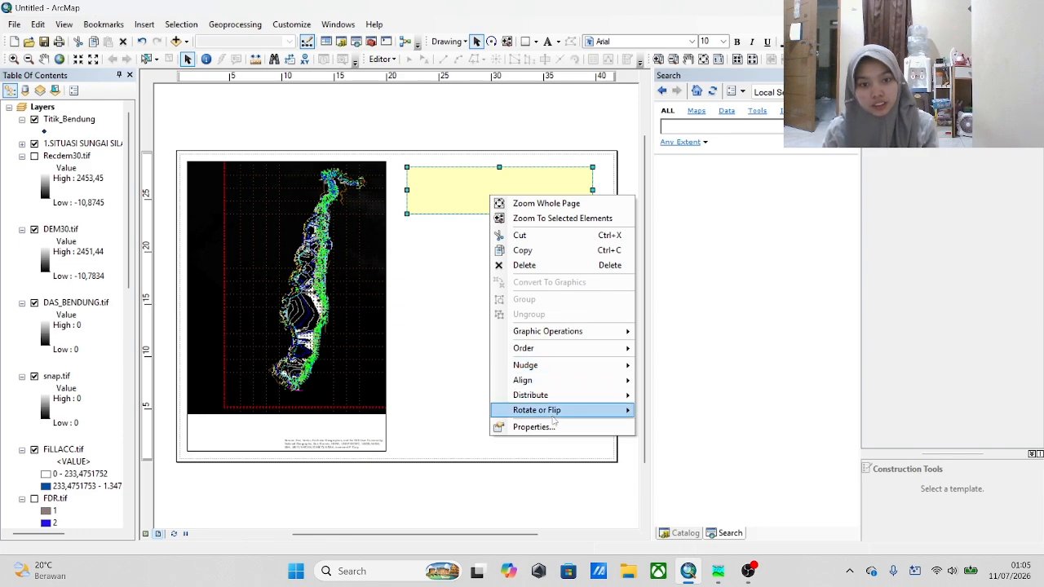
mouse_move(563, 334)
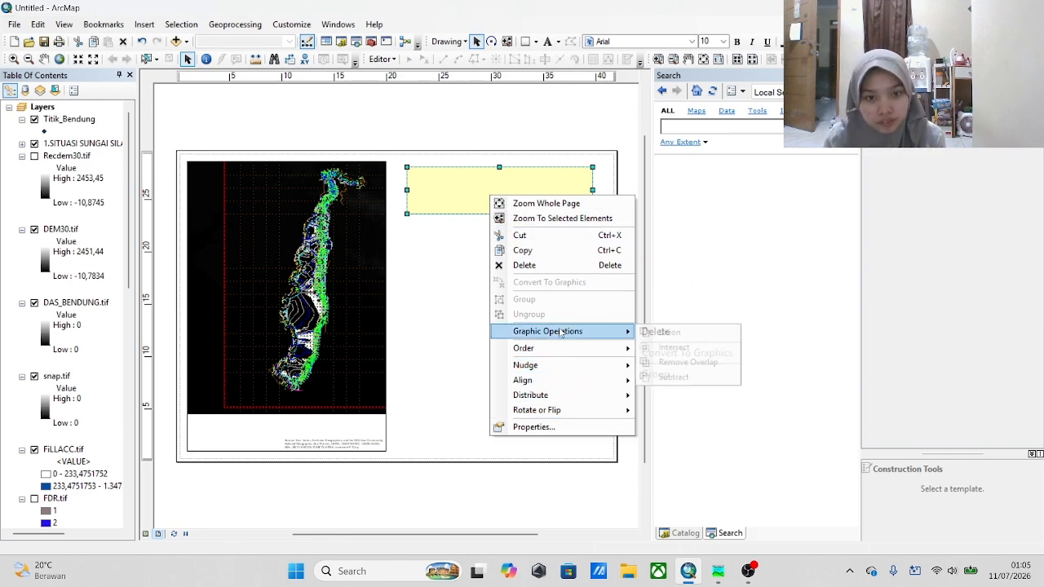
left_click(528, 426)
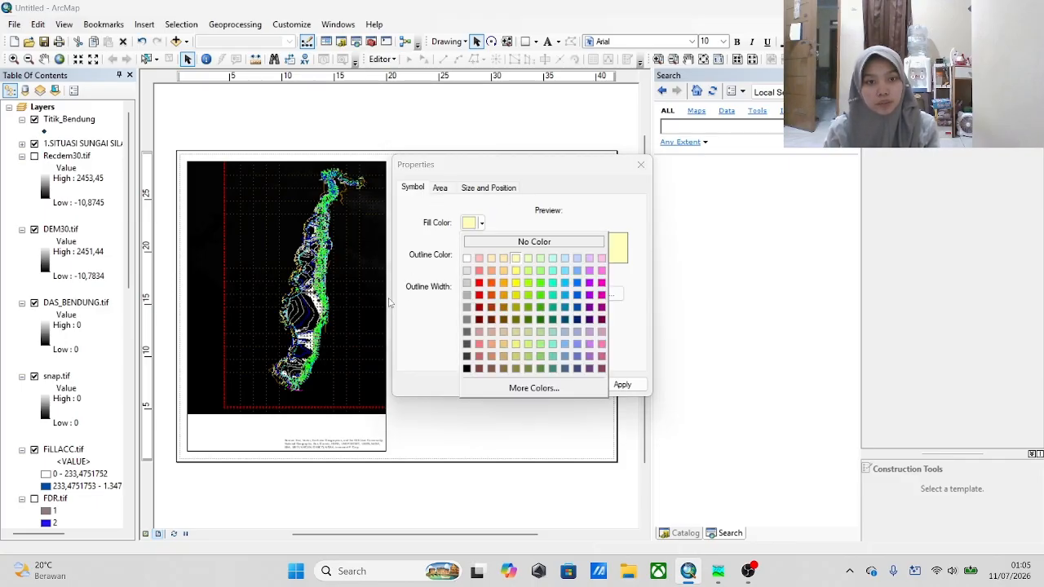
left_click(476, 225)
left_click(468, 260)
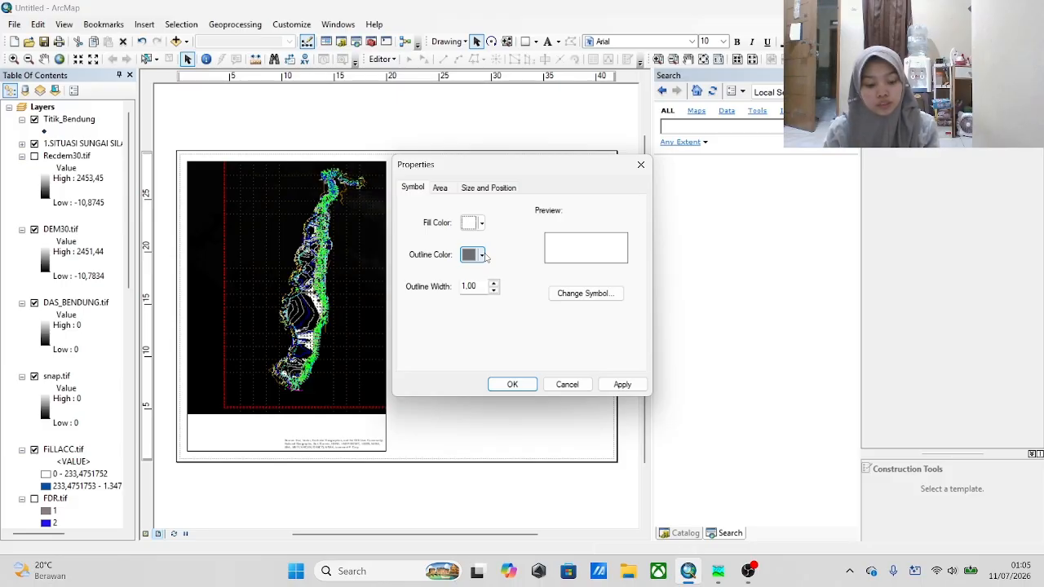
left_click(507, 384)
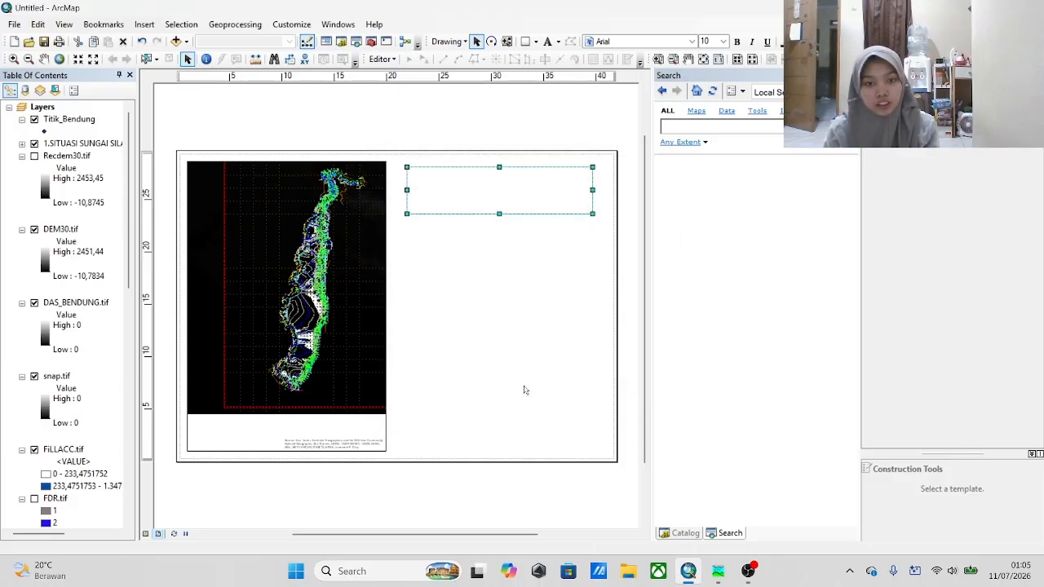
Insert the black-and-white university seal picture from the Pictures folder and place it over the white rectangle.
left_click(143, 24)
left_click(168, 182)
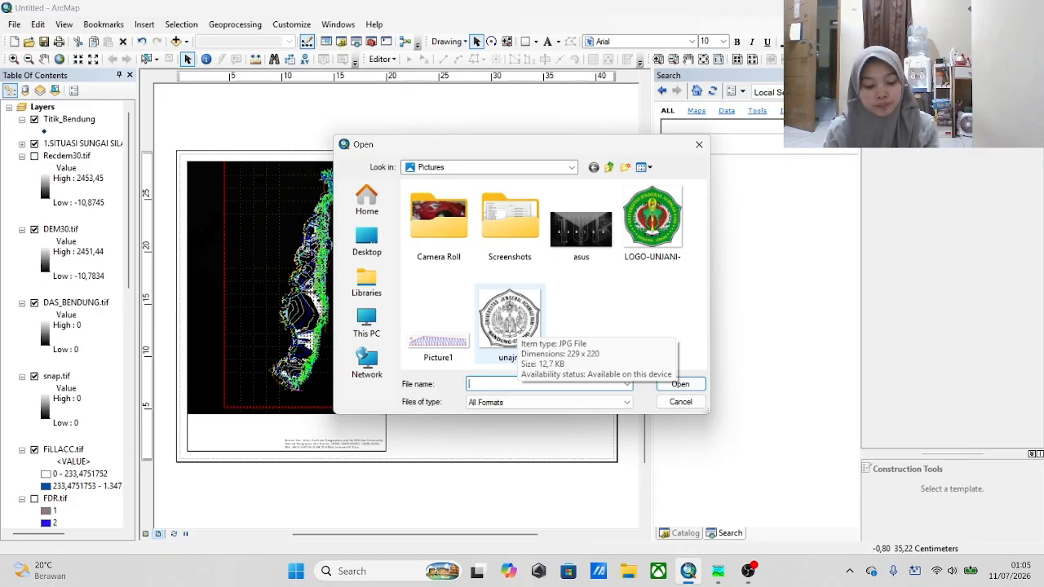
double_click(516, 324)
left_click_drag(398, 313, 467, 199)
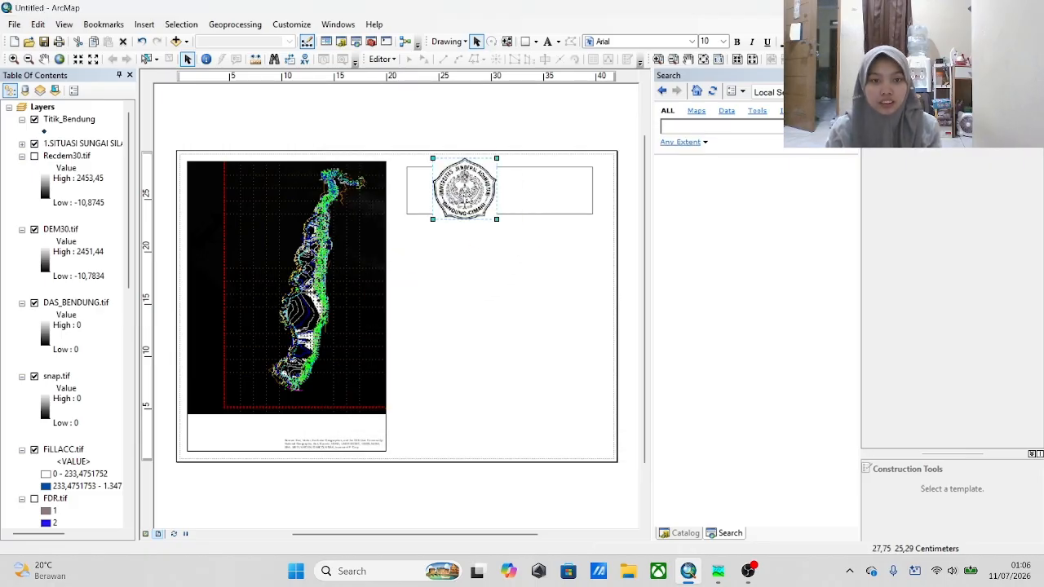
Extend the white rectangle downward and arrange the seal inside its right half.
left_click(549, 205)
left_click_drag(499, 213, 500, 249)
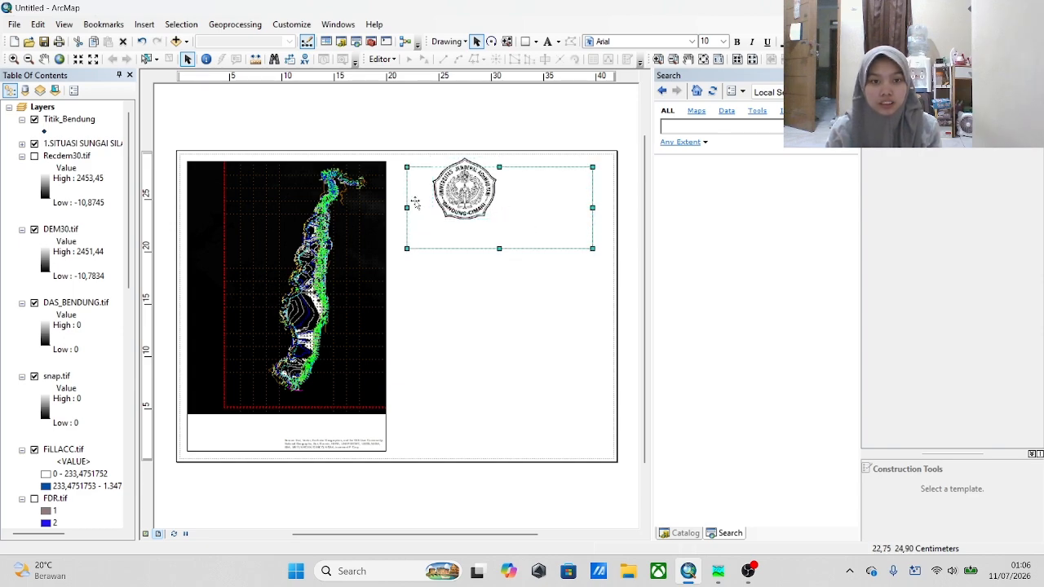
left_click_drag(448, 199, 469, 206)
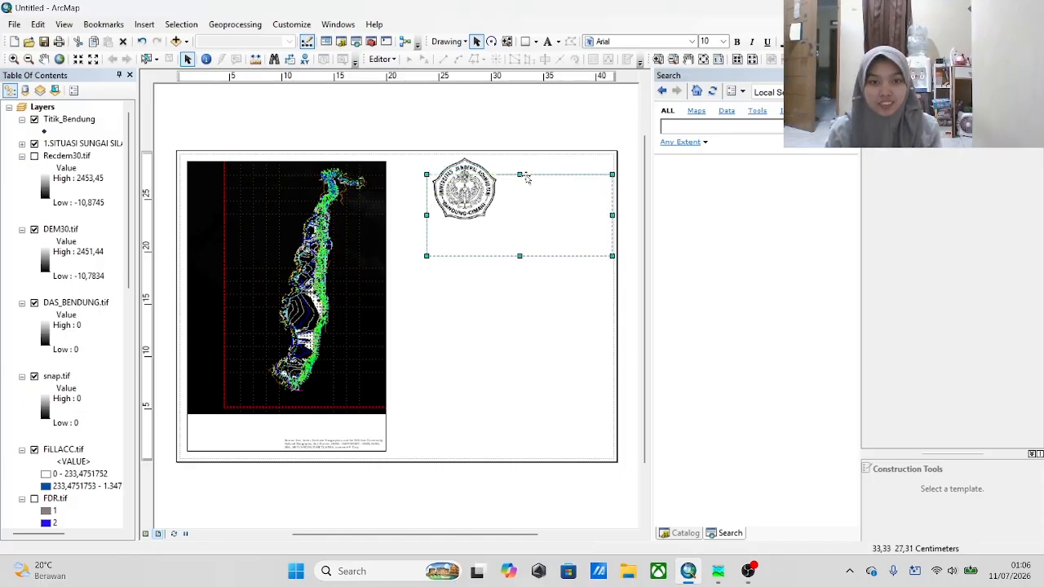
left_click_drag(525, 177, 548, 210)
left_click(488, 171)
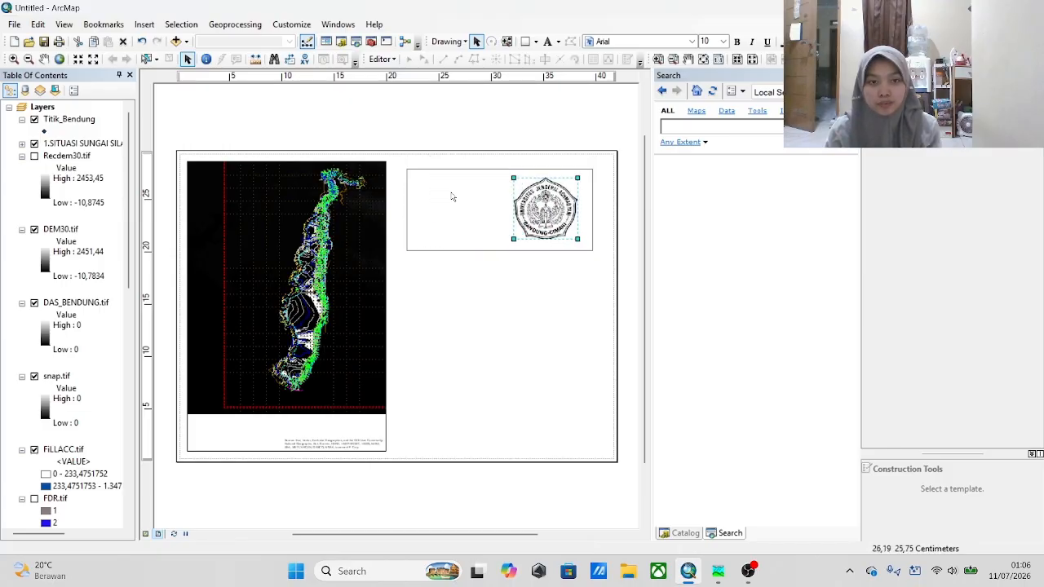
Narrow the white rectangle from its left edge to frame the seal, and widen the map frame toward it.
left_click(408, 210)
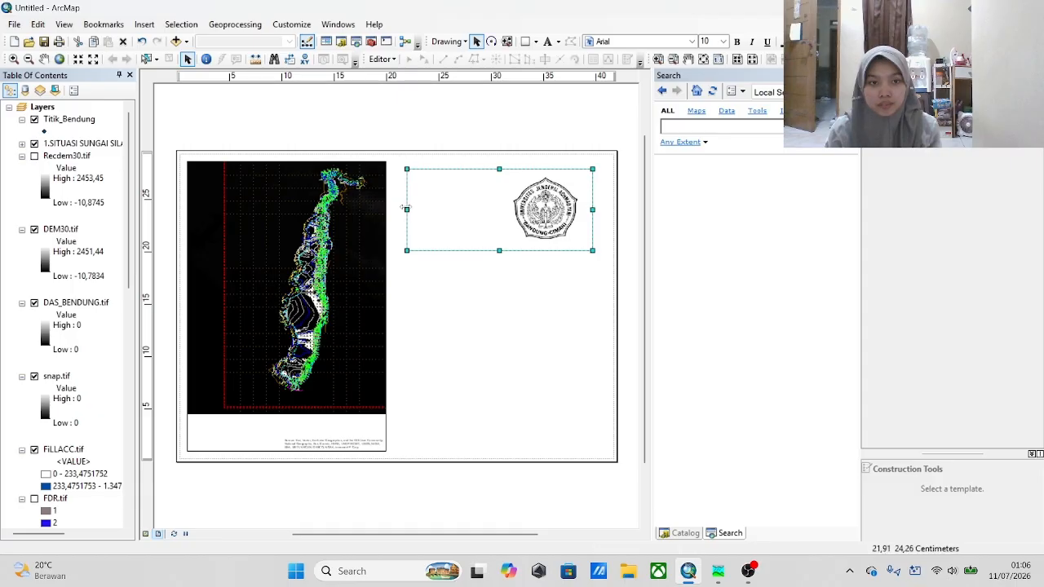
left_click_drag(407, 209, 495, 212)
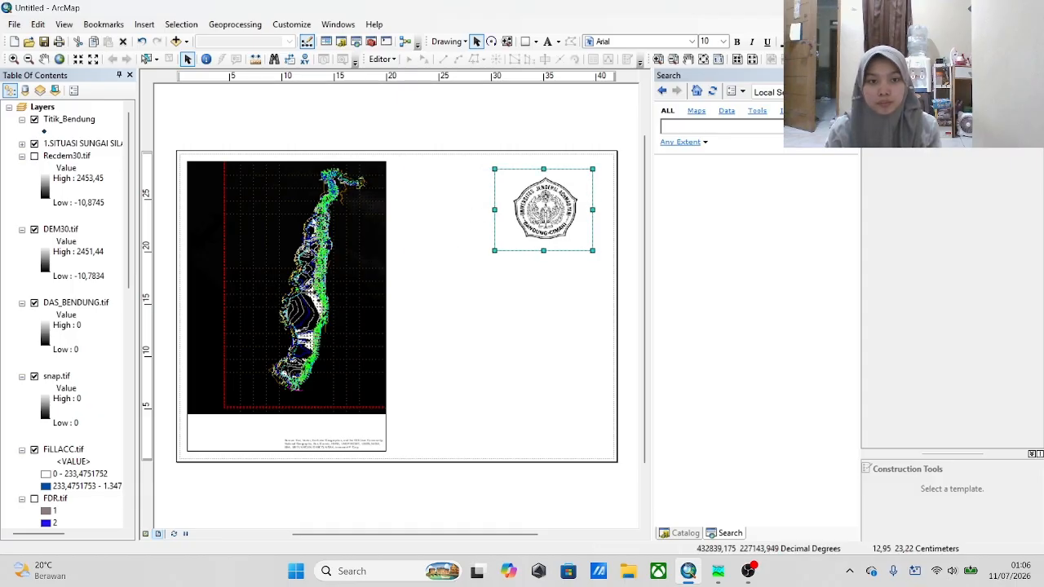
left_click(387, 244)
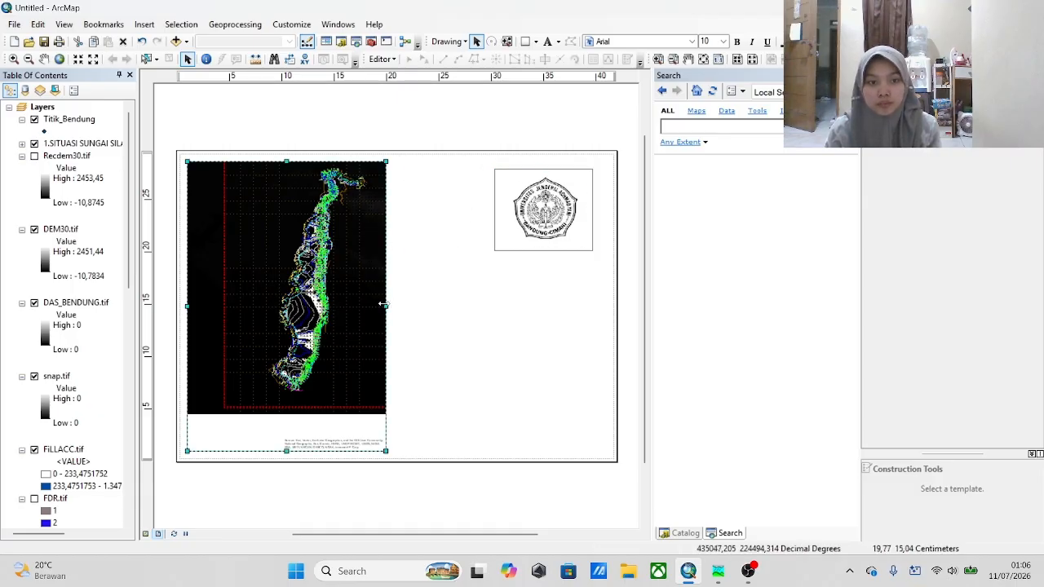
left_click_drag(387, 306, 476, 324)
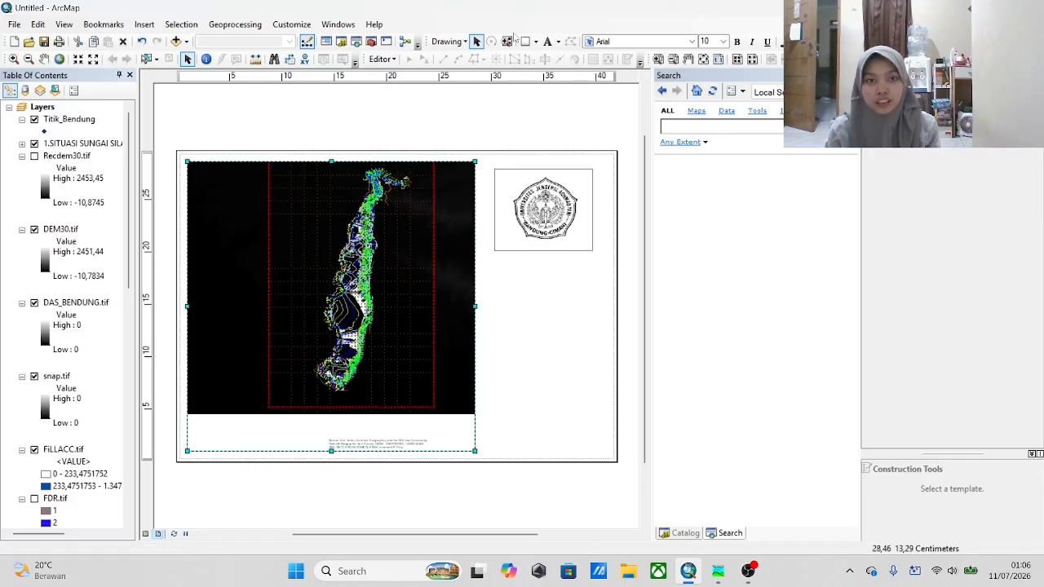
Draw a second rectangle graphic about 9.8 cm wide and 2.4 cm high below the seal's box.
left_click(535, 42)
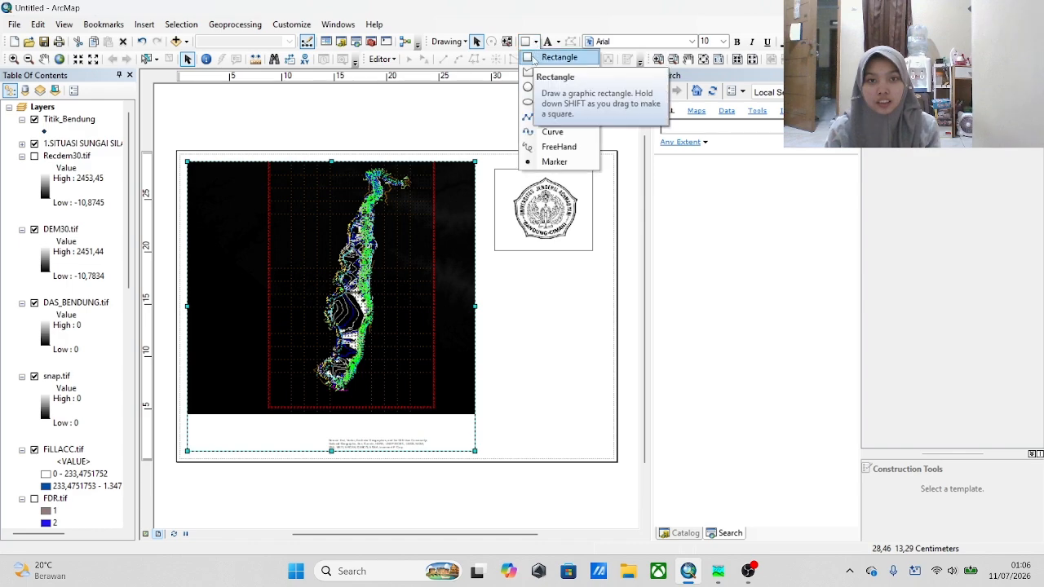
left_click(545, 43)
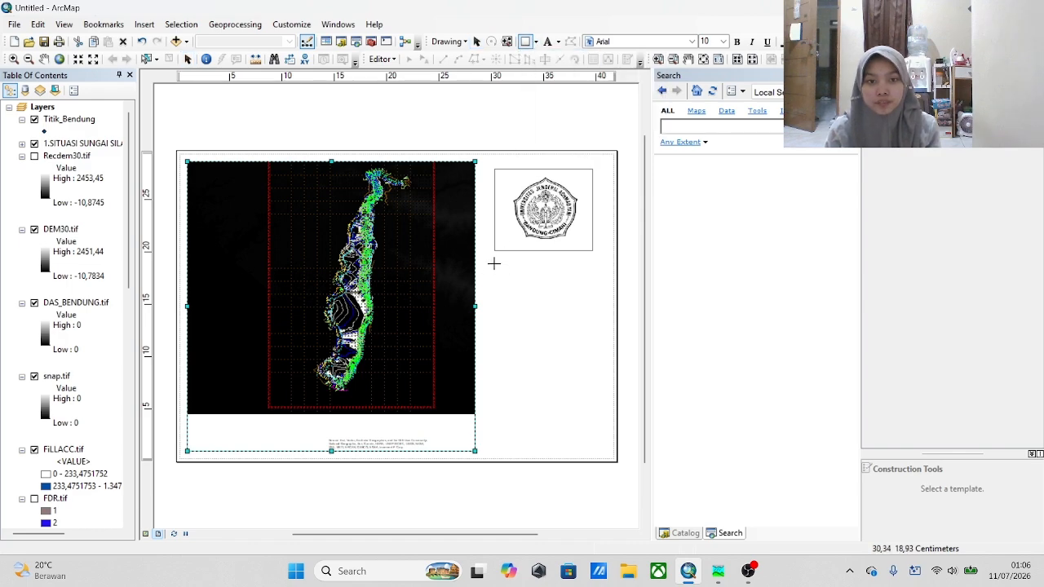
left_click_drag(494, 263, 598, 289)
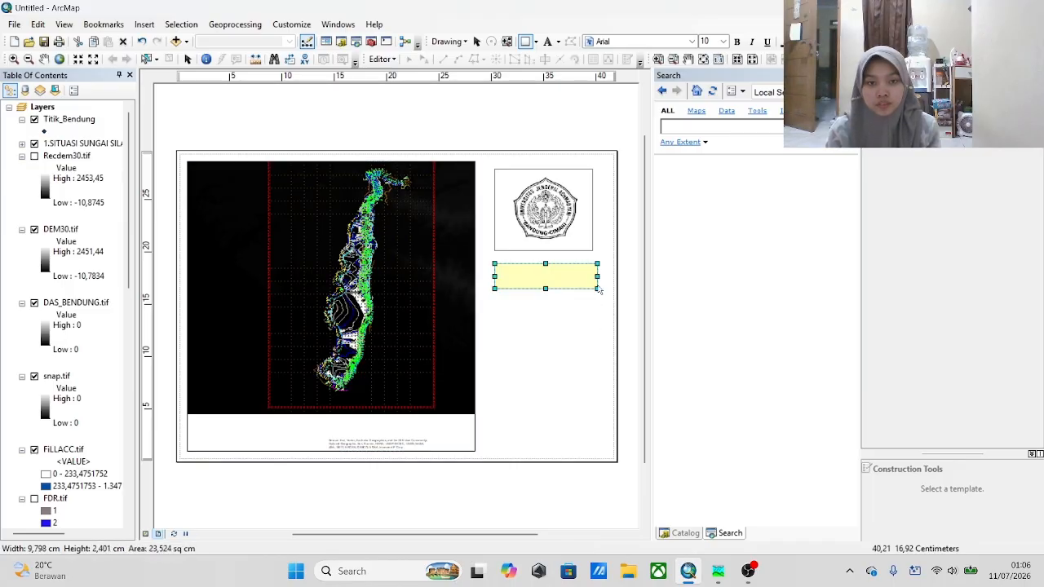
Set the fill of the rectangle below the seal's box to No Color.
right_click(552, 275)
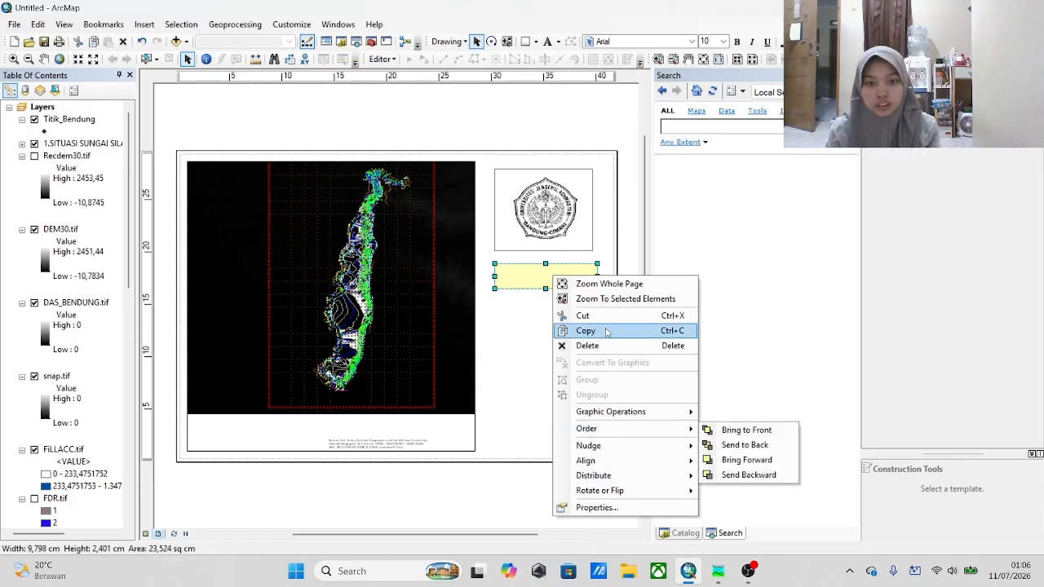
left_click(607, 508)
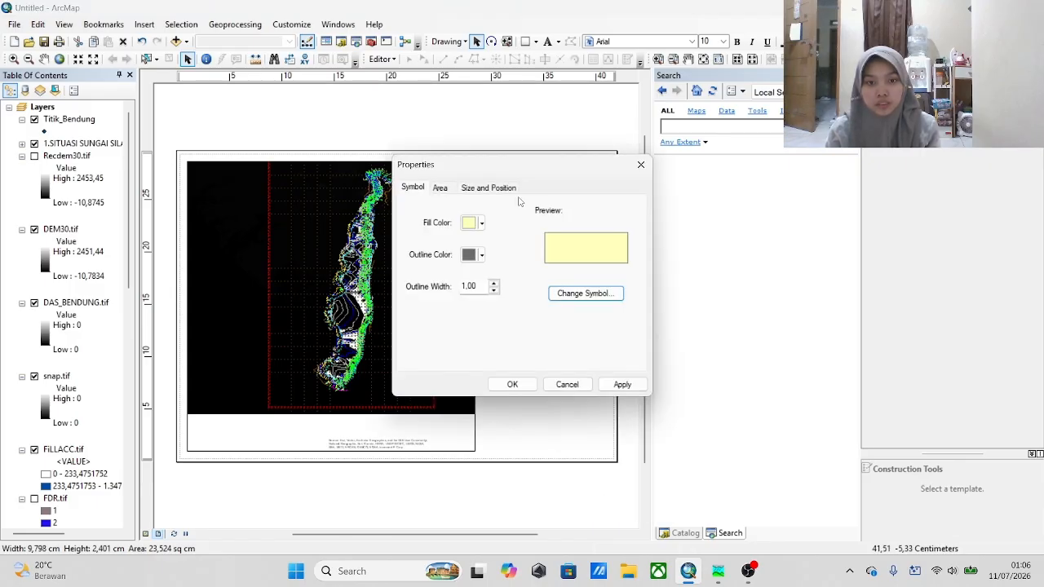
left_click(481, 223)
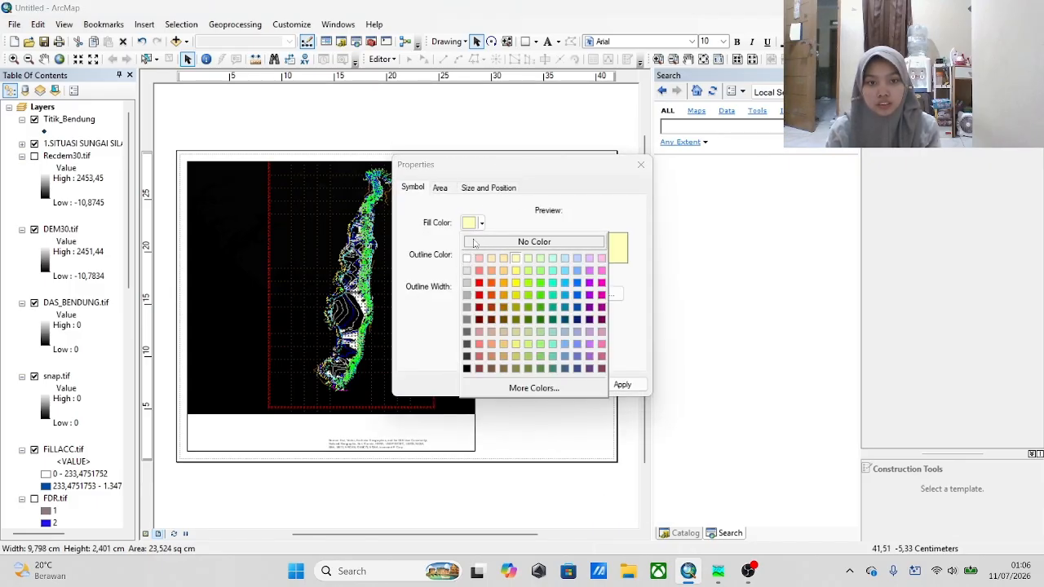
left_click(477, 242)
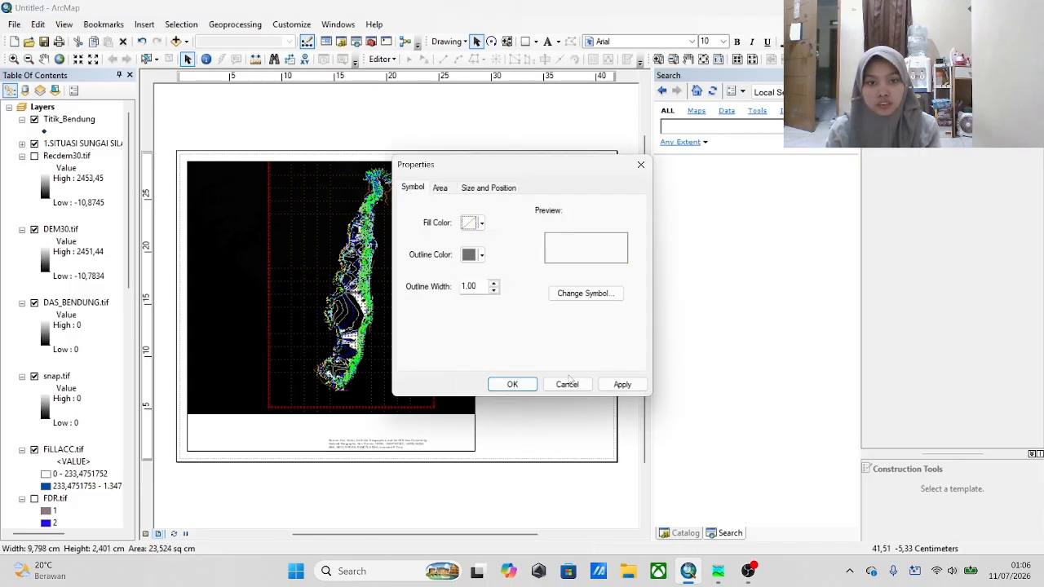
left_click(512, 384)
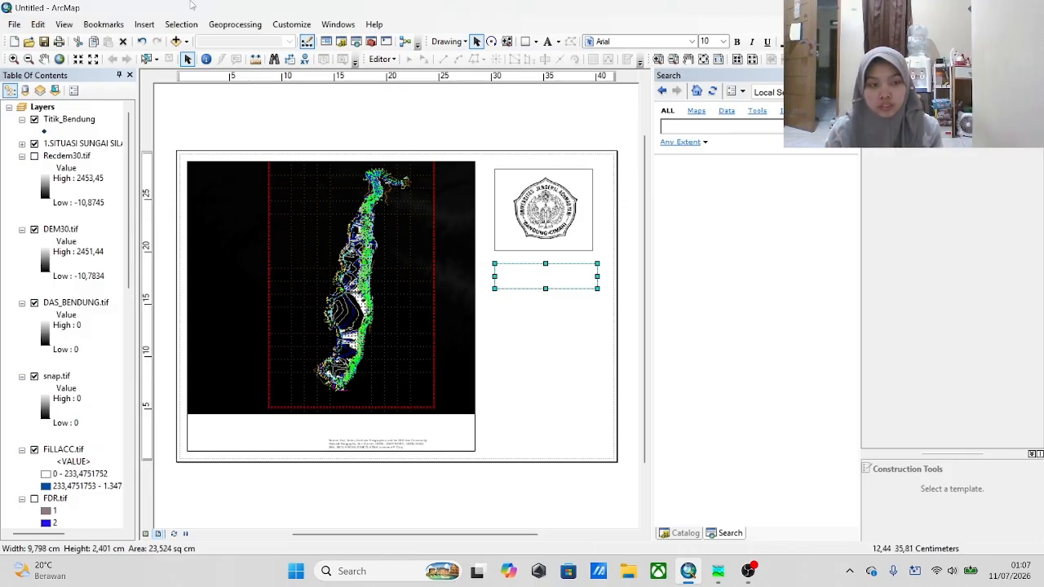
Insert an ESRI North 3 north arrow and move it onto the dark area west of the watershed in the map frame.
left_click(143, 25)
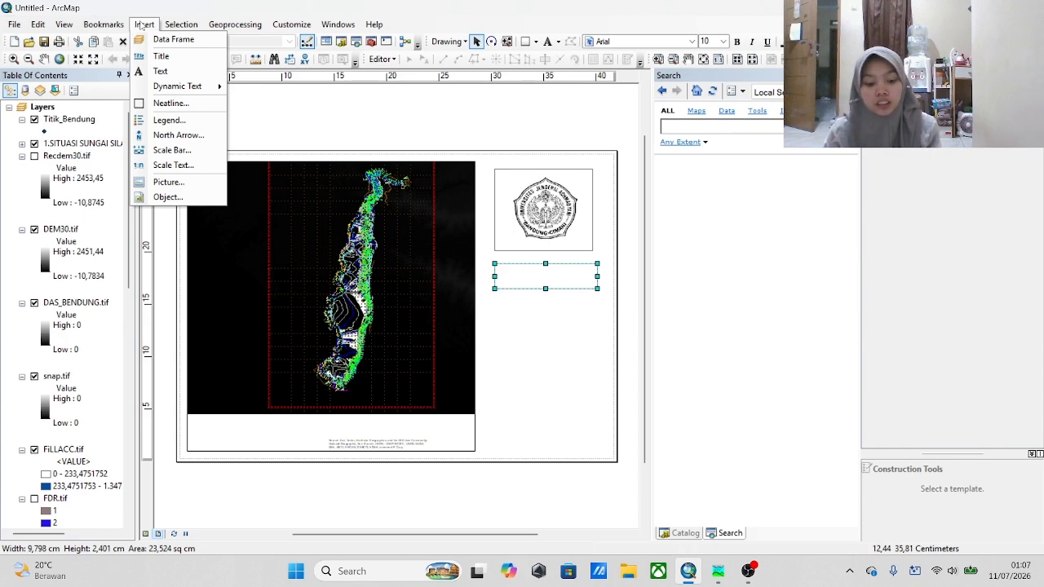
left_click(171, 136)
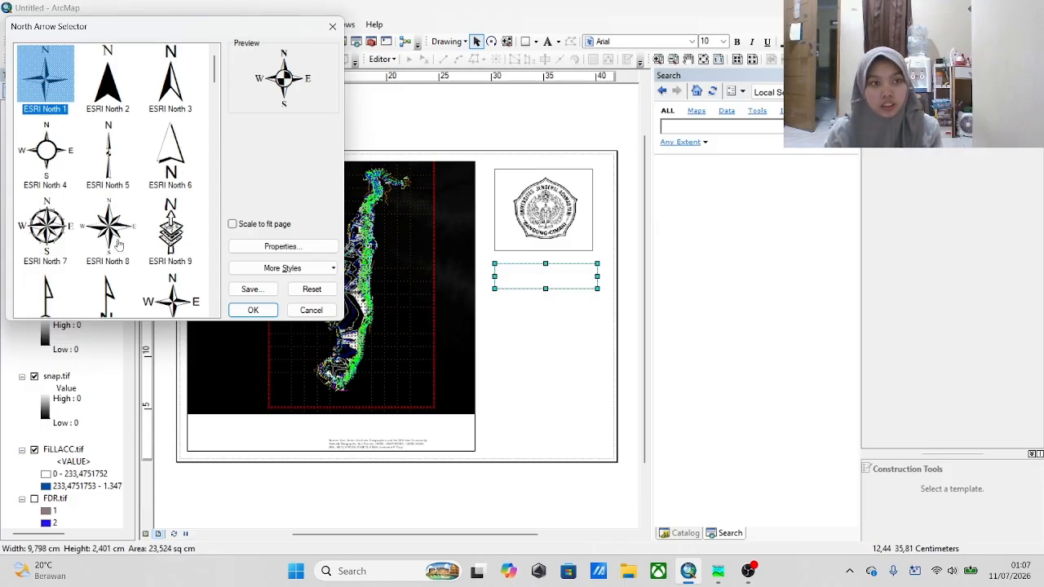
left_click(169, 94)
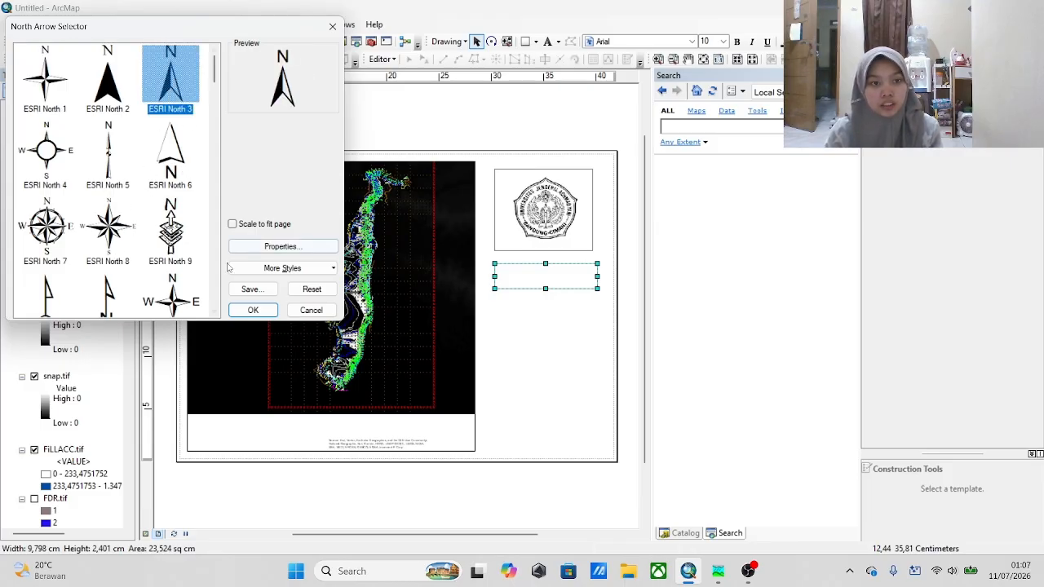
left_click(253, 314)
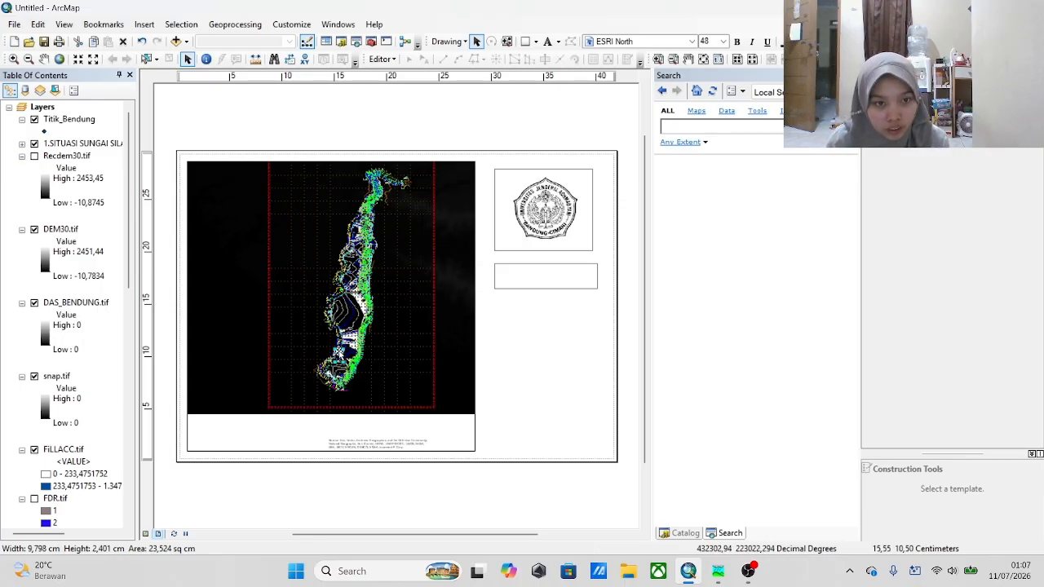
left_click_drag(309, 317, 234, 229)
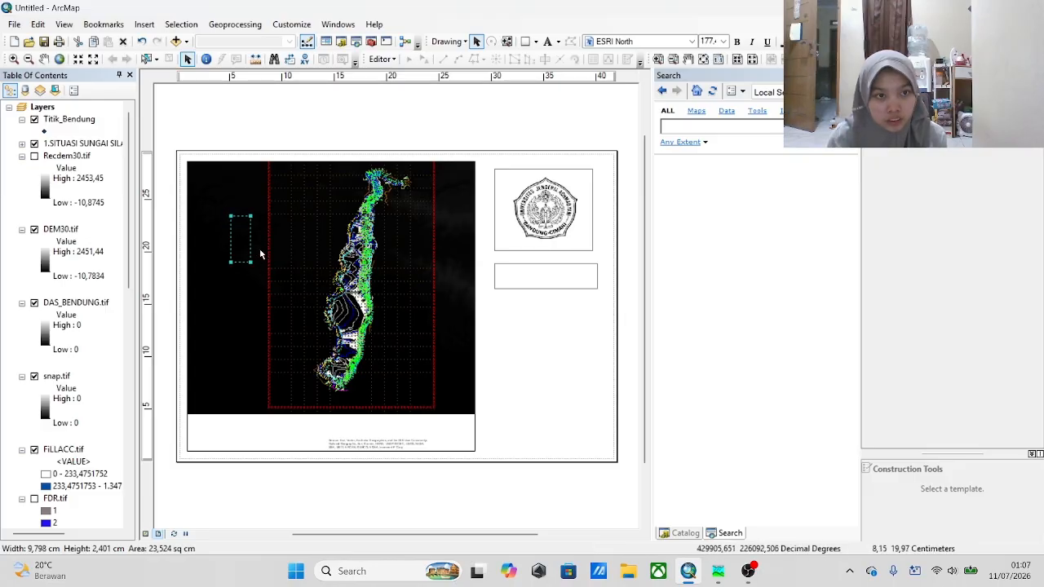
Color the north arrow white and fit it into the upper-left corner of the map frame.
left_click(238, 241)
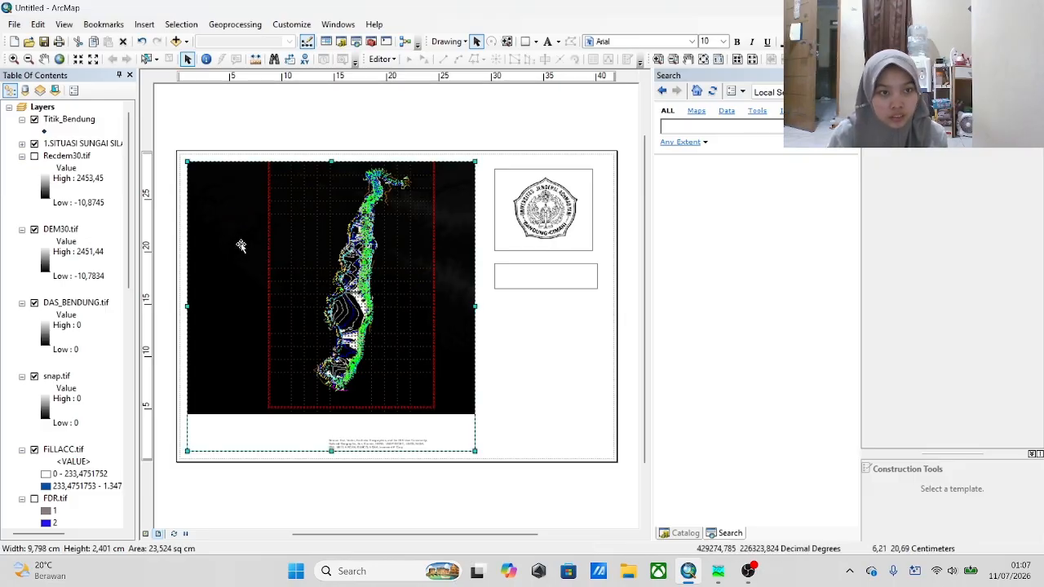
left_click(241, 246)
right_click(241, 245)
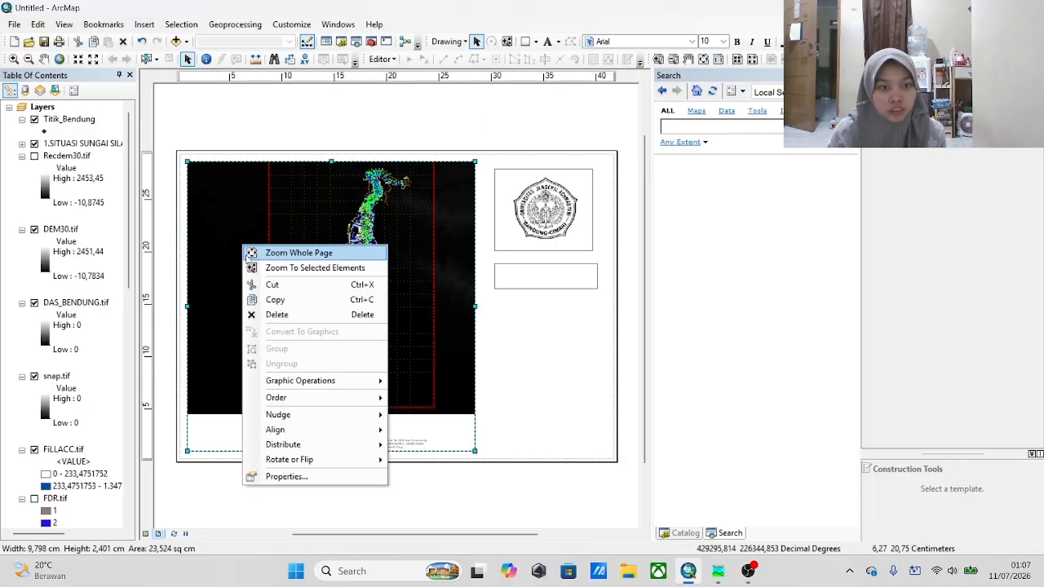
left_click(282, 479)
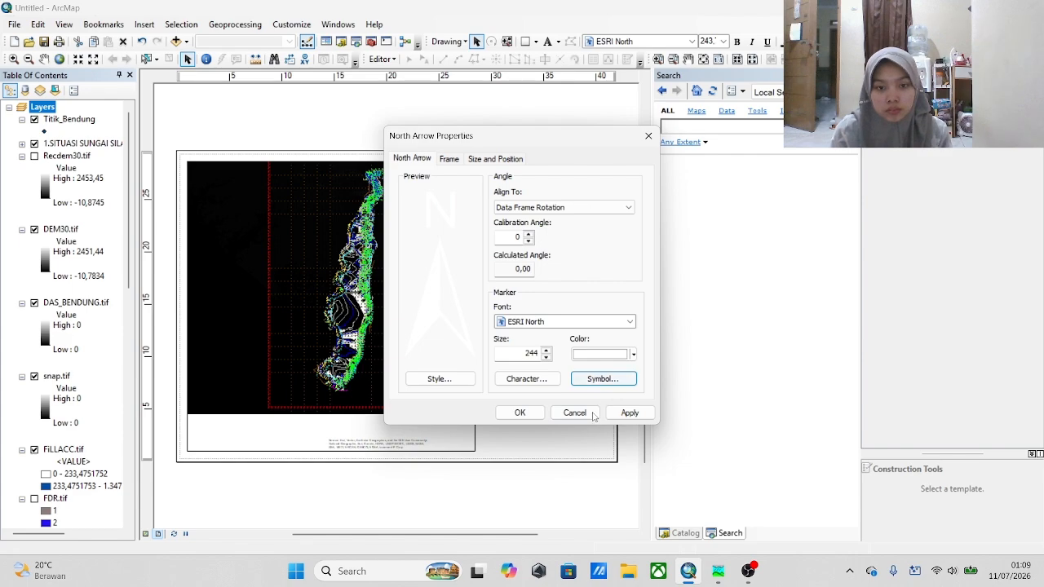
left_click(630, 416)
left_click(520, 413)
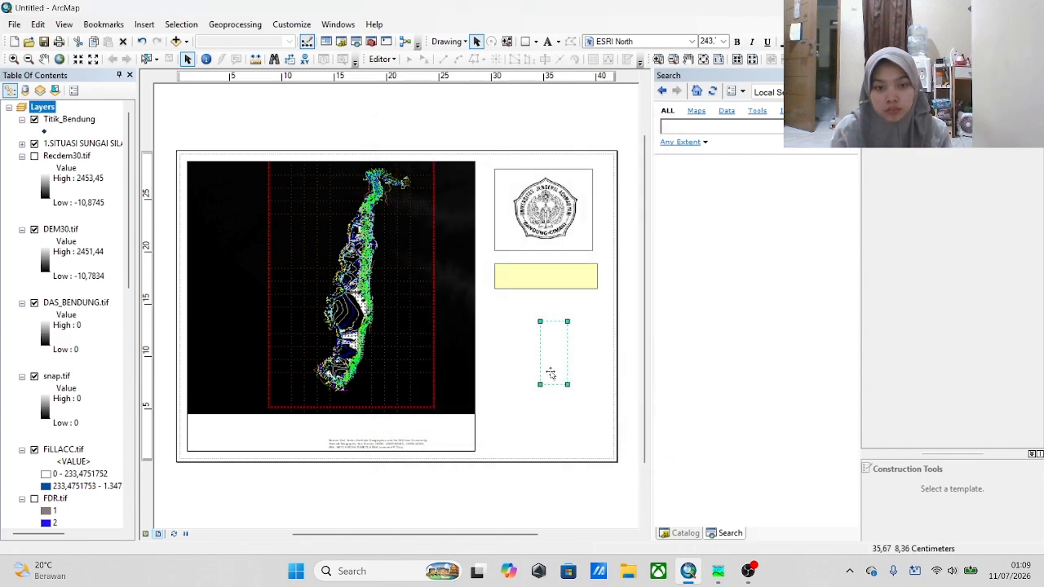
left_click_drag(555, 347, 368, 249)
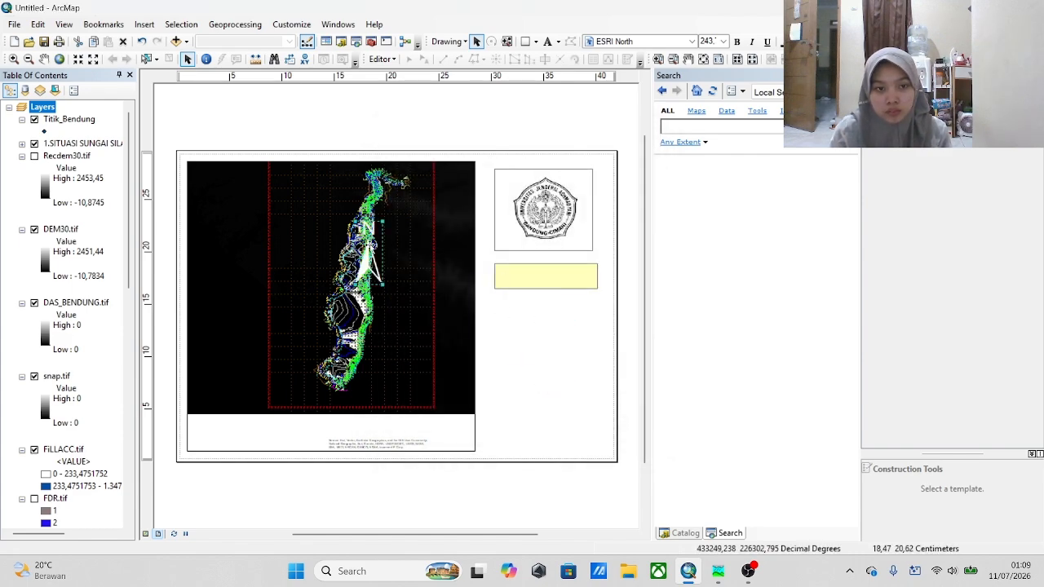
mouse_move(382, 285)
left_mouse_down()
mouse_move(359, 246)
mouse_move(221, 200)
left_mouse_up()
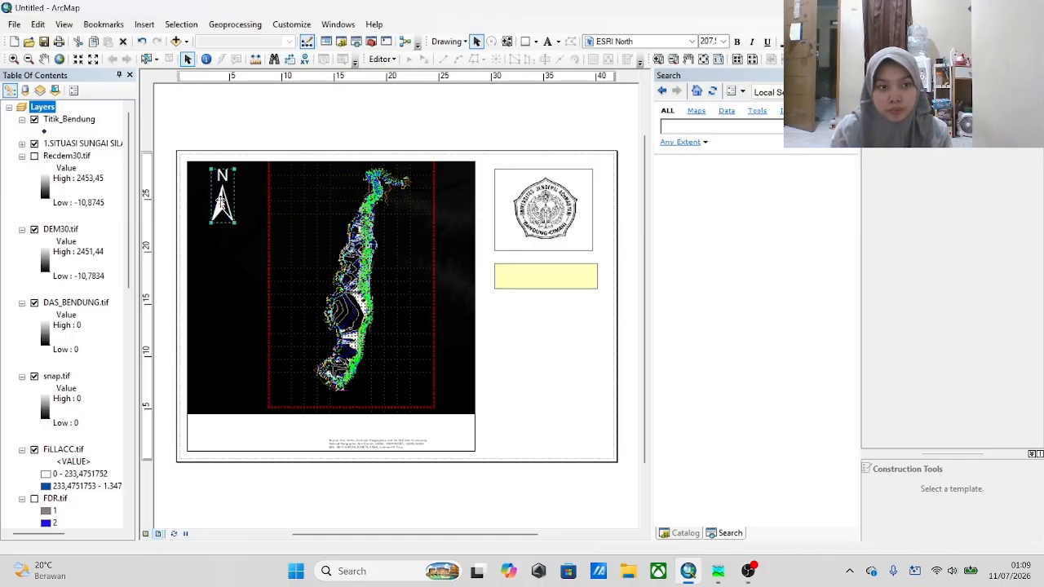
Fill the yellow rectangle below the seal's box with white.
left_click(531, 286)
right_click(534, 283)
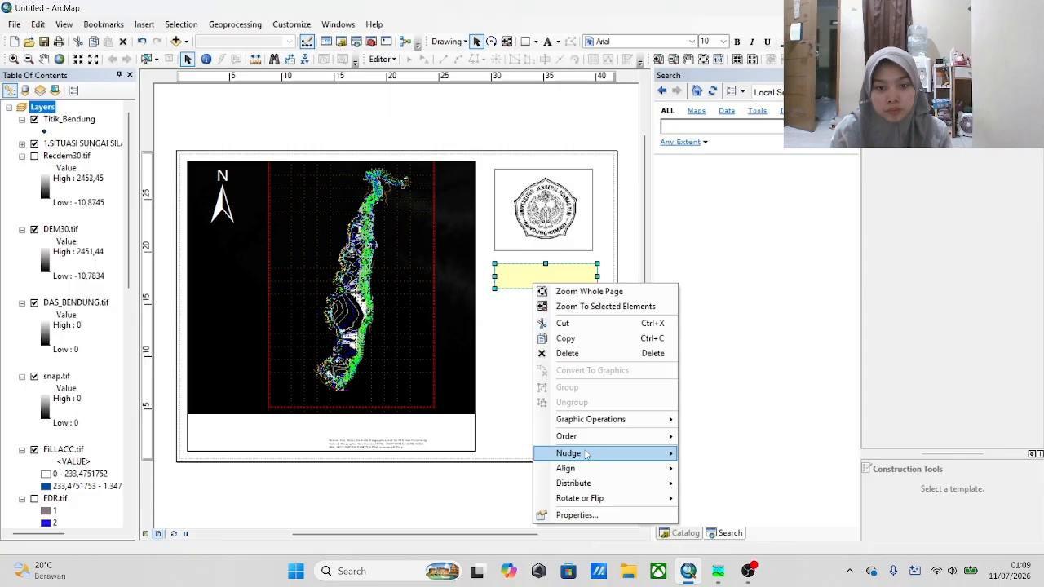
left_click(574, 513)
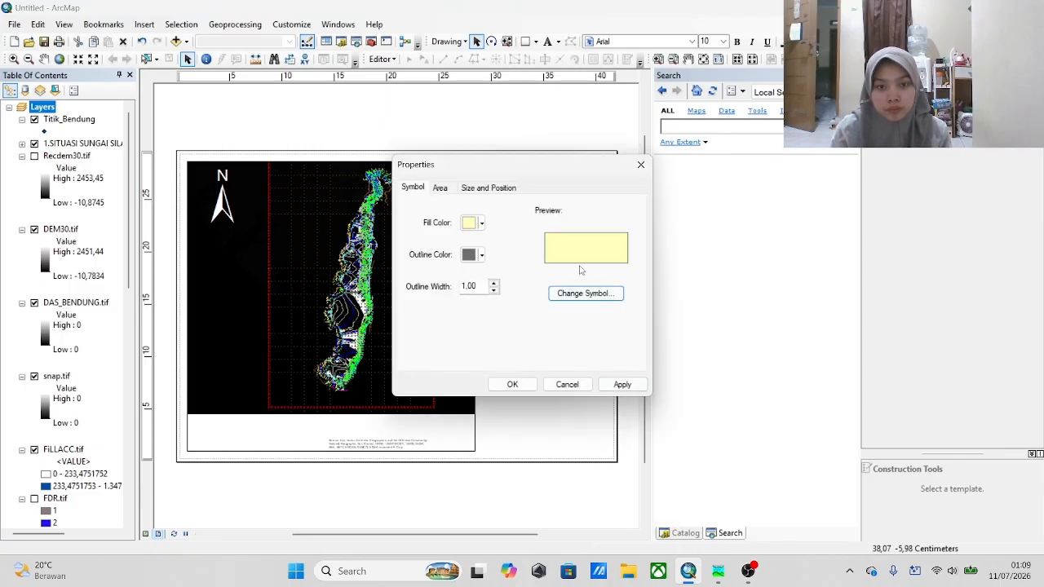
left_click(481, 222)
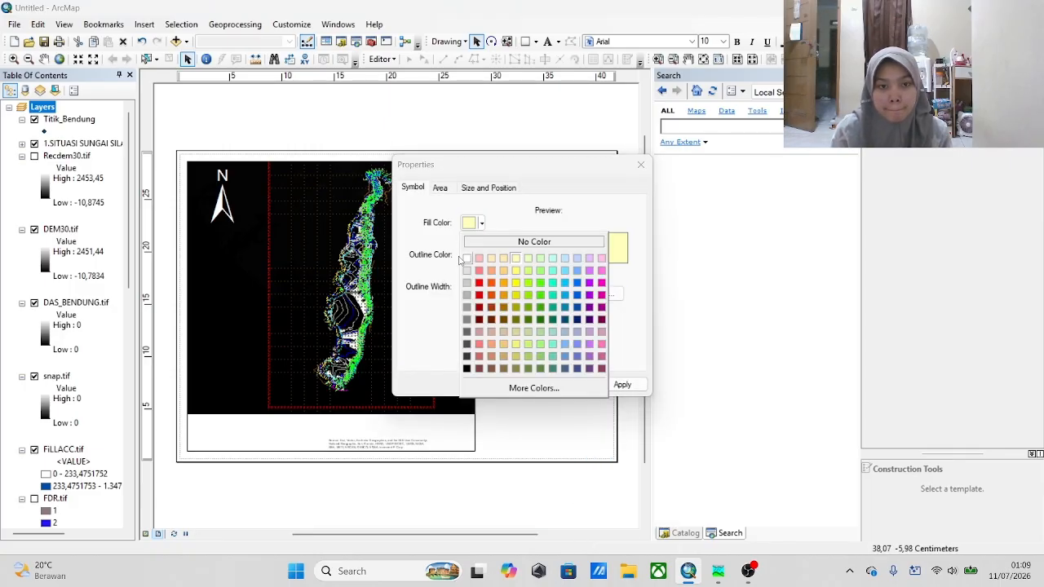
left_click(467, 259)
left_click(620, 385)
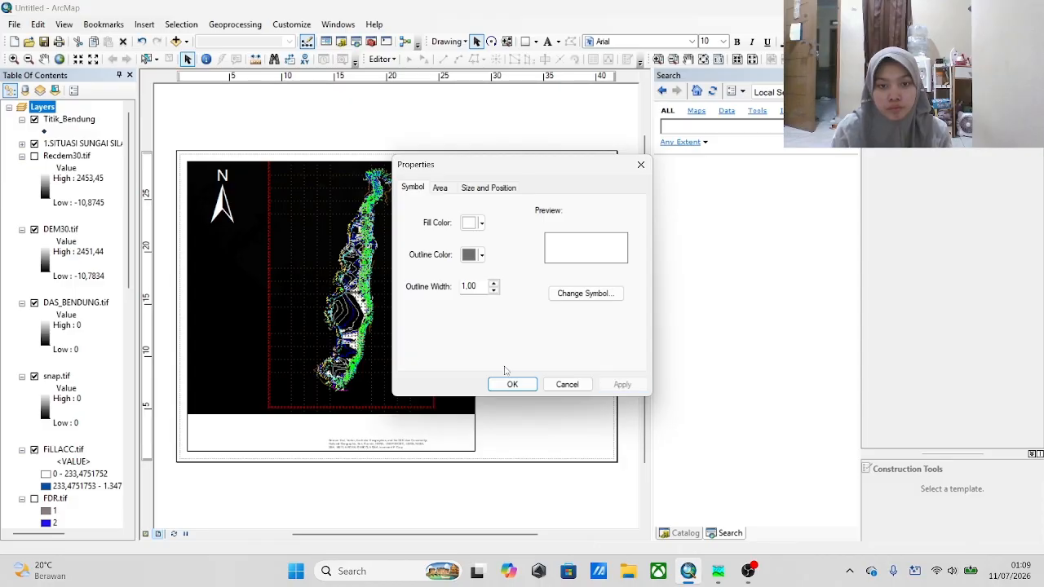
left_click(512, 384)
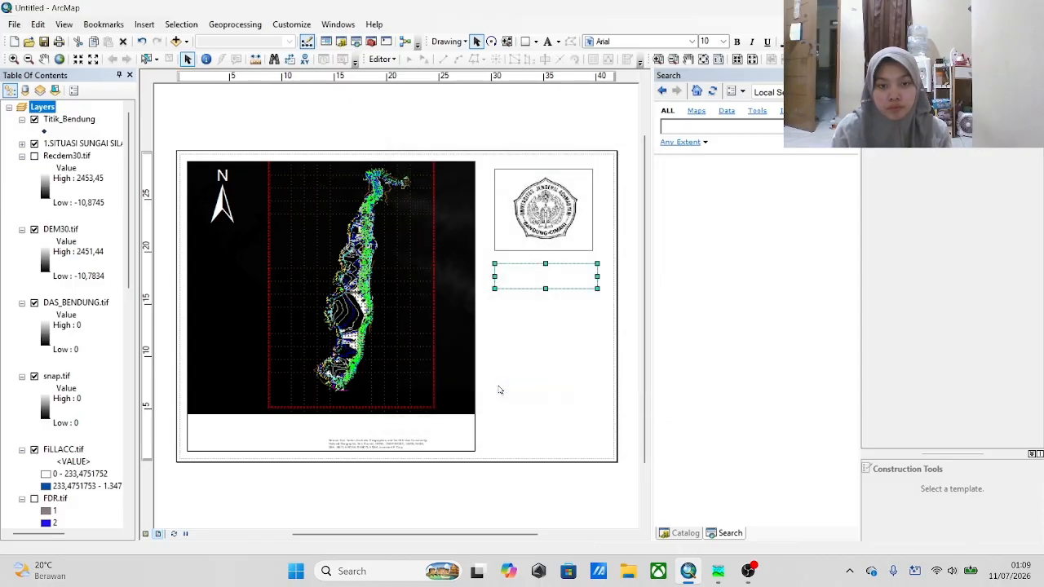
Set the fill of the rectangle framing the seal to No Color.
double_click(584, 246)
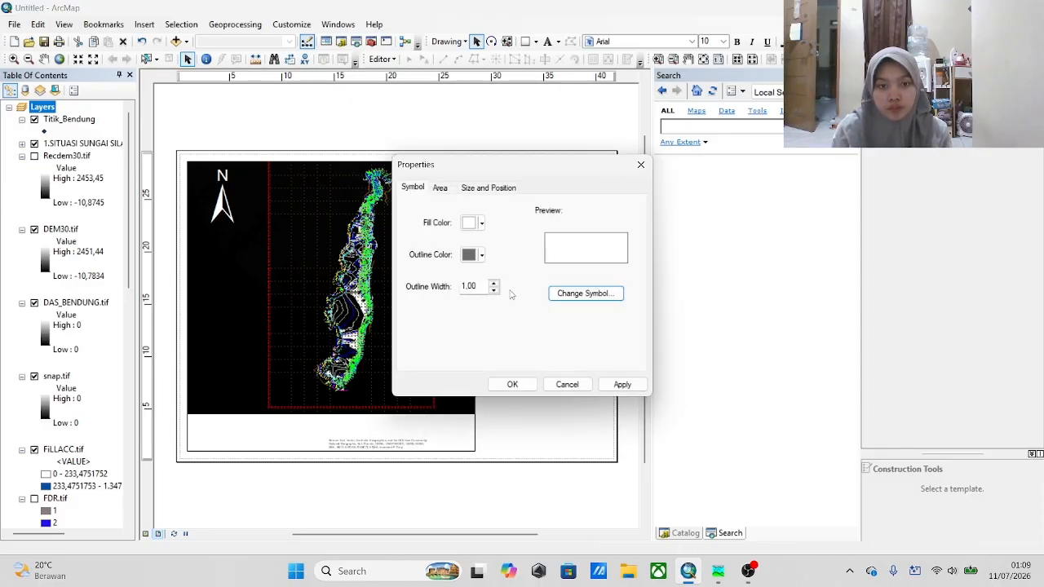
left_click(481, 222)
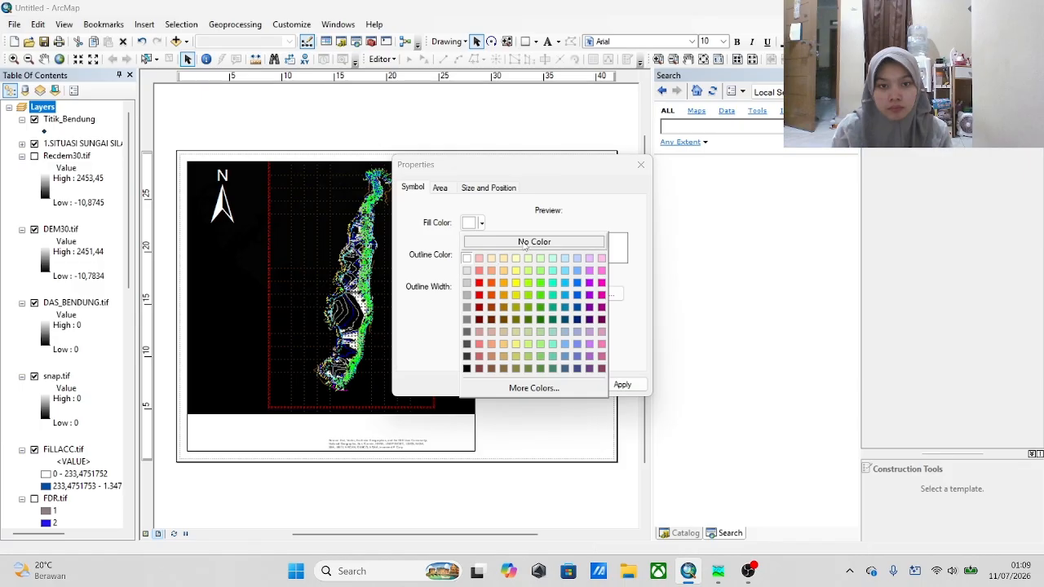
left_click(534, 243)
left_click(630, 389)
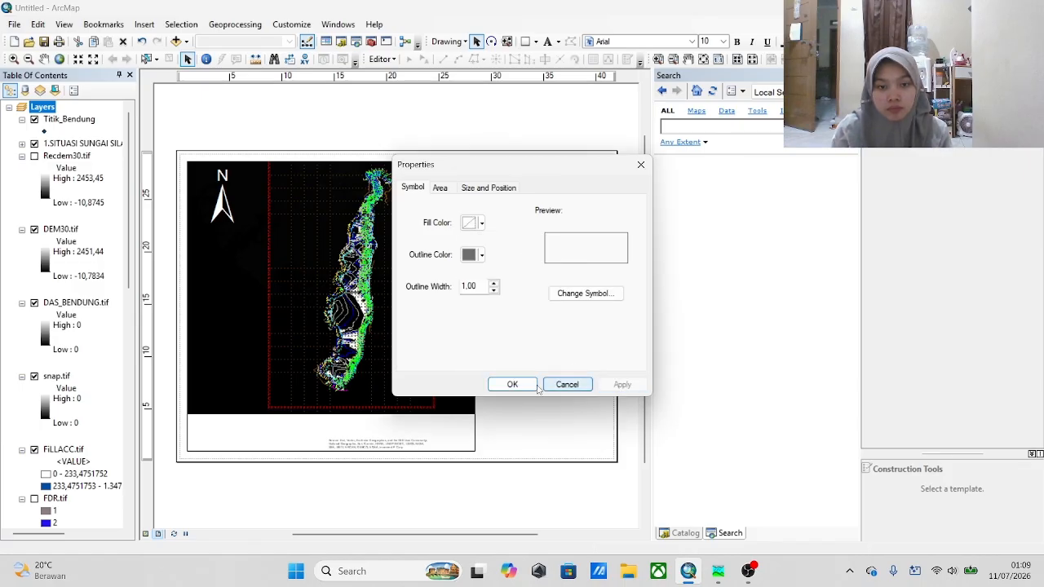
left_click(512, 384)
left_click(542, 344)
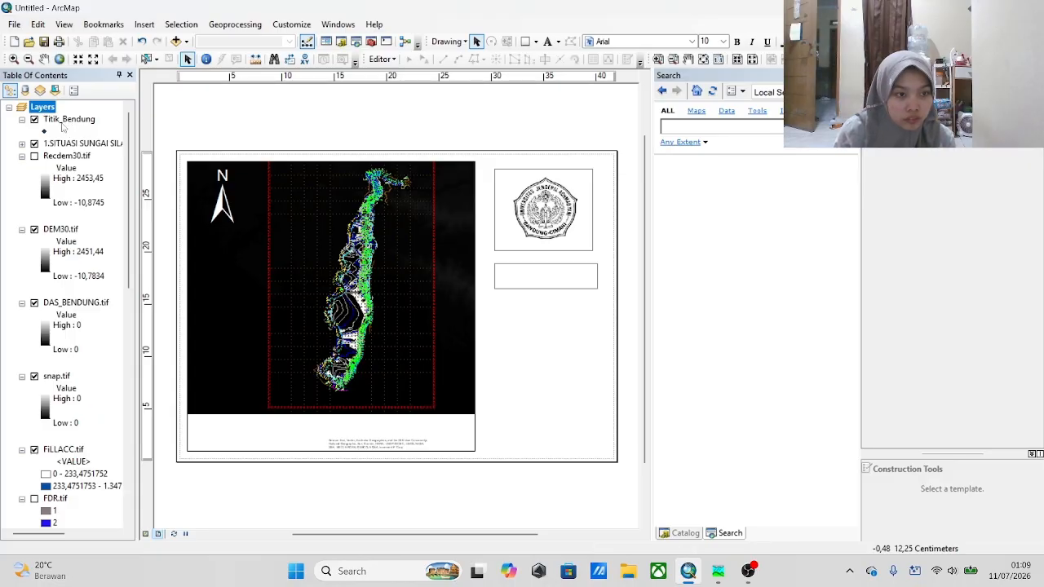
Examine the attribute table of the DAS_BENDUNG.tif layer and close it.
right_click(58, 307)
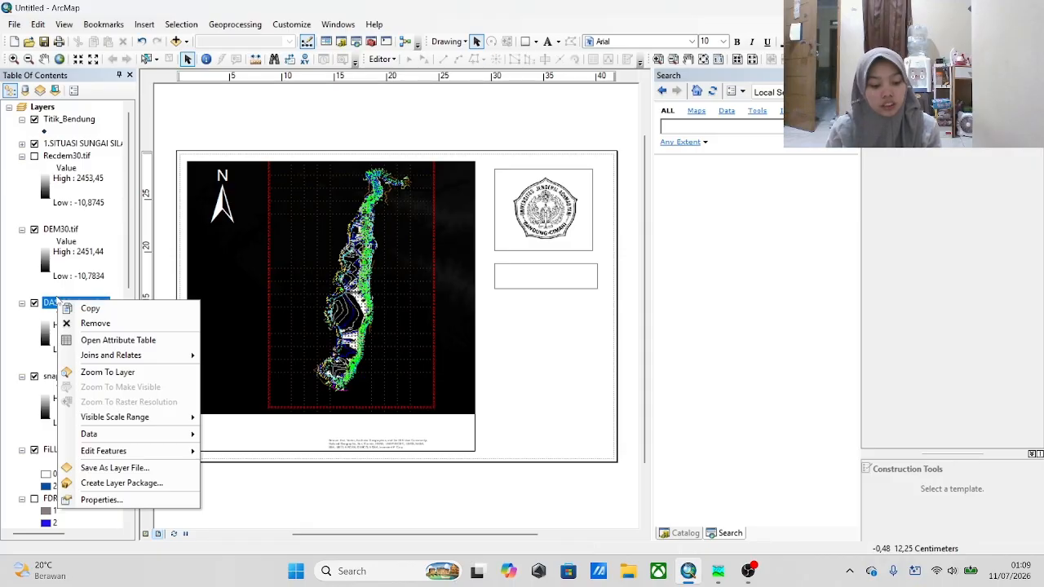
left_click(106, 340)
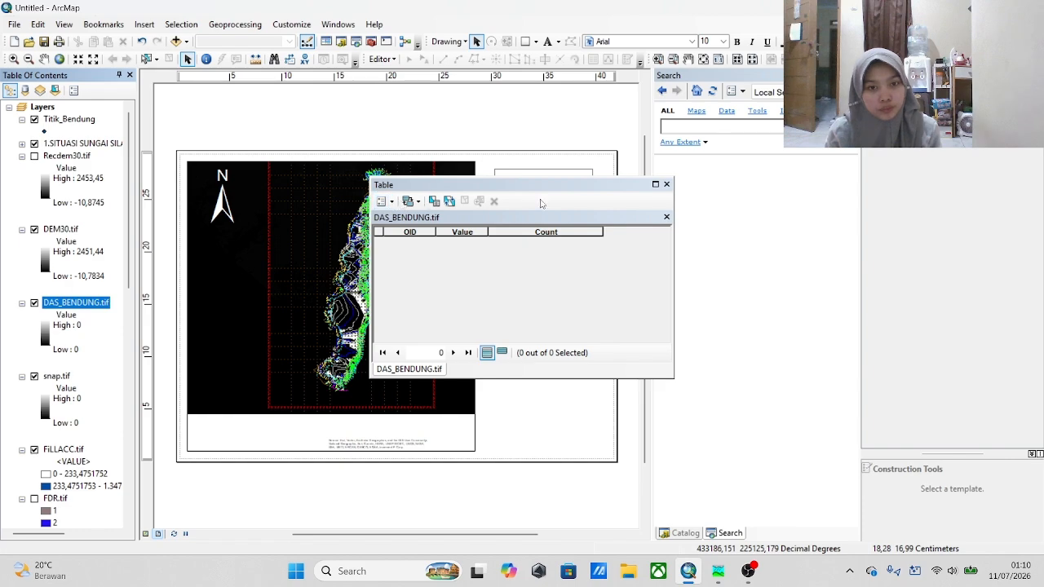
left_click(437, 234)
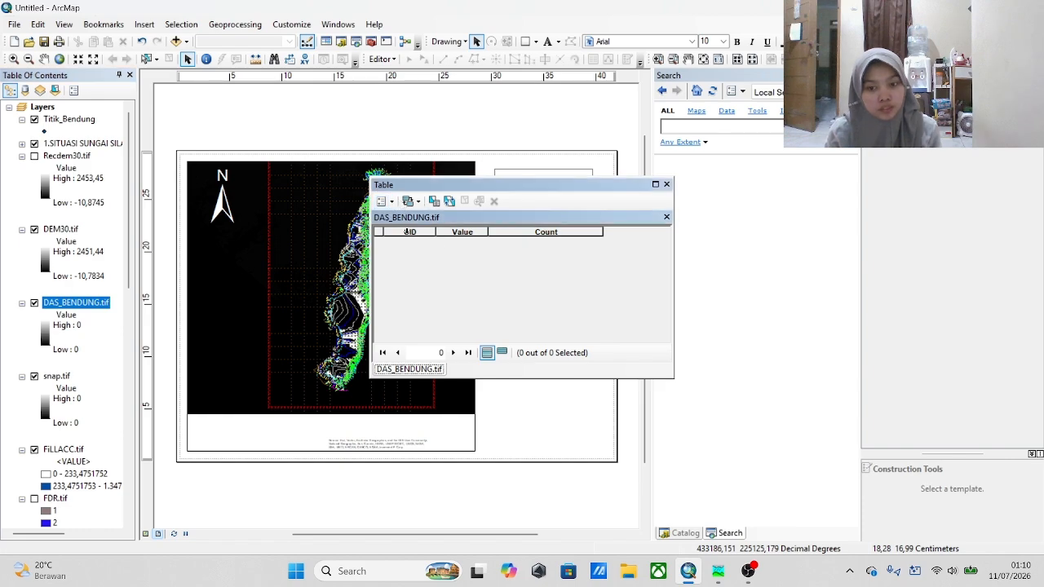
left_click(410, 232)
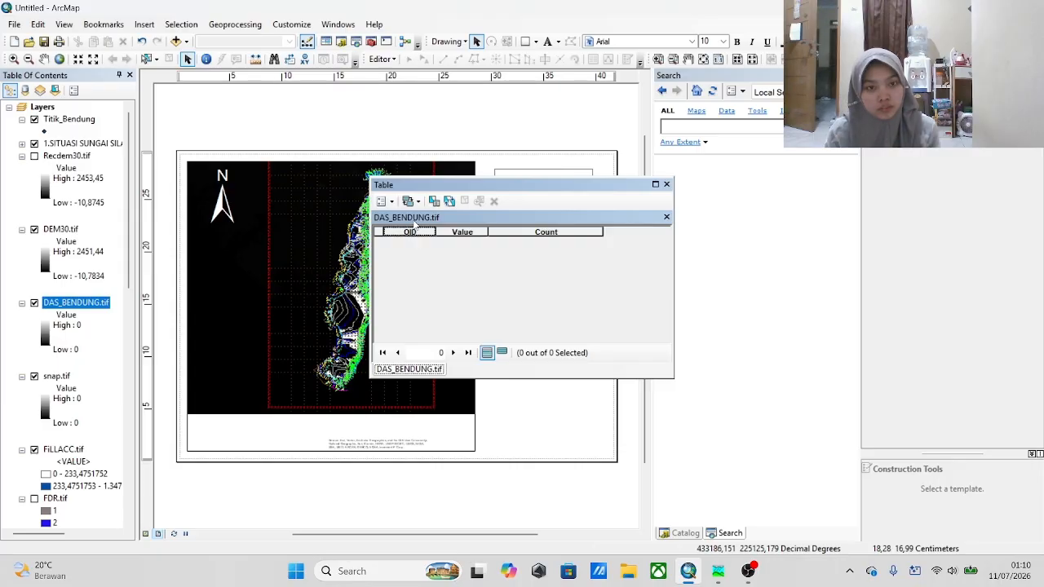
right_click(413, 373)
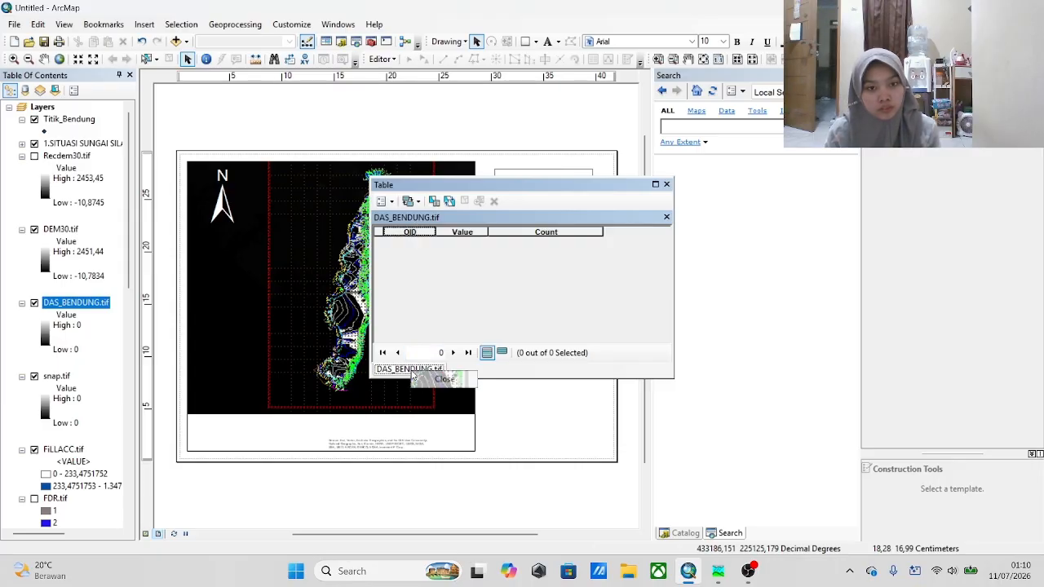
left_click(666, 184)
left_click(666, 184)
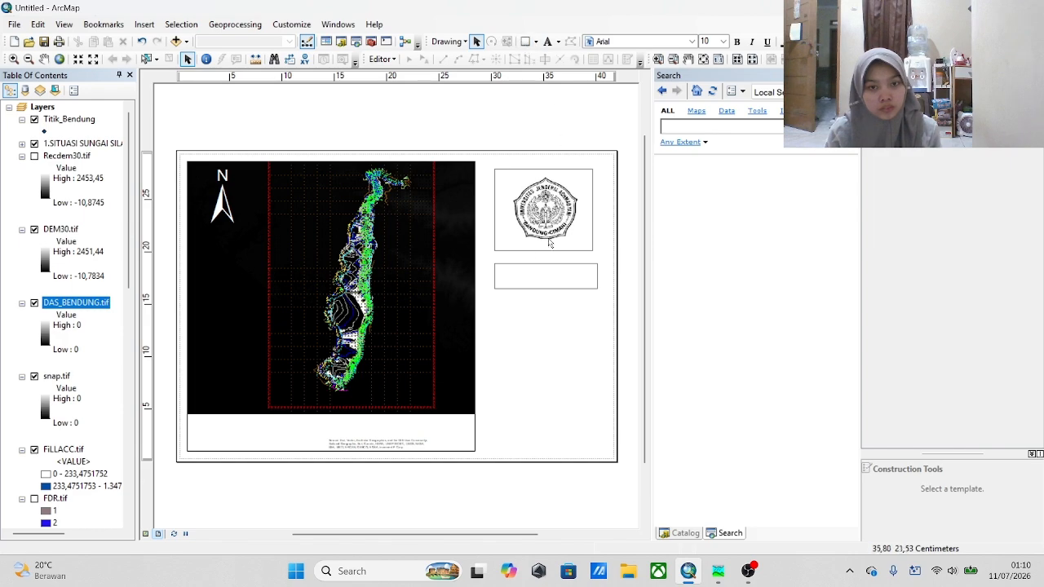
Insert a text element with the placeholder wording "Text" inside the rectangle below the university seal.
right_click(526, 274)
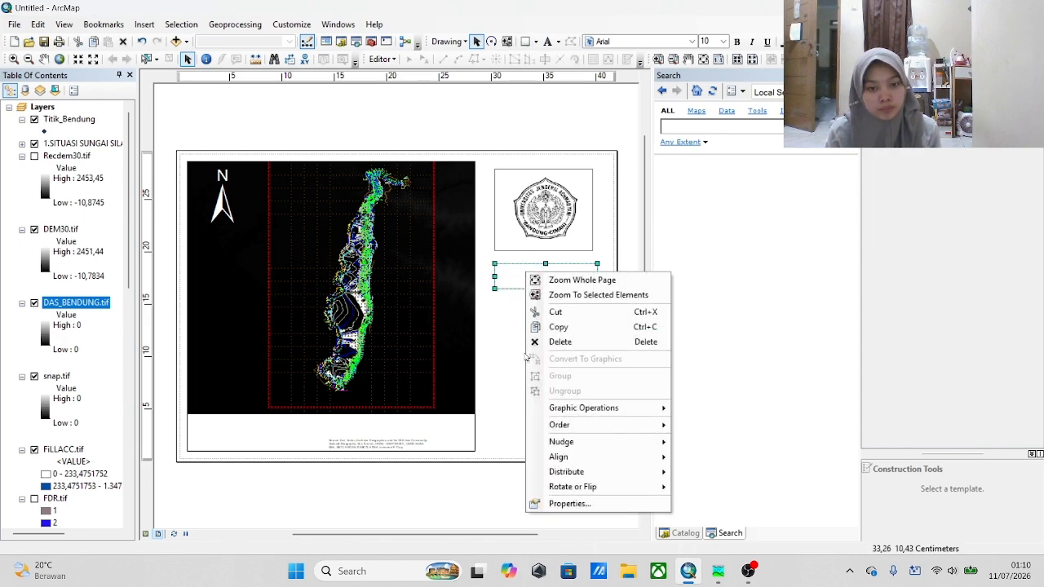
left_click(522, 369)
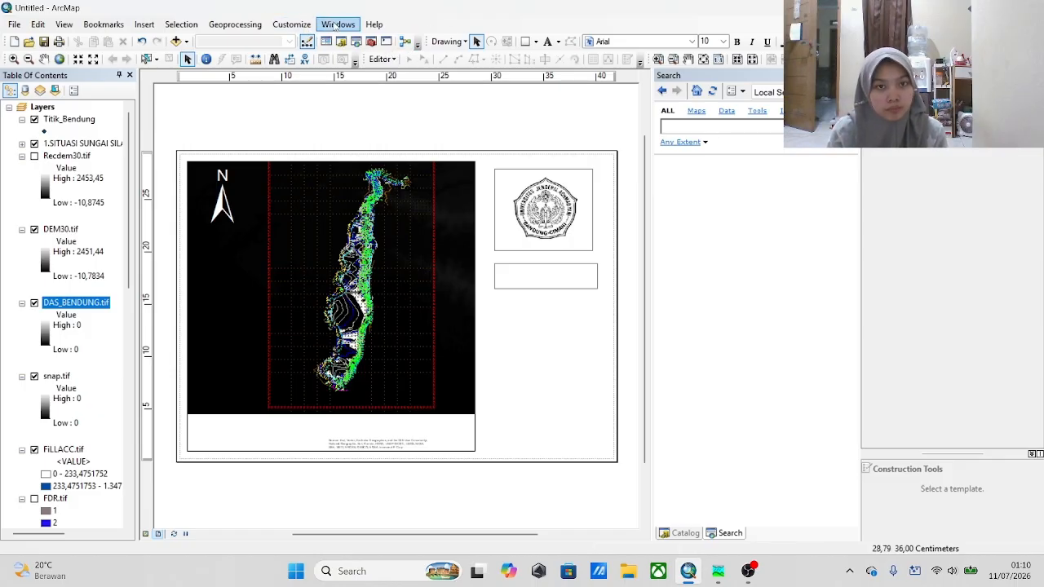
left_click(548, 41)
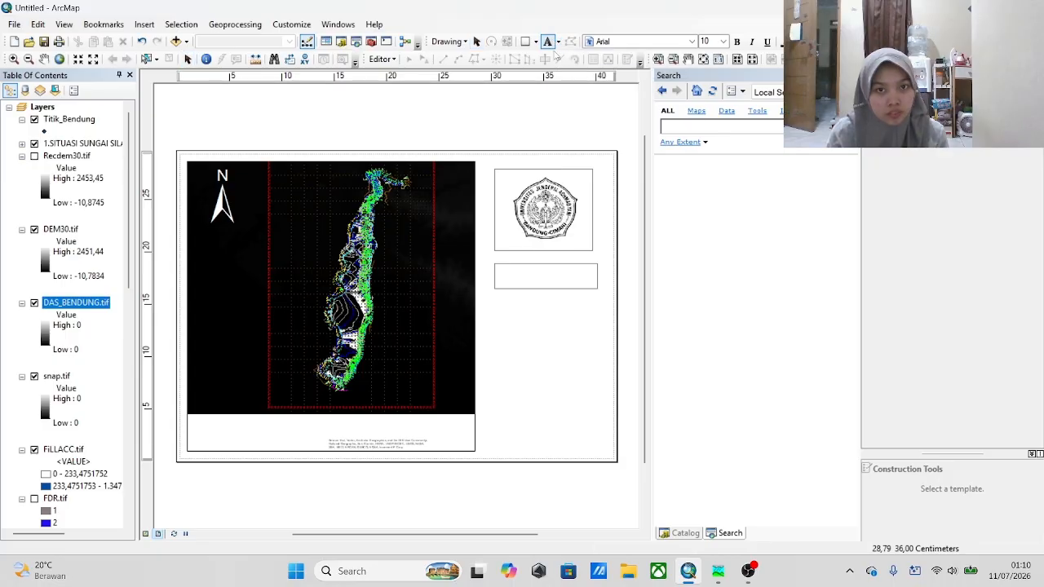
left_click(532, 274)
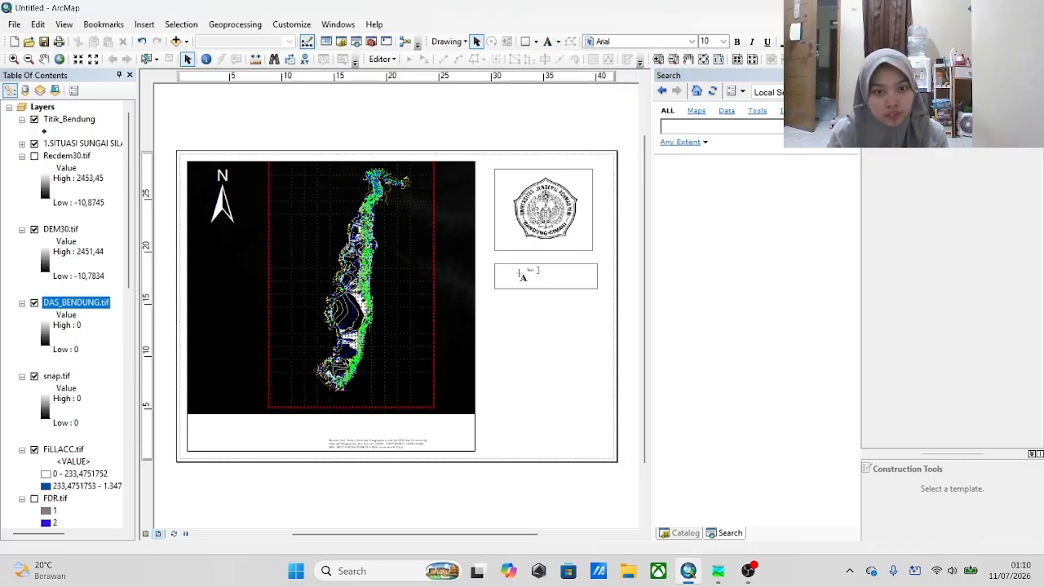
left_click(510, 309)
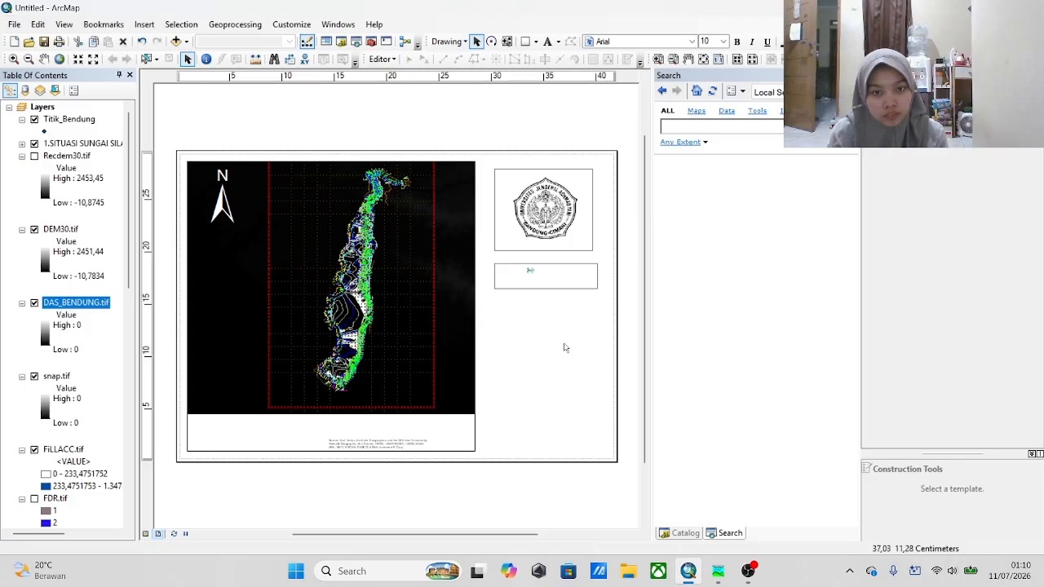
Format the text in the box below the seal with the Country 1 symbol in Times New Roman, size 20.
left_click(531, 273)
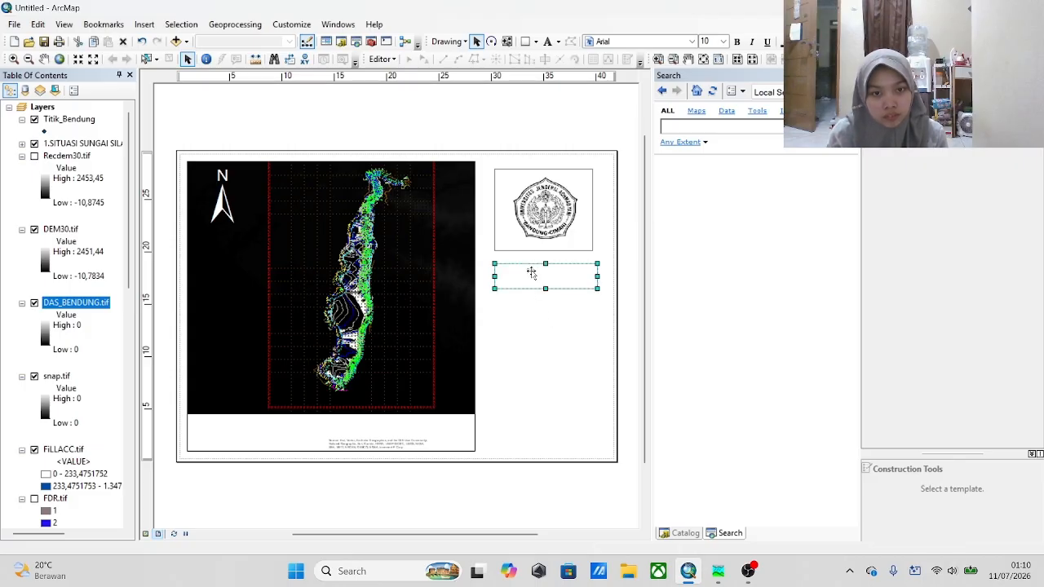
scroll(531, 274, "up", 2)
scroll(531, 276, "down", 3)
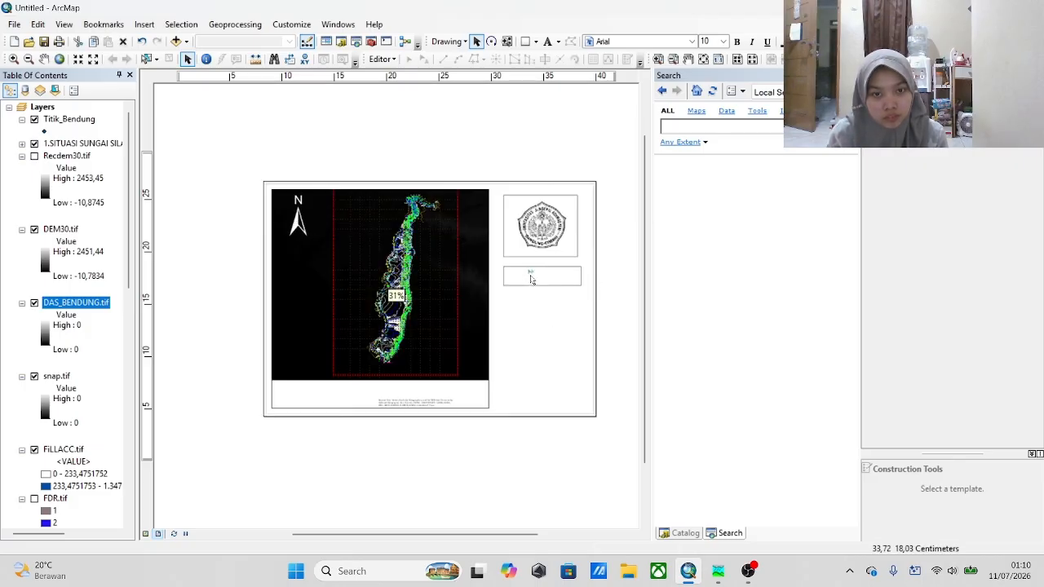
scroll(531, 276, "down", 2)
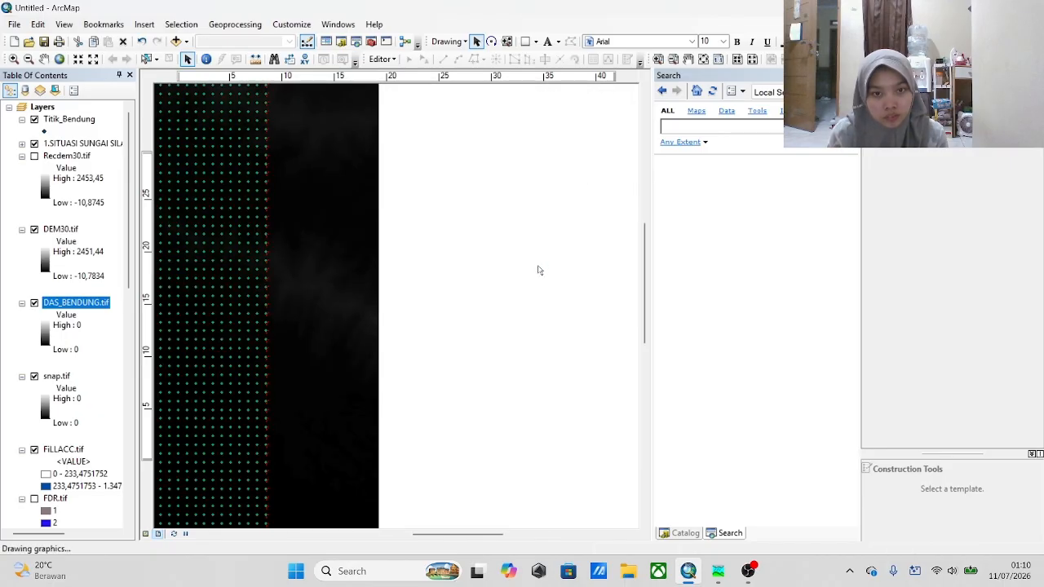
double_click(531, 266)
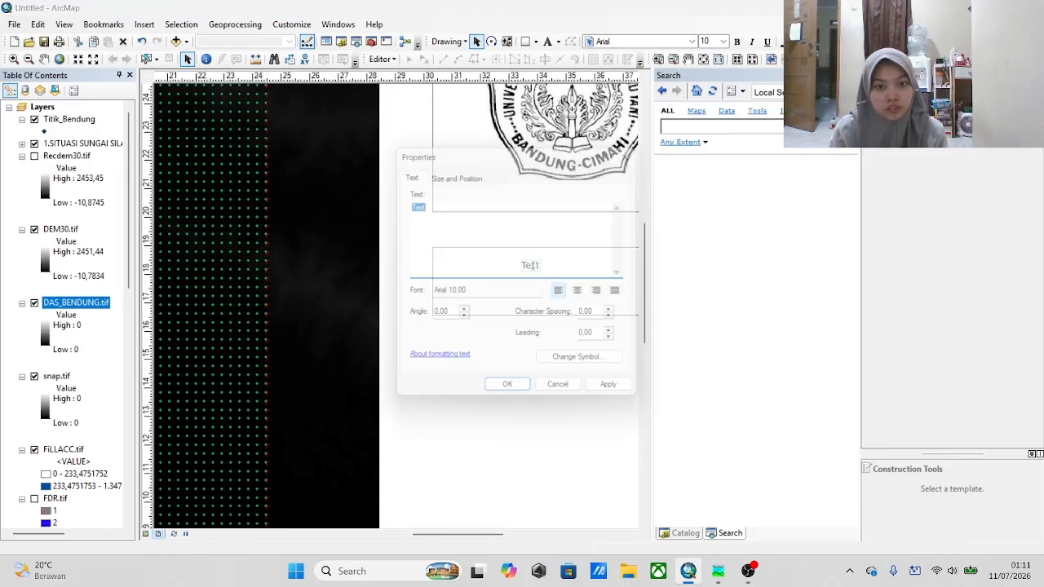
left_click(457, 175)
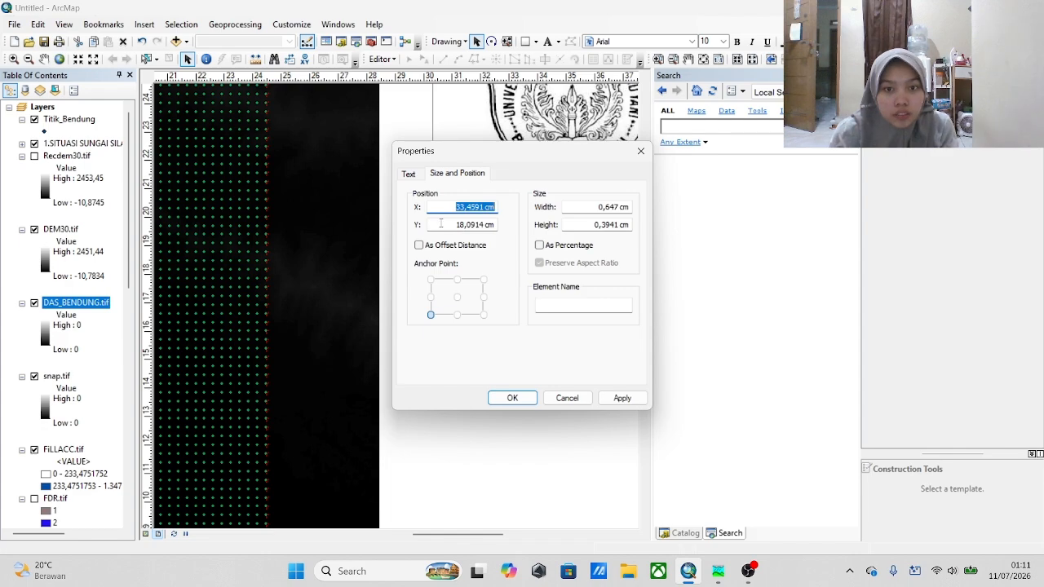
left_click(409, 174)
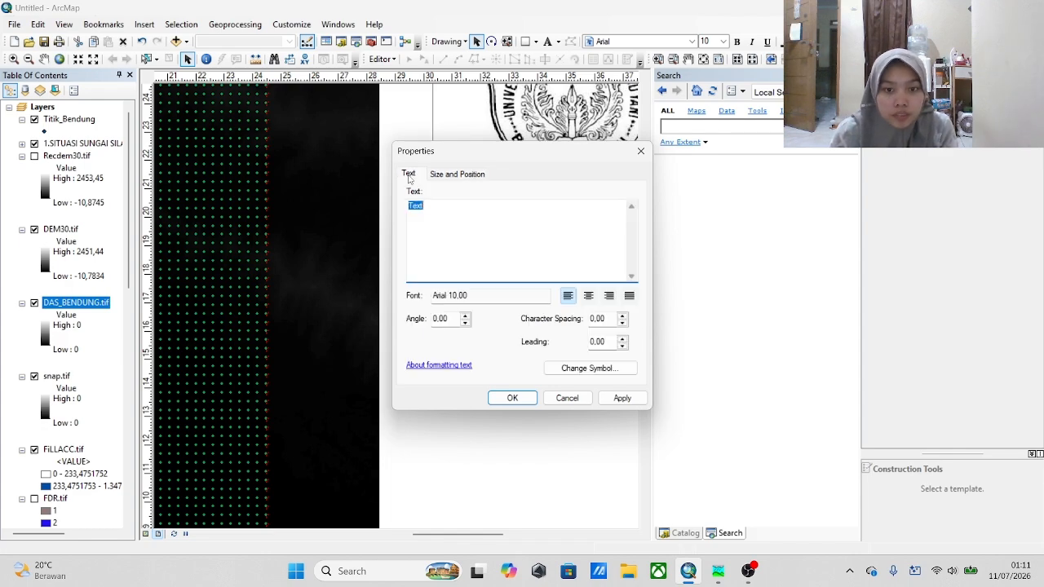
left_click(589, 368)
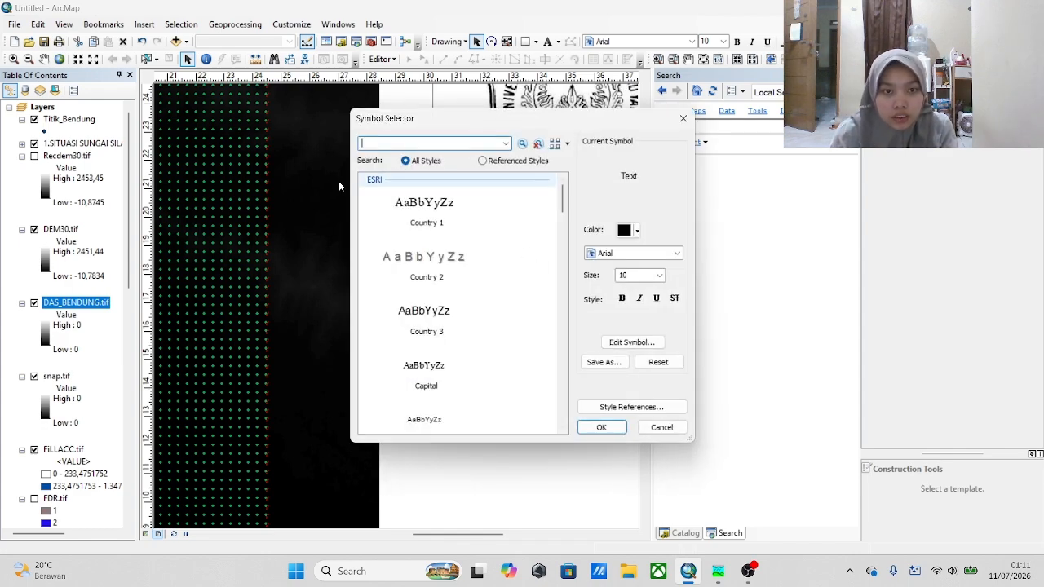
left_click(424, 216)
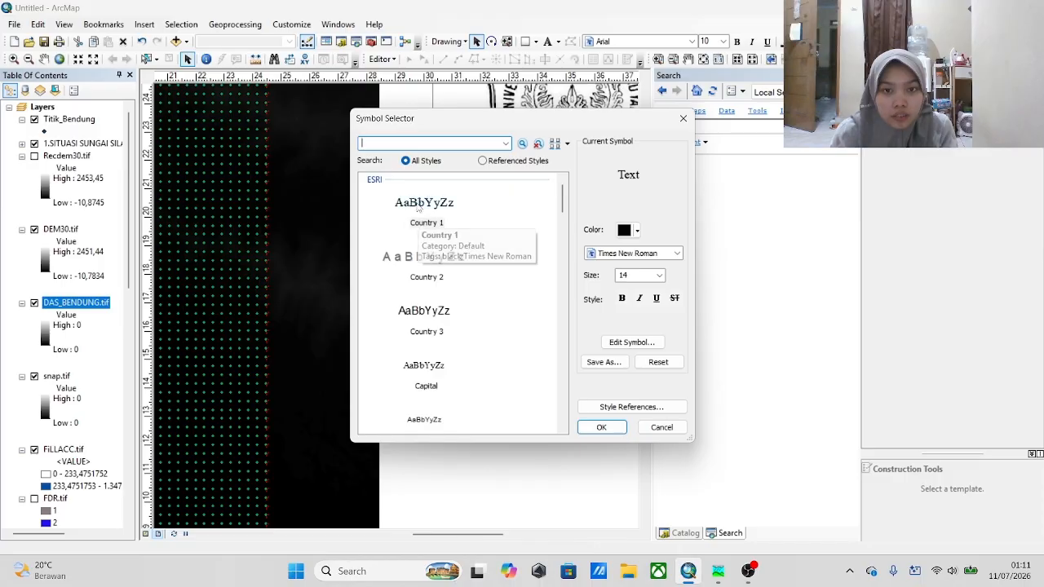
left_click(657, 278)
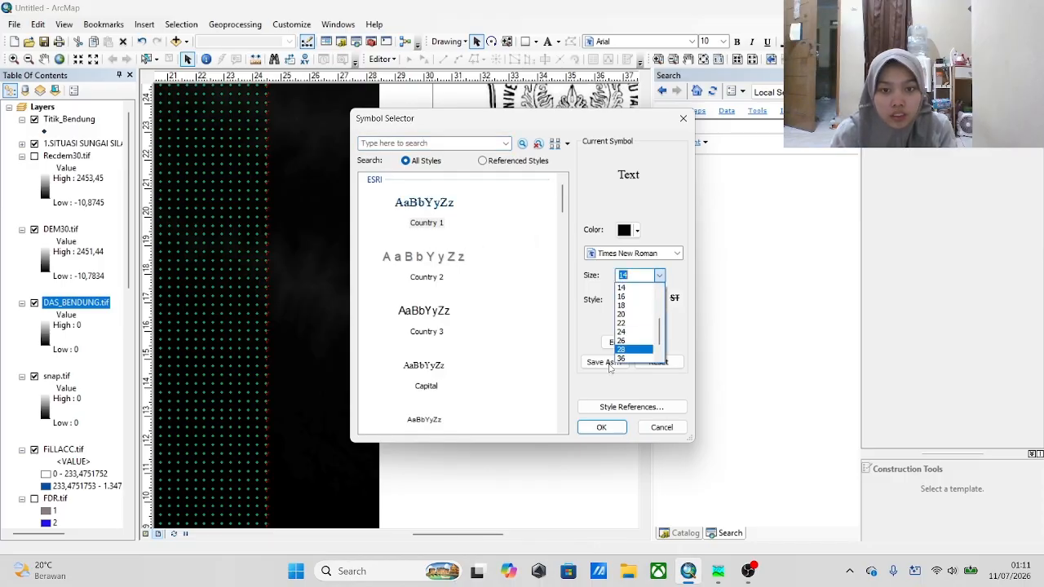
left_click(631, 315)
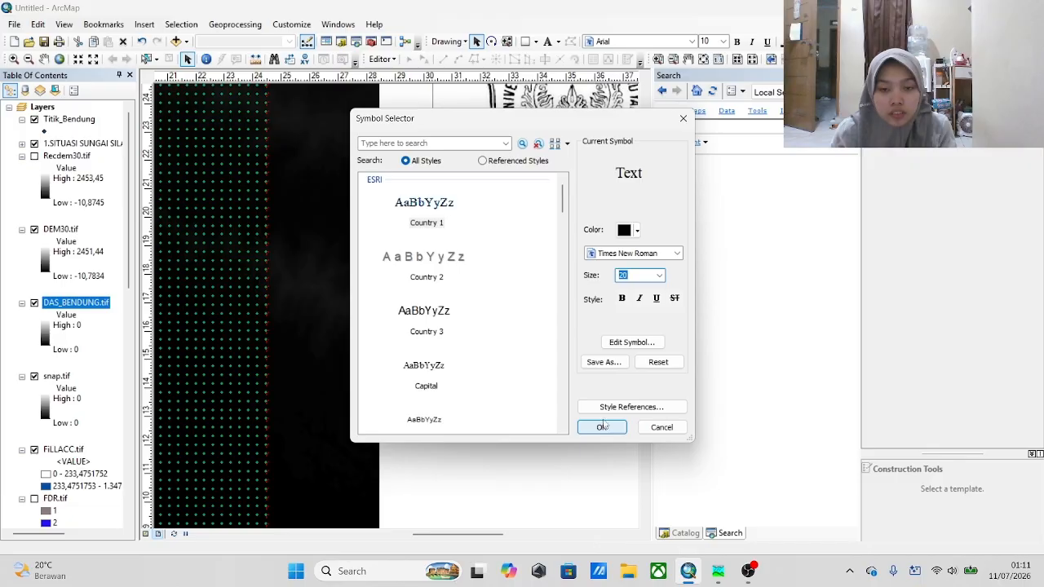
left_click(603, 426)
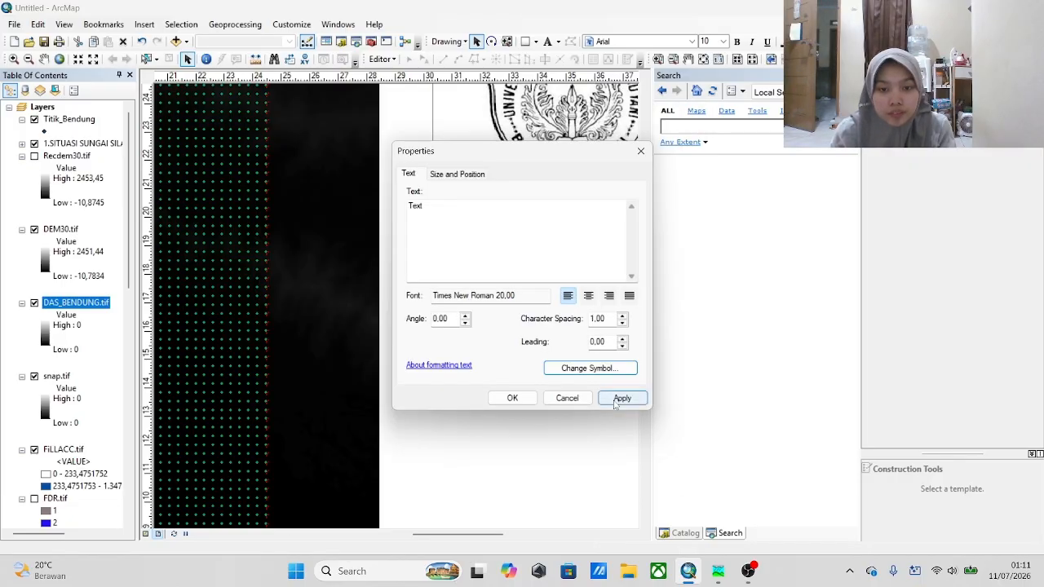
left_click(621, 398)
left_click(511, 400)
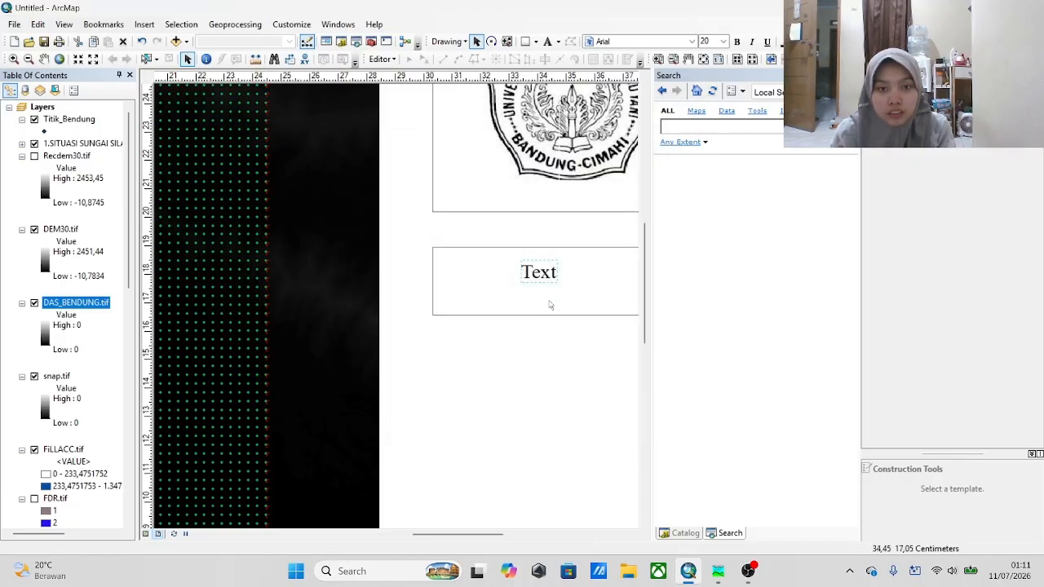
Examine the text element's properties and its placement below the seal, along with the whole map layout.
scroll(545, 304, "down", 3)
scroll(586, 257, "up", 5)
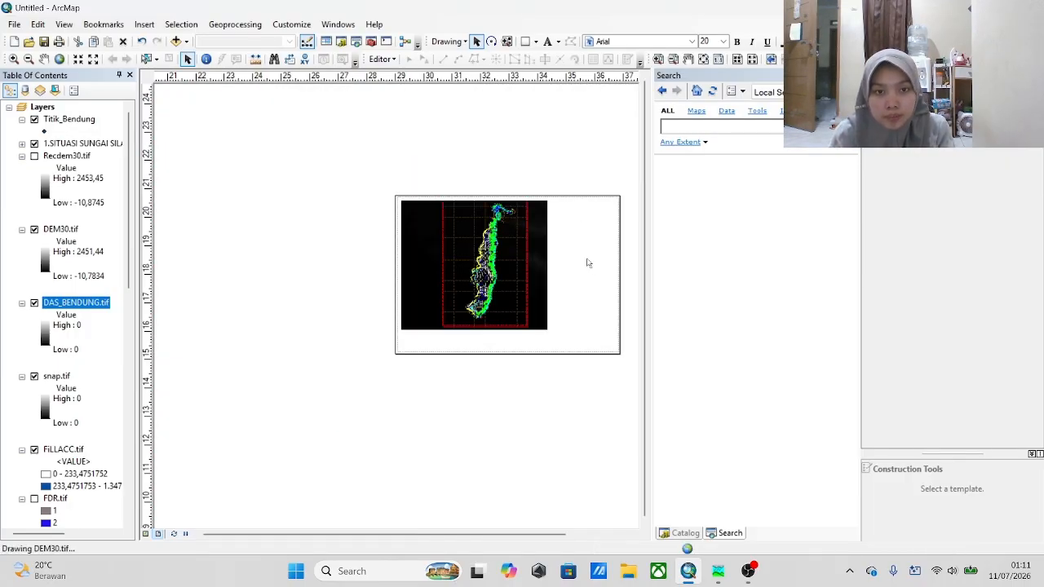
scroll(587, 263, "up", 2)
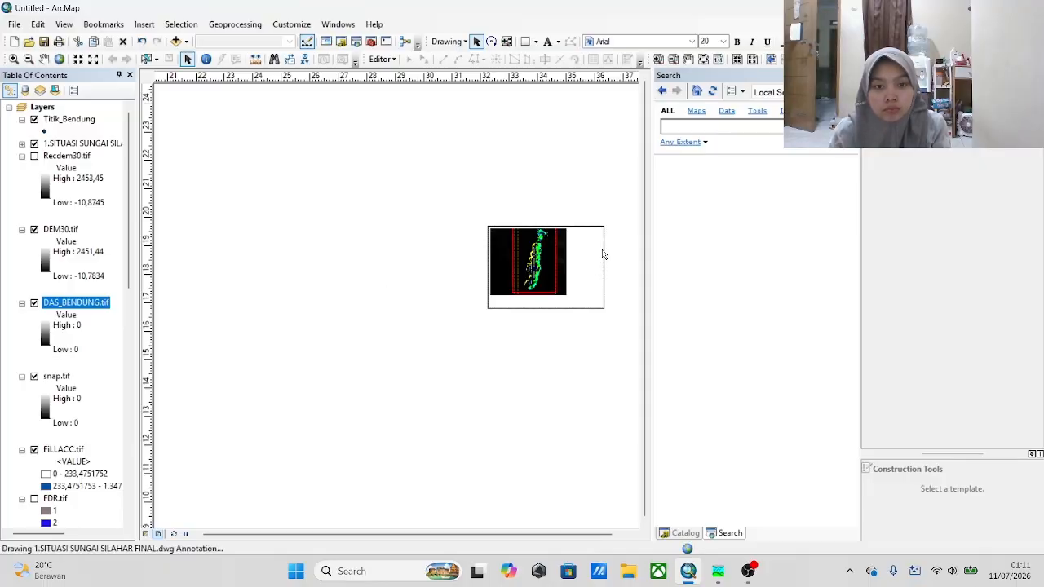
scroll(580, 295, "down", 5)
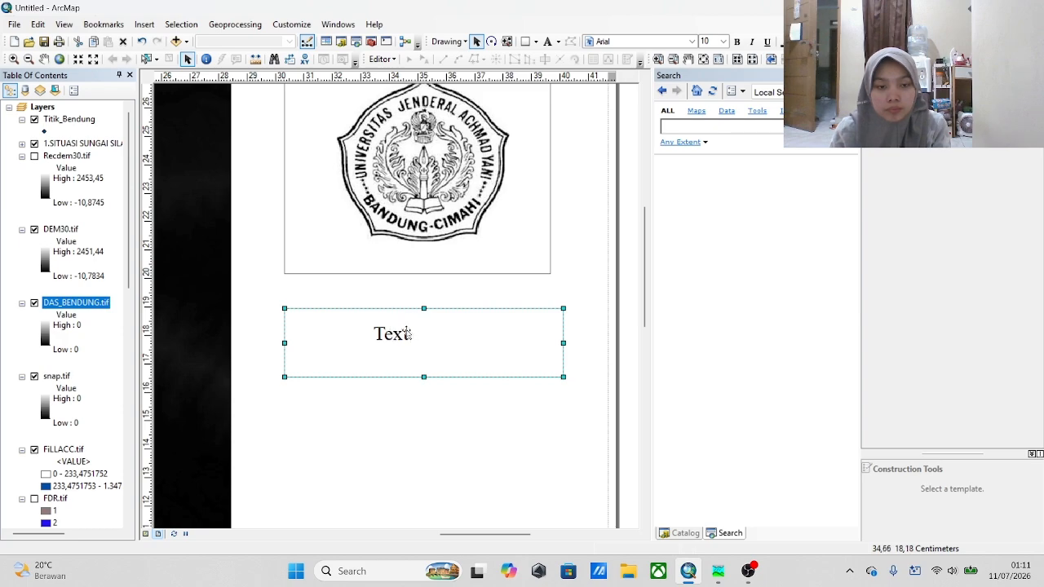
double_click(396, 334)
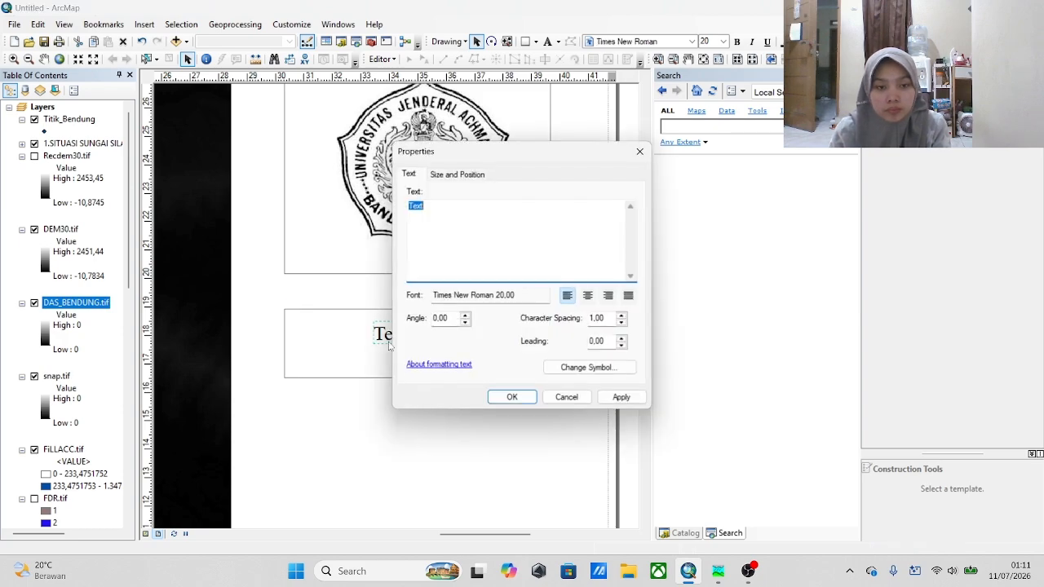
left_click(641, 151)
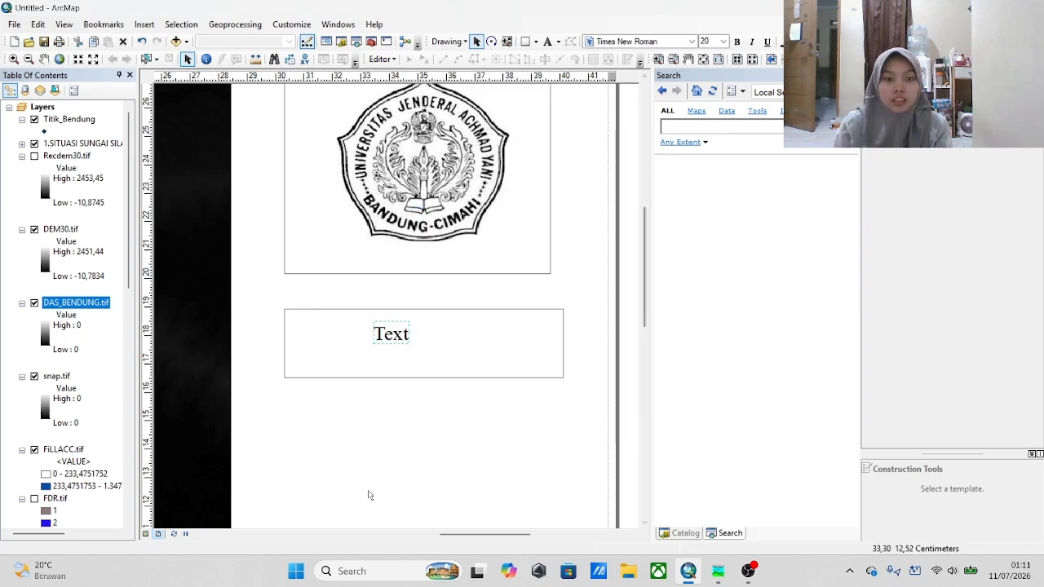
scroll(375, 486, "down", 3)
scroll(386, 470, "up", 3)
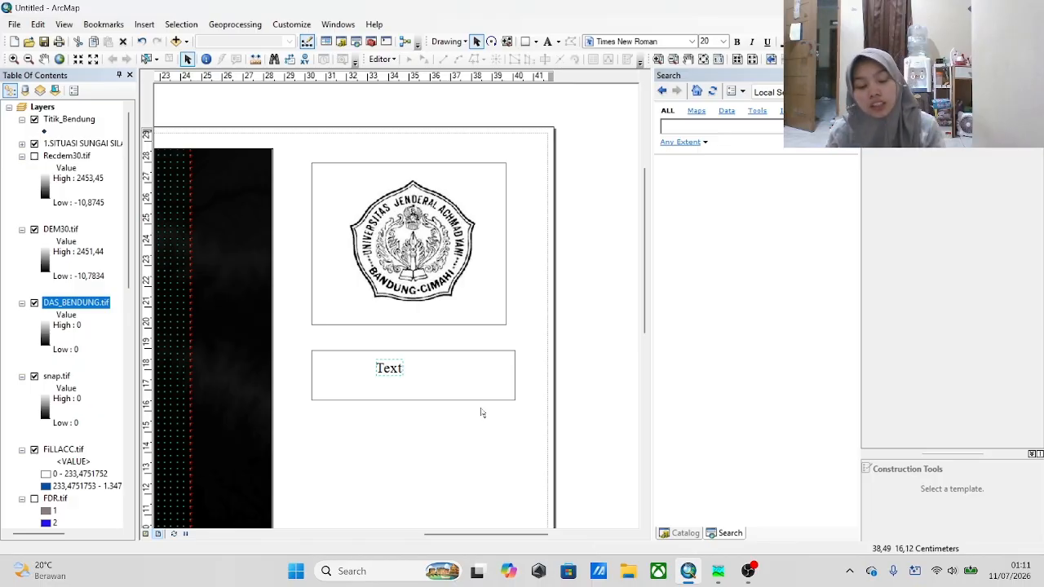
scroll(481, 413, "down", 5)
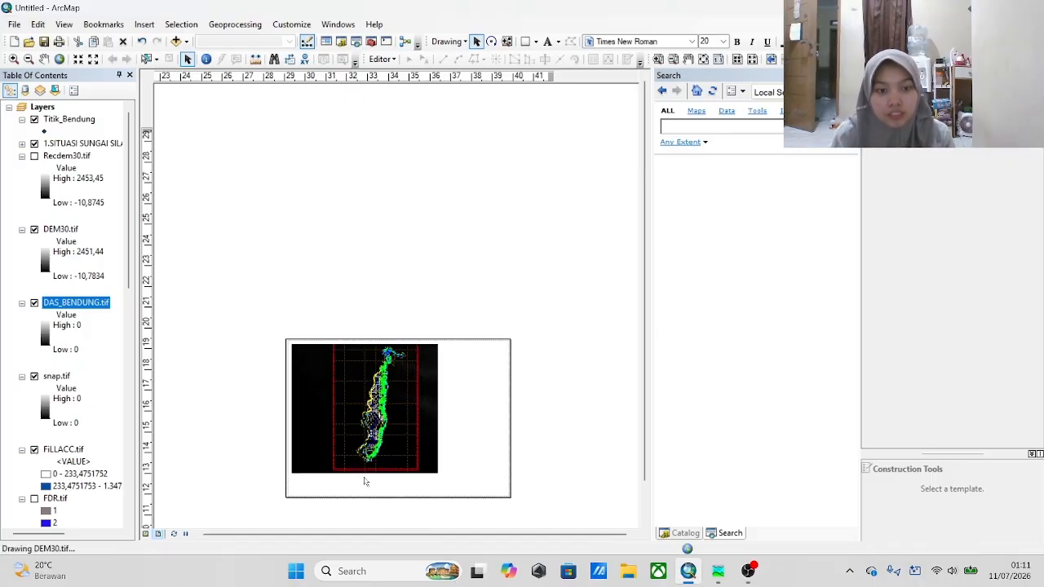
scroll(364, 481, "up", 4)
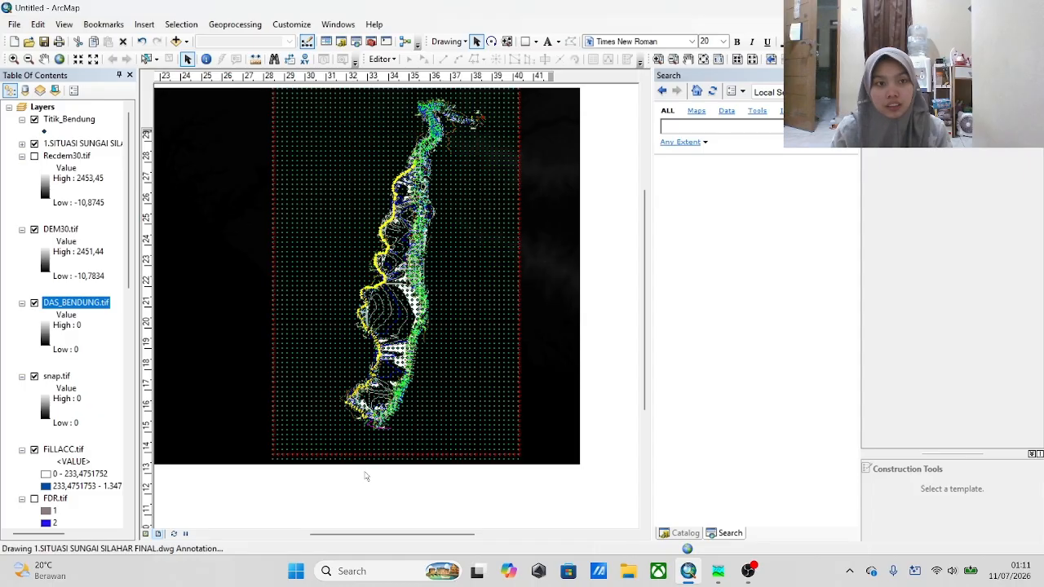
scroll(367, 475, "down", 4)
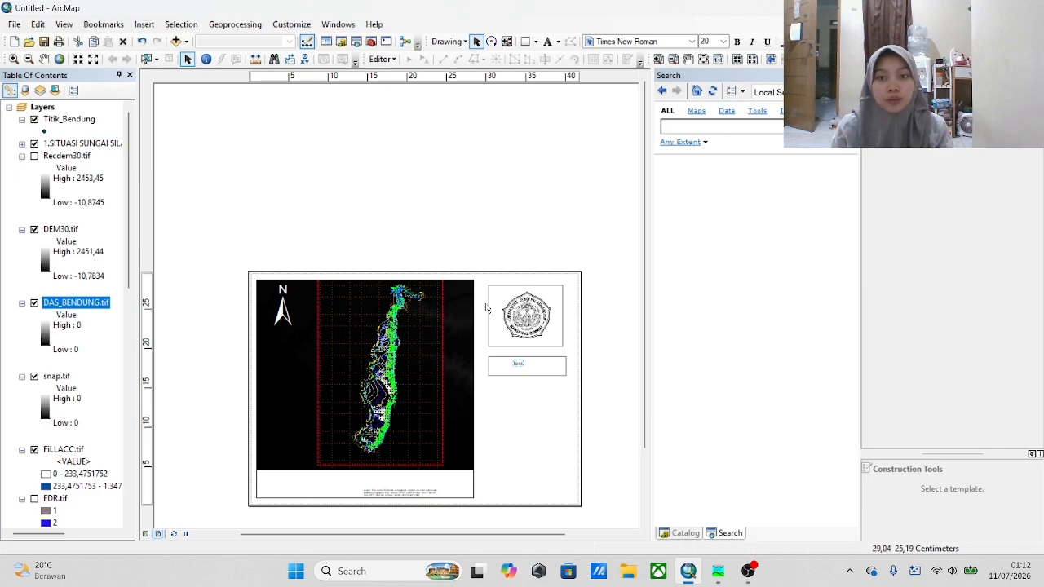
left_click(745, 577)
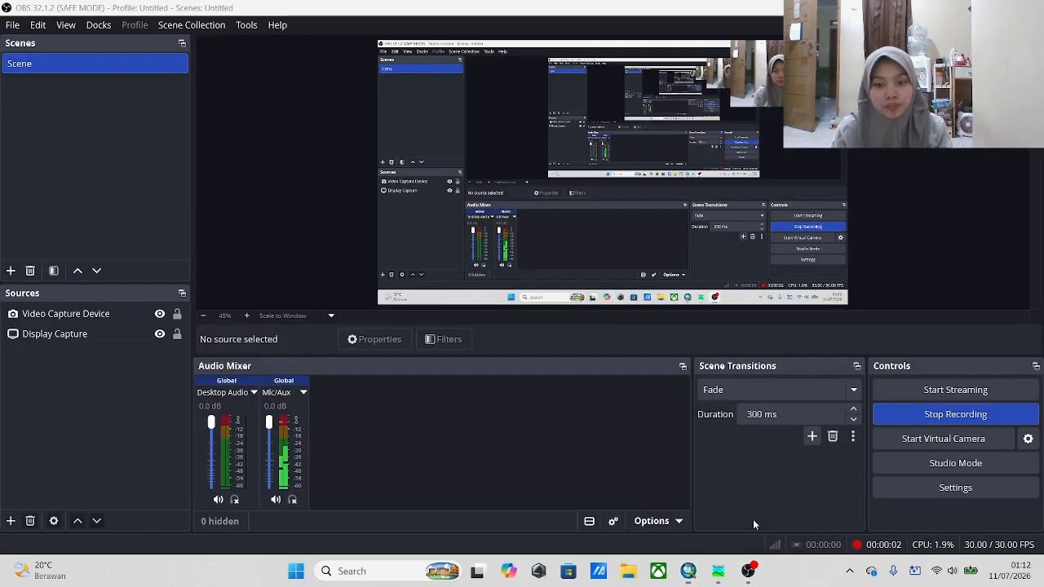